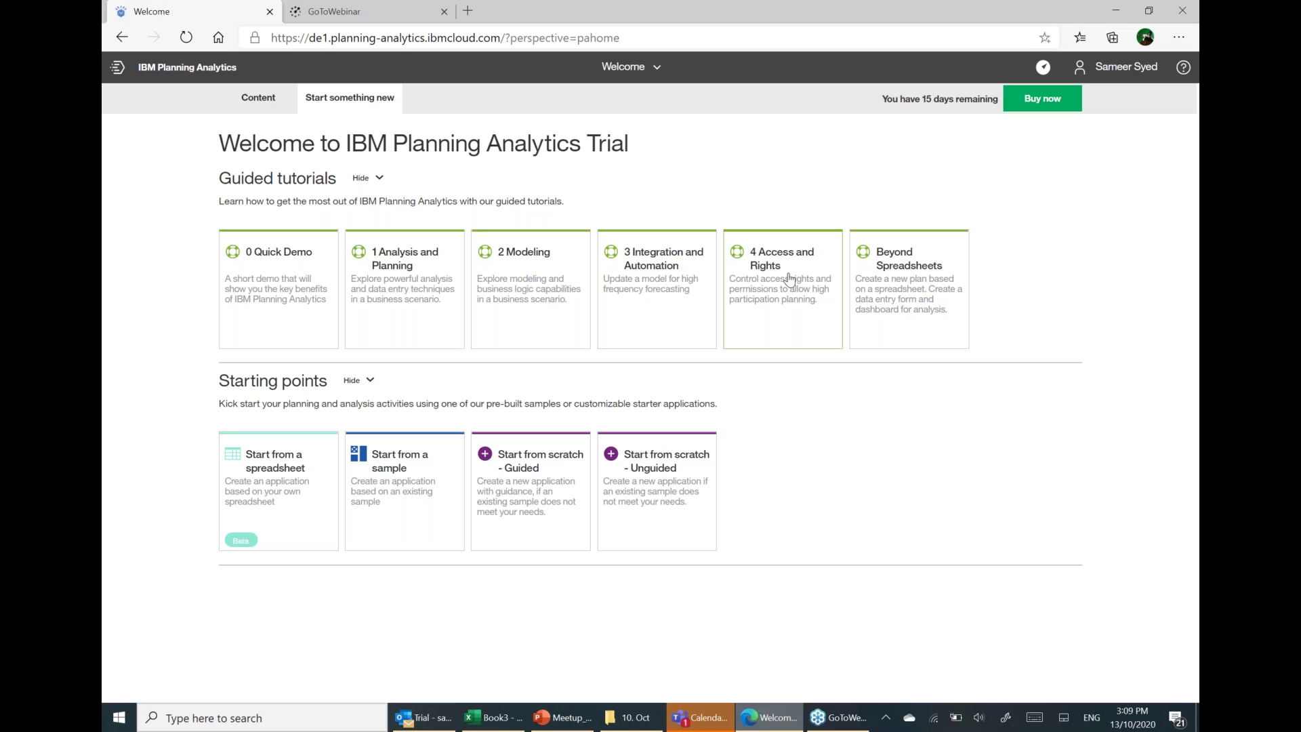
Open the trial subscription's administration page and review the databases, including the management actions available for the Payroll database.
{"action": "left_click", "coordinate": [1046, 70]}
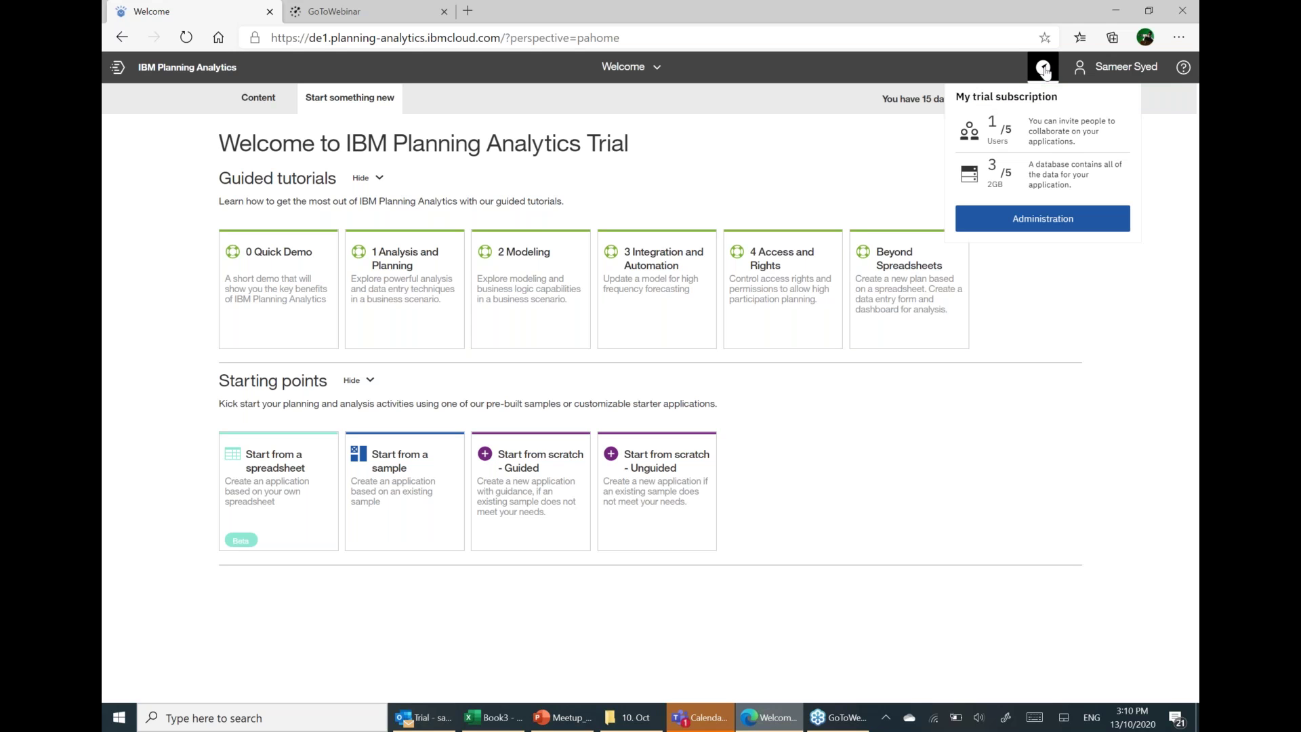
{"action": "left_click", "coordinate": [1071, 229]}
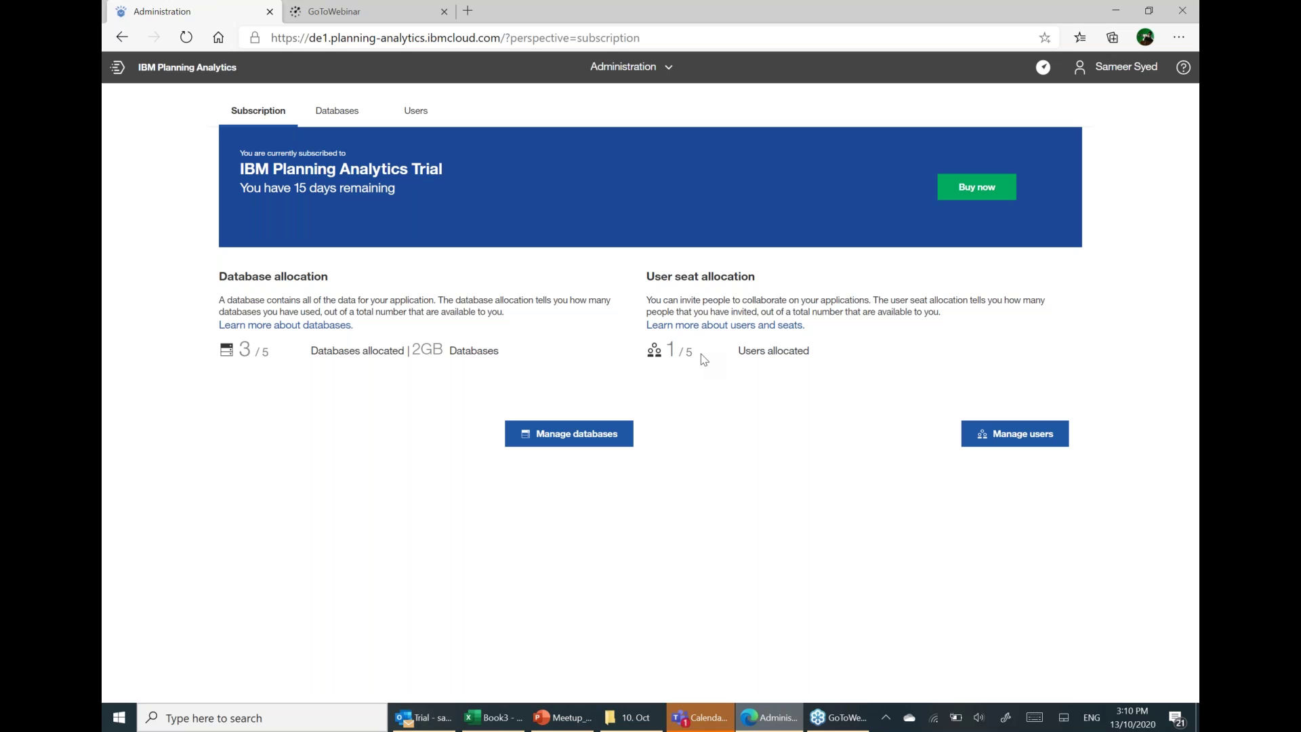
{"action": "left_click", "coordinate": [353, 119]}
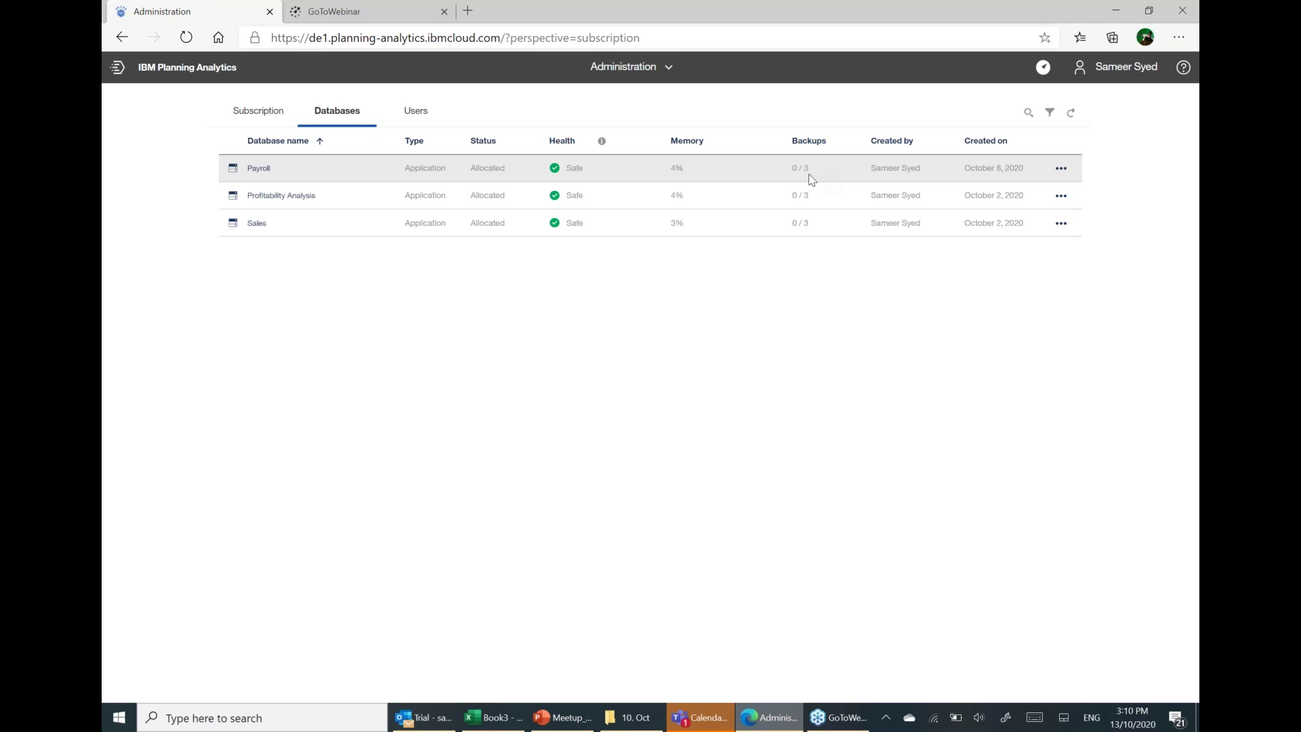
{"action": "left_click", "coordinate": [1061, 167]}
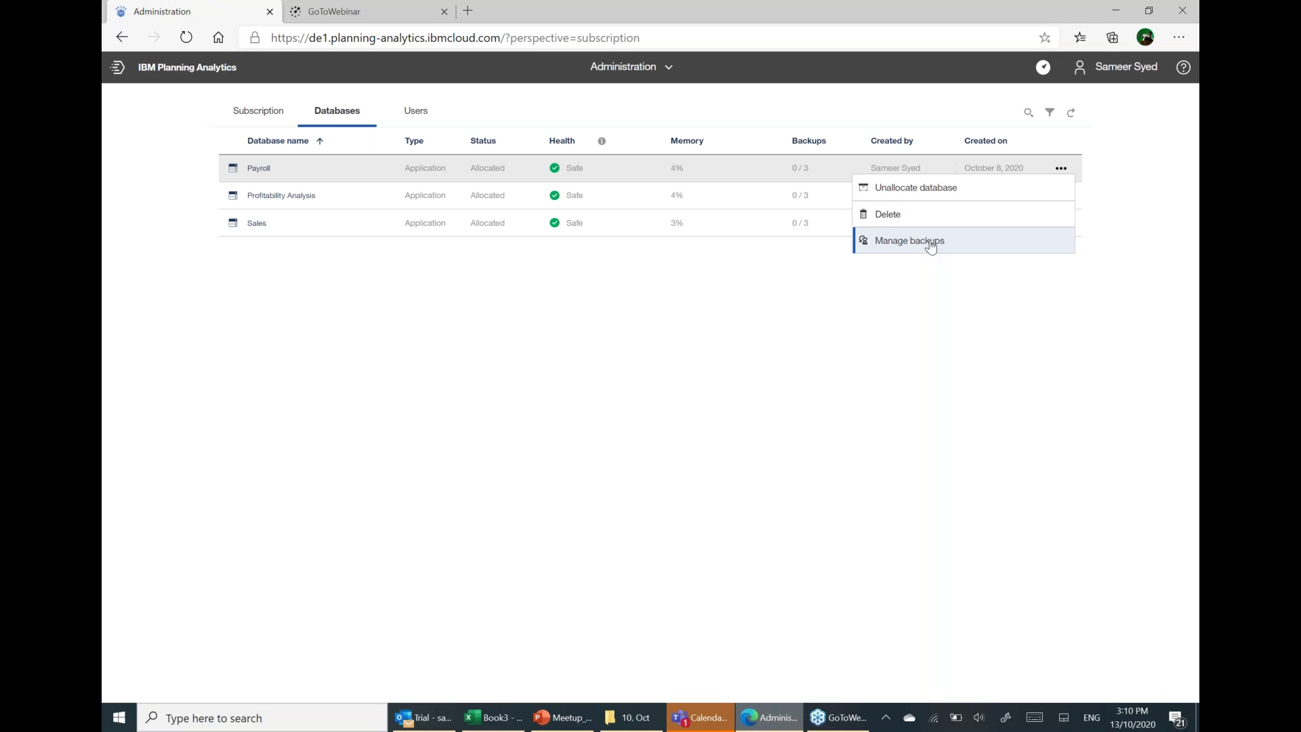
Review the user administration and the roles offered when inviting a new user, and close the invitation without sending it.
{"action": "left_click", "coordinate": [428, 116]}
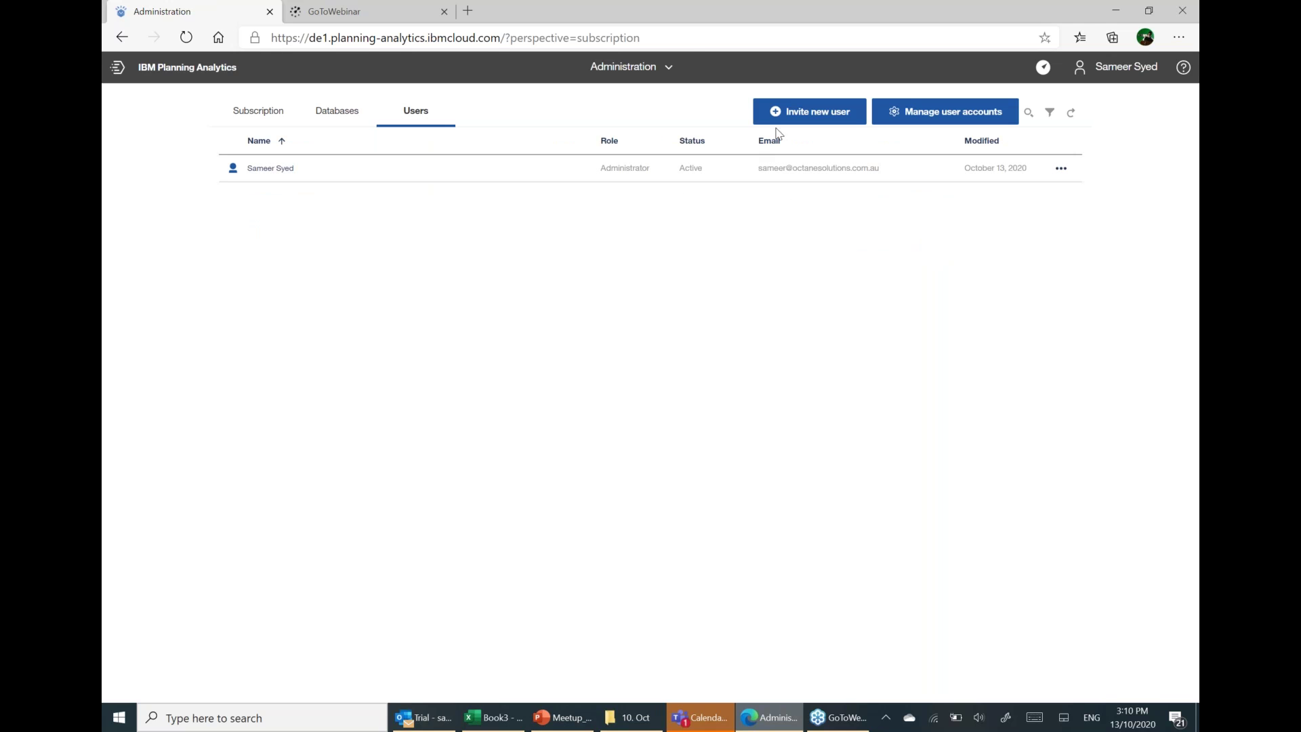
{"action": "left_click", "coordinate": [805, 117]}
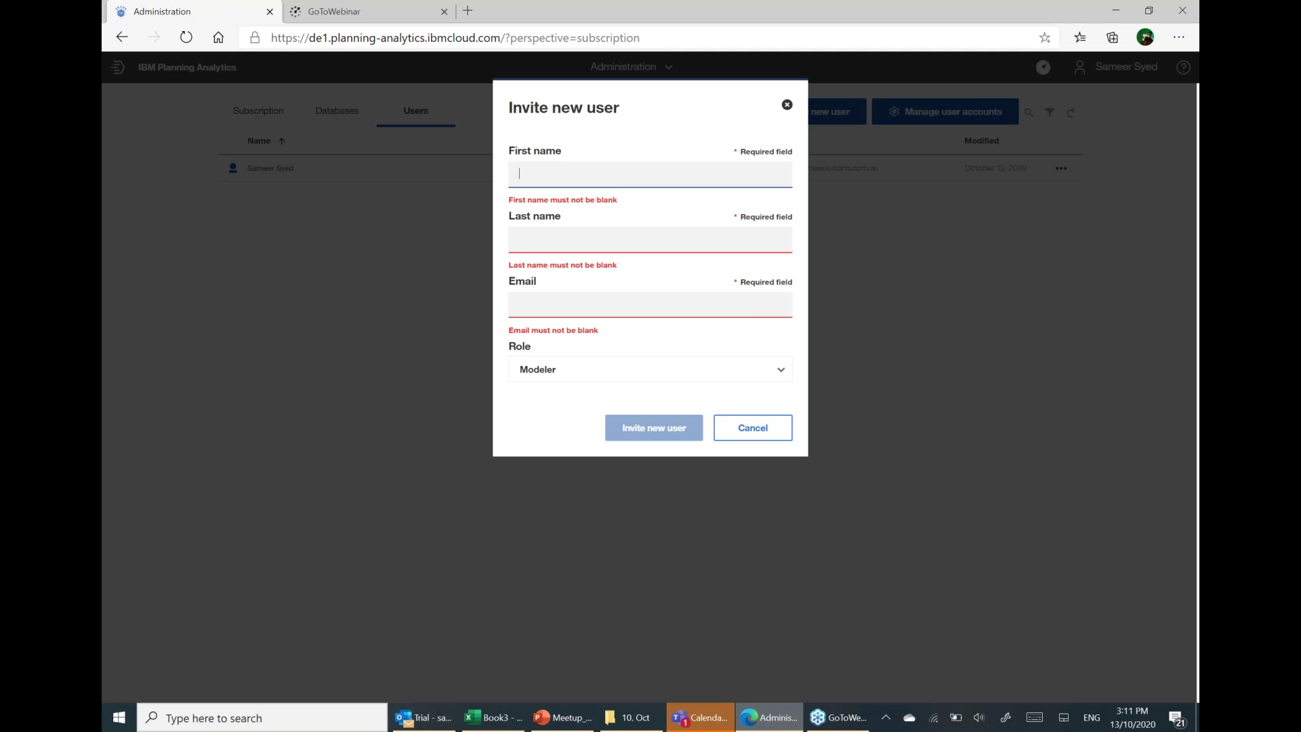
{"action": "left_click", "coordinate": [723, 376]}
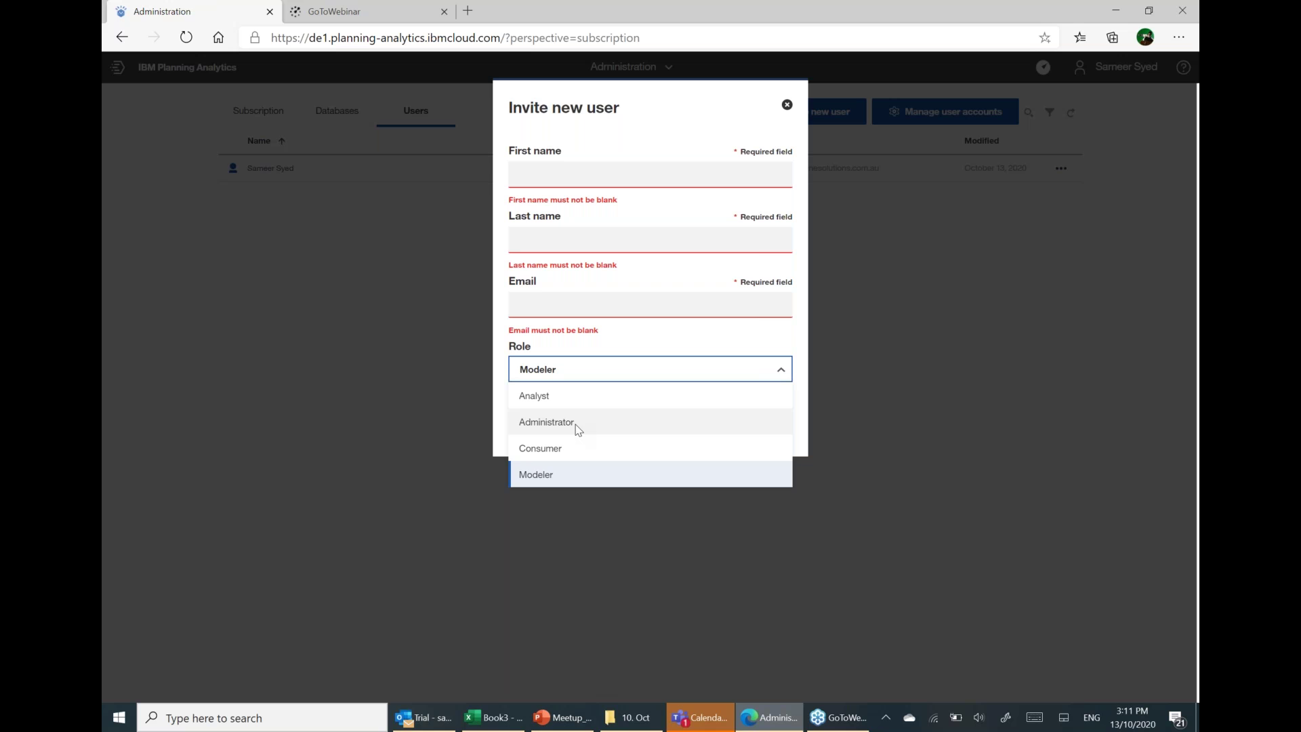
{"action": "left_click", "coordinate": [787, 105]}
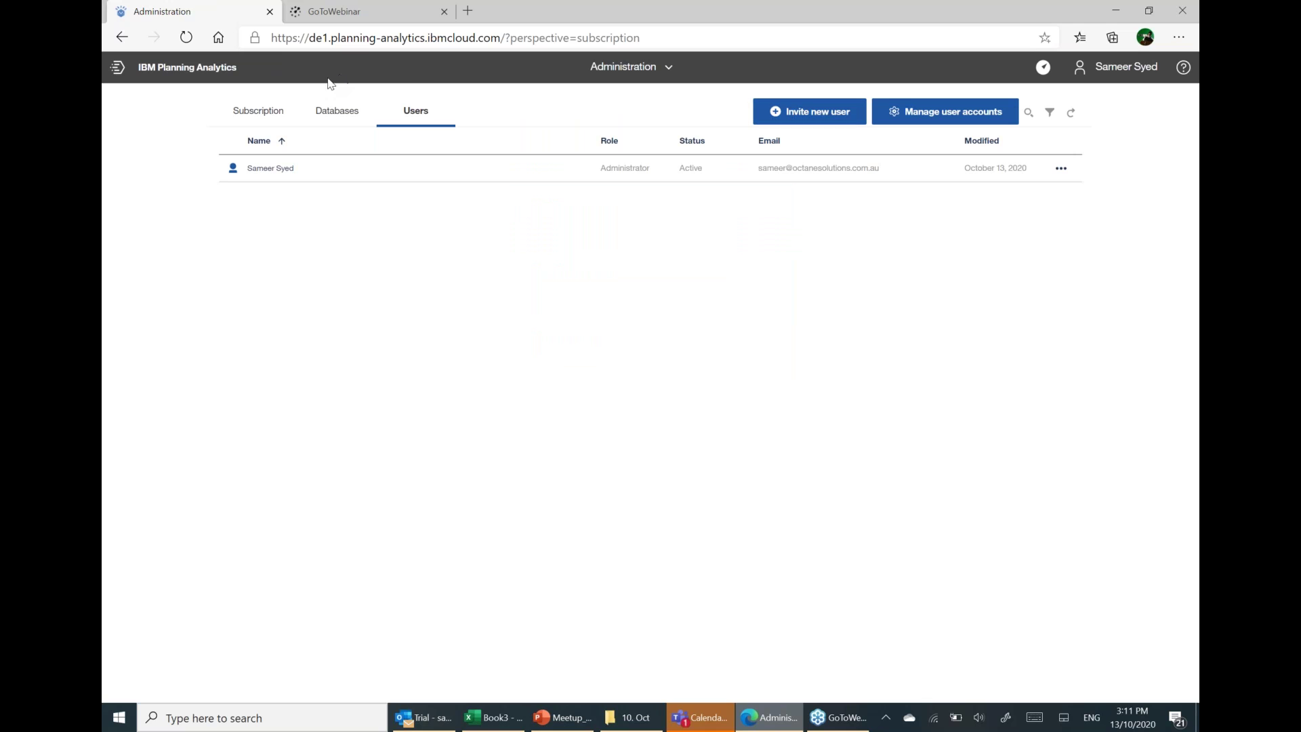
Return from the administration area to the Welcome page and open the "Start from a spreadsheet" starting point.
{"action": "left_click", "coordinate": [261, 124]}
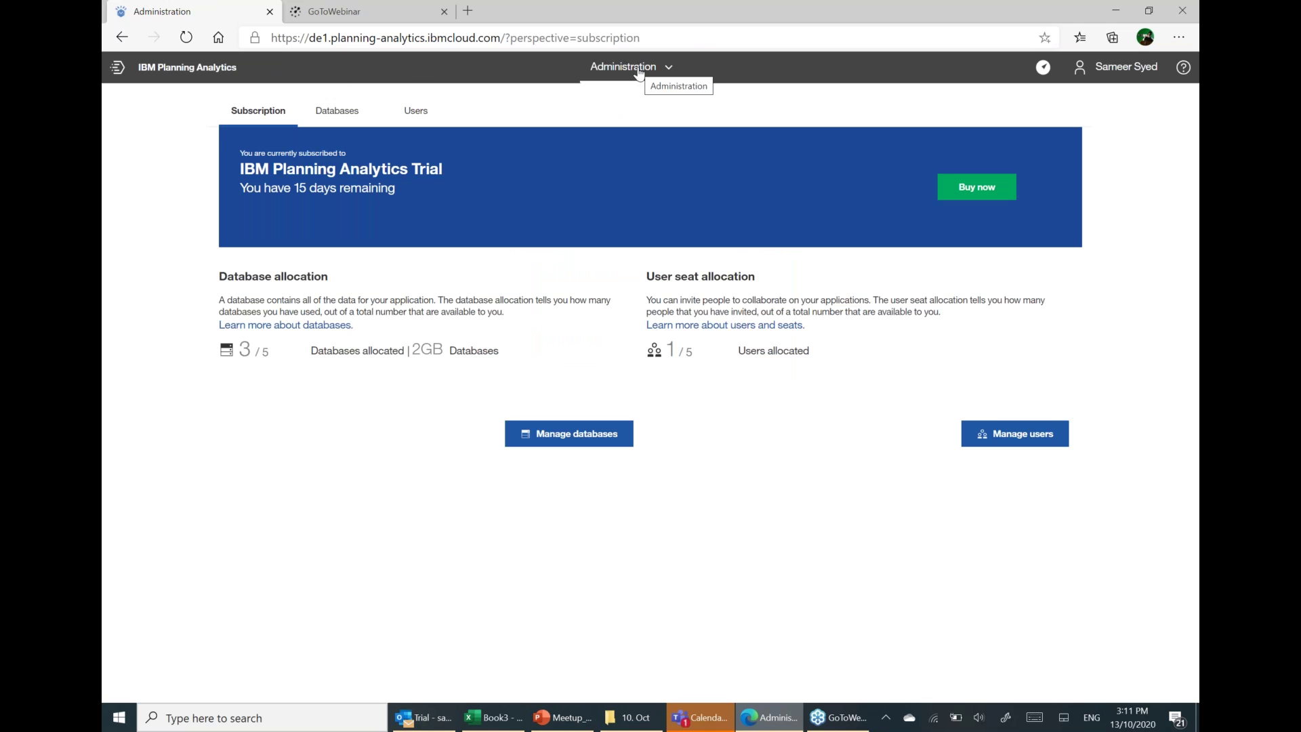
{"action": "left_click", "coordinate": [638, 68]}
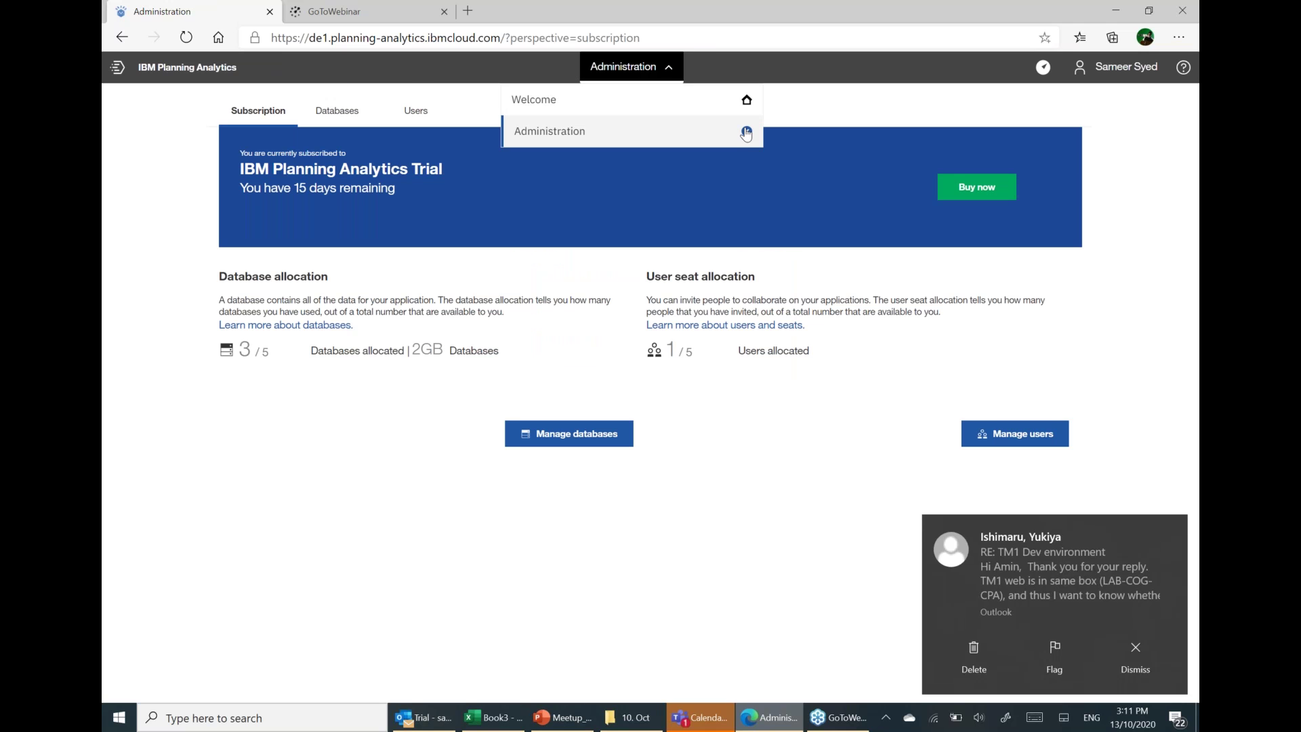
{"action": "left_click", "coordinate": [746, 101]}
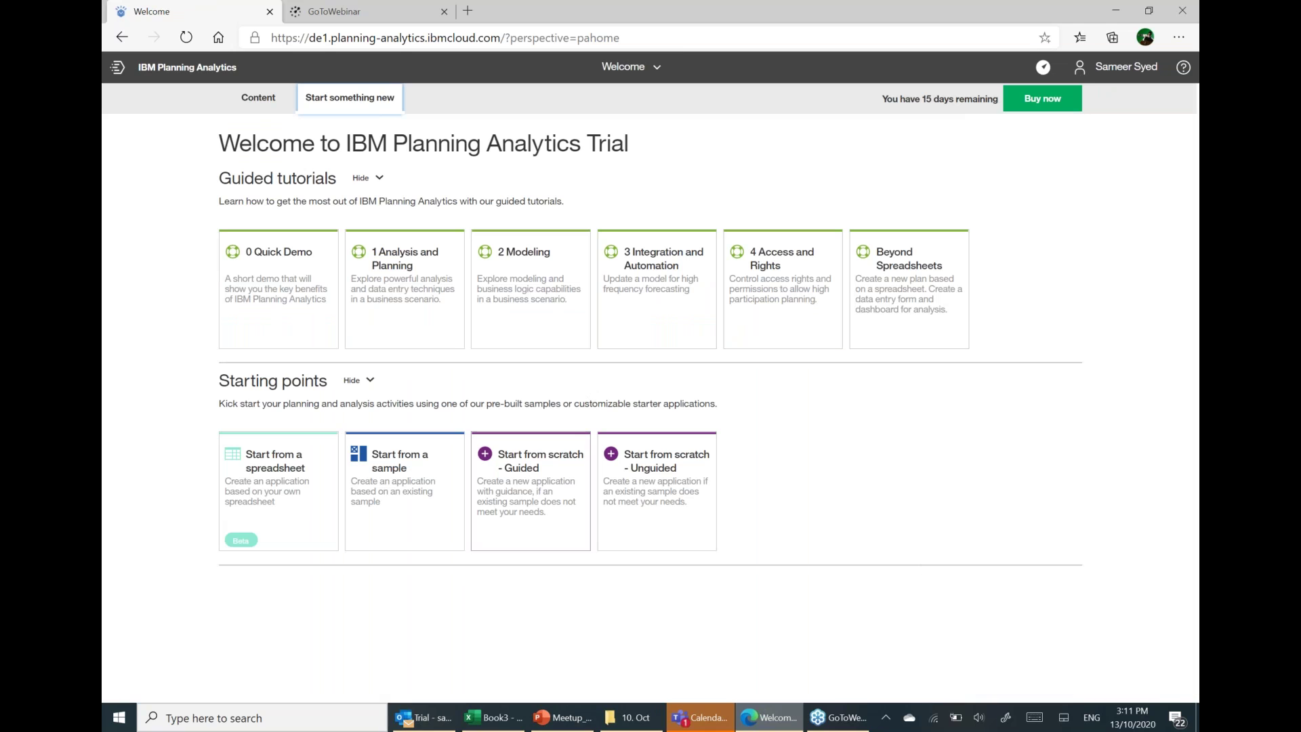
{"action": "left_click", "coordinate": [288, 475]}
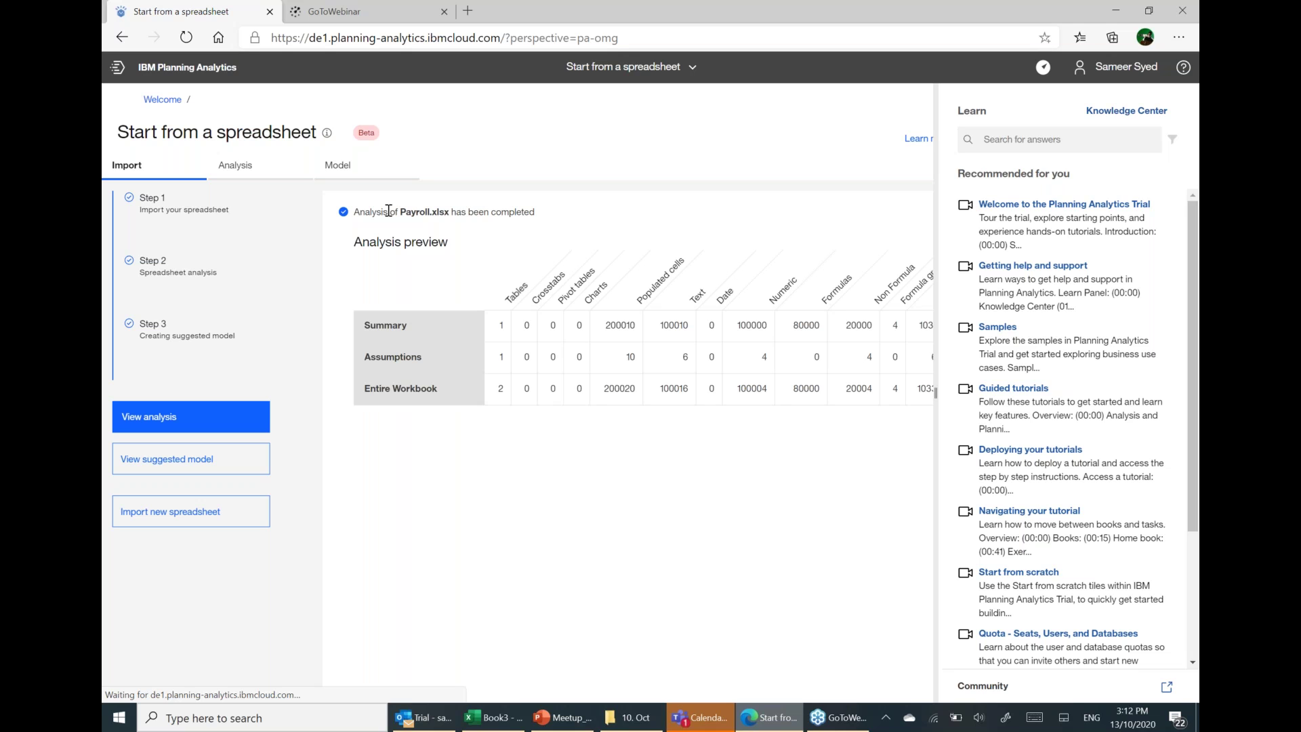
Open the Payroll workbook from the 10. Oct folder in Excel and widen the Summary sheet's data columns to an equal width.
{"action": "left_click", "coordinate": [637, 722]}
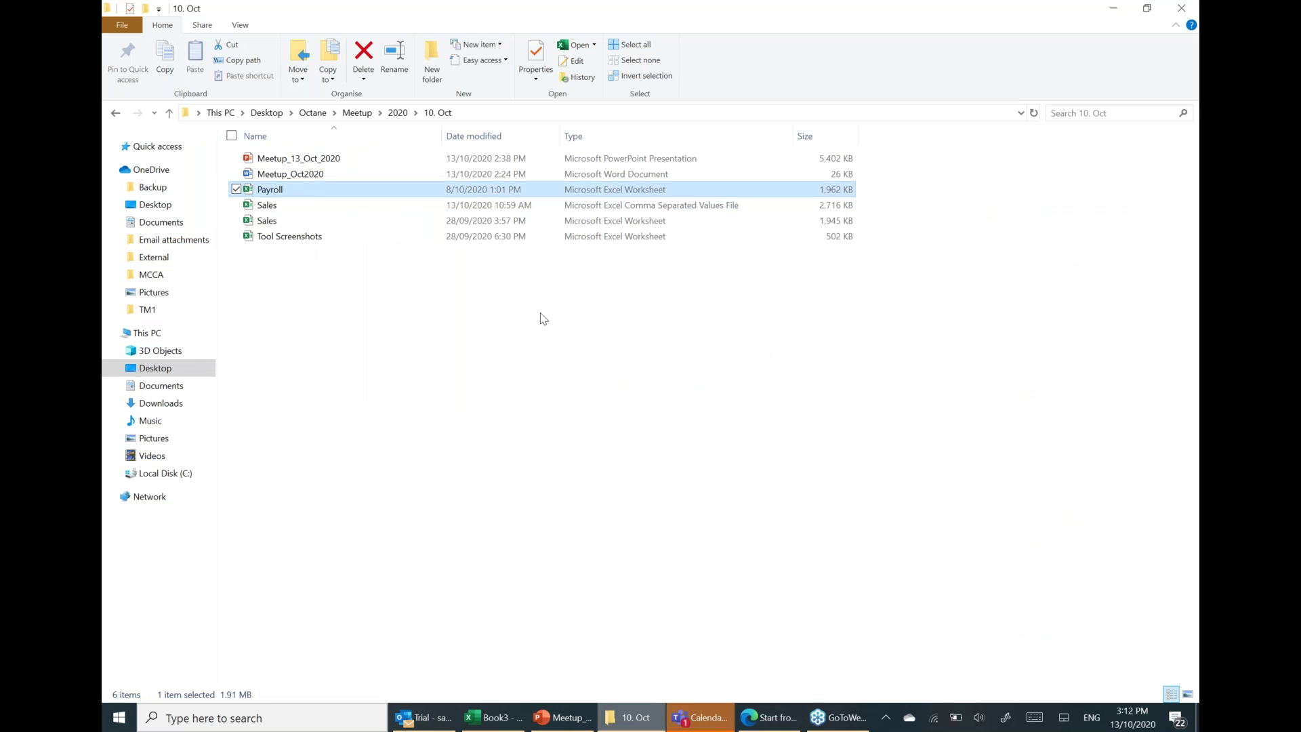
{"action": "key", "text": "alt+Tab"}
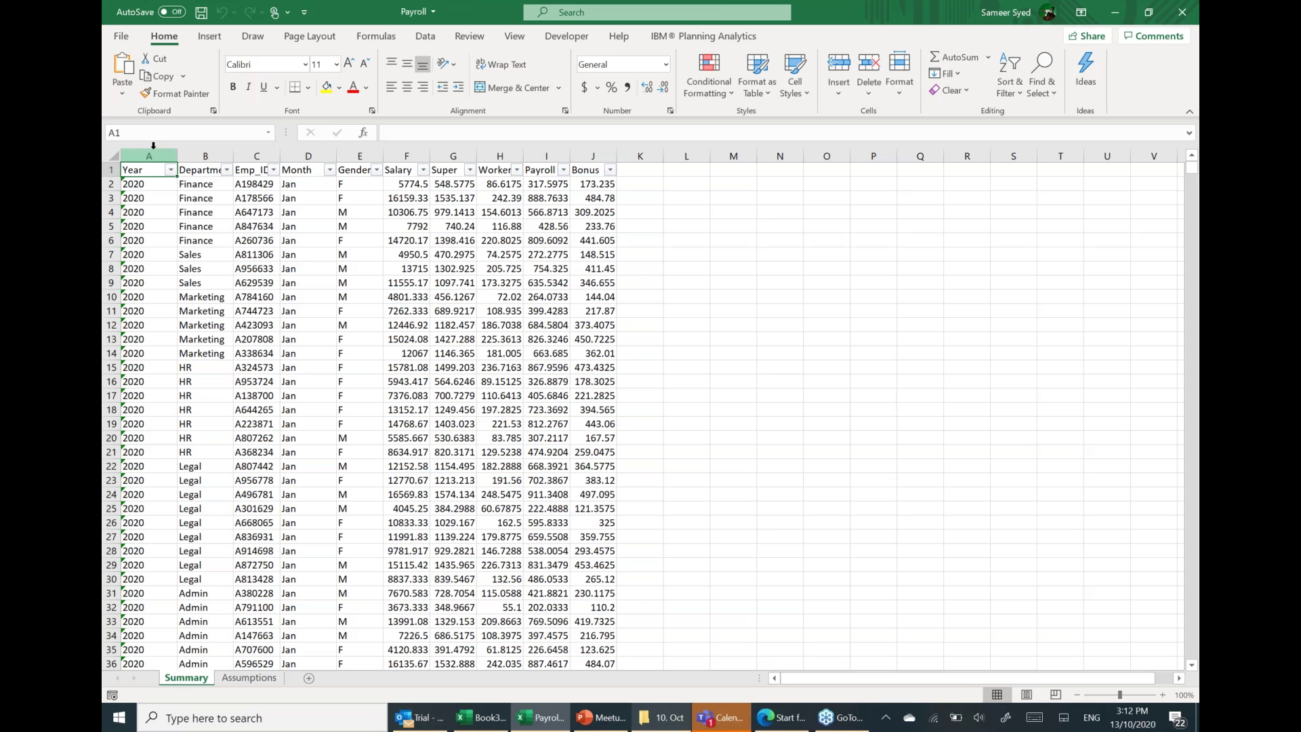
{"action": "left_click", "coordinate": [153, 145]}
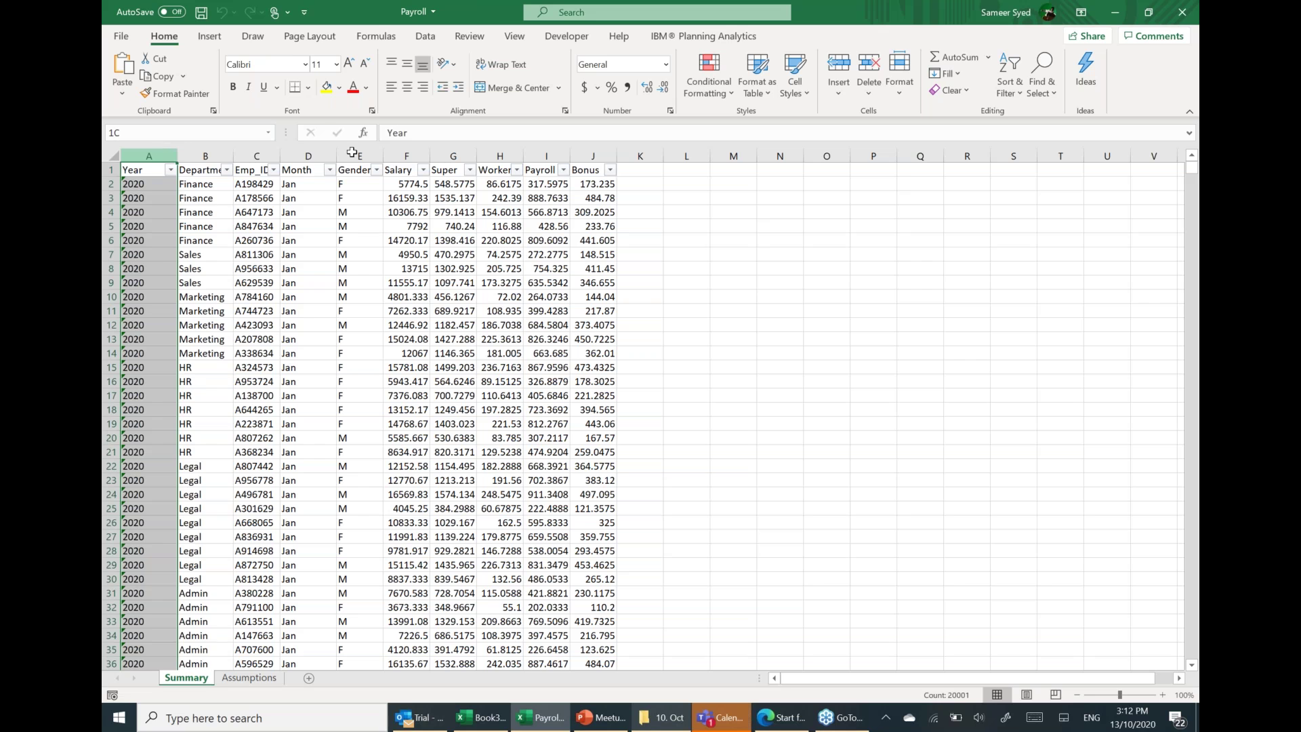
{"action": "left_click_drag", "start_coordinate": [352, 151], "coordinate": [708, 156]}
{"action": "left_click", "coordinate": [515, 186]}
Examine the Summary sheet's fields from Year to Salary and the extent of its data down to the last row.
{"action": "left_click", "coordinate": [588, 183]}
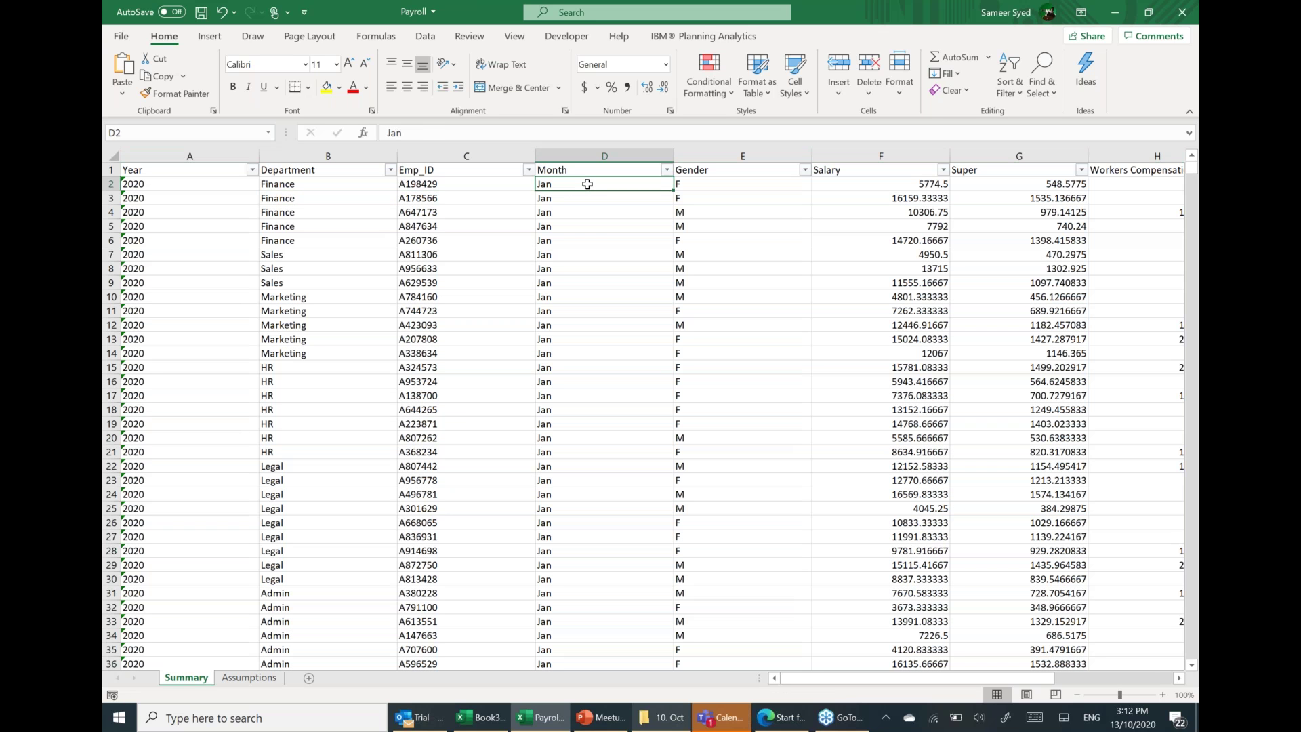
{"action": "left_click", "coordinate": [699, 184]}
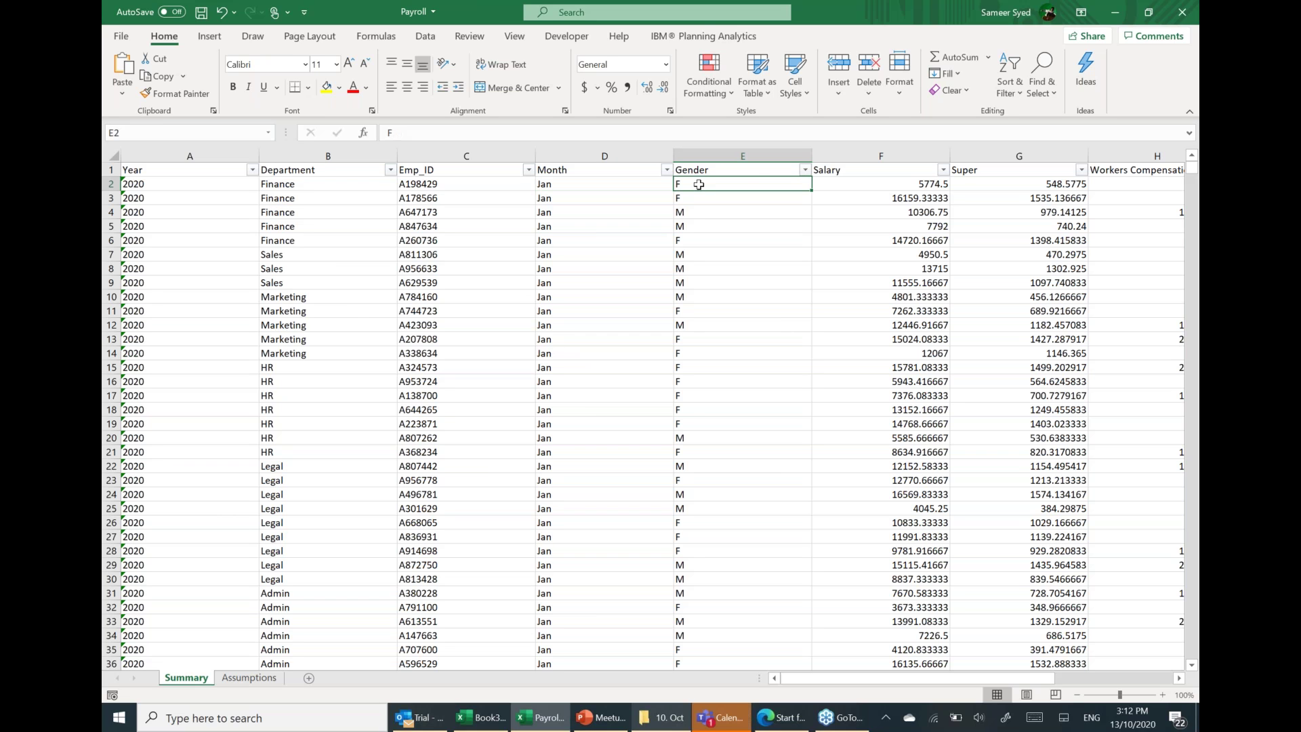
{"action": "left_click", "coordinate": [845, 187]}
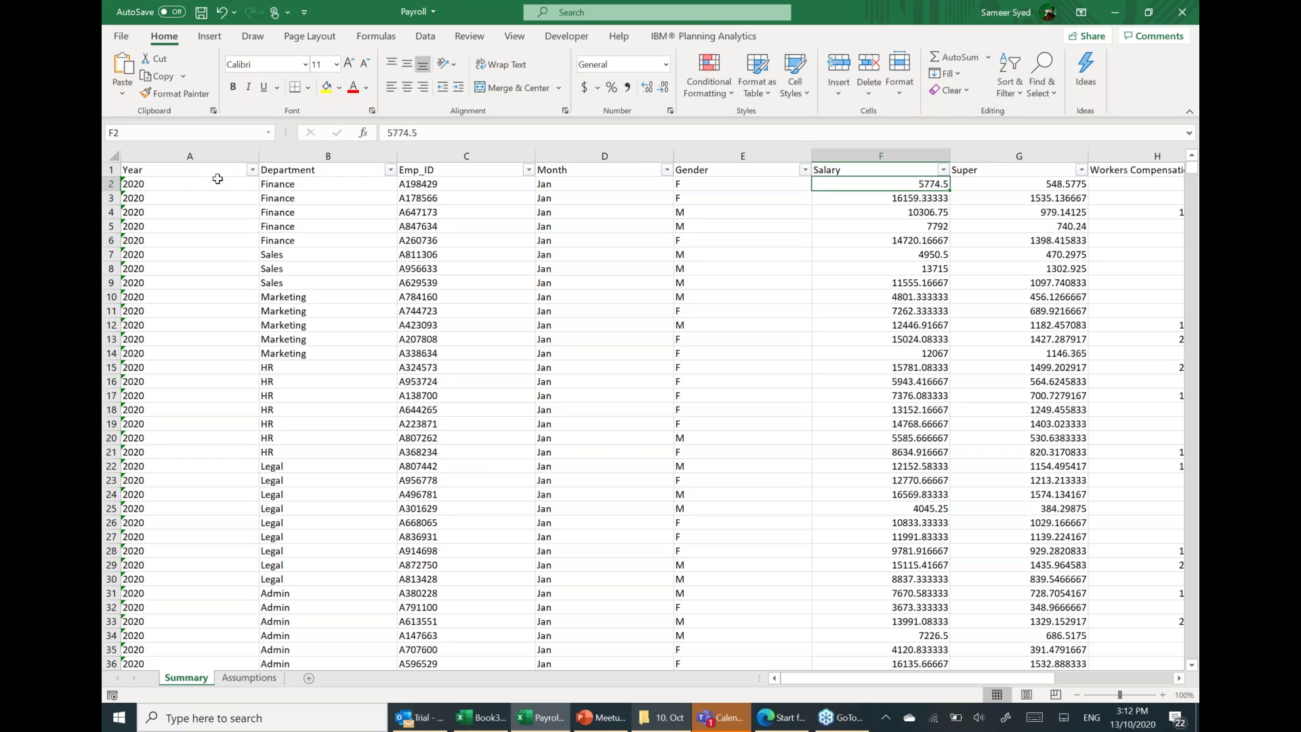
{"action": "left_click", "coordinate": [187, 182]}
{"action": "left_click_drag", "start_coordinate": [286, 182], "coordinate": [952, 185]}
{"action": "left_click", "coordinate": [949, 184]}
{"action": "key", "text": "ctrl+Down"}
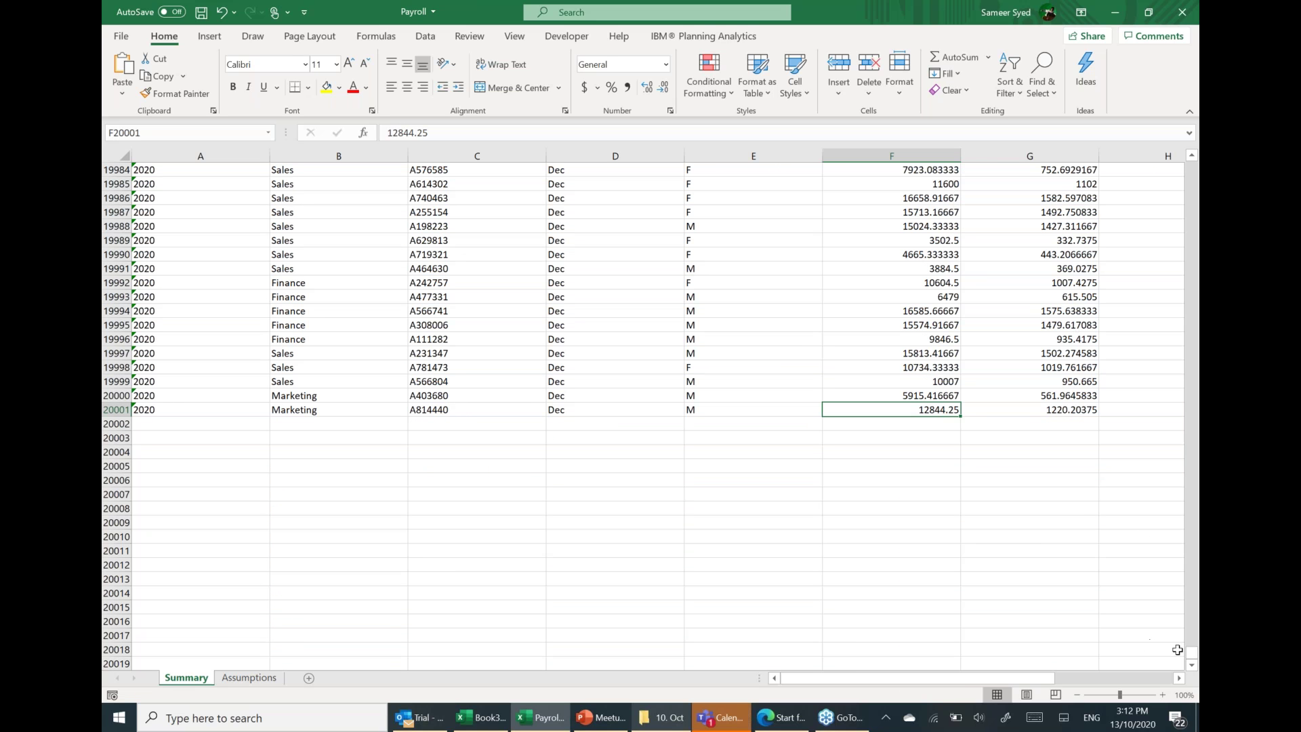
{"action": "left_click_drag", "start_coordinate": [1195, 654], "coordinate": [1179, 159]}
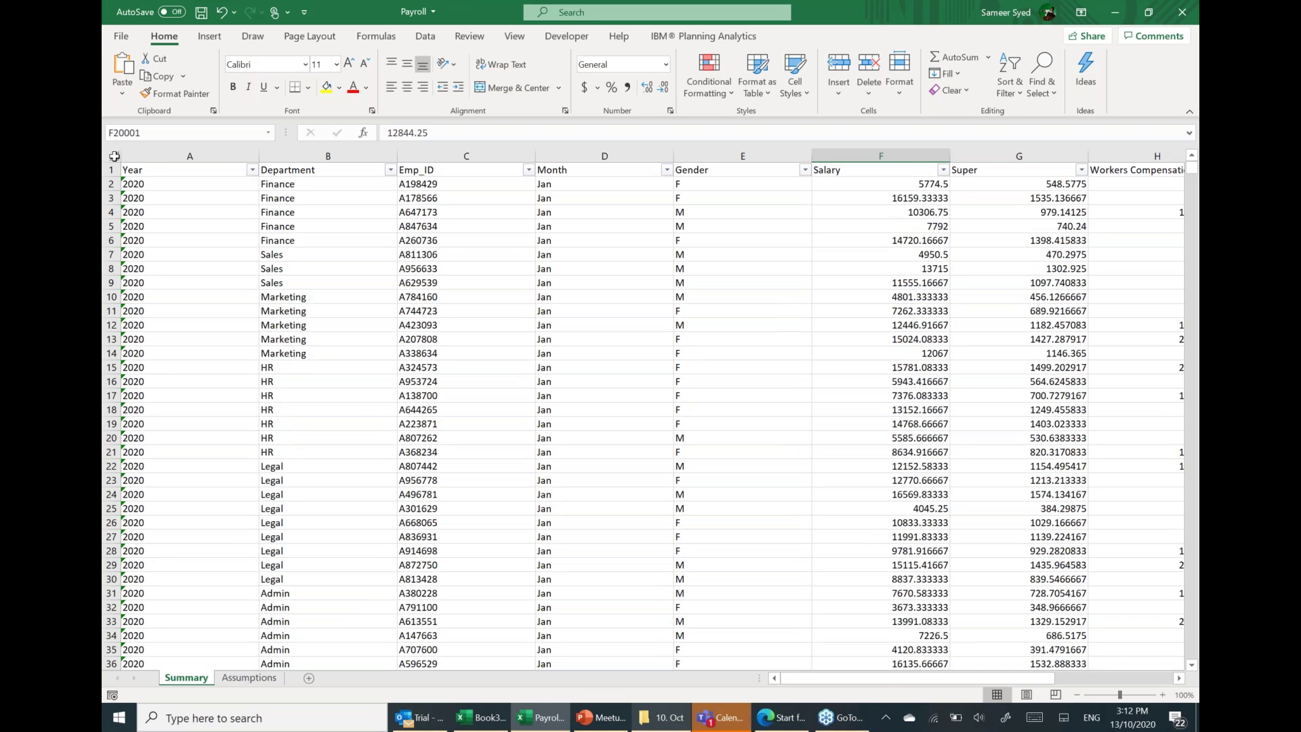
Narrow all Summary columns to an equal width and inspect the row 2 formulas from Super to Bonus.
{"action": "left_click", "coordinate": [113, 155]}
{"action": "left_click_drag", "start_coordinate": [259, 155], "coordinate": [183, 157]}
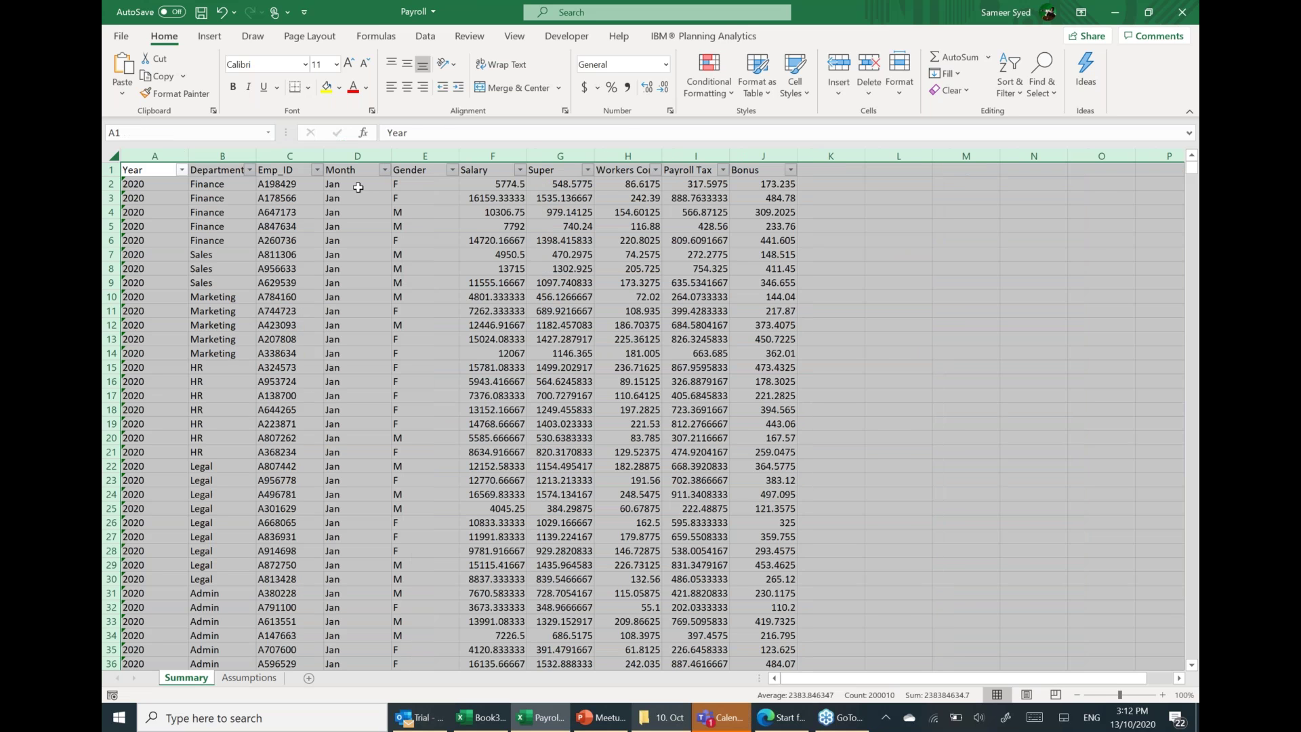
{"action": "left_click", "coordinate": [560, 186]}
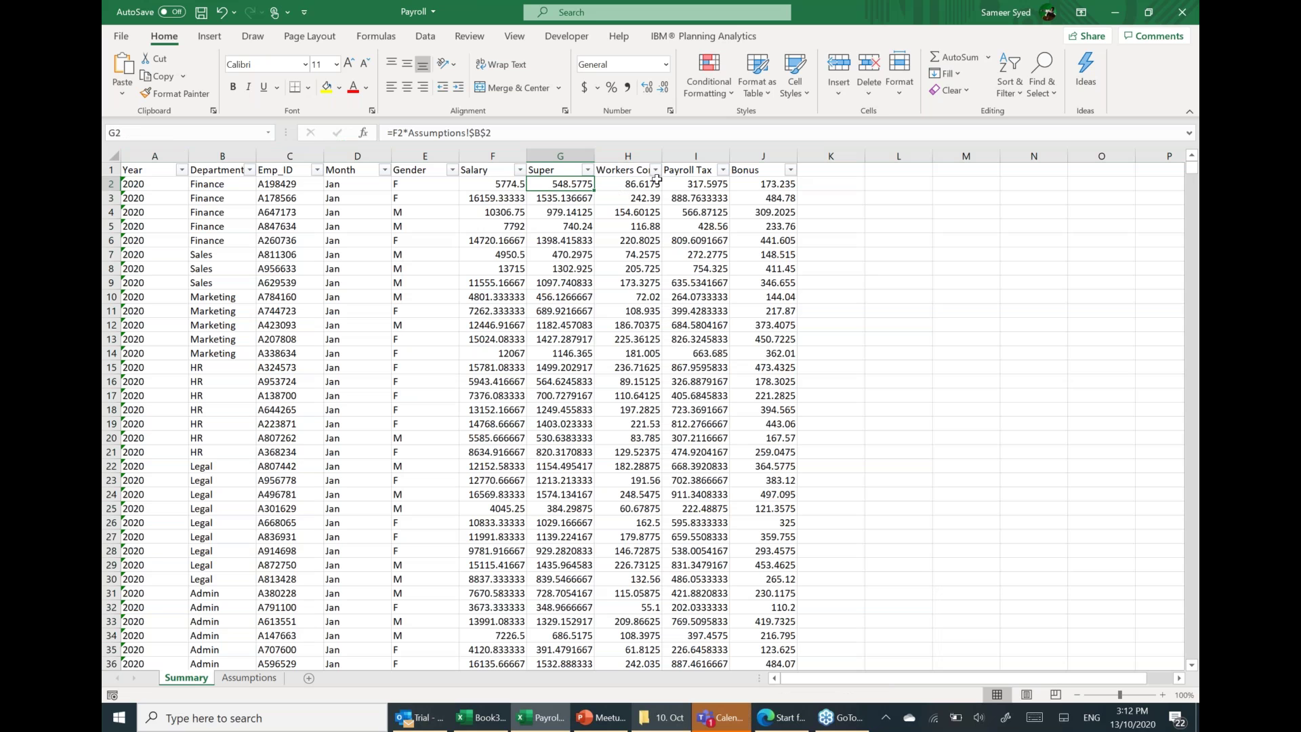
{"action": "left_click", "coordinate": [644, 185]}
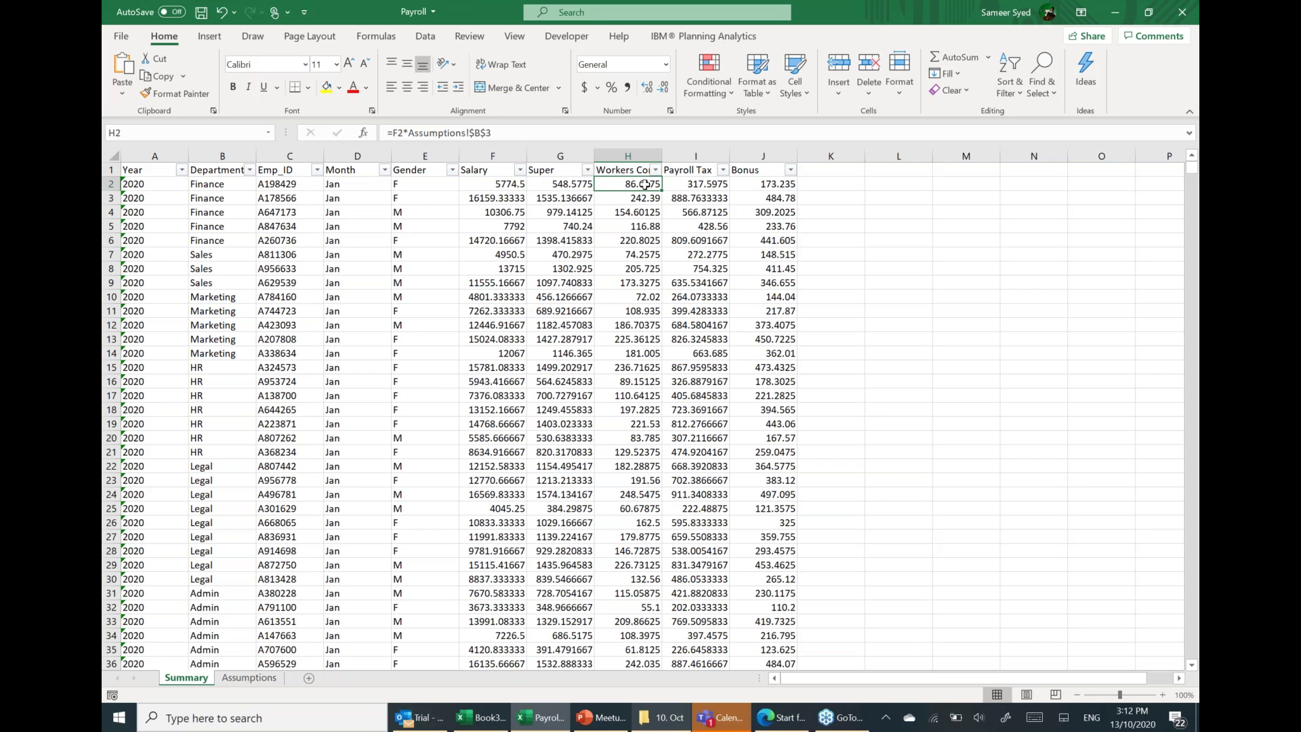
{"action": "double_click", "coordinate": [644, 185]}
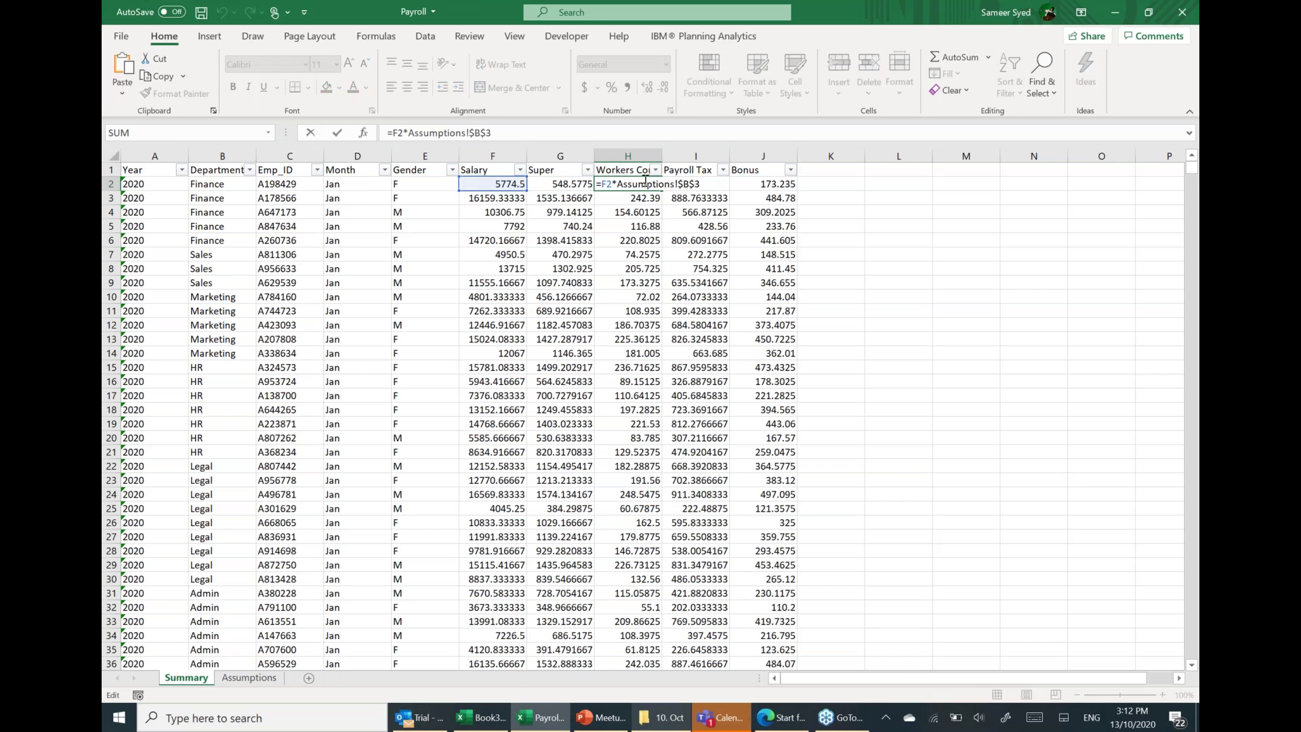
{"action": "key", "text": "Tab"}
{"action": "key", "text": "Tab"}
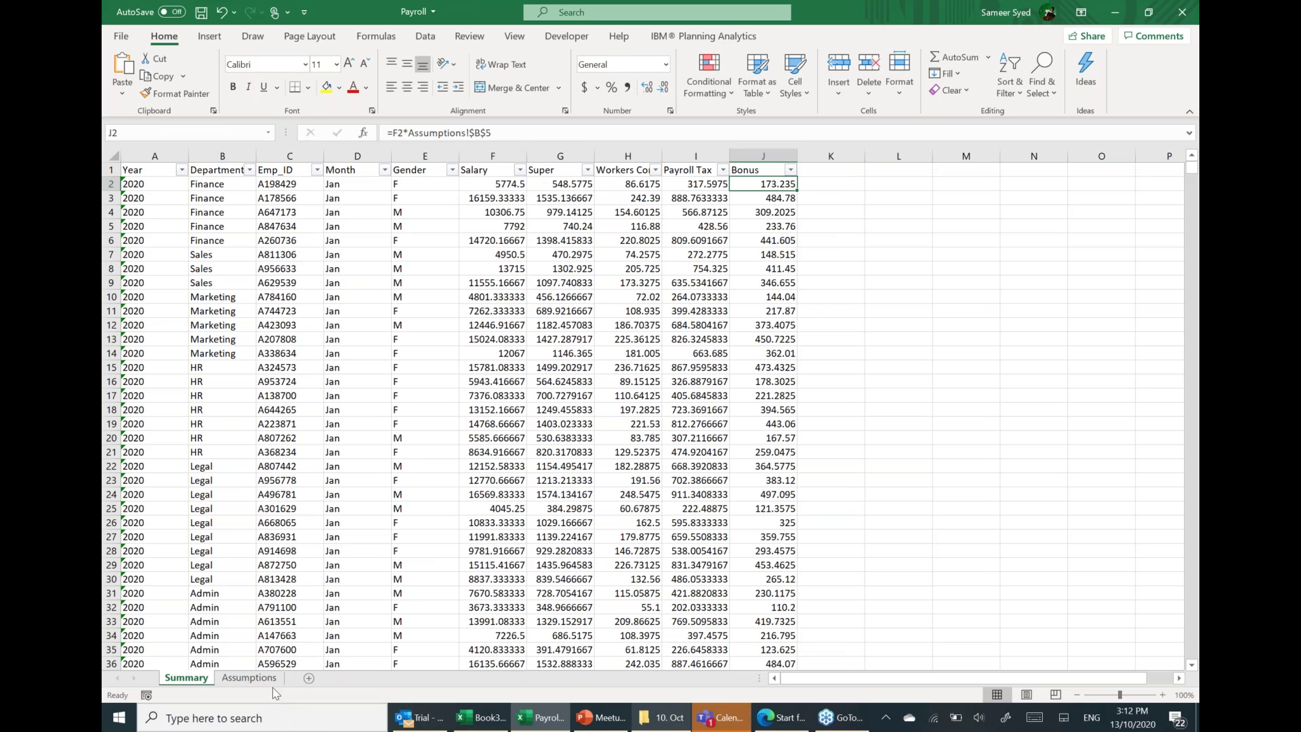
Compare the percentages on the Assumptions sheet with the Salary value and Super formula in row 2 of the Summary sheet.
{"action": "left_click", "coordinate": [249, 679]}
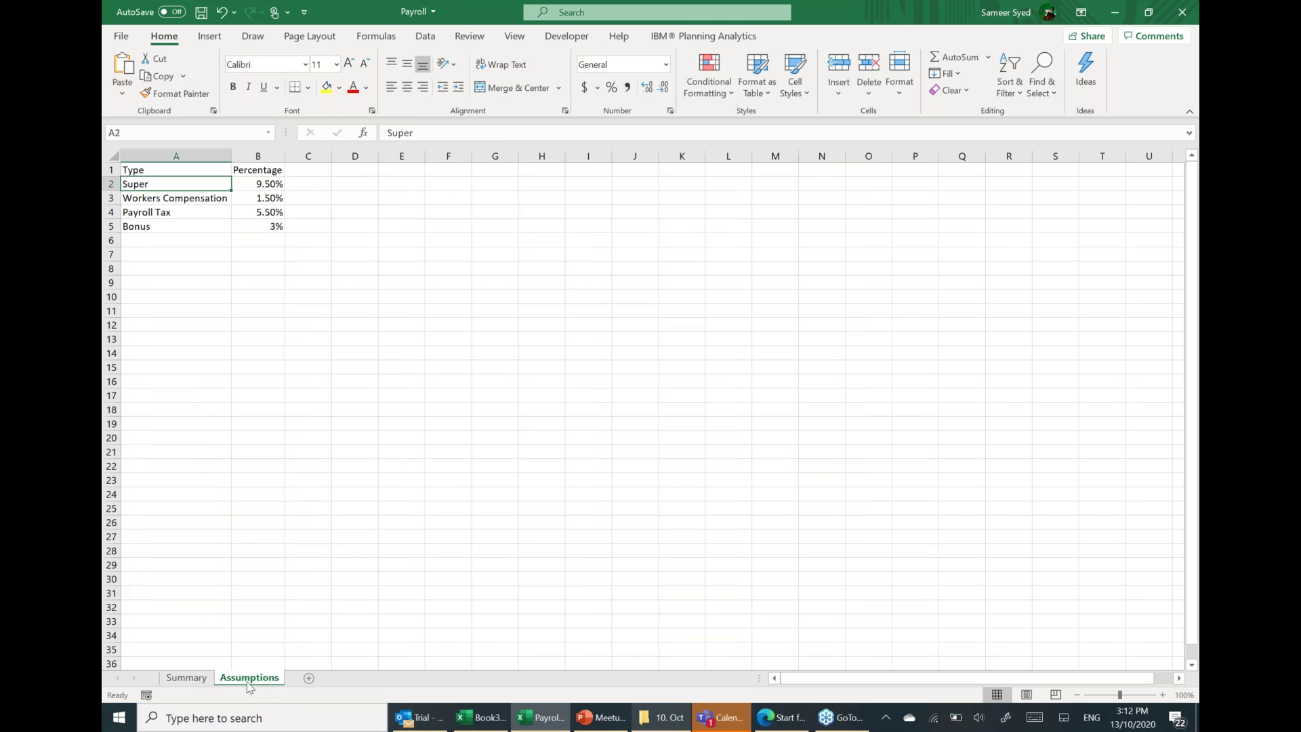
{"action": "left_click", "coordinate": [196, 683]}
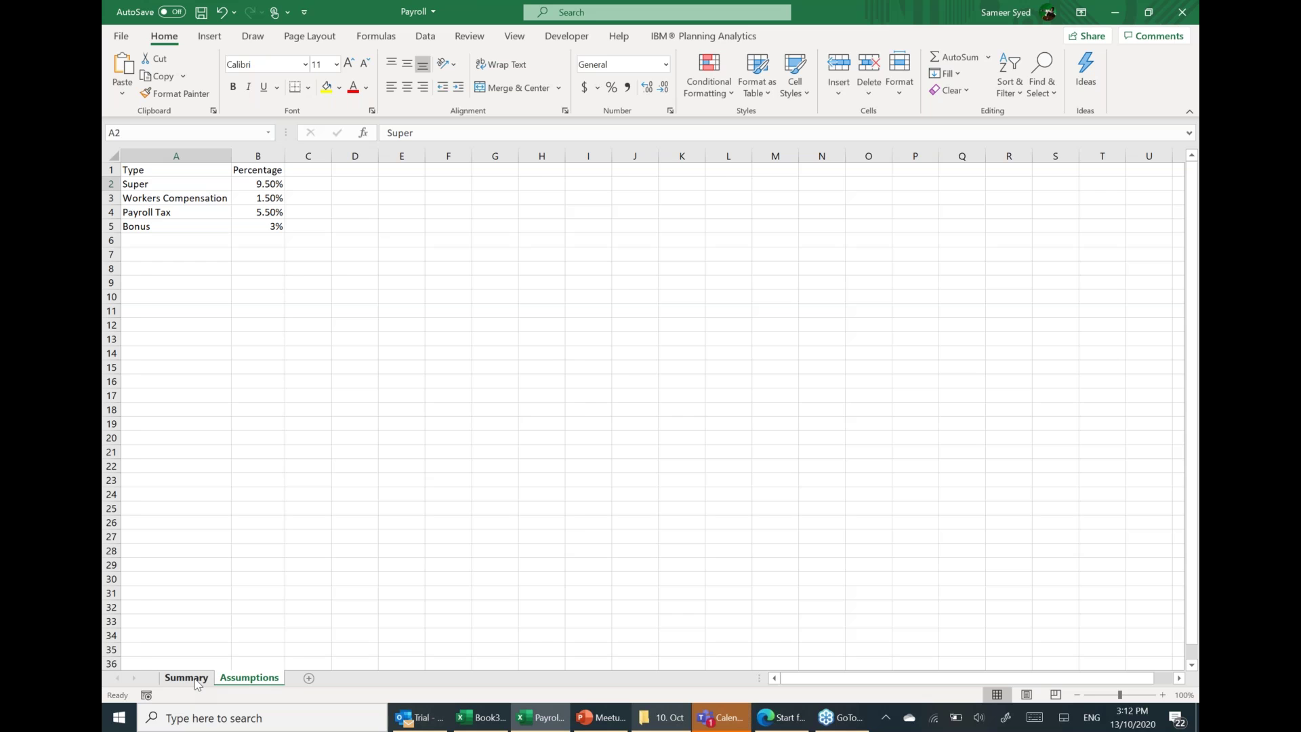
{"action": "left_click", "coordinate": [505, 185]}
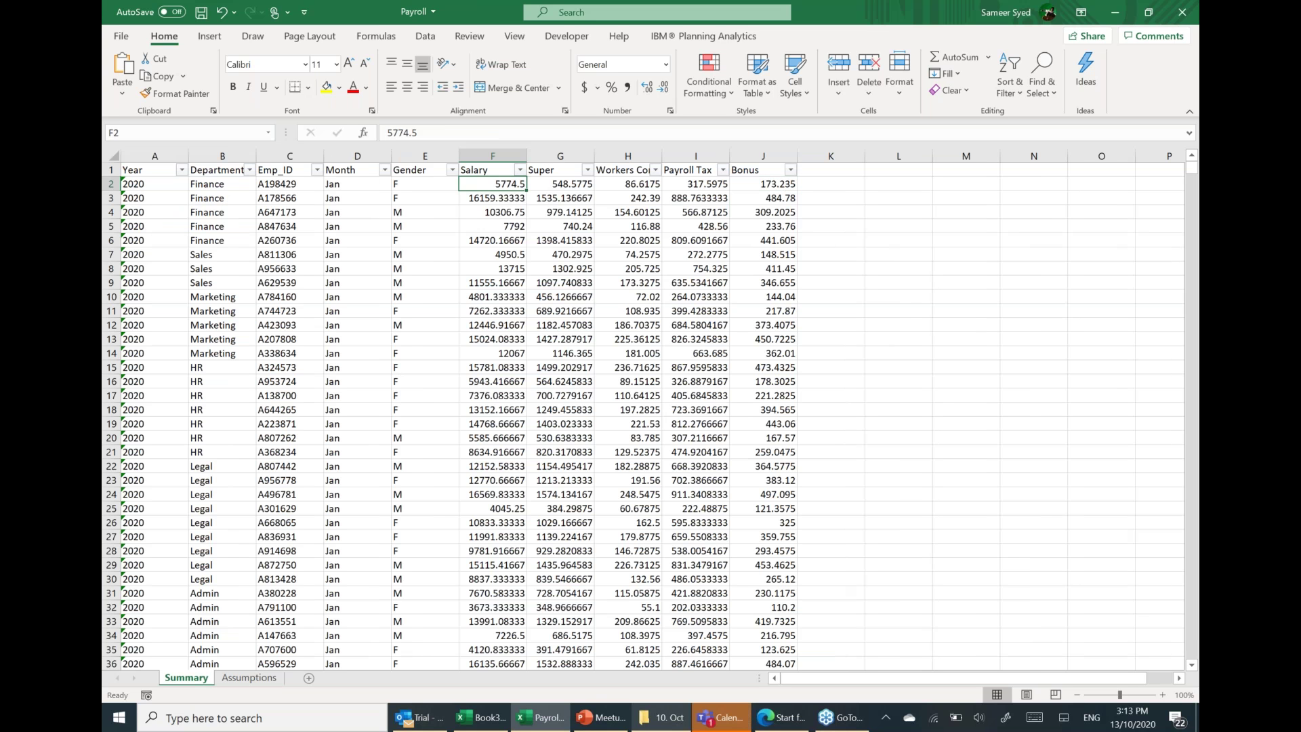
{"action": "left_click", "coordinate": [564, 183]}
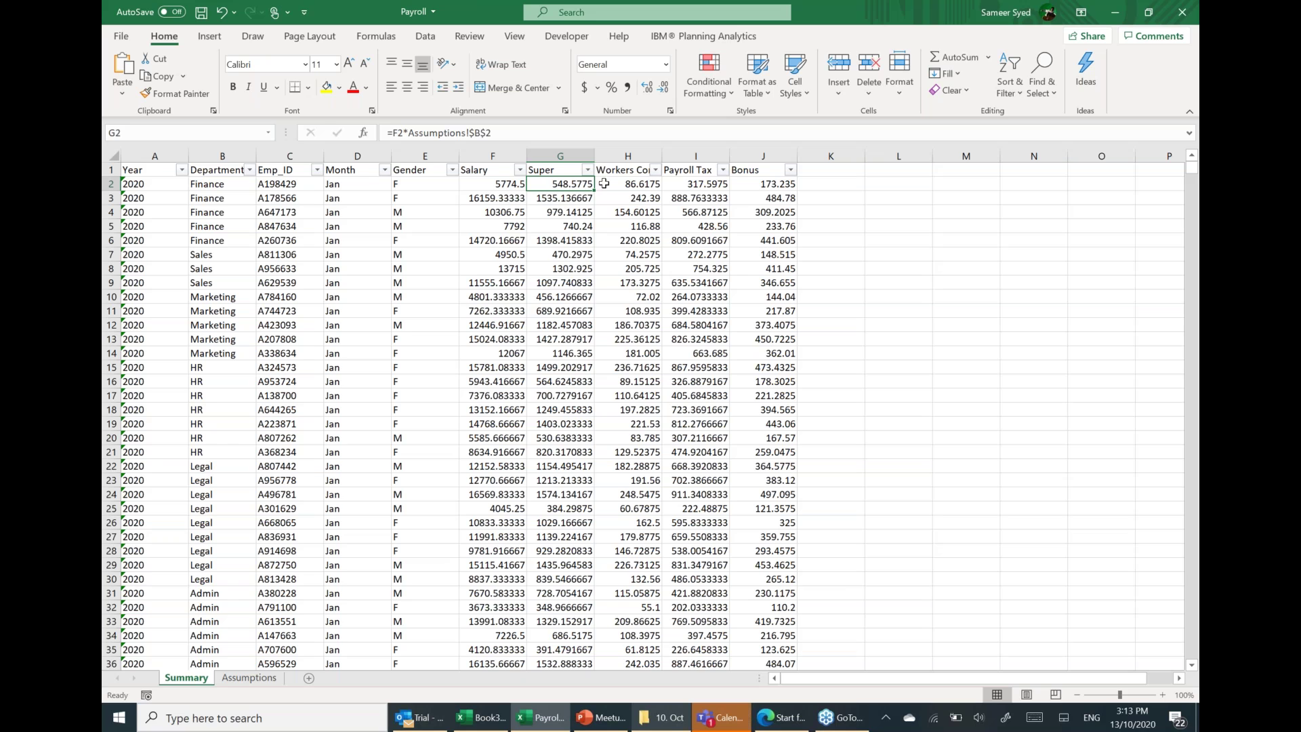
{"action": "left_click", "coordinate": [228, 680]}
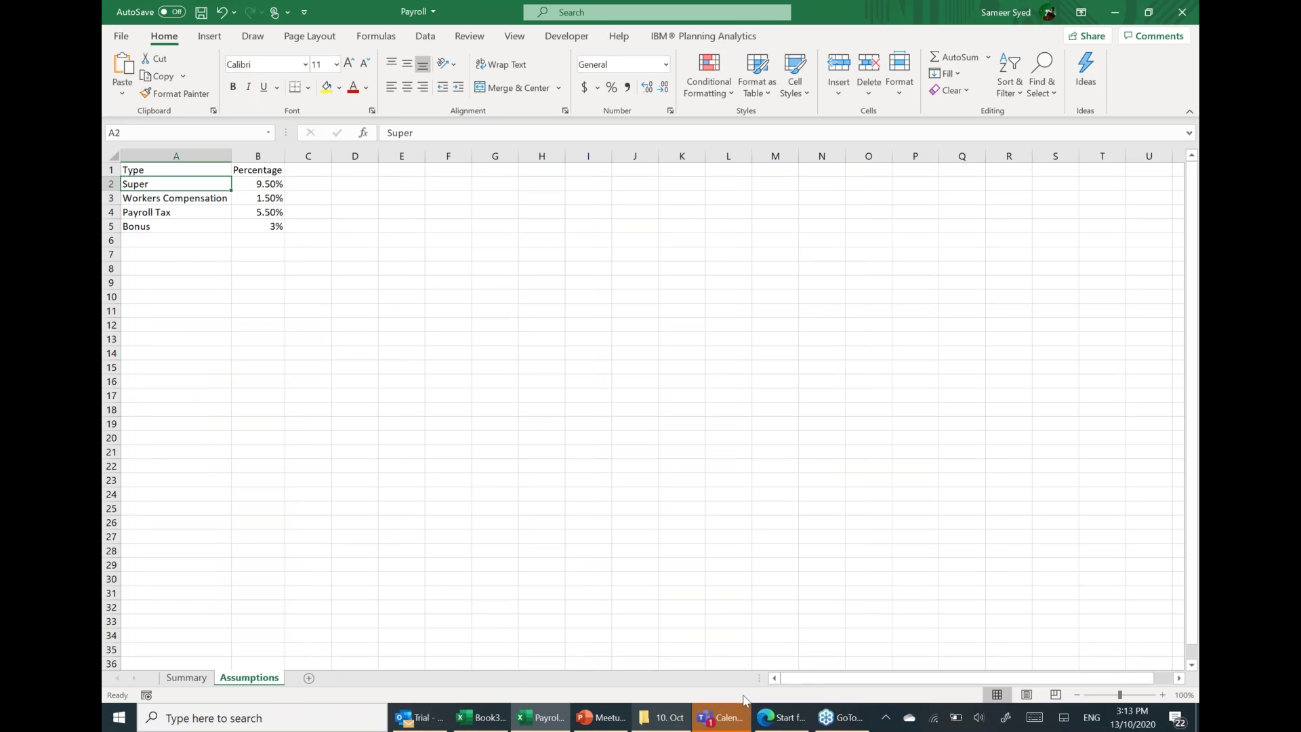
Locate the Payroll workbook in the 10. Oct folder and bring it up again in Excel.
{"action": "left_click", "coordinate": [794, 724]}
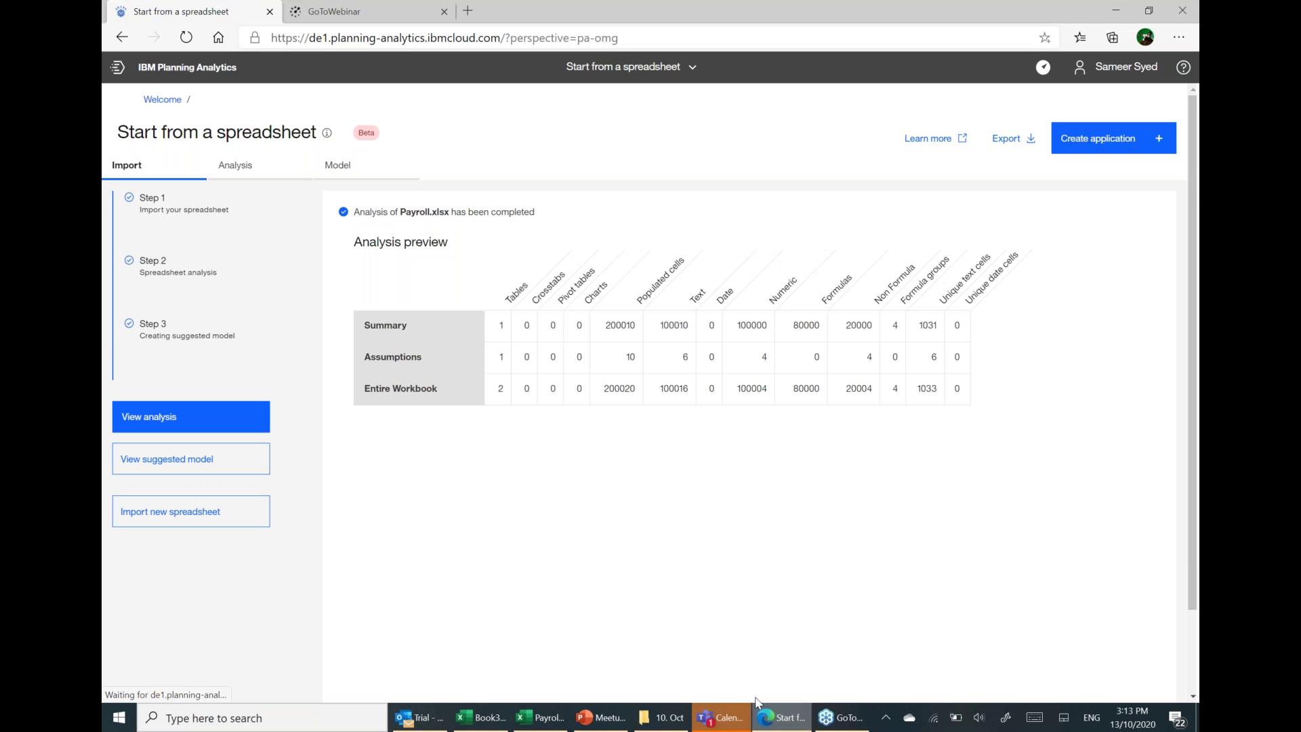
{"action": "left_click", "coordinate": [661, 717]}
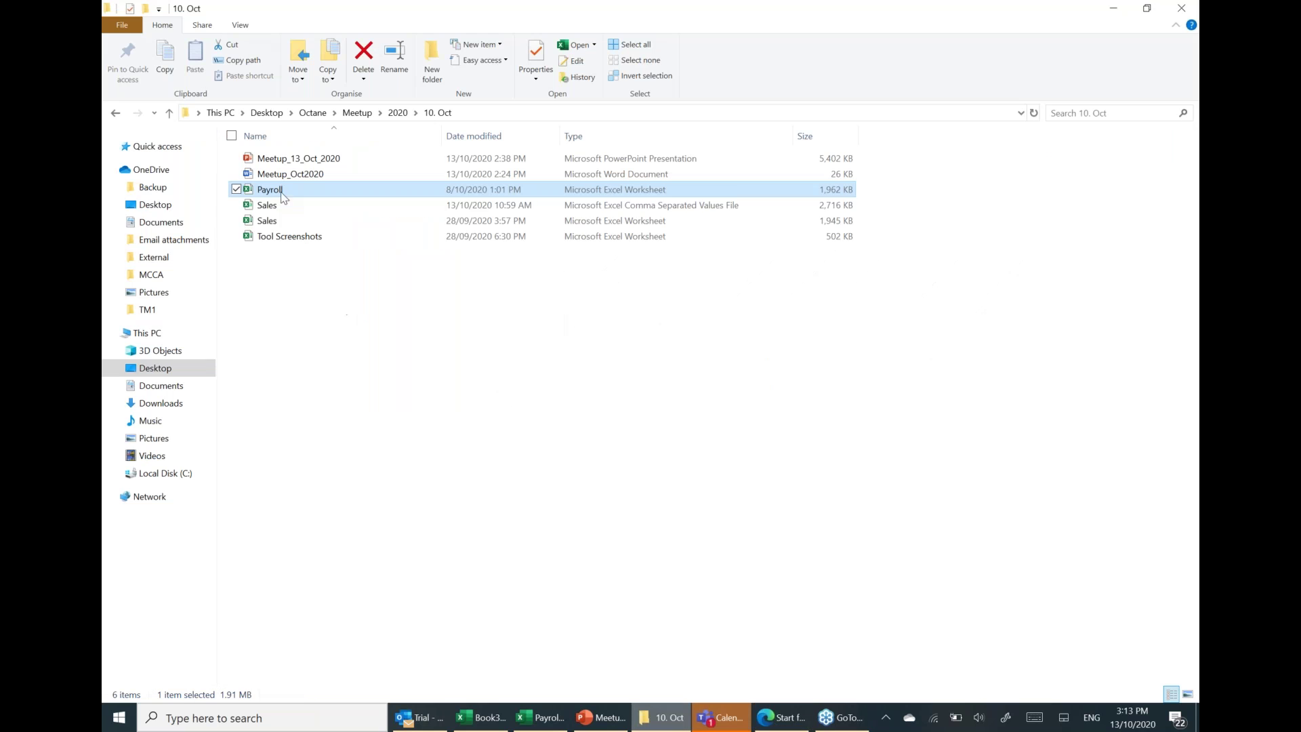
{"action": "left_click", "coordinate": [275, 206]}
{"action": "left_click", "coordinate": [277, 196]}
{"action": "double_click", "coordinate": [277, 196]}
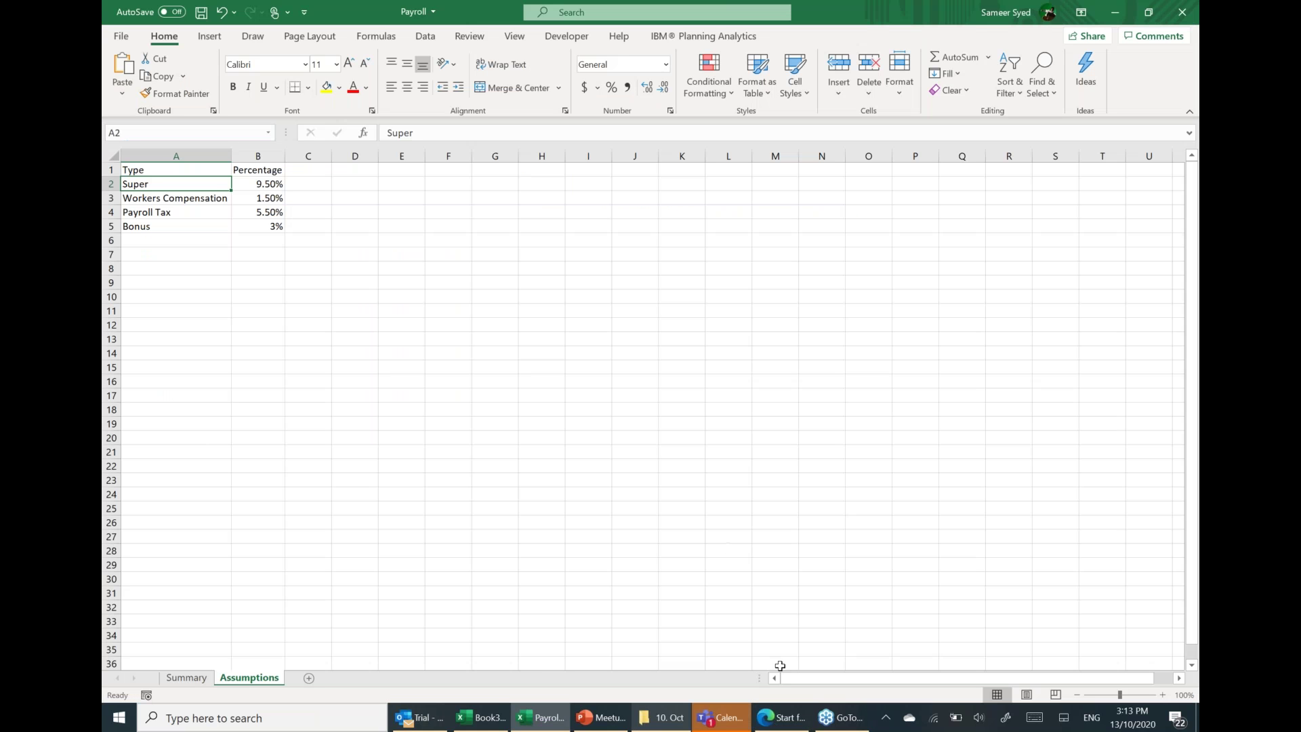
Check the workbook's Summary and Assumptions sheets and switch back to the Payroll.xlsx analysis preview in IBM Planning Analytics.
{"action": "left_click", "coordinate": [197, 679]}
{"action": "left_click", "coordinate": [249, 678]}
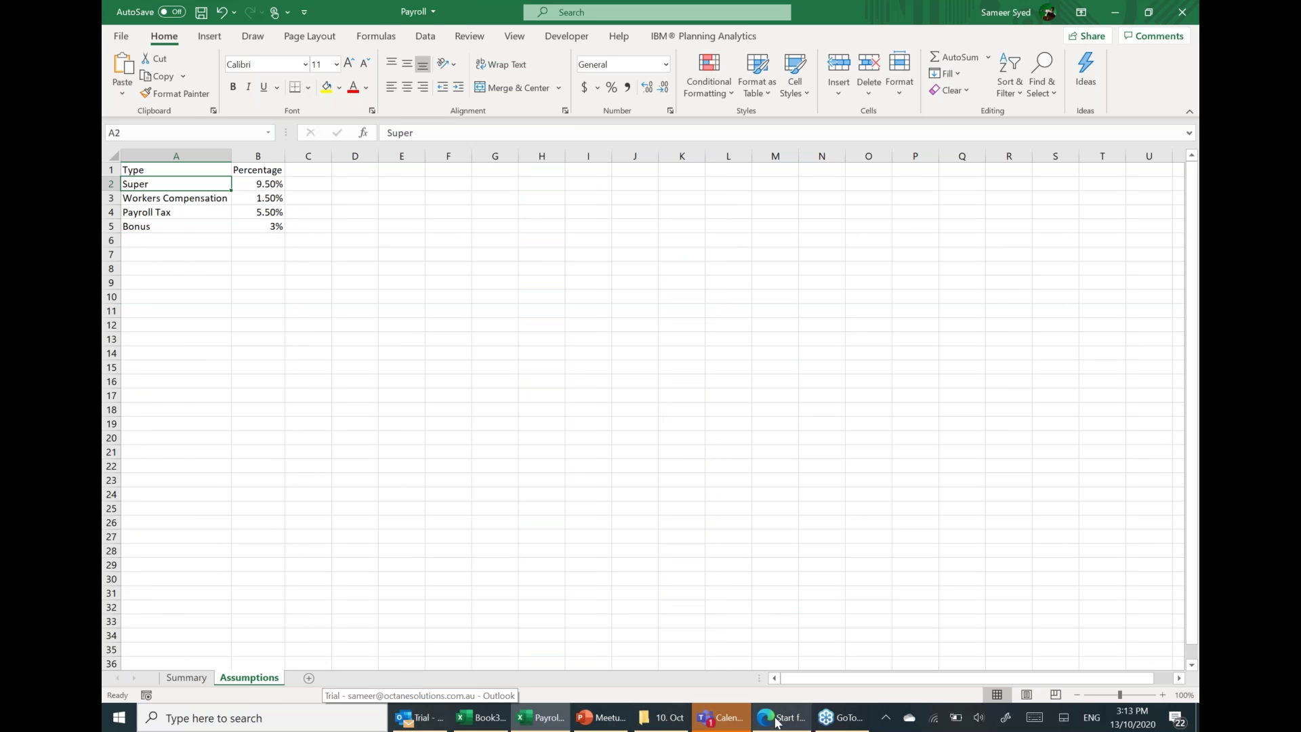
{"action": "left_click", "coordinate": [778, 718]}
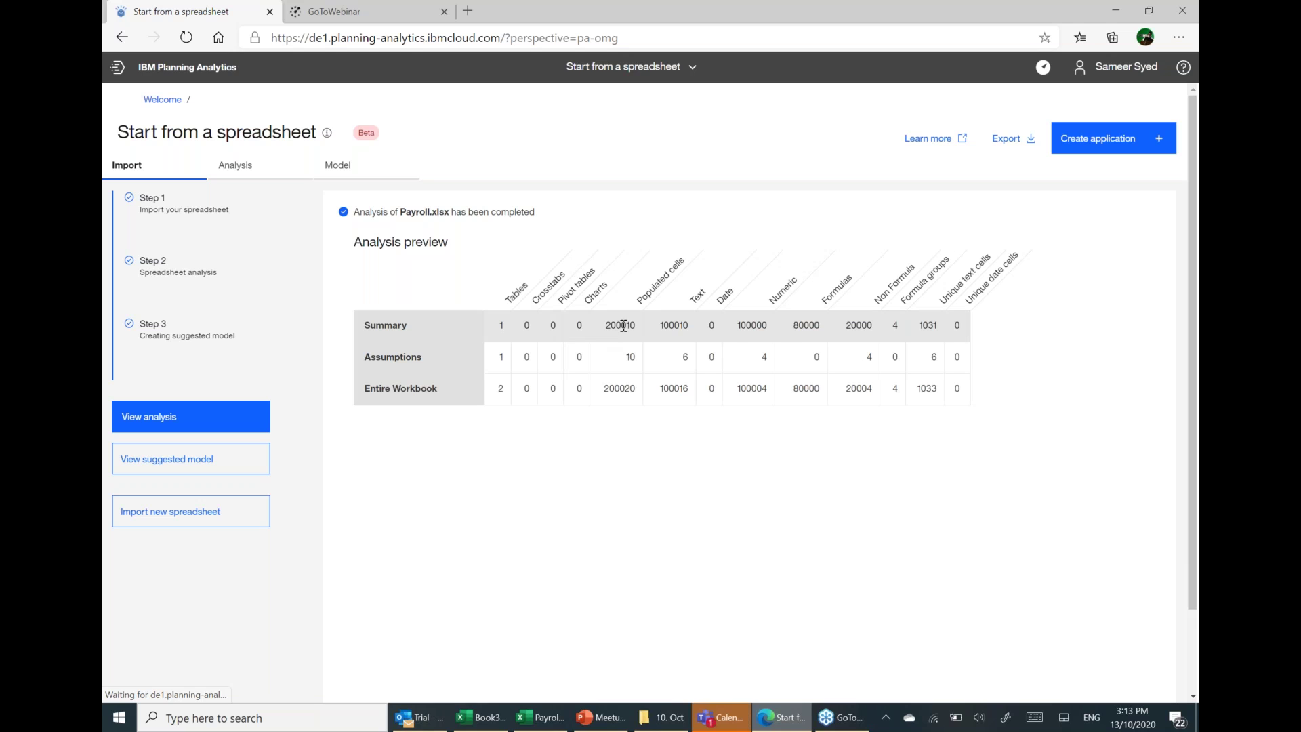
Compare the Summary formula count in the analysis preview with the count of cells in the Super to Bonus columns in Excel.
{"action": "left_click_drag", "start_coordinate": [791, 326], "coordinate": [821, 327]}
{"action": "left_click", "coordinate": [559, 719]}
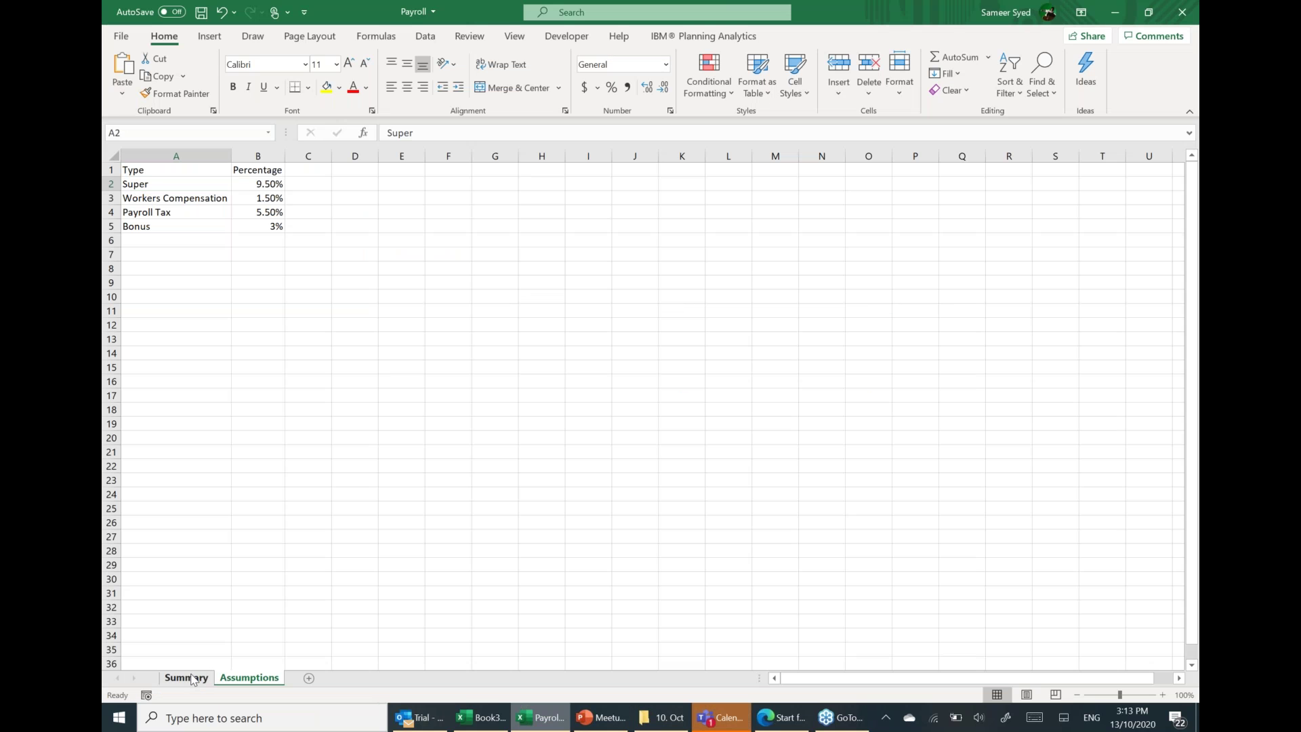
{"action": "left_click", "coordinate": [193, 678]}
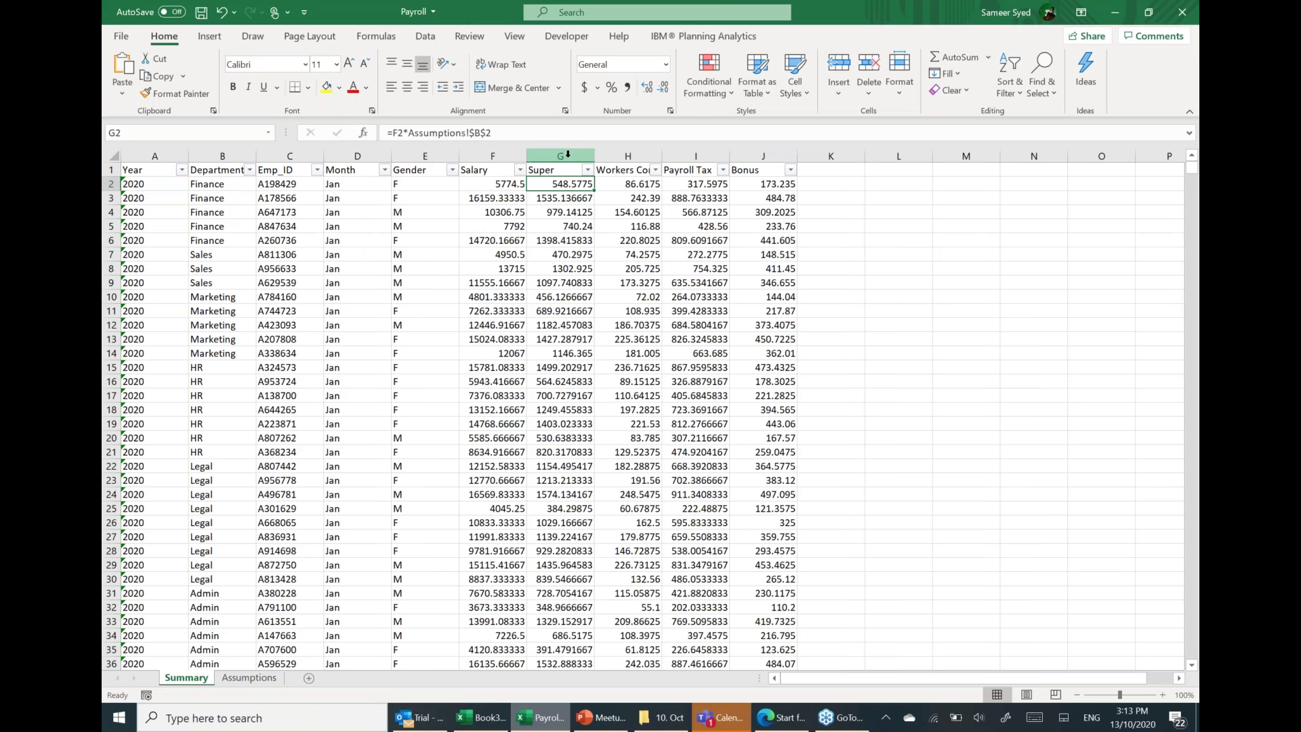
{"action": "left_click", "coordinate": [568, 155]}
{"action": "left_click_drag", "start_coordinate": [628, 153], "coordinate": [762, 154]}
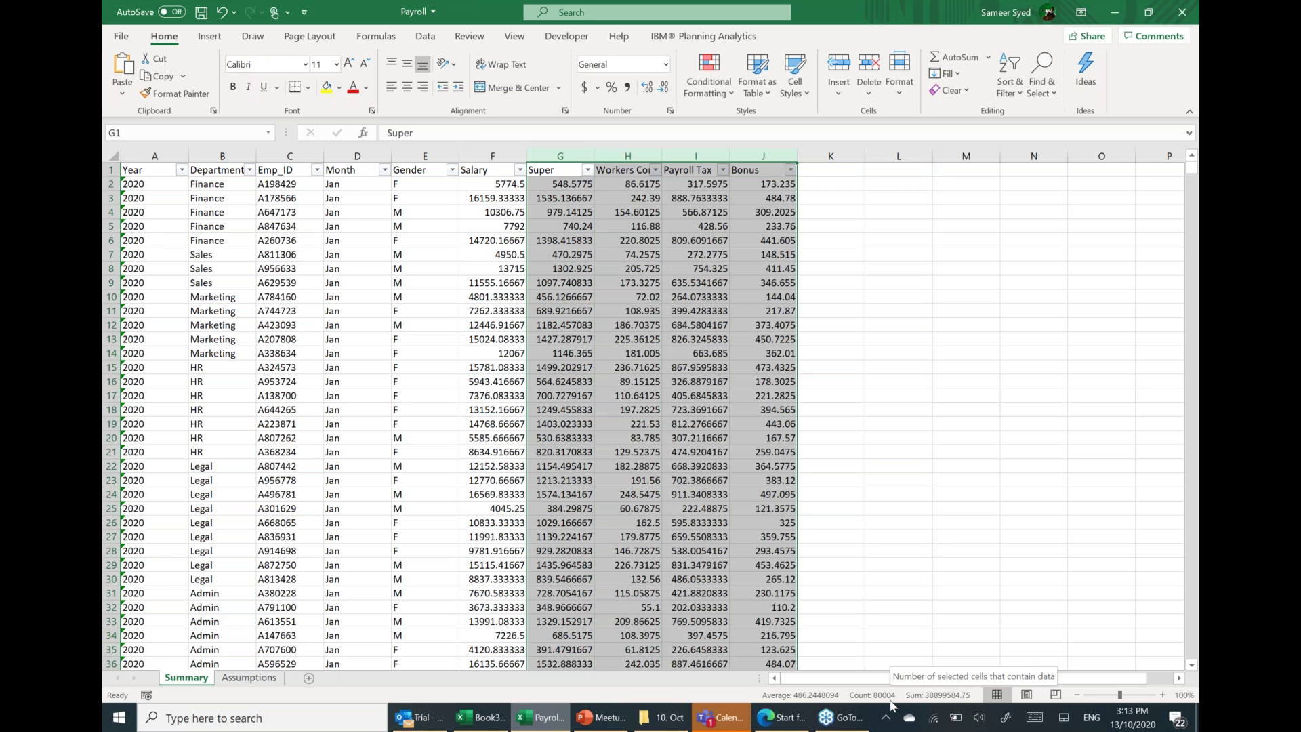
{"action": "left_click", "coordinate": [603, 236]}
Return to the analysis preview in IBM Planning Analytics and examine the Entire Workbook figures.
{"action": "key", "text": "alt+Tab"}
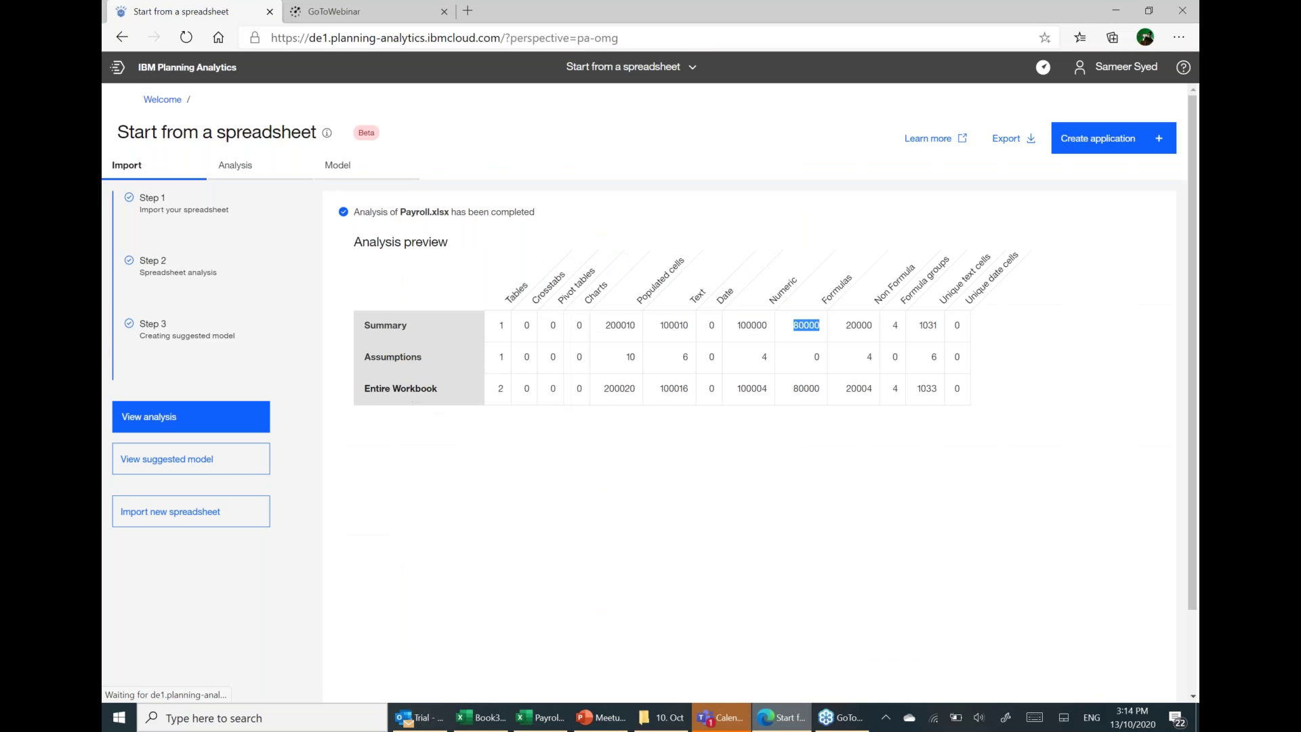
{"action": "left_click", "coordinate": [386, 387]}
{"action": "left_click_drag", "start_coordinate": [372, 388], "coordinate": [961, 391]}
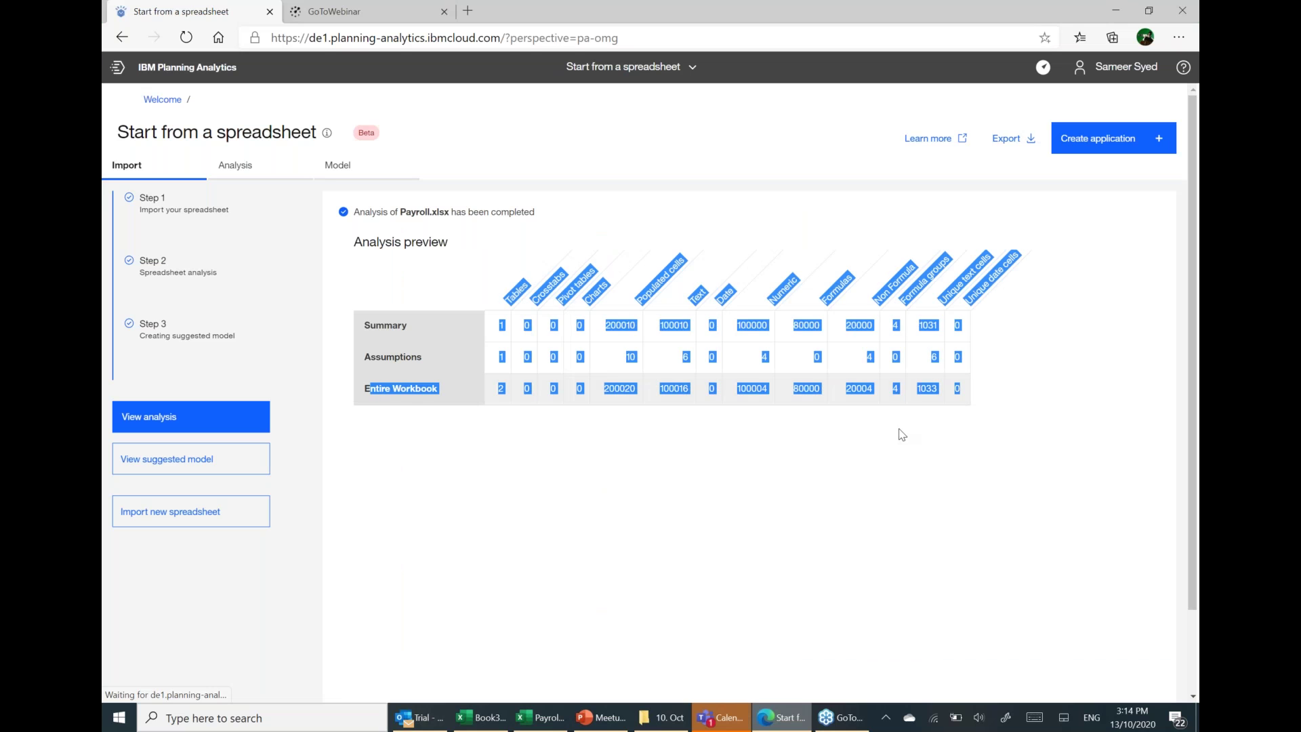
{"action": "left_click", "coordinate": [282, 311]}
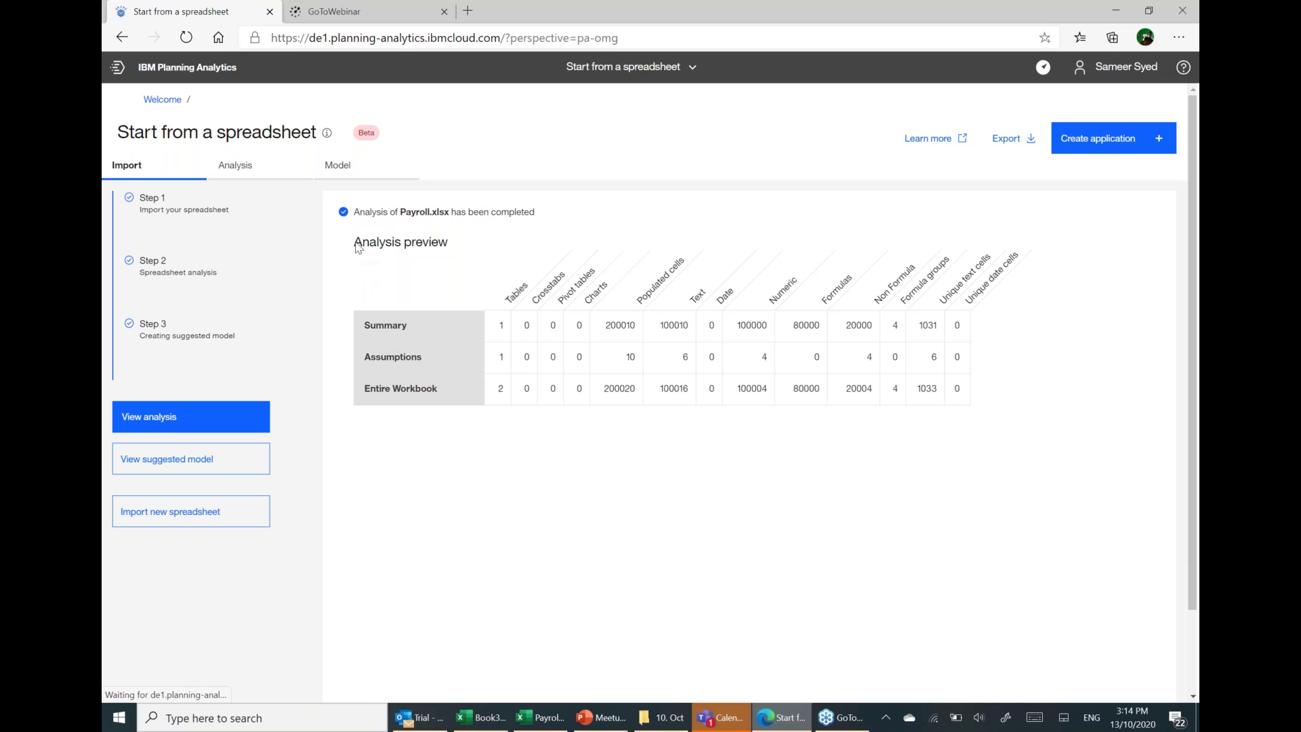
View the suggested model structure for Payroll.xlsx and compare it with the Year and Salary columns of the Summary sheet in Excel.
{"action": "left_click", "coordinate": [336, 168]}
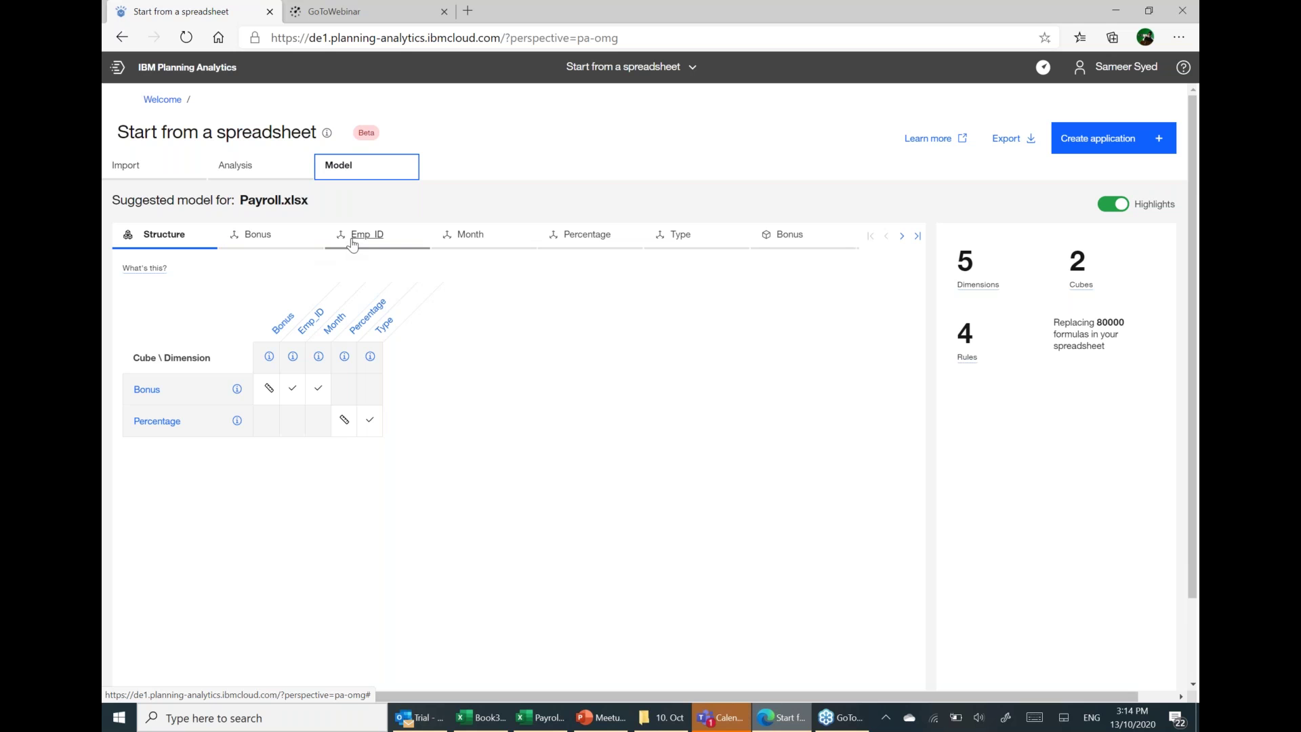
{"action": "left_click", "coordinate": [542, 717]}
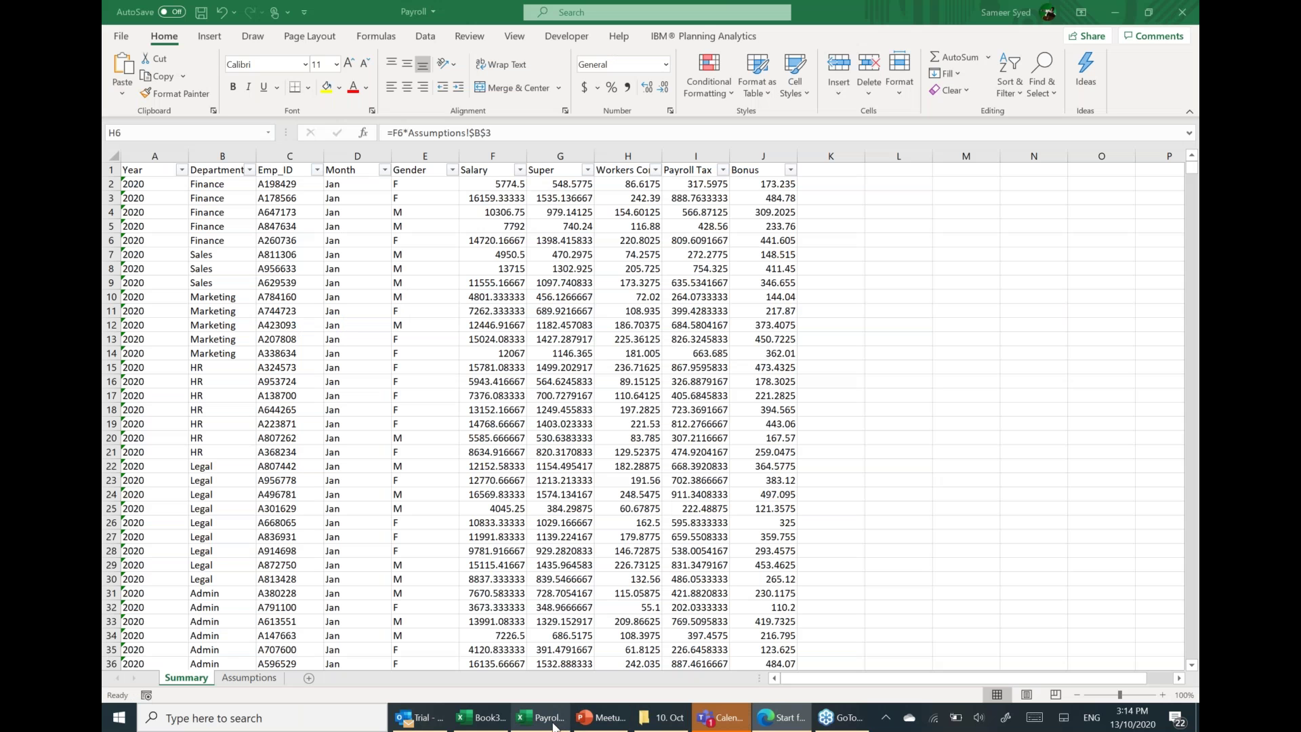
{"action": "left_click", "coordinate": [155, 156]}
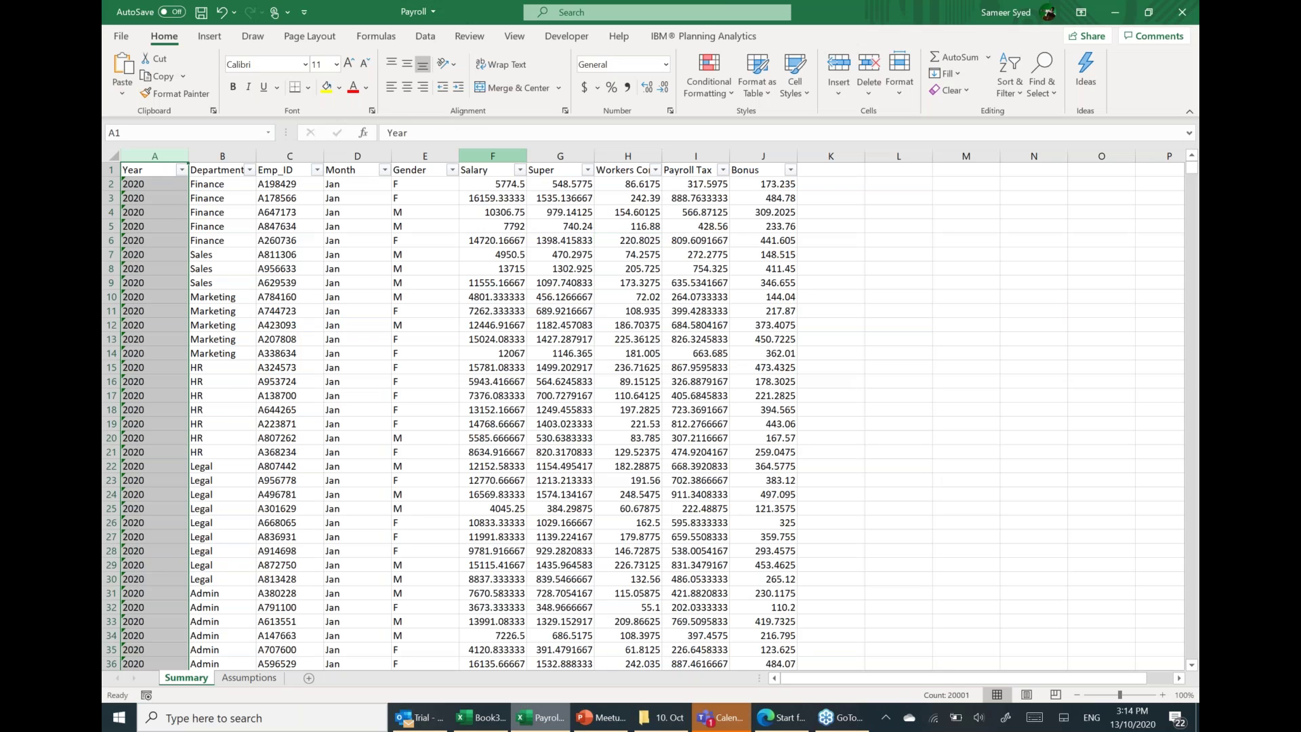
{"action": "left_click", "coordinate": [492, 155]}
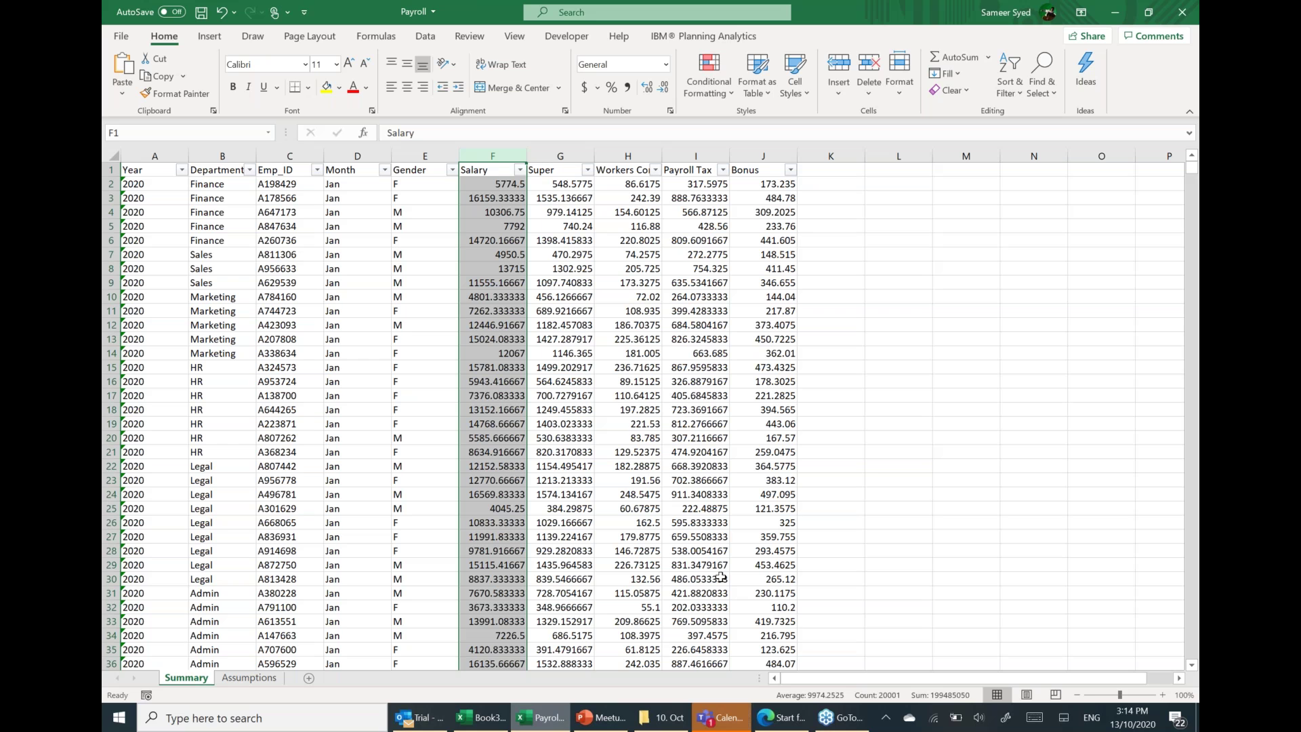
{"action": "left_click", "coordinate": [772, 716]}
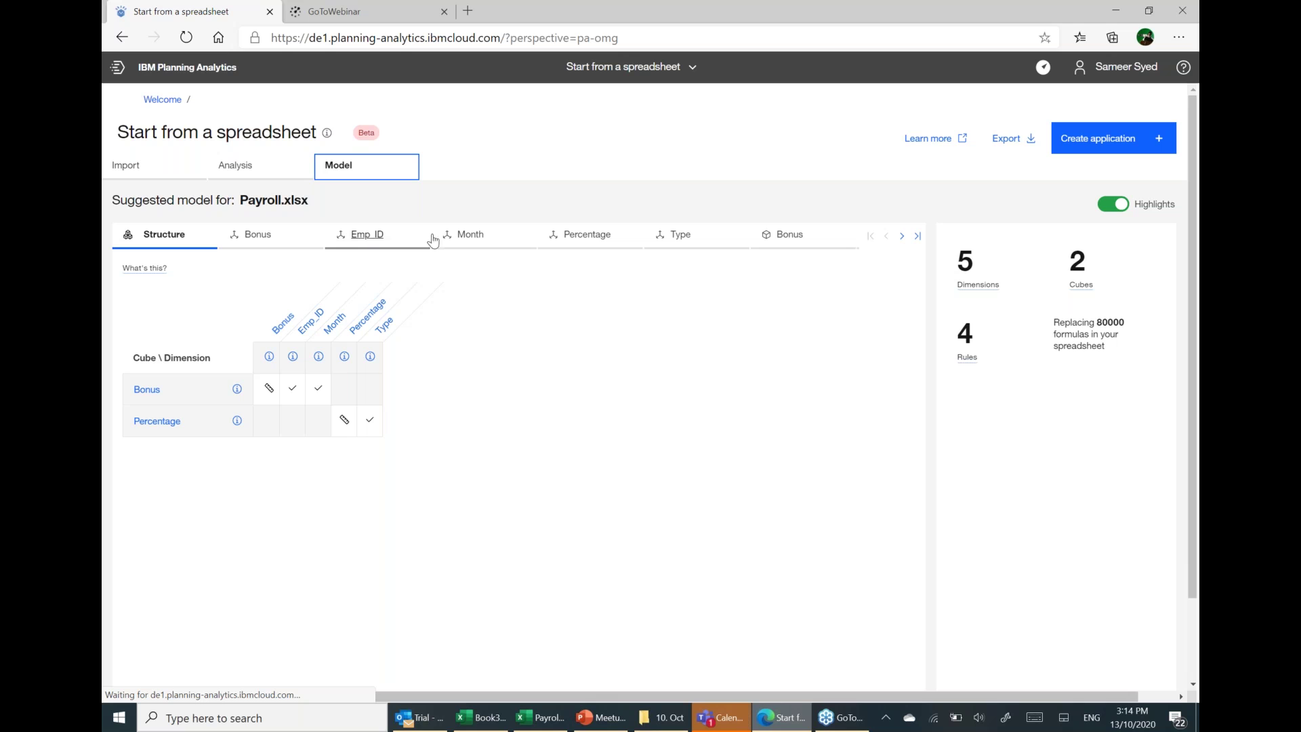
Rename the Emp_ID dimension of the suggested model as Employee ID.
{"action": "left_click", "coordinate": [373, 245]}
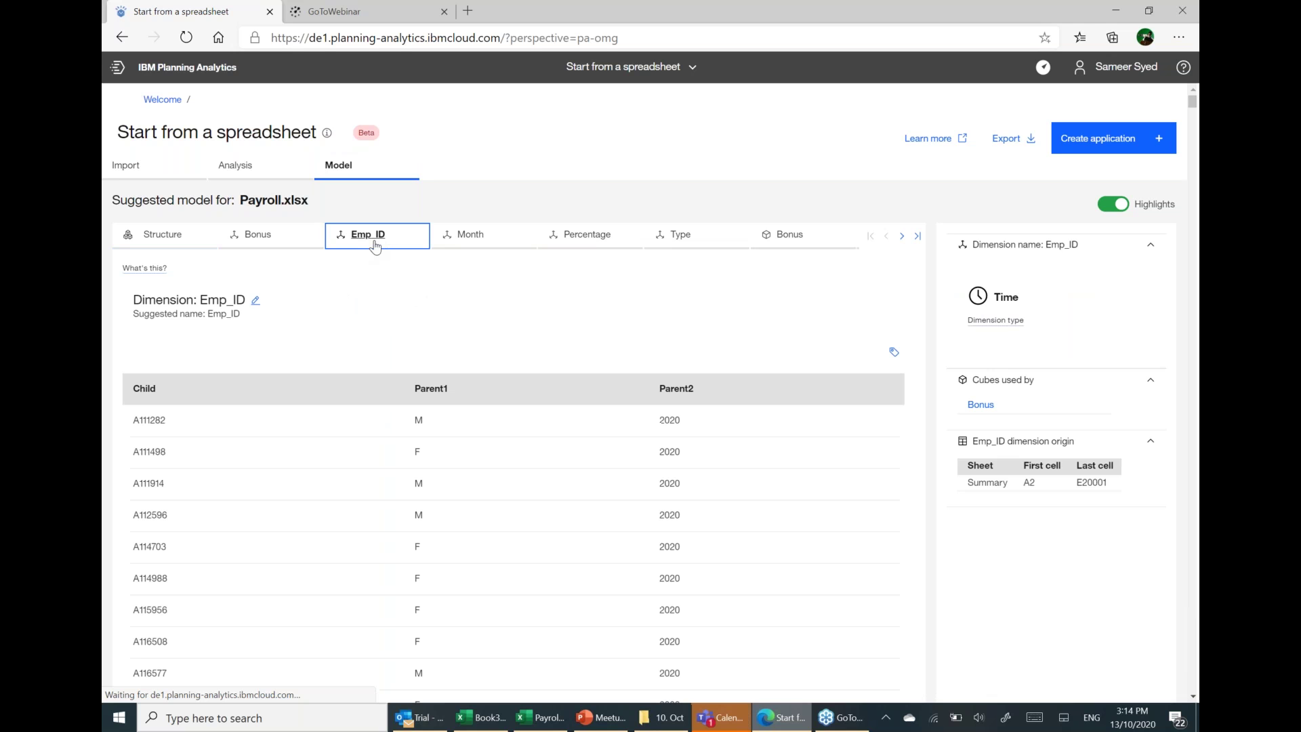
{"action": "left_click", "coordinate": [256, 299]}
{"action": "type", "text": "E"}
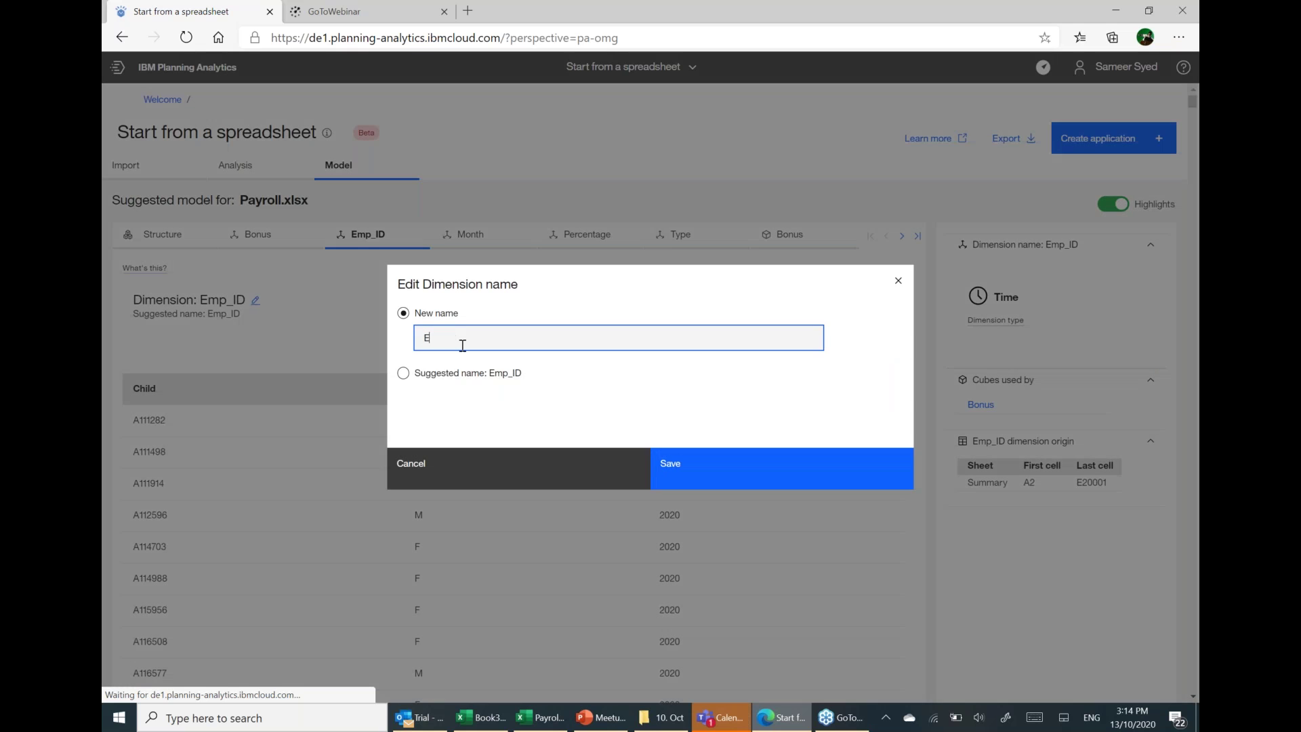
{"action": "type", "text": "mployee ID"}
{"action": "left_click", "coordinate": [676, 488]}
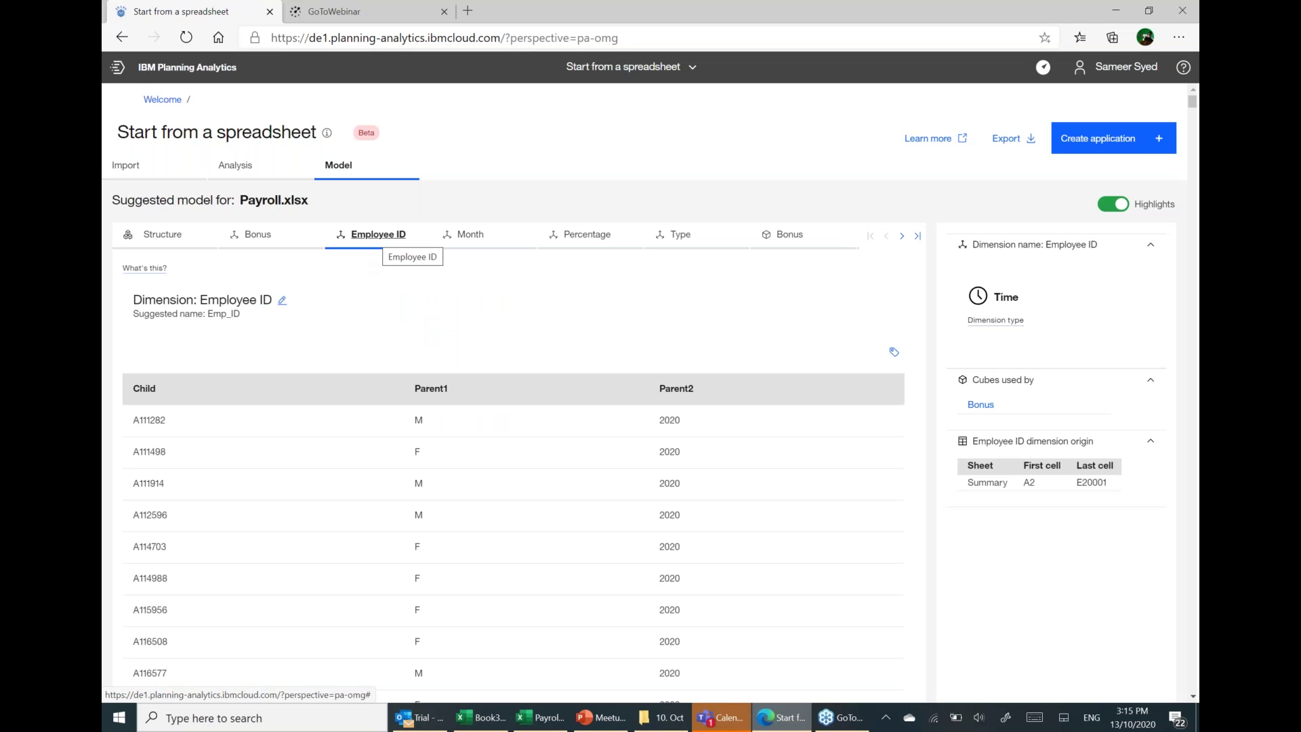
Rename the Bonus cube of the suggested model as Payroll.
{"action": "left_click", "coordinate": [787, 241]}
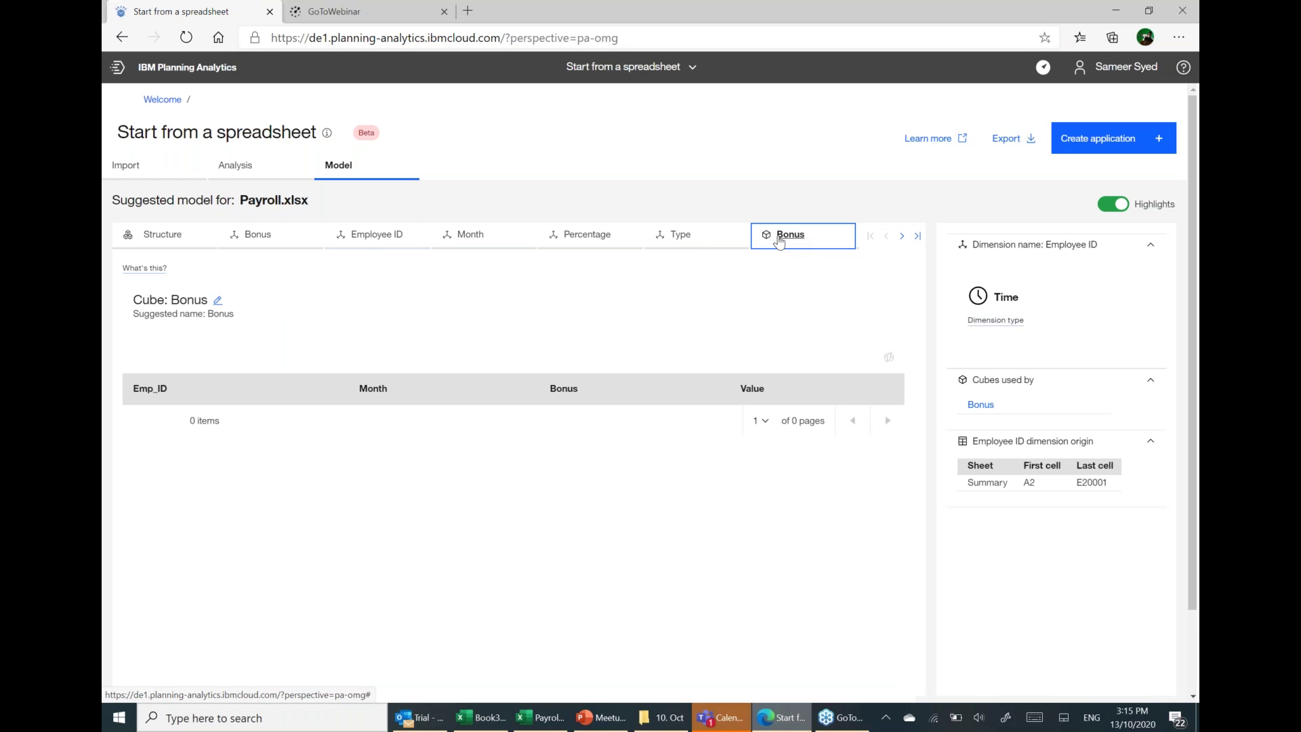
{"action": "left_click", "coordinate": [218, 300]}
{"action": "type", "text": "Payroll"}
{"action": "left_click", "coordinate": [716, 486]}
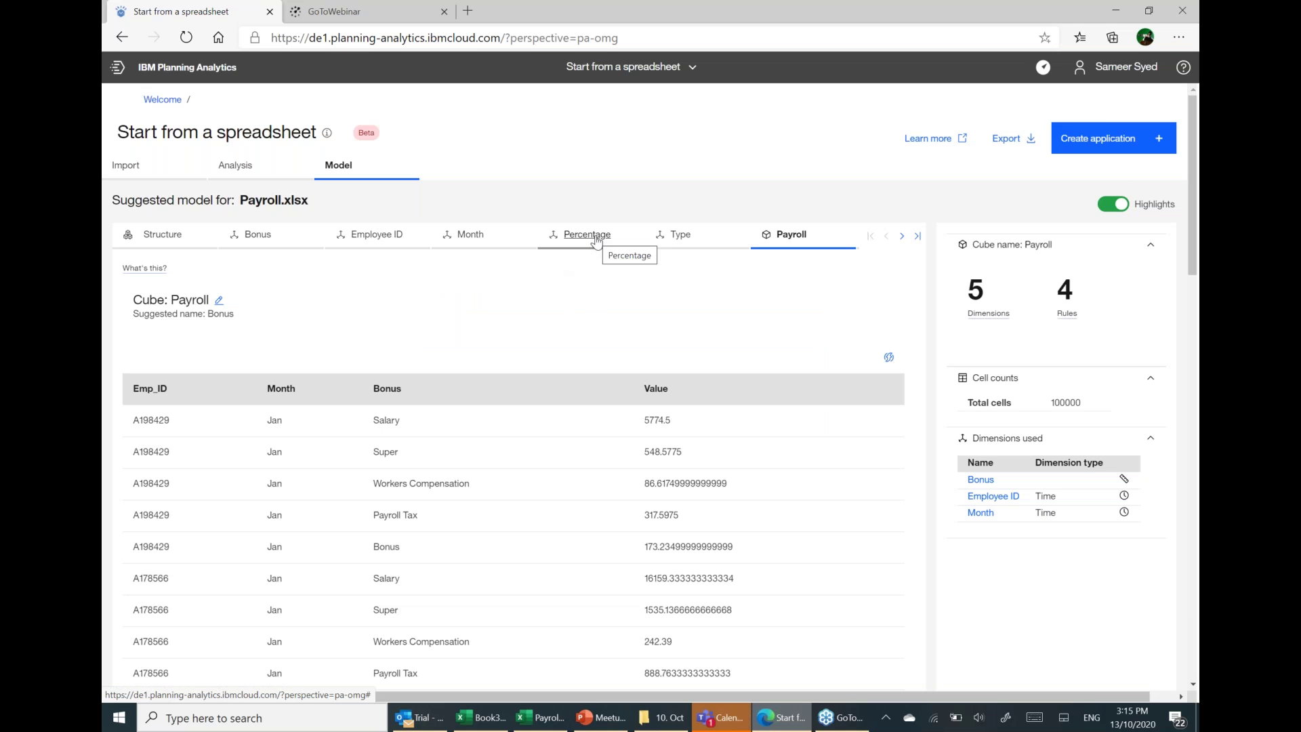
Check the Percentage dimension and rename the Percentage cube as Assumption.
{"action": "left_click", "coordinate": [595, 237]}
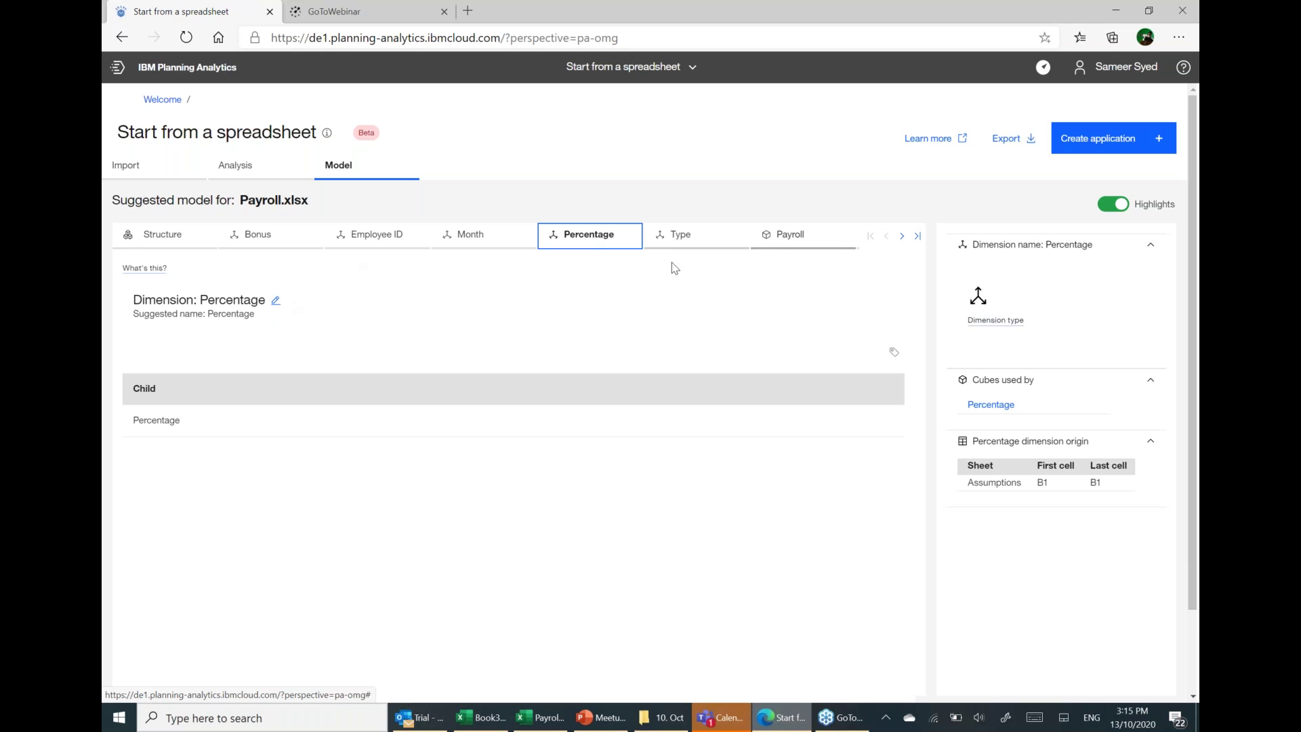
{"action": "left_click", "coordinate": [902, 235]}
{"action": "left_click", "coordinate": [810, 237]}
{"action": "left_click", "coordinate": [246, 300]}
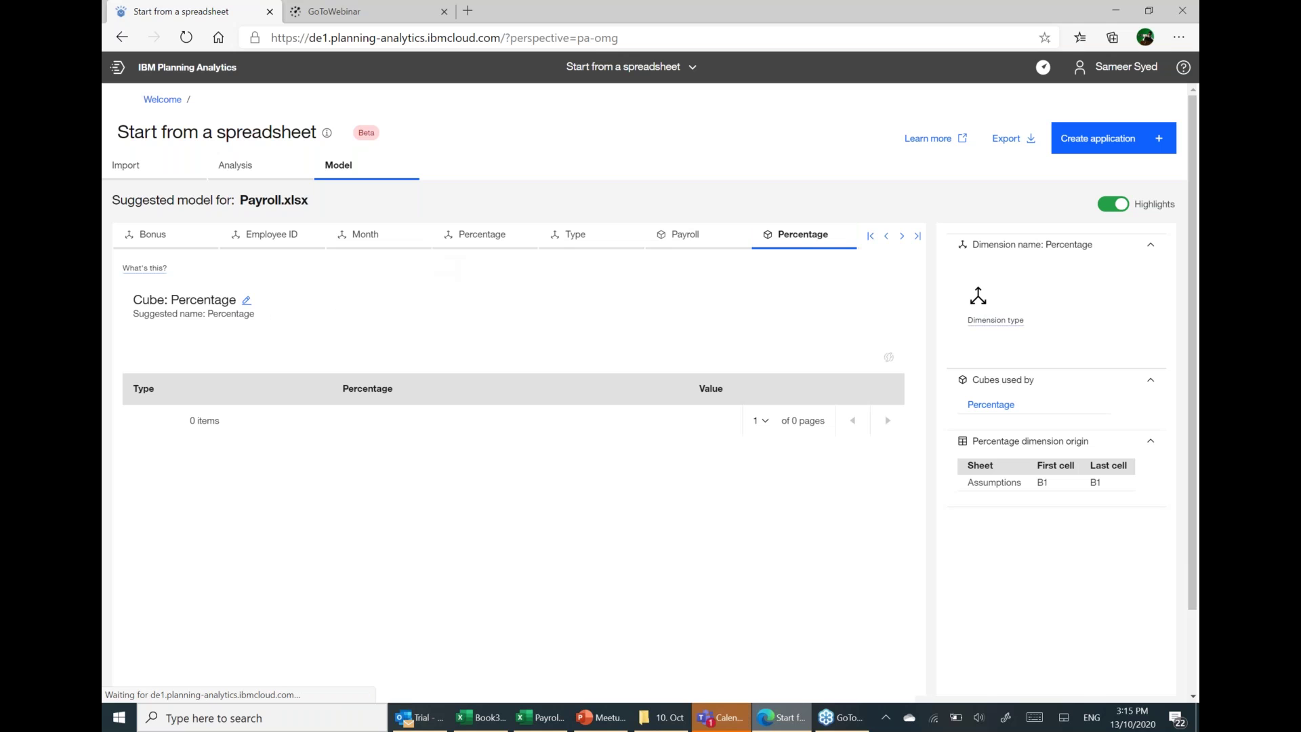
{"action": "type", "text": "Payro"}
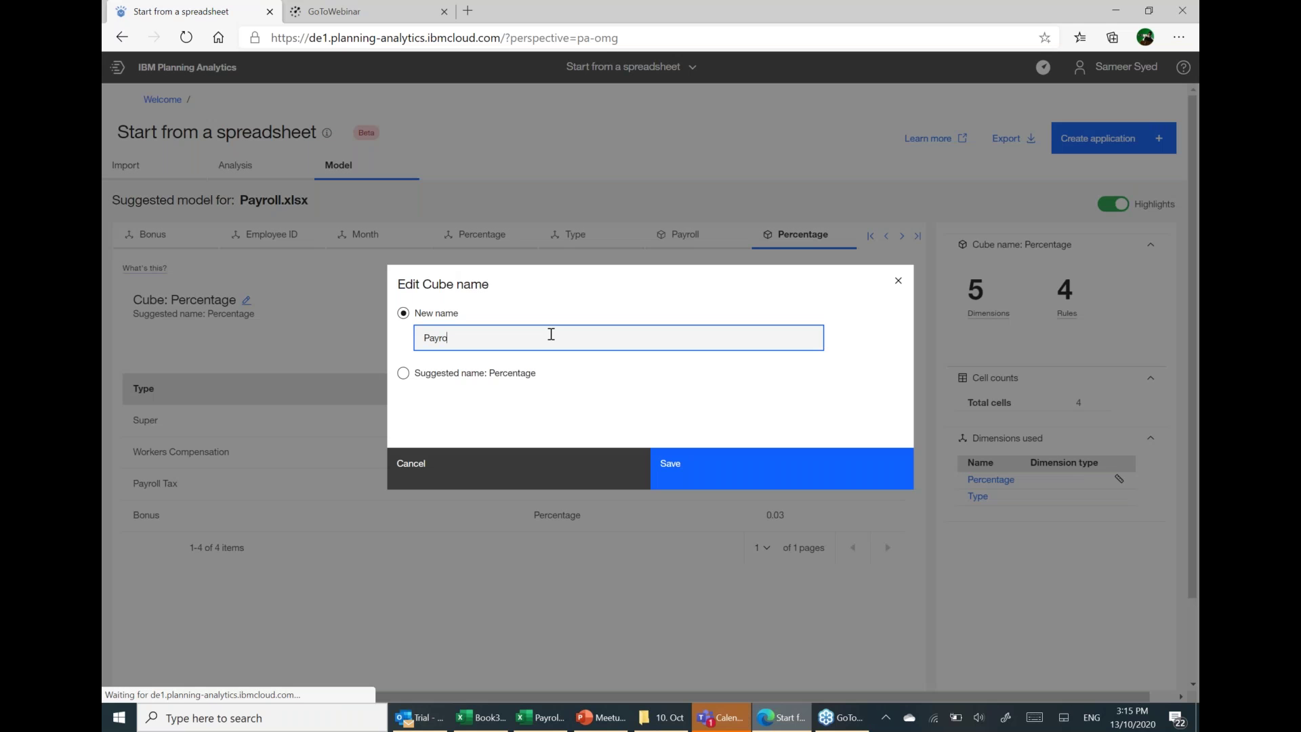
{"action": "key", "text": "BackSpace"}
{"action": "key", "text": "BackSpace"}
{"action": "type", "text": "Assumption"}
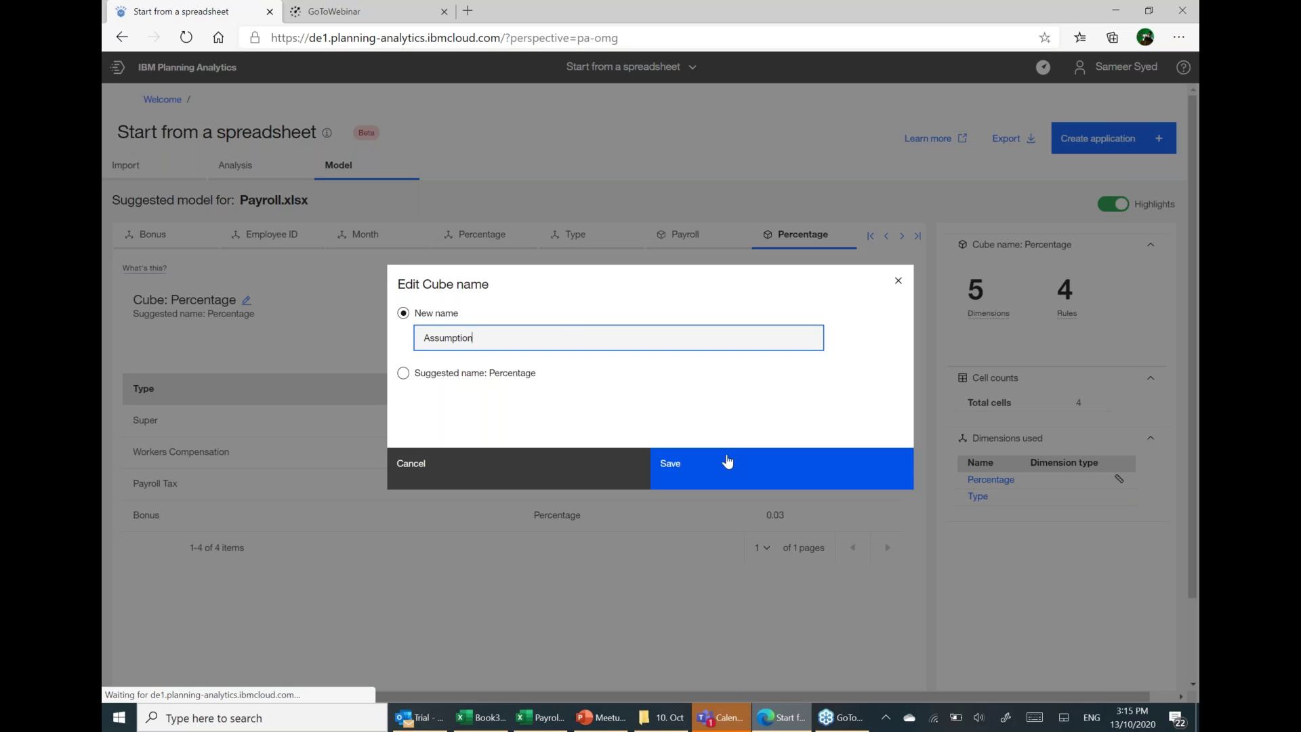
{"action": "left_click", "coordinate": [715, 473]}
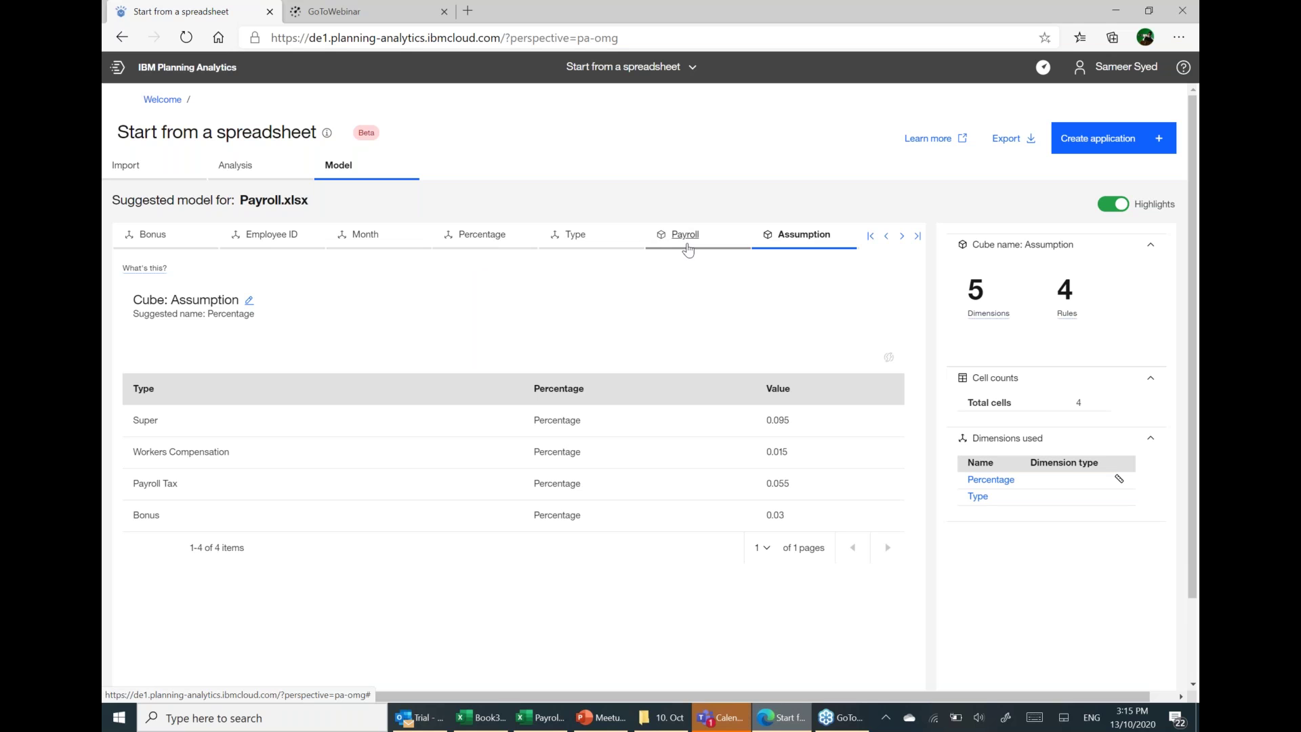
{"action": "left_click", "coordinate": [1101, 141]}
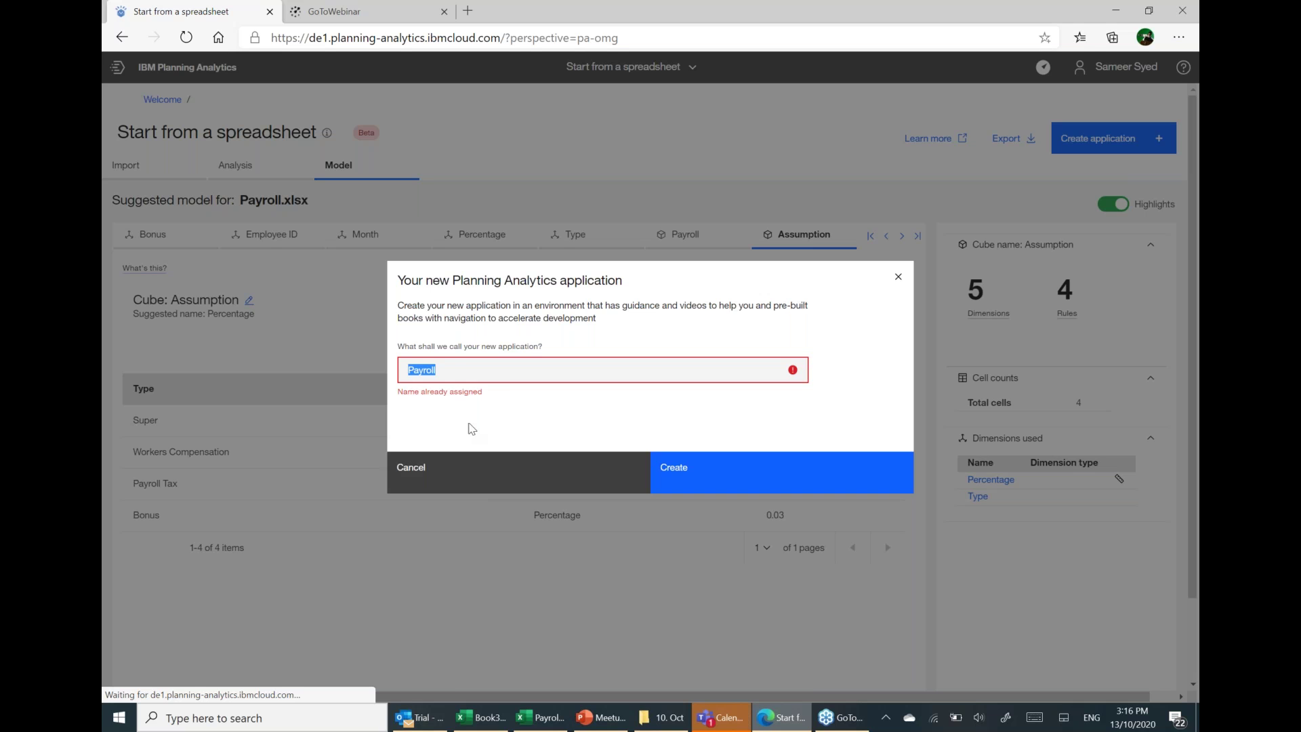
{"action": "left_click", "coordinate": [455, 369]}
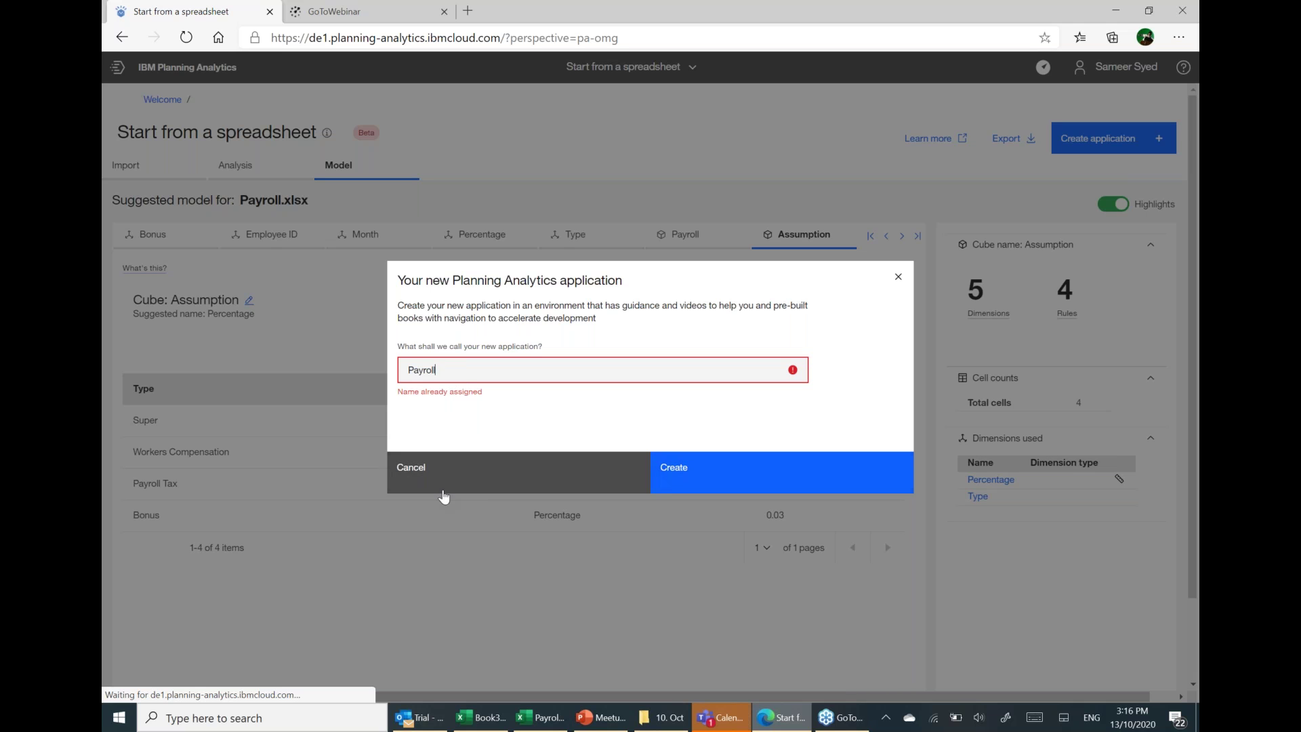
{"action": "left_click", "coordinate": [444, 491]}
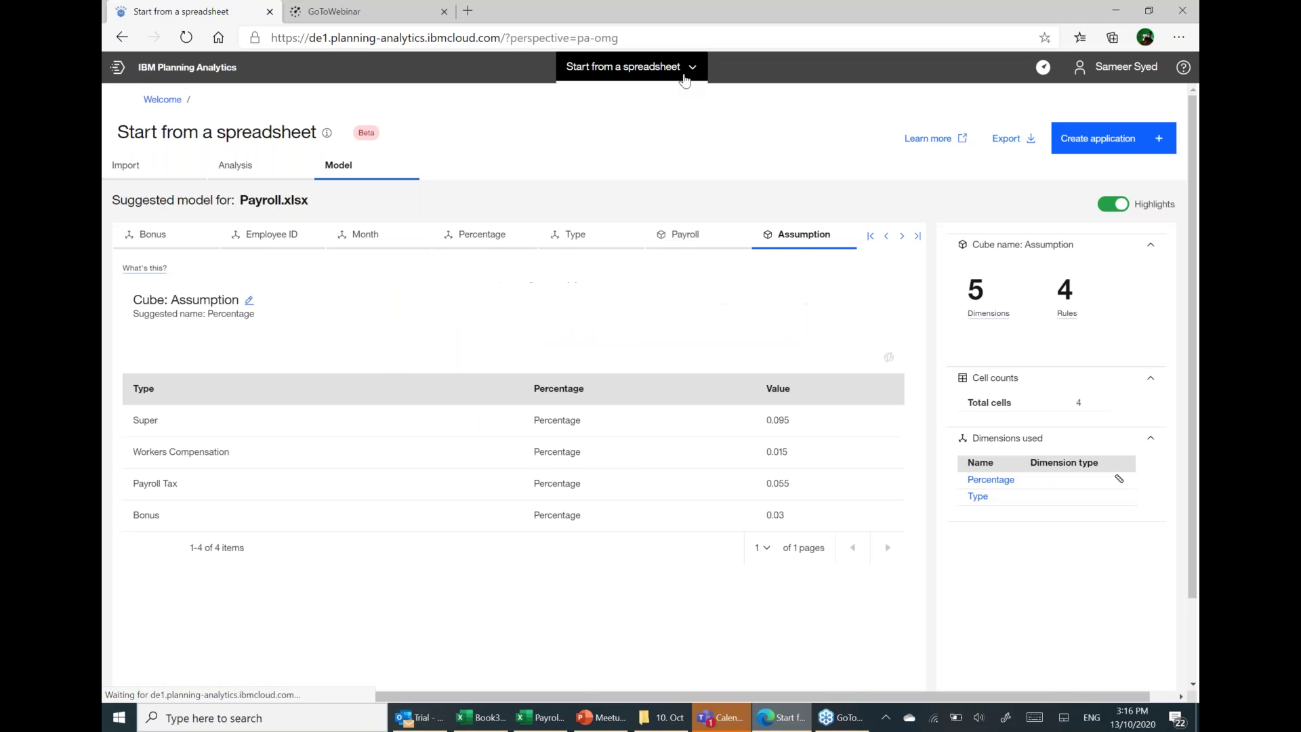
Go back to the Welcome page and review the shared content folders and the trial's starting points.
{"action": "left_click", "coordinate": [684, 80]}
{"action": "left_click", "coordinate": [547, 108]}
{"action": "left_click", "coordinate": [633, 66]}
{"action": "left_click", "coordinate": [258, 98]}
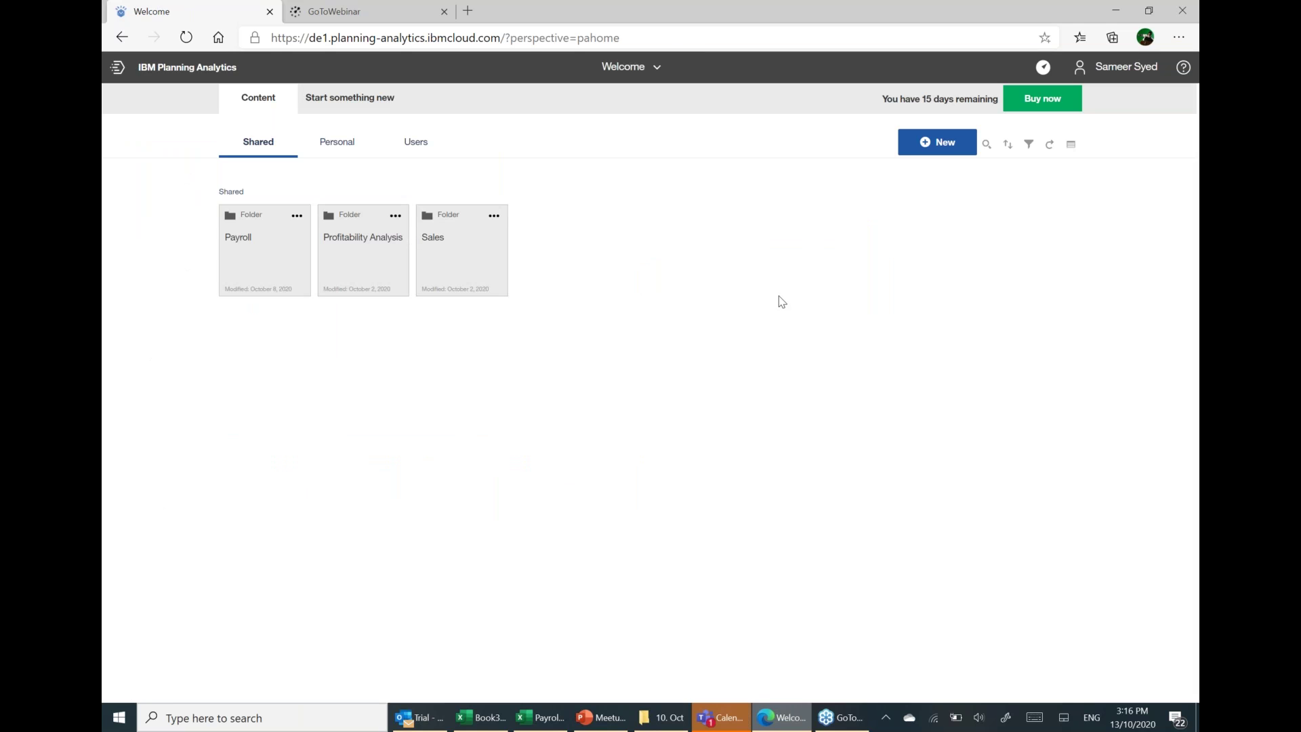
{"action": "left_click", "coordinate": [321, 104]}
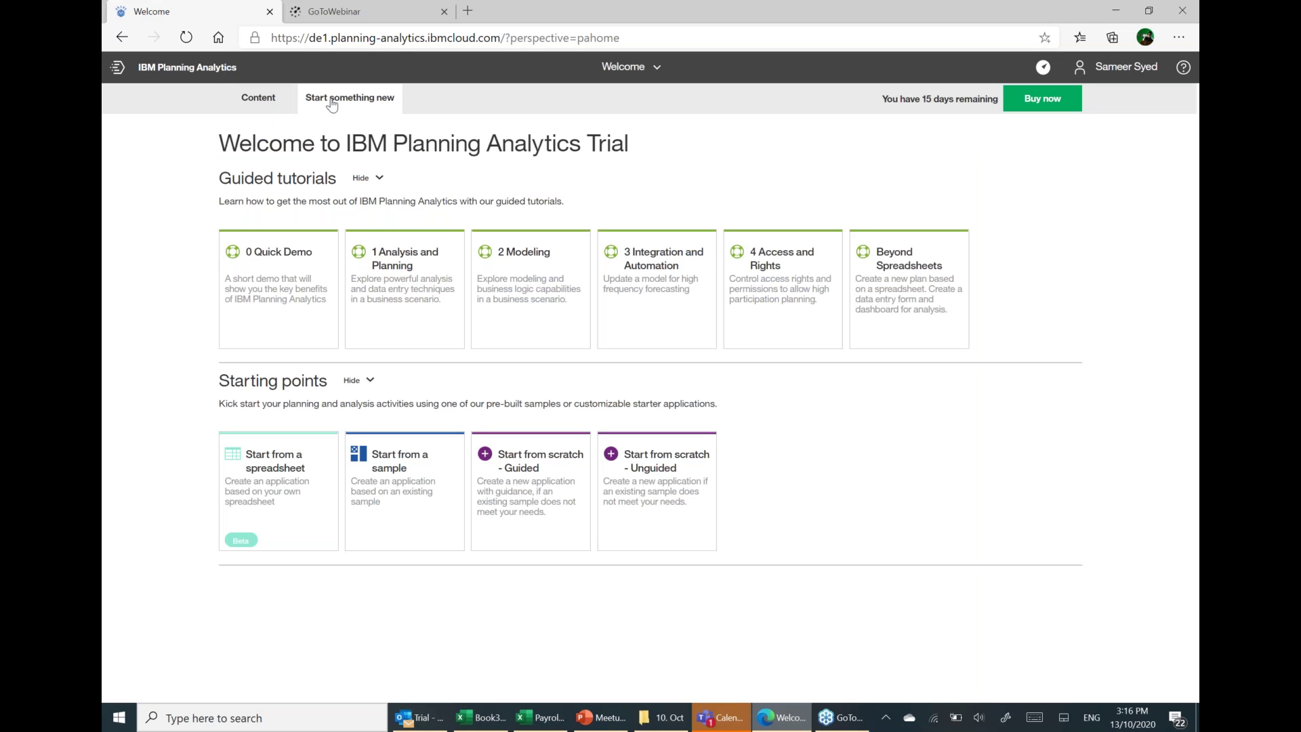
{"action": "left_click", "coordinate": [261, 100]}
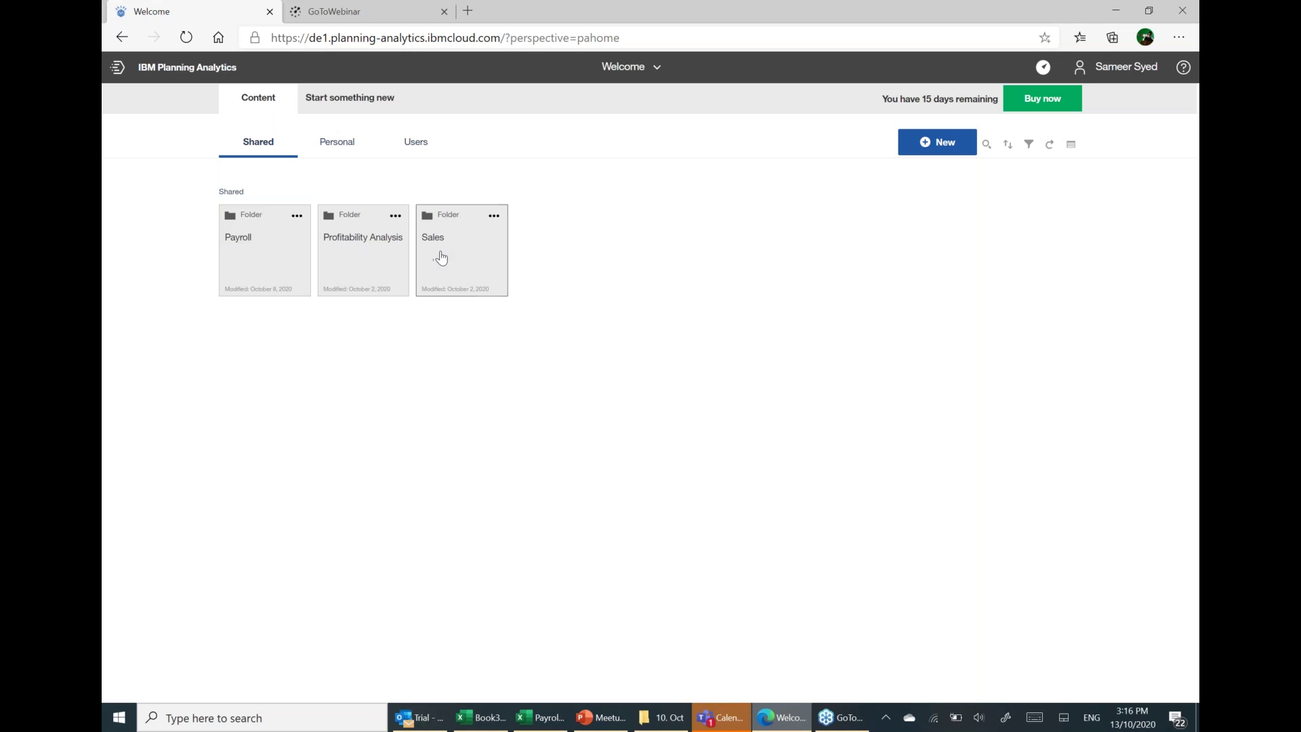
Look through the sample starting points and the Profitability Analysis sample's creation options, and cancel without creating an application.
{"action": "left_click", "coordinate": [334, 107]}
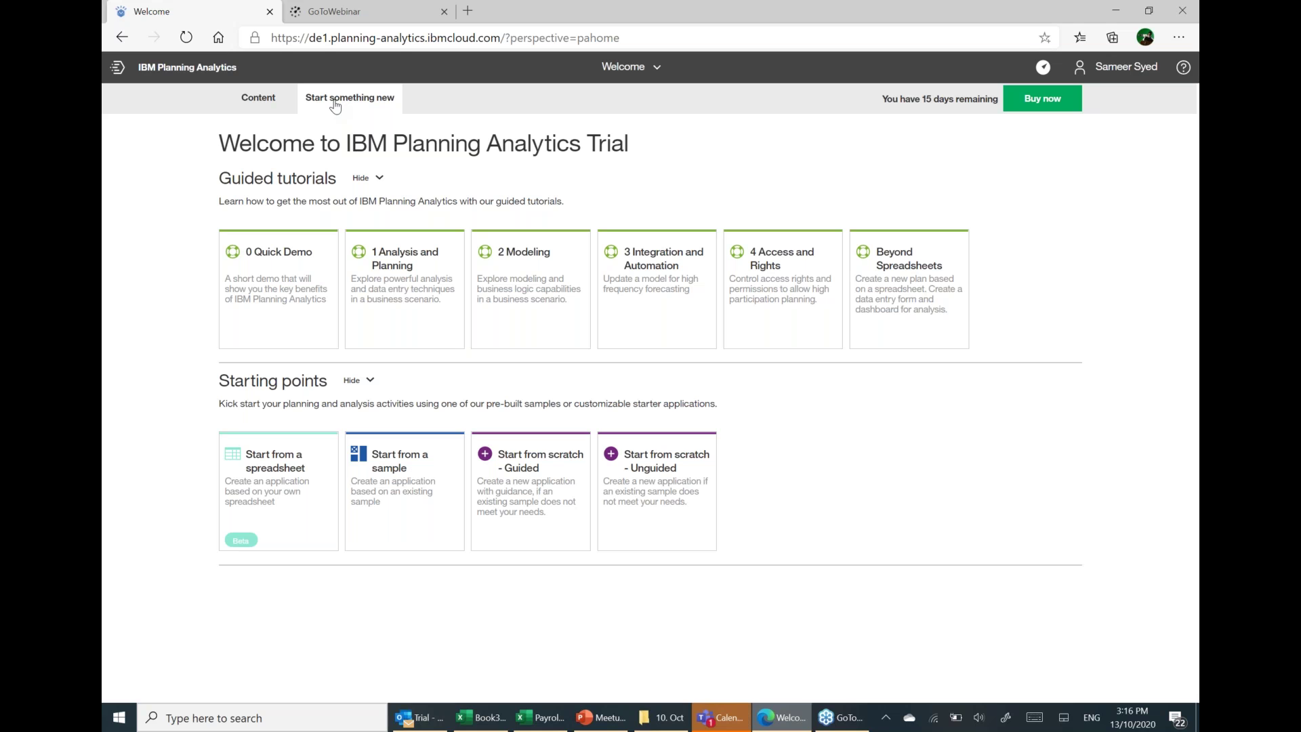
{"action": "left_click", "coordinate": [400, 473]}
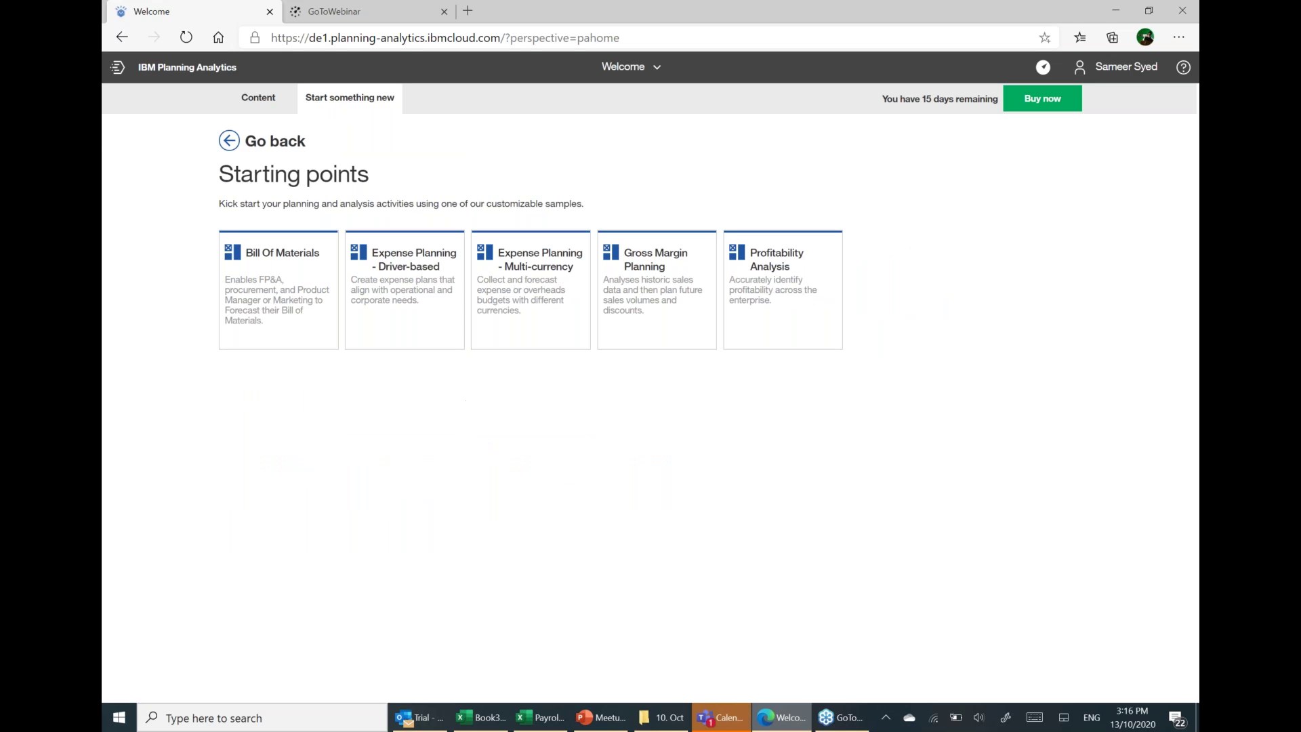
{"action": "left_click", "coordinate": [770, 284]}
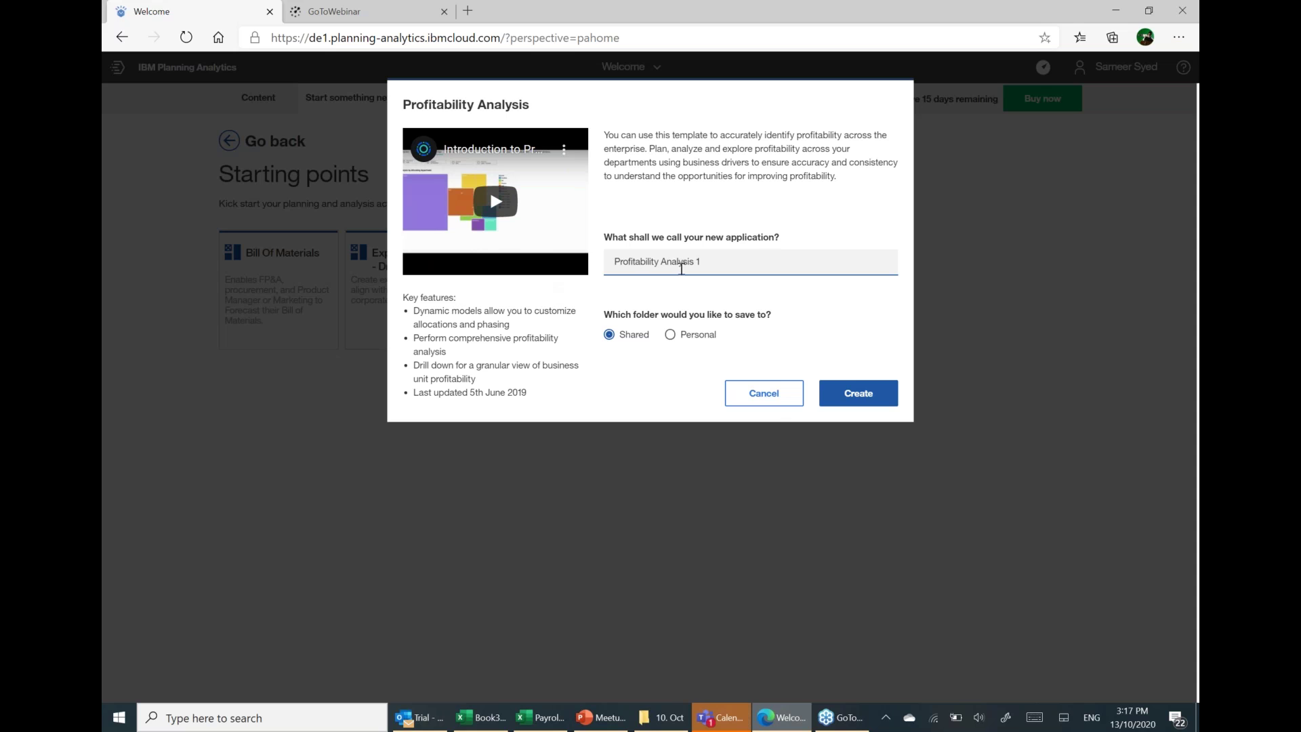
{"action": "left_click", "coordinate": [782, 400]}
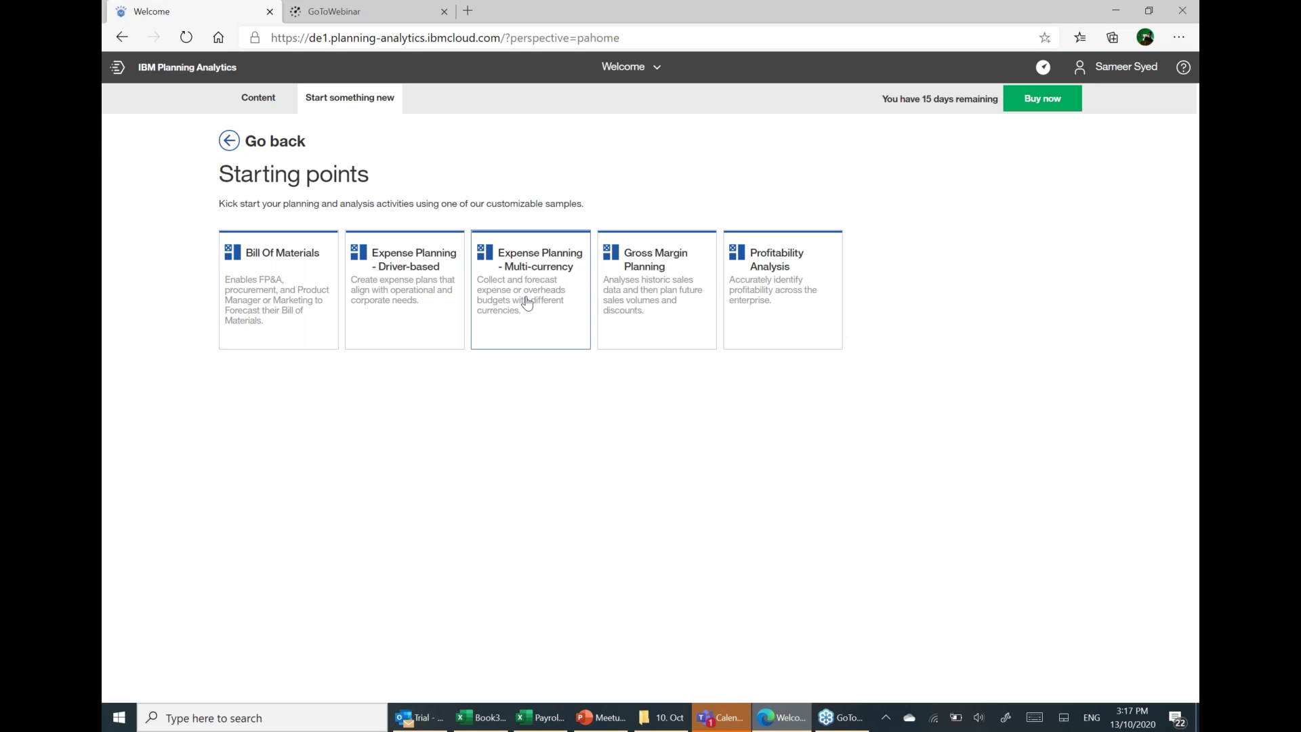
Open the 1 Home book in the shared Payroll folder and go to its Cubes section.
{"action": "left_click", "coordinate": [282, 110]}
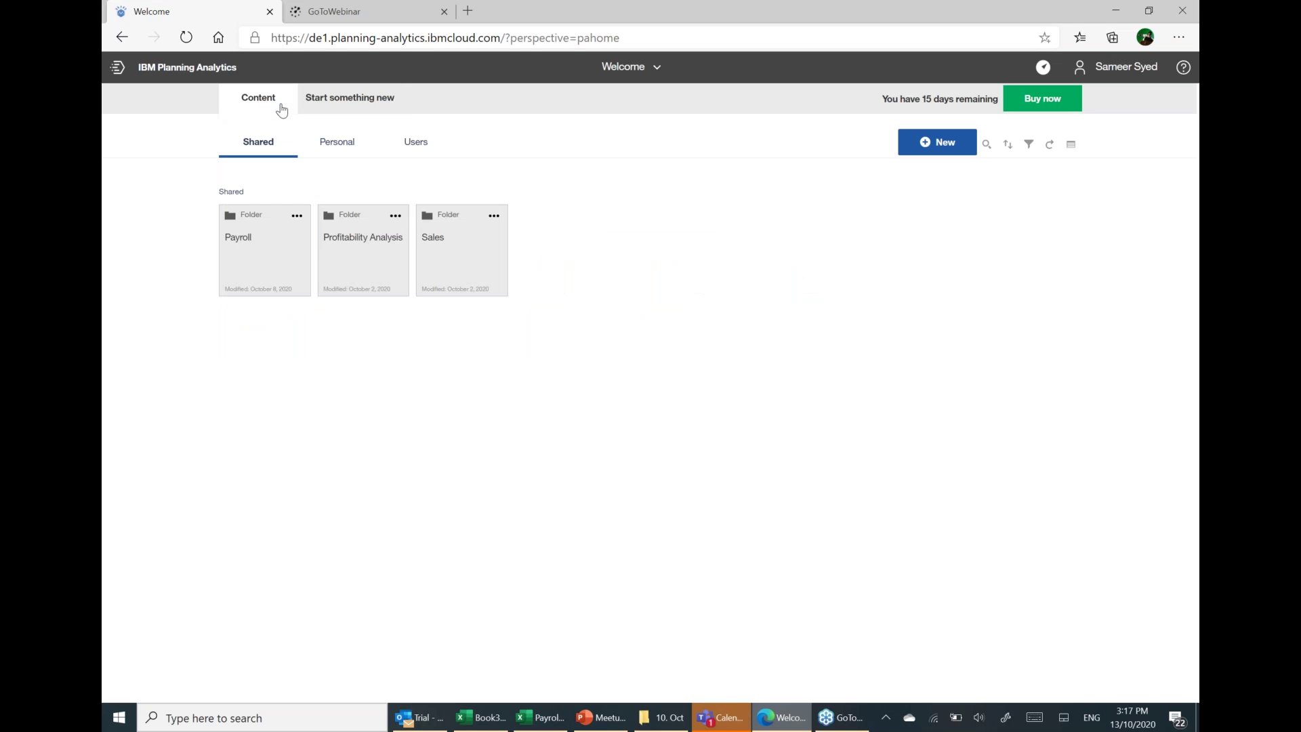
{"action": "left_click", "coordinate": [250, 254]}
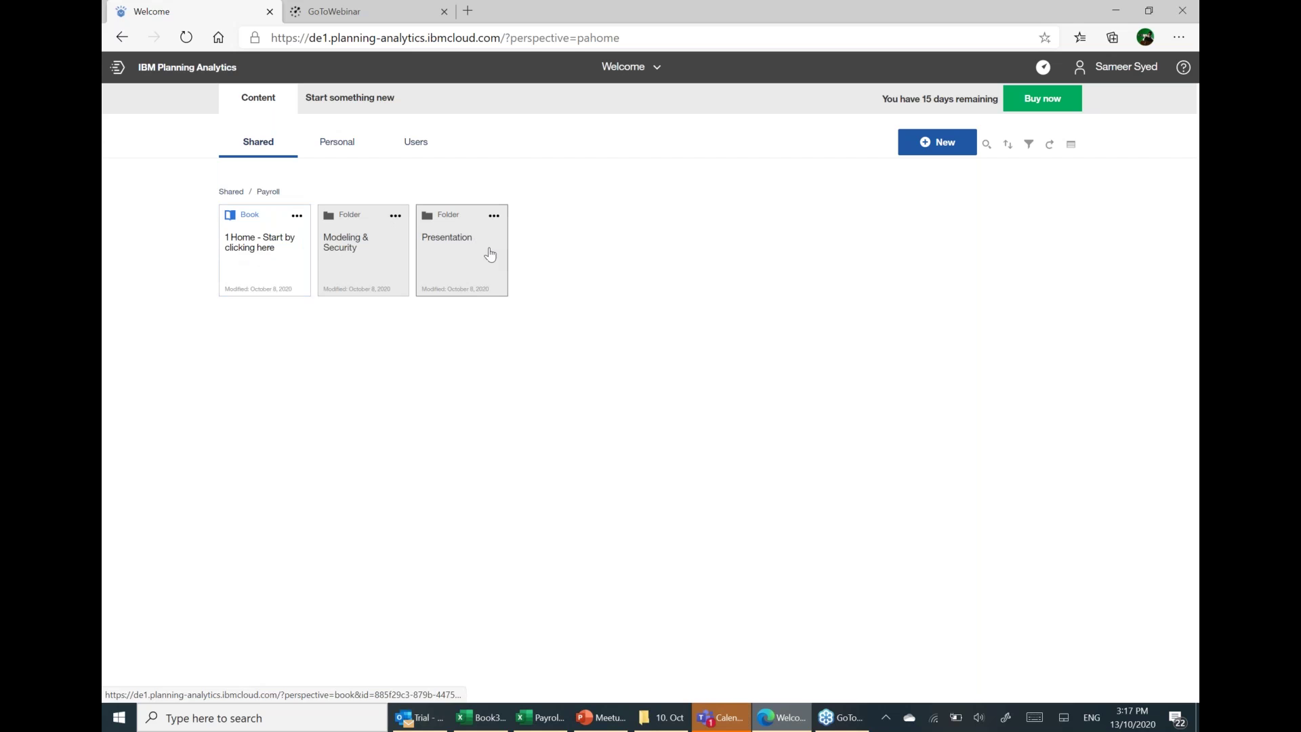
{"action": "left_click", "coordinate": [267, 248]}
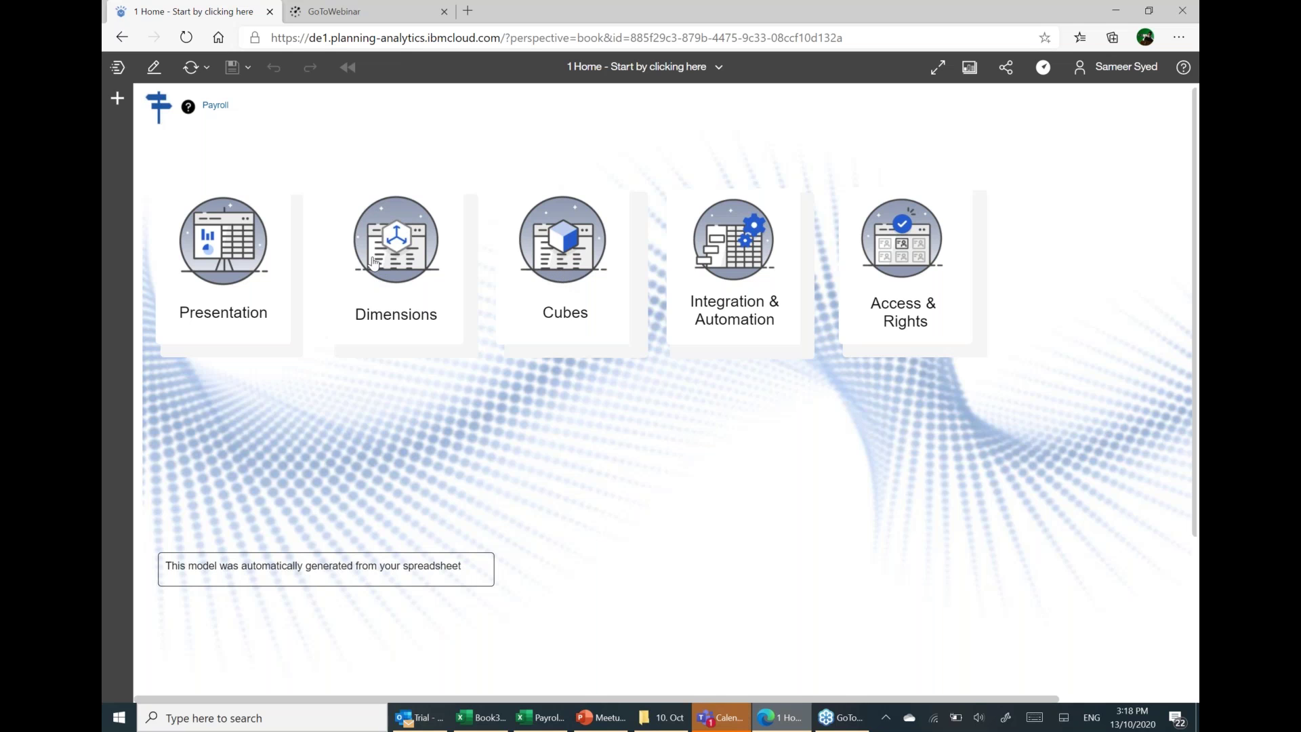
{"action": "left_click", "coordinate": [584, 273]}
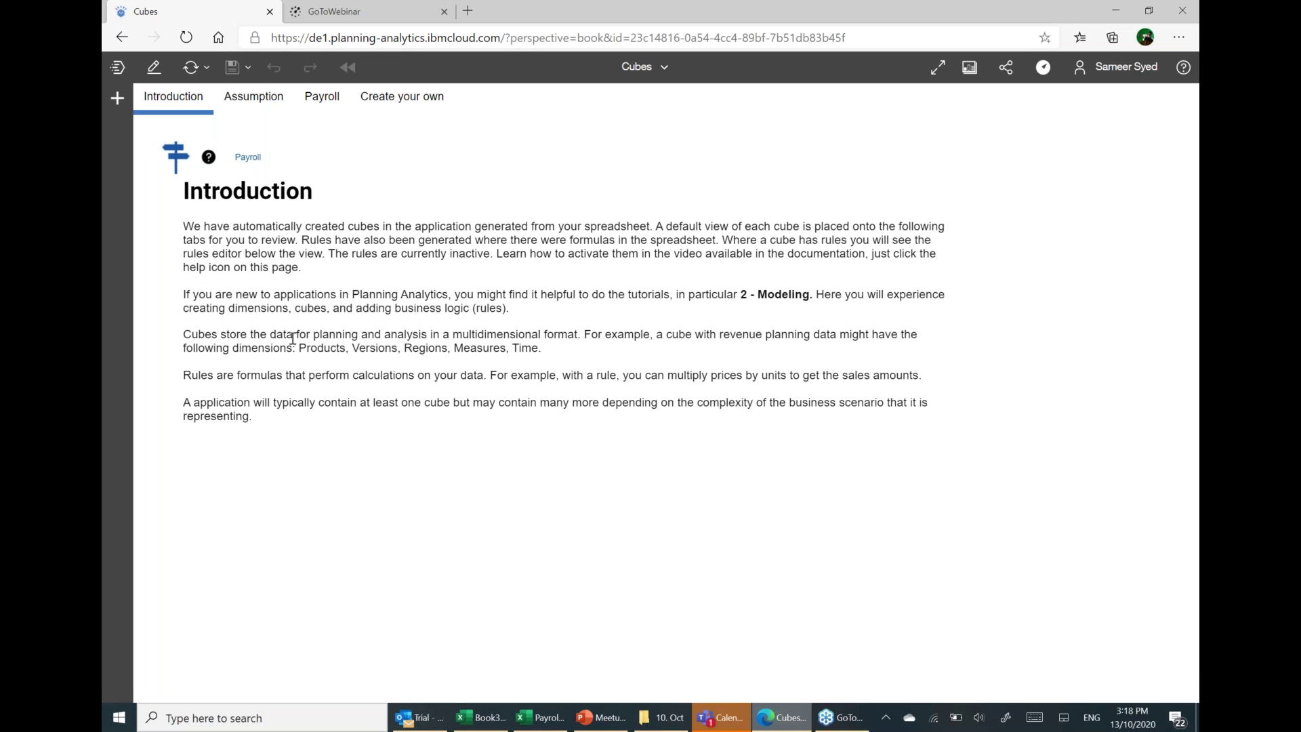
View the Assumption cube and compare its types and percentages with the Assumptions sheet in the Excel Payroll workbook.
{"action": "left_click", "coordinate": [245, 113]}
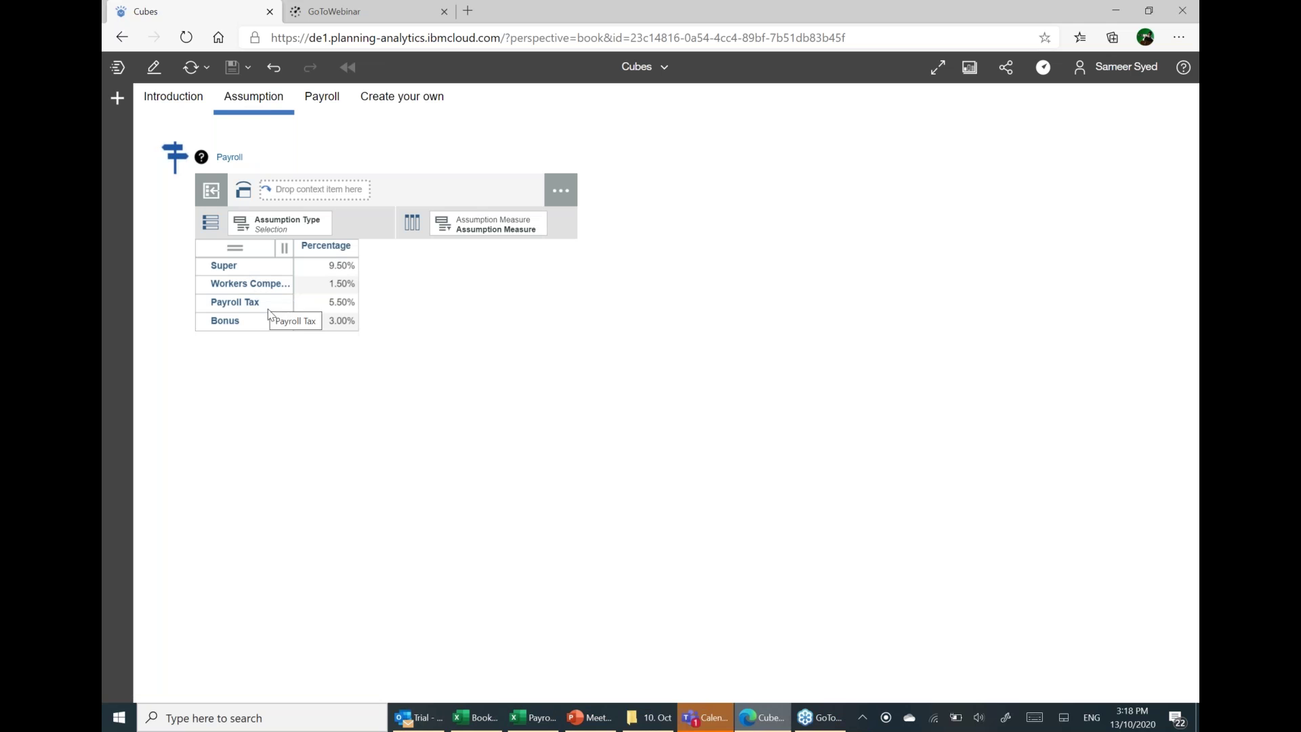
{"action": "left_click", "coordinate": [532, 718]}
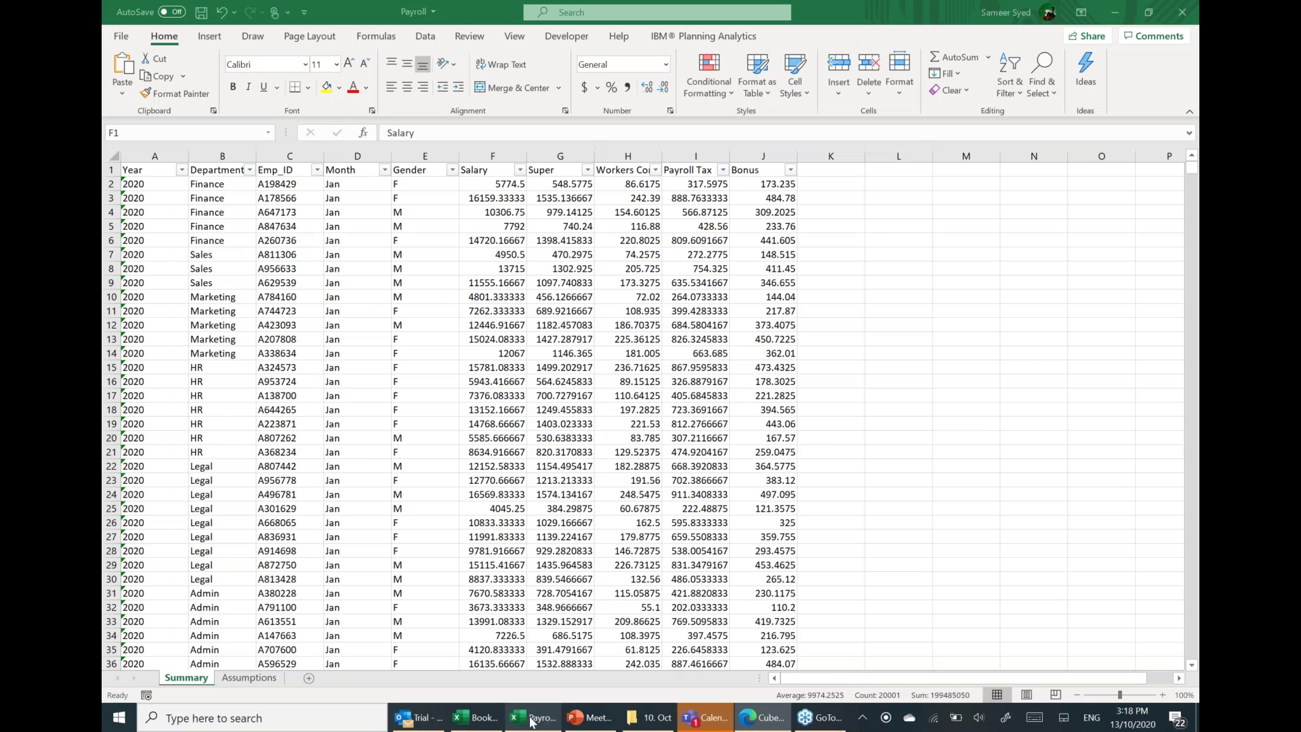
{"action": "left_click_drag", "start_coordinate": [174, 169], "coordinate": [270, 229]}
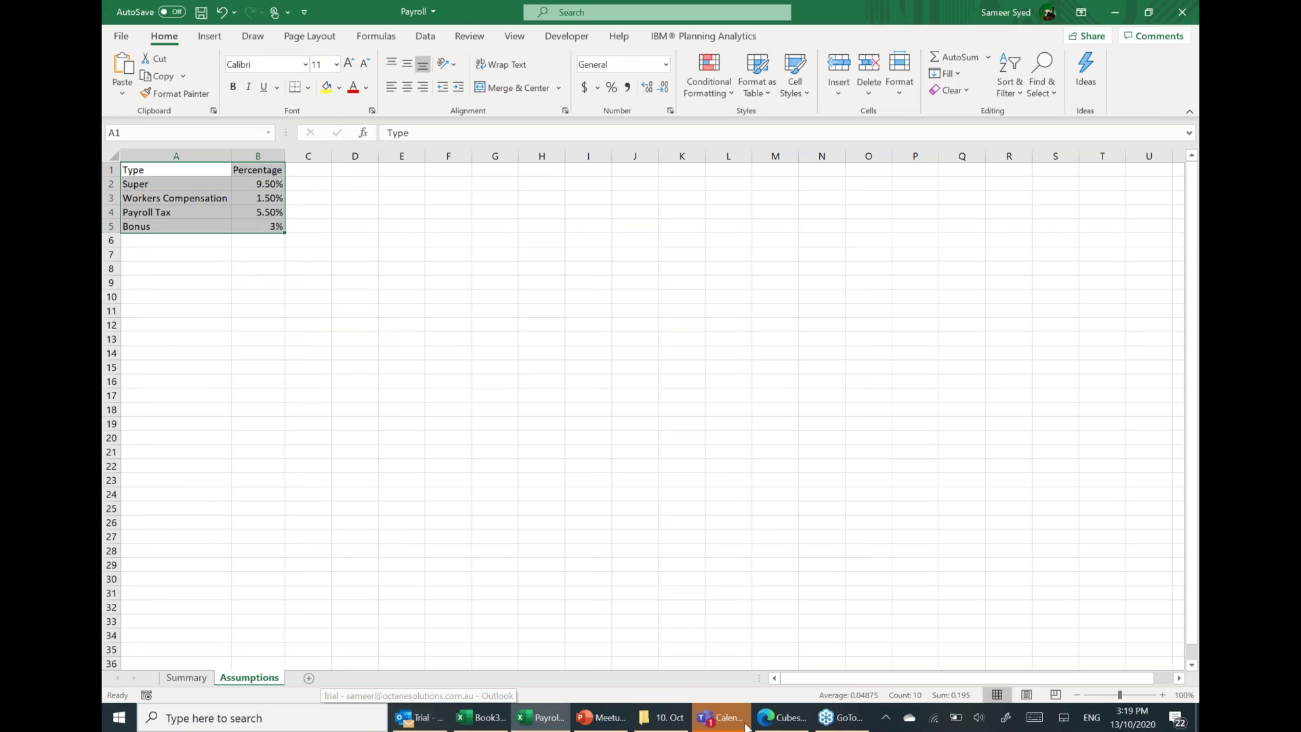
{"action": "left_click", "coordinate": [793, 718]}
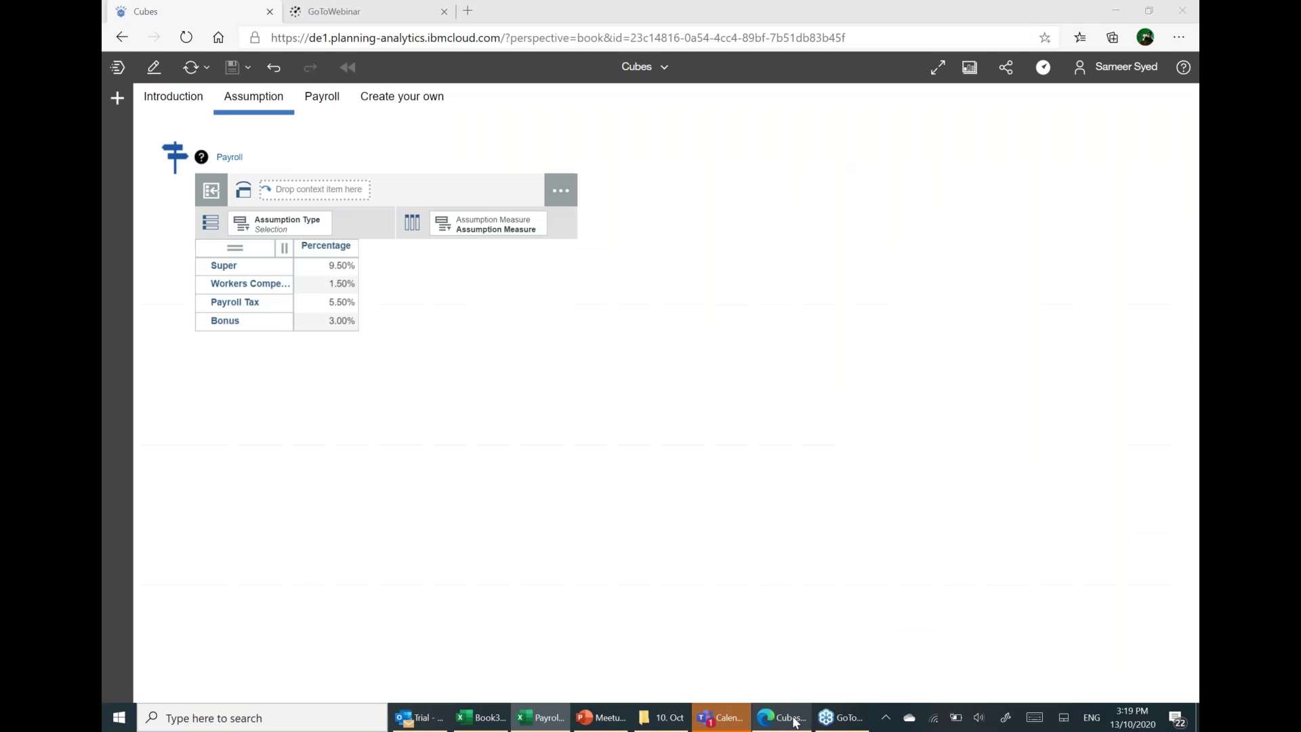
Open the Payroll cube view and compare it with the Summary sheet's columns and the Salary to Bonus figures in the Excel workbook.
{"action": "left_click", "coordinate": [324, 107]}
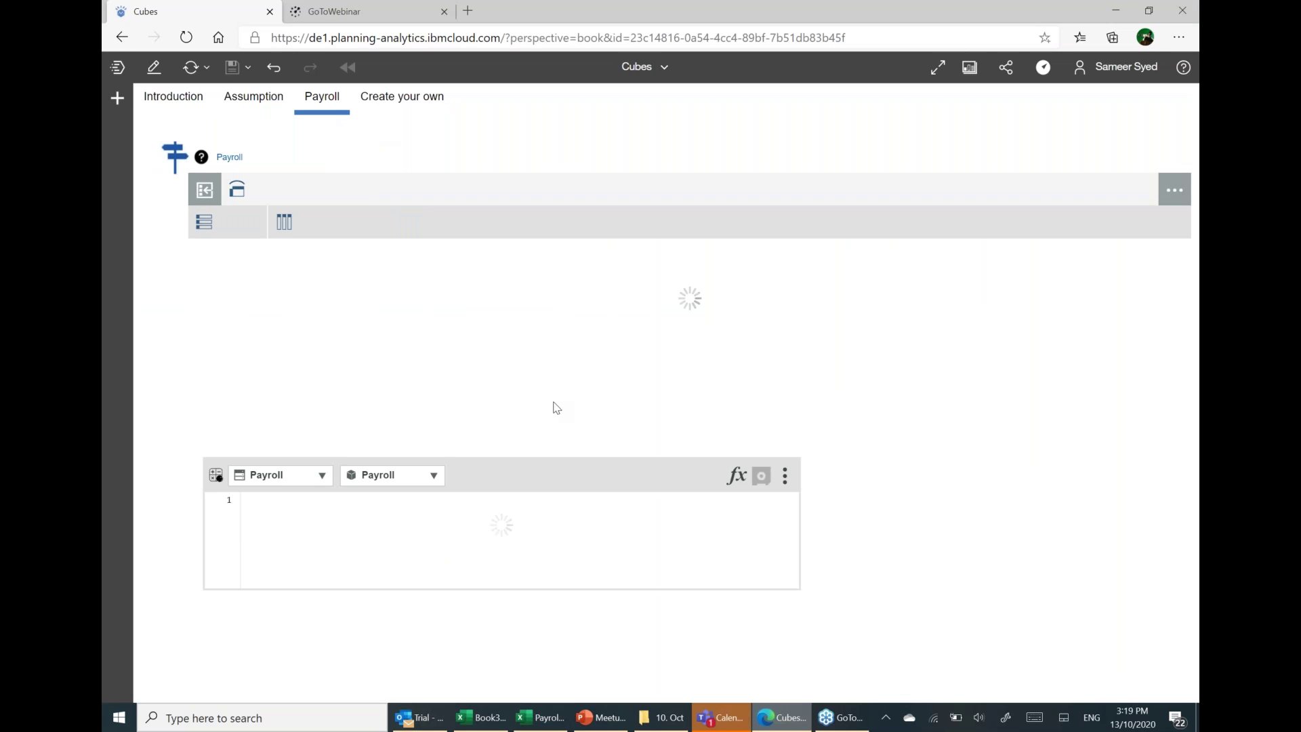
{"action": "left_click", "coordinate": [480, 718]}
{"action": "left_click", "coordinate": [535, 720]}
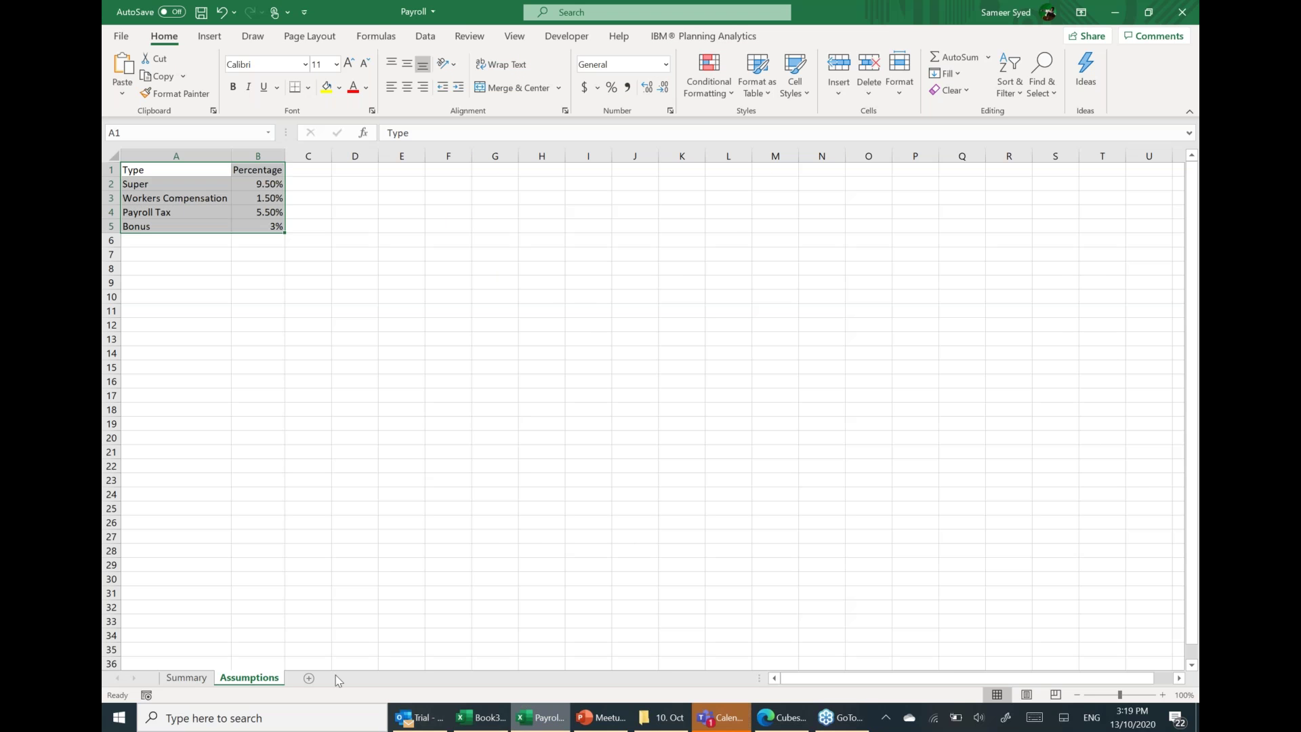
{"action": "left_click", "coordinate": [190, 680]}
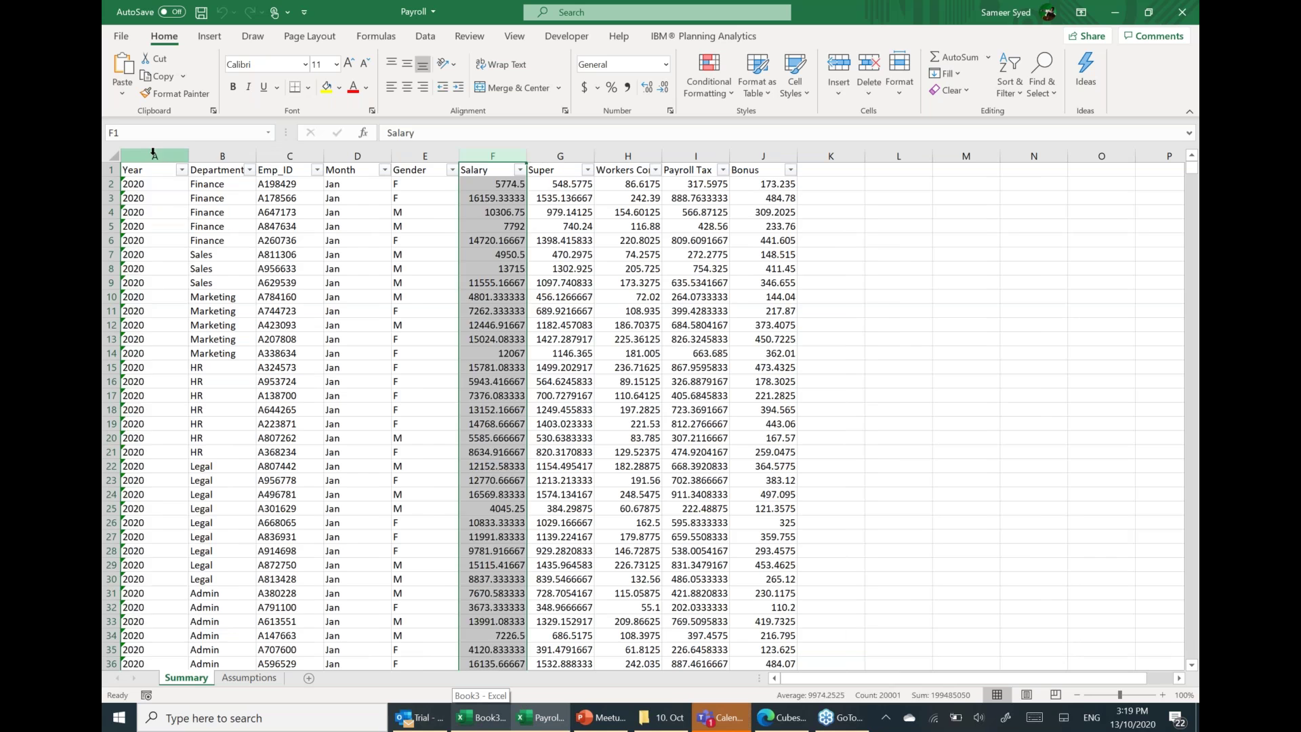
{"action": "left_click", "coordinate": [154, 153]}
{"action": "key", "text": "ctrl+shift+Right"}
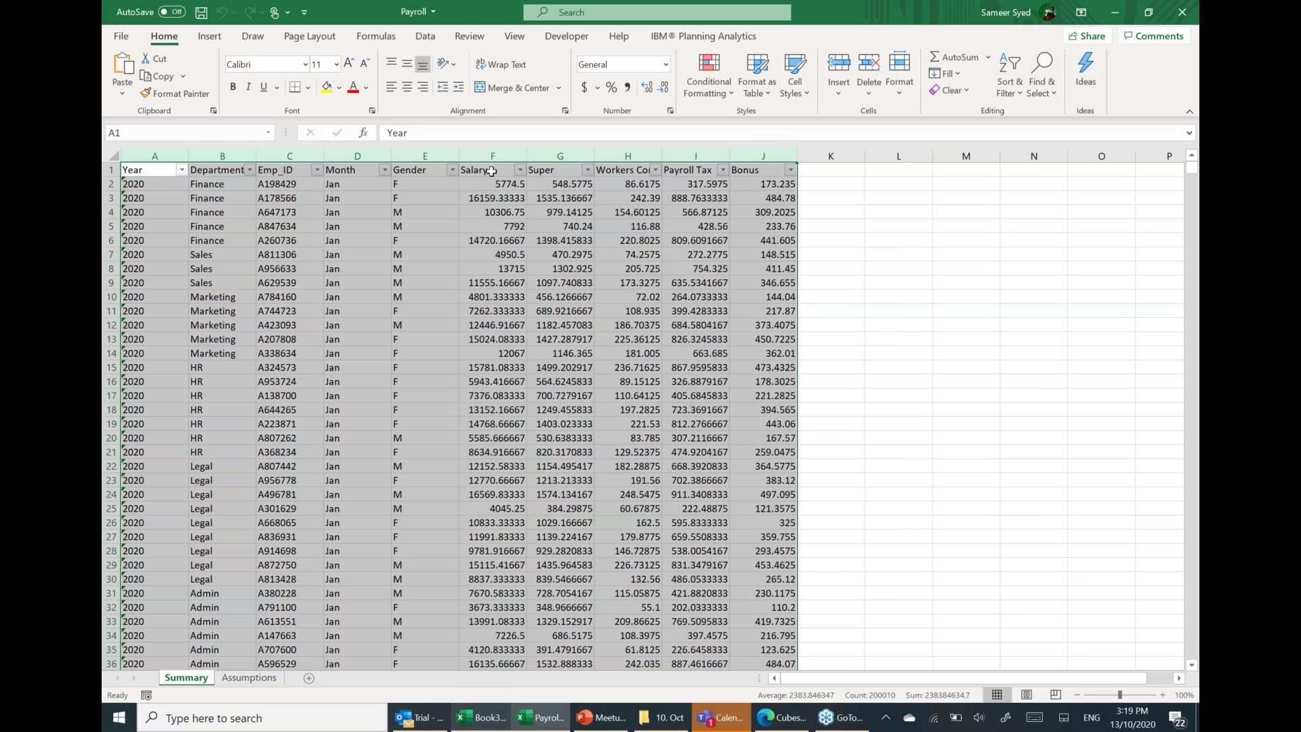
{"action": "left_click_drag", "start_coordinate": [491, 170], "coordinate": [765, 356]}
{"action": "left_click", "coordinate": [786, 718]}
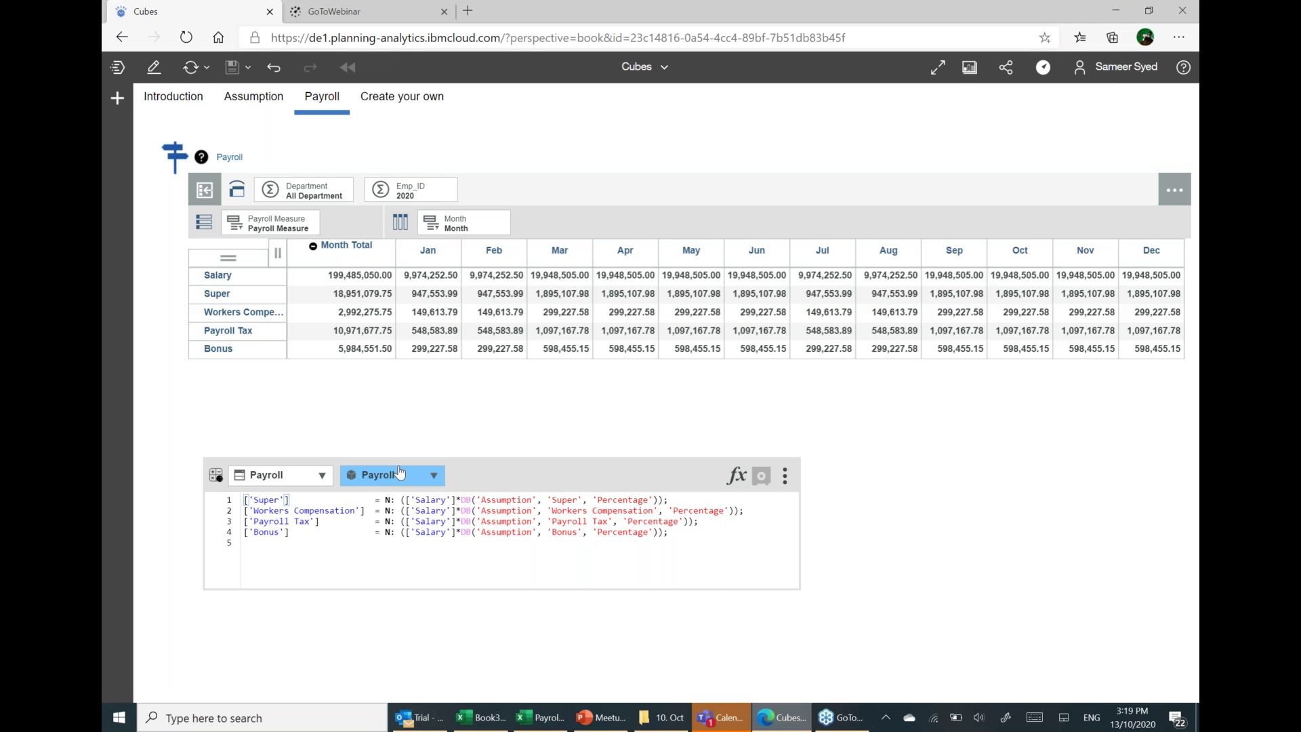
In the Excel Payroll workbook, inspect the Super formula in G2 and the Salary and Assumptions B2 cells it references.
{"action": "left_click", "coordinate": [546, 724]}
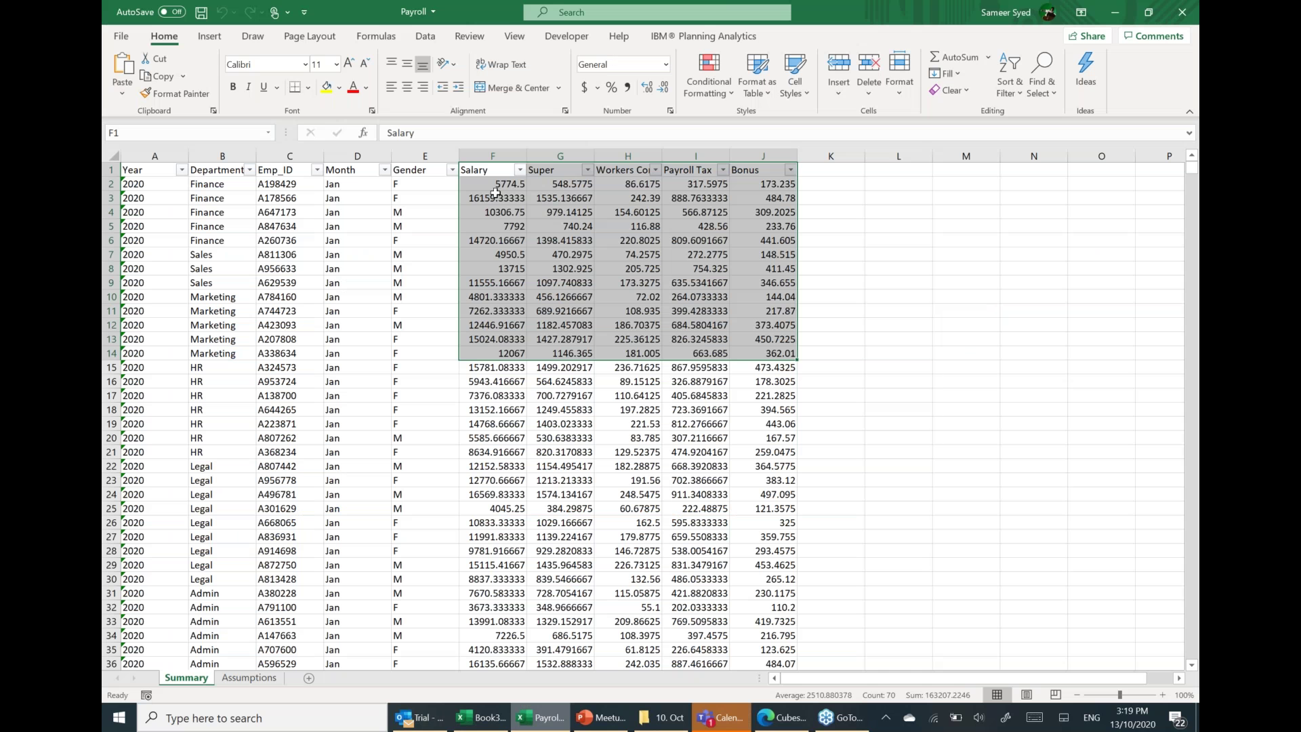
{"action": "left_click", "coordinate": [560, 184]}
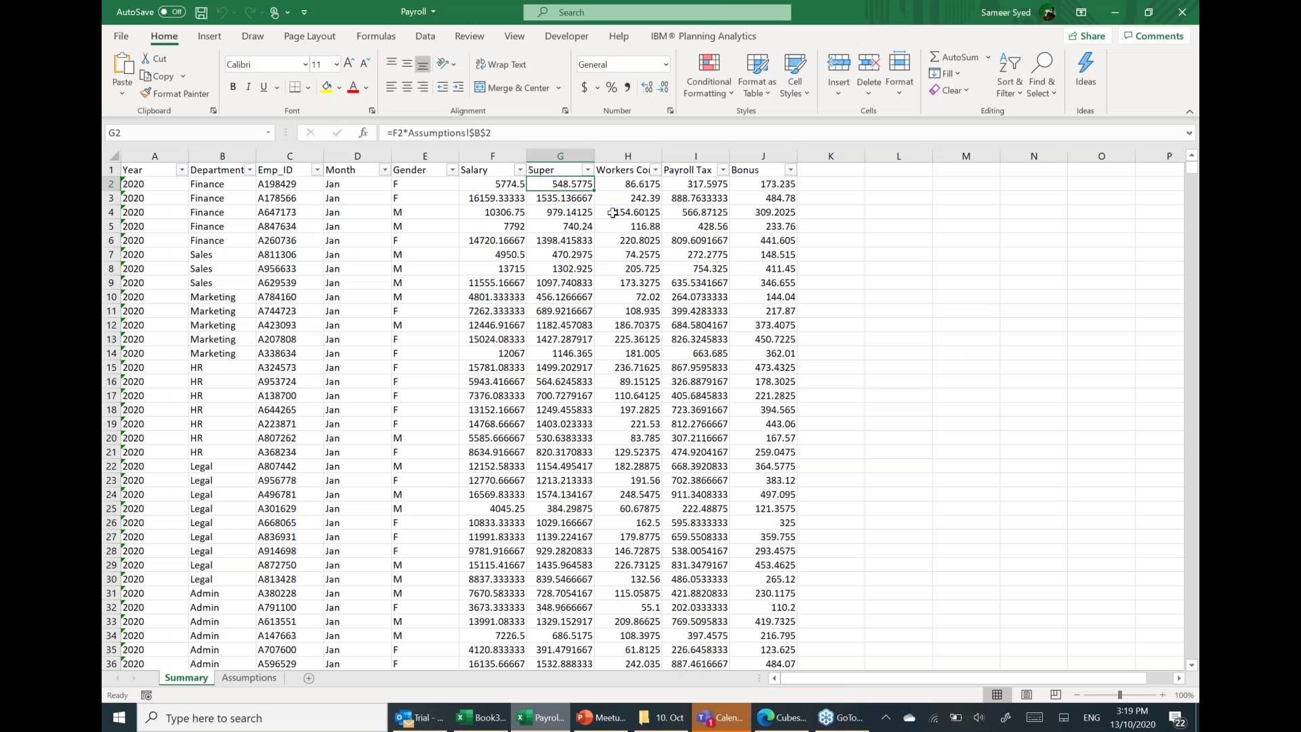
{"action": "left_click", "coordinate": [500, 180]}
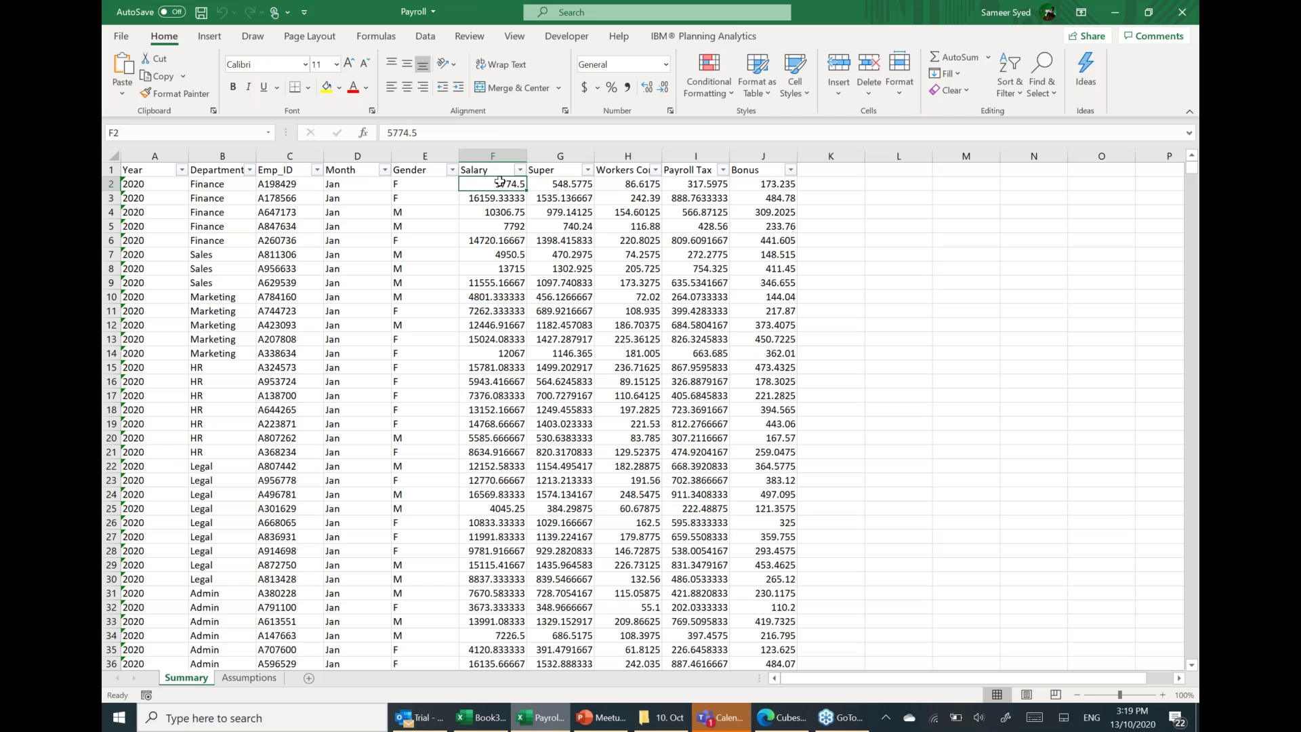
{"action": "double_click", "coordinate": [572, 184]}
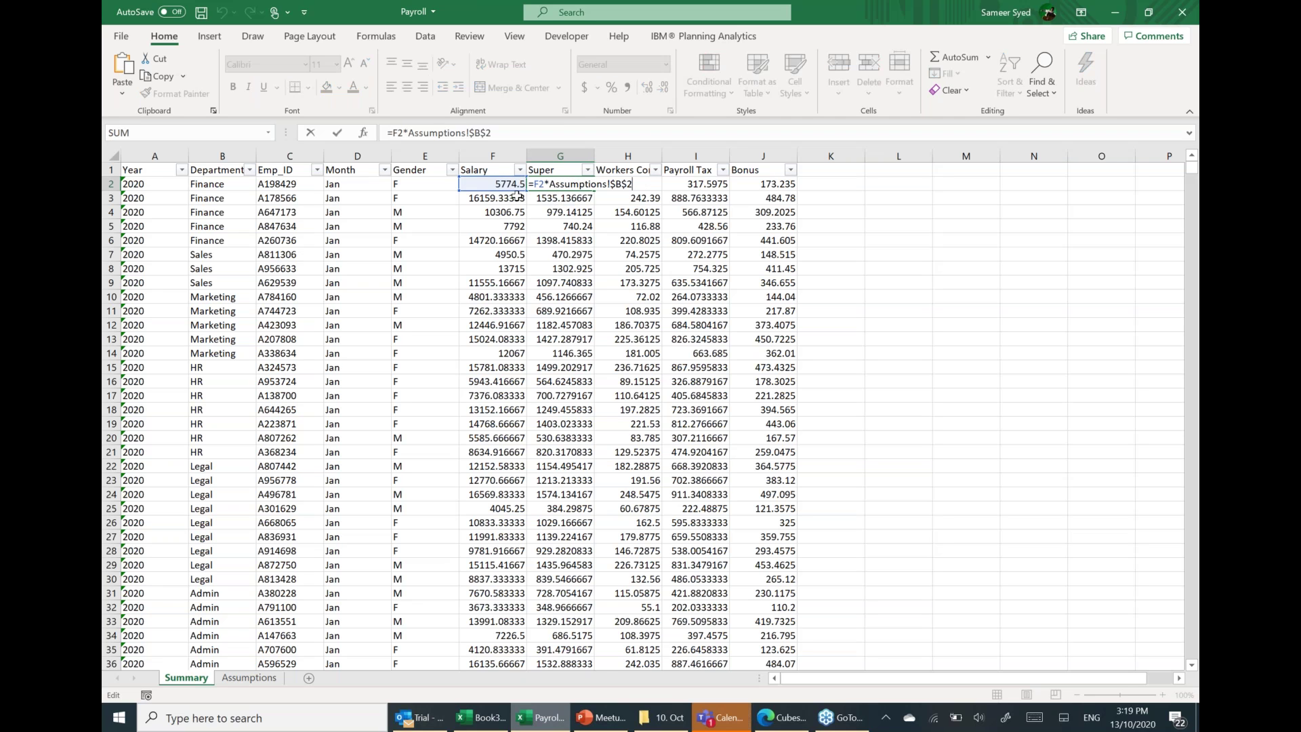
{"action": "key", "text": "Escape"}
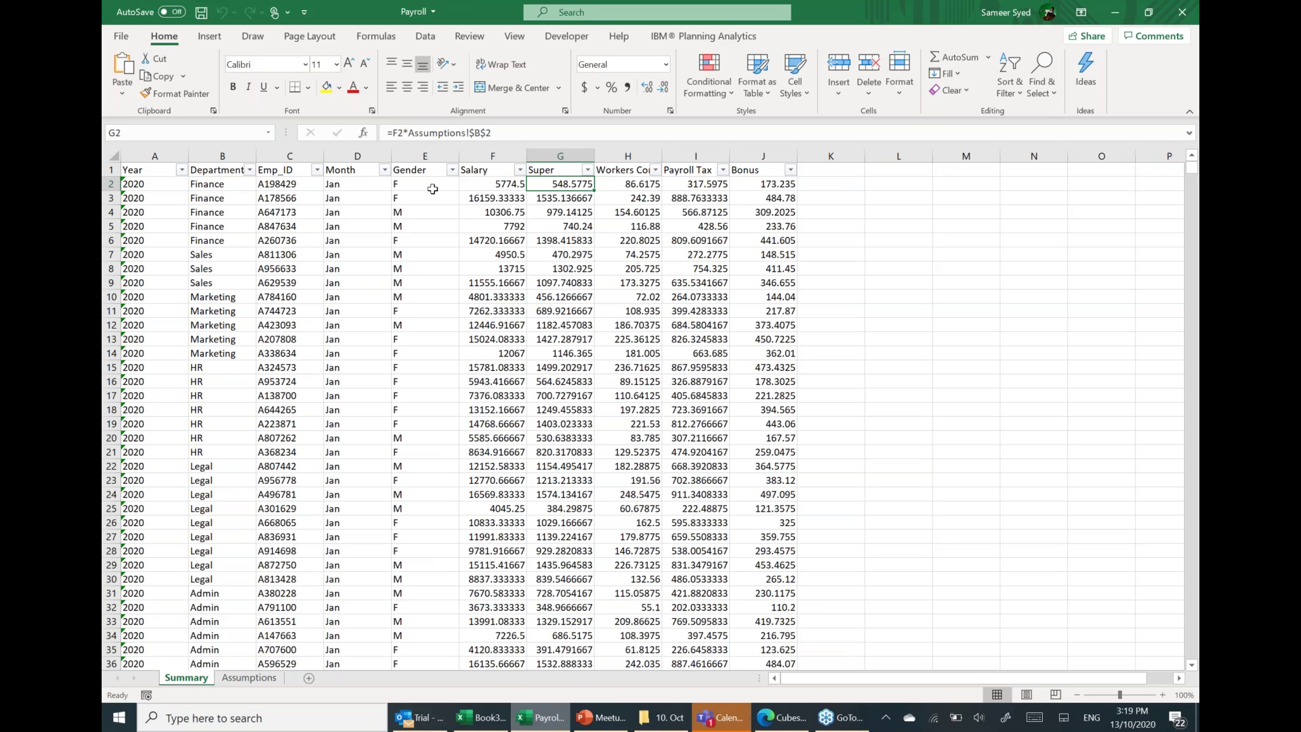
{"action": "left_click", "coordinate": [263, 679]}
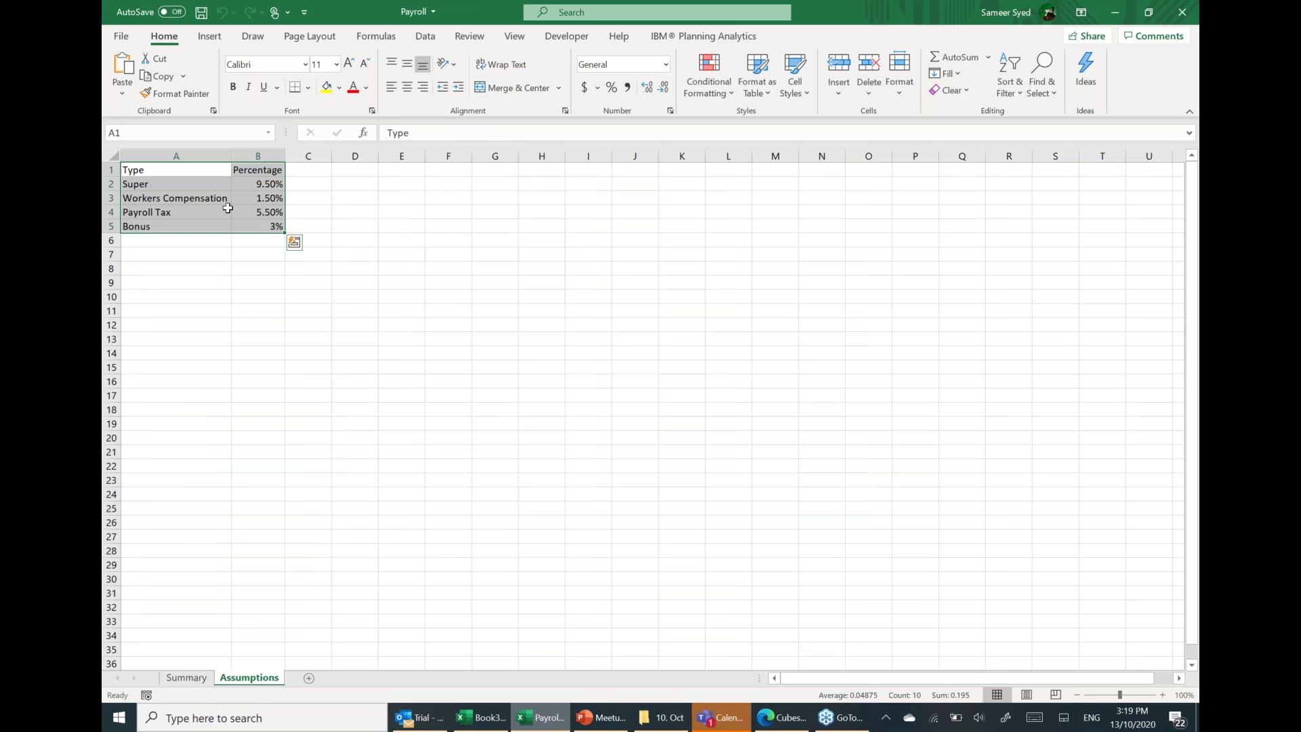
{"action": "left_click", "coordinate": [268, 185]}
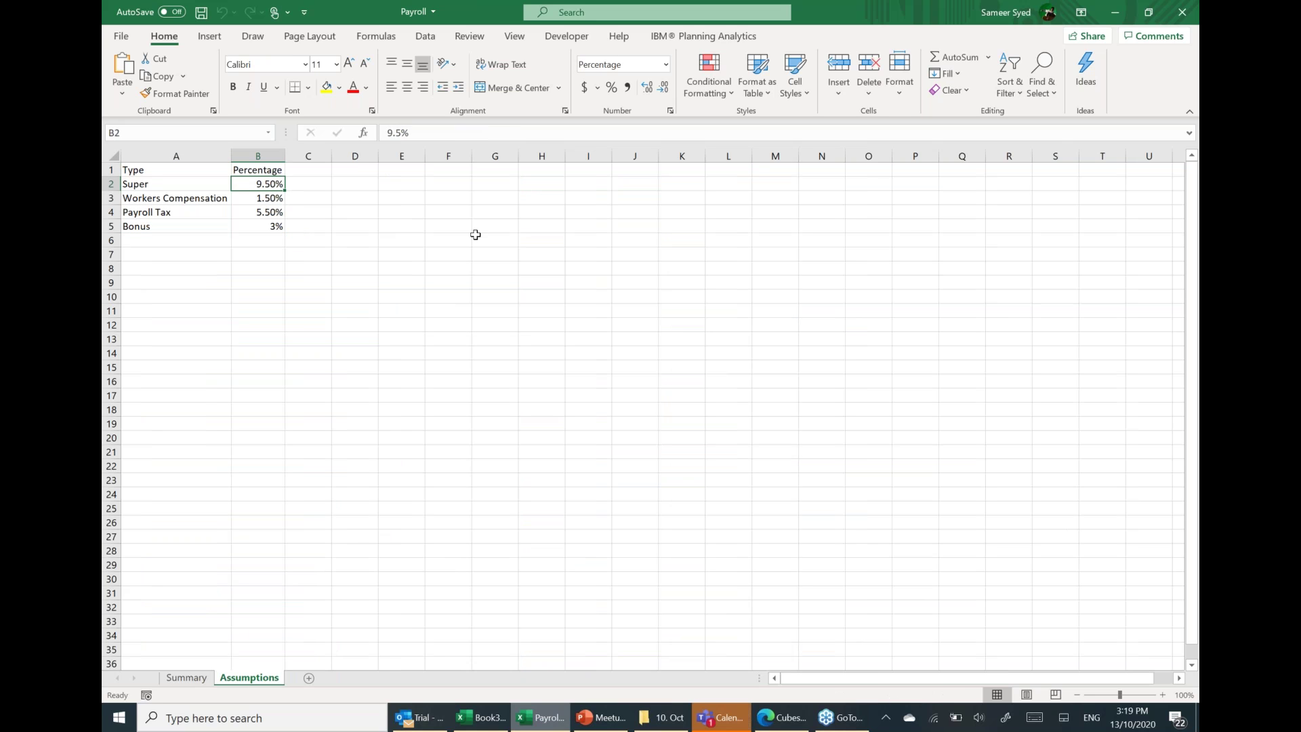
{"action": "left_click", "coordinate": [187, 677]}
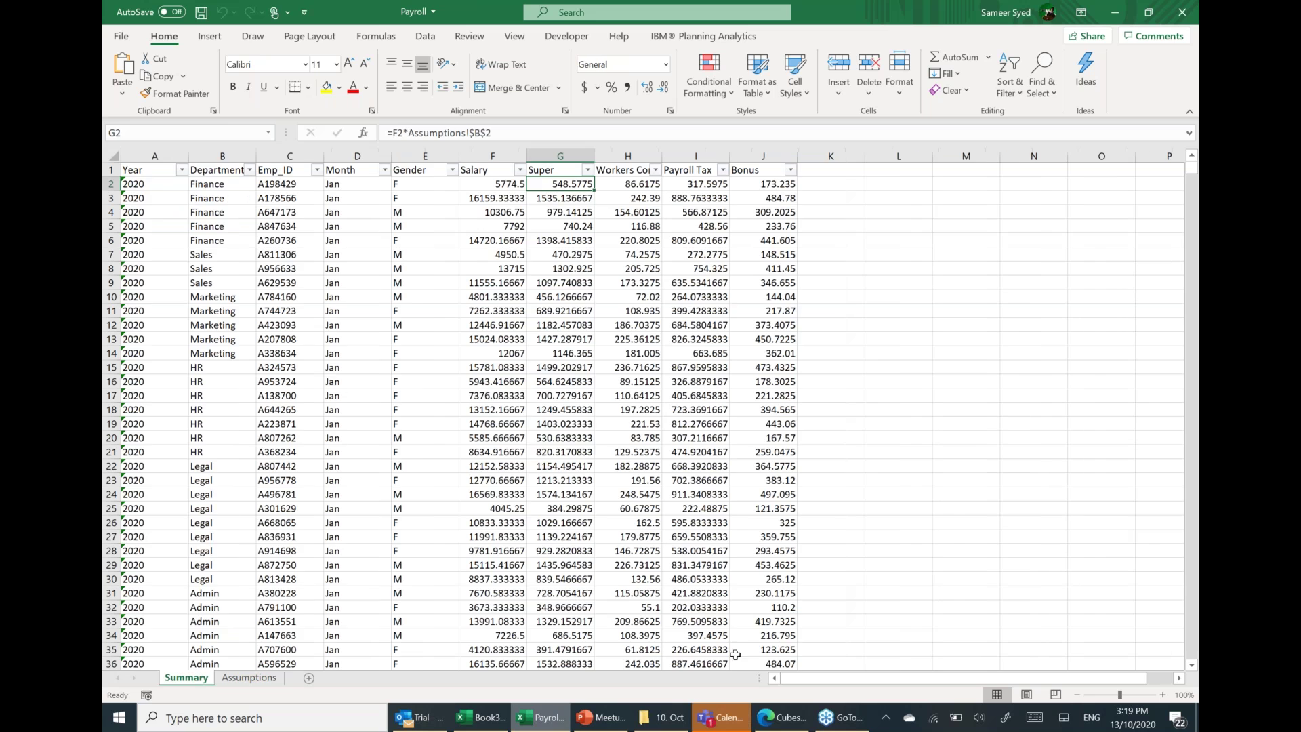
Highlight the Super rule in Planning Analytics and check the Workers Compensation, Payroll Tax and Bonus formulas in Excel's row 2.
{"action": "left_click", "coordinate": [783, 717]}
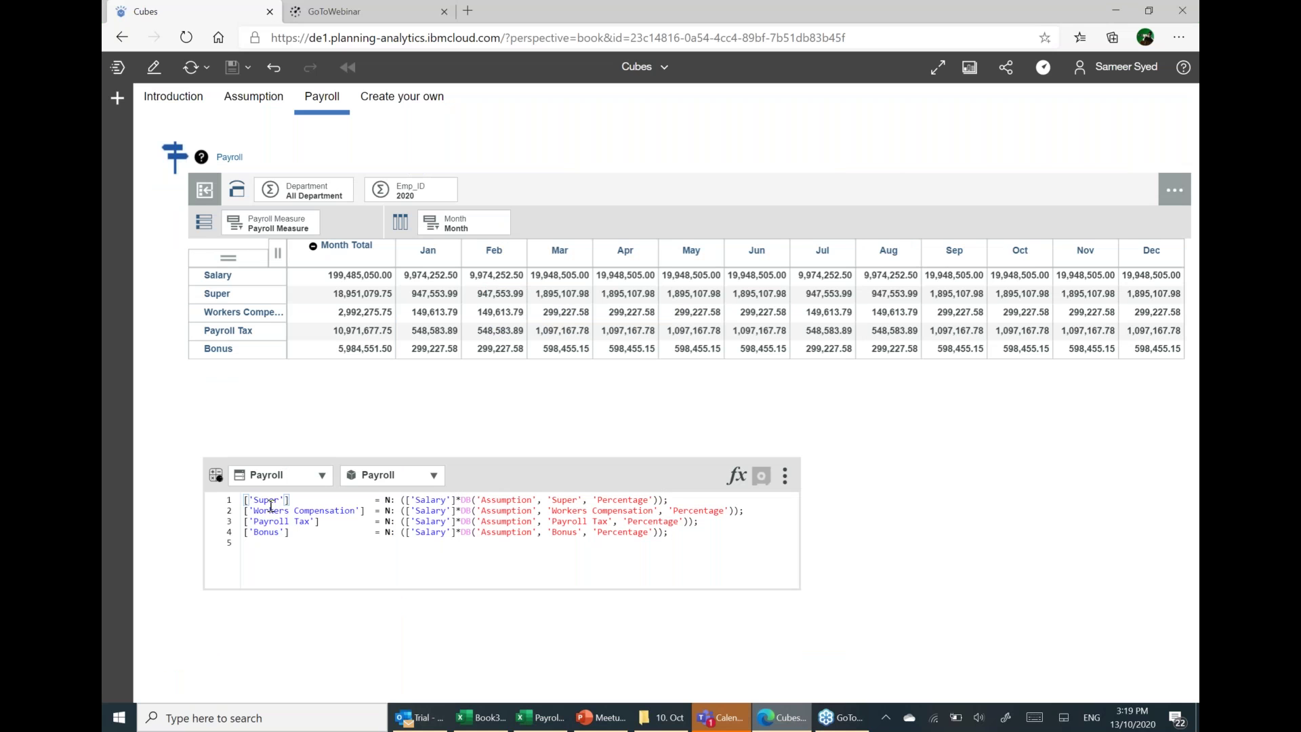
{"action": "left_click_drag", "start_coordinate": [247, 500], "coordinate": [688, 498]}
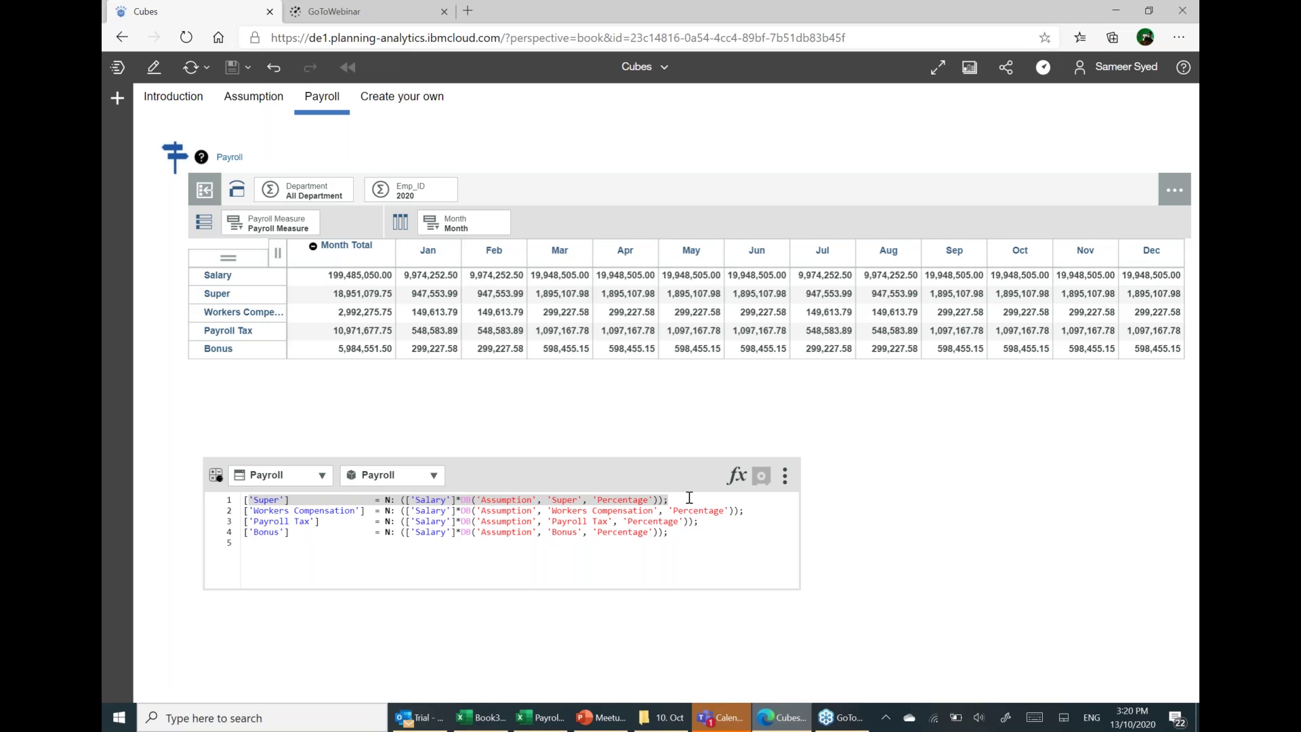
{"action": "left_click", "coordinate": [532, 724]}
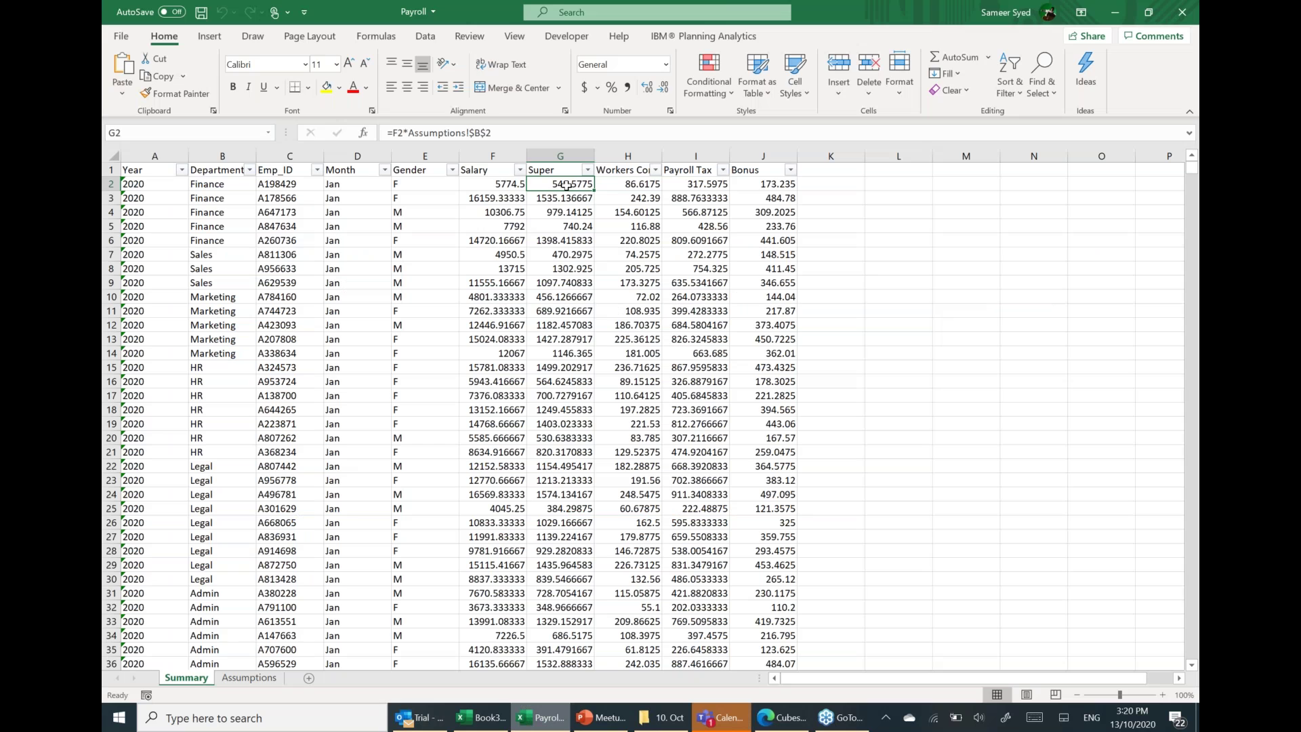
{"action": "left_click", "coordinate": [618, 185]}
{"action": "left_click", "coordinate": [687, 183]}
{"action": "left_click", "coordinate": [764, 184]}
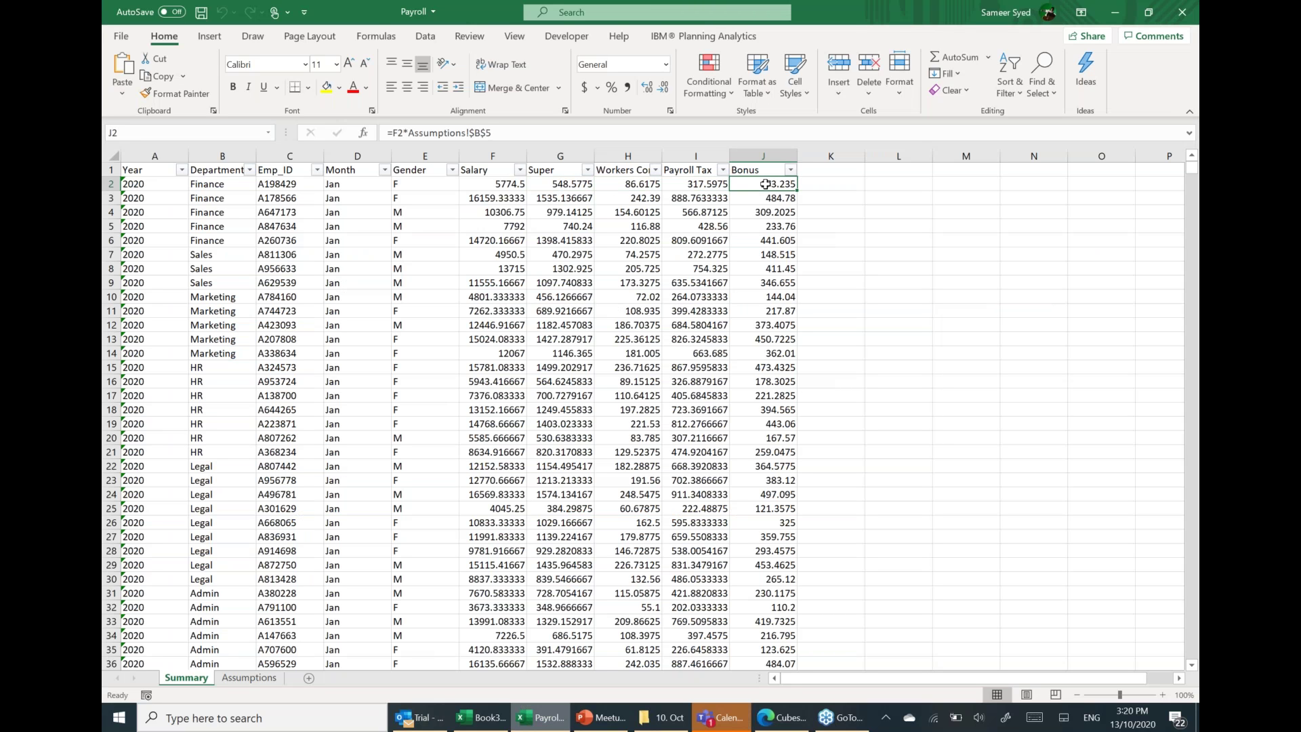
Back in the Planning Analytics Payroll view, examine the January Super and March Workers Compensation cells and the Department hierarchy.
{"action": "left_click", "coordinate": [780, 718]}
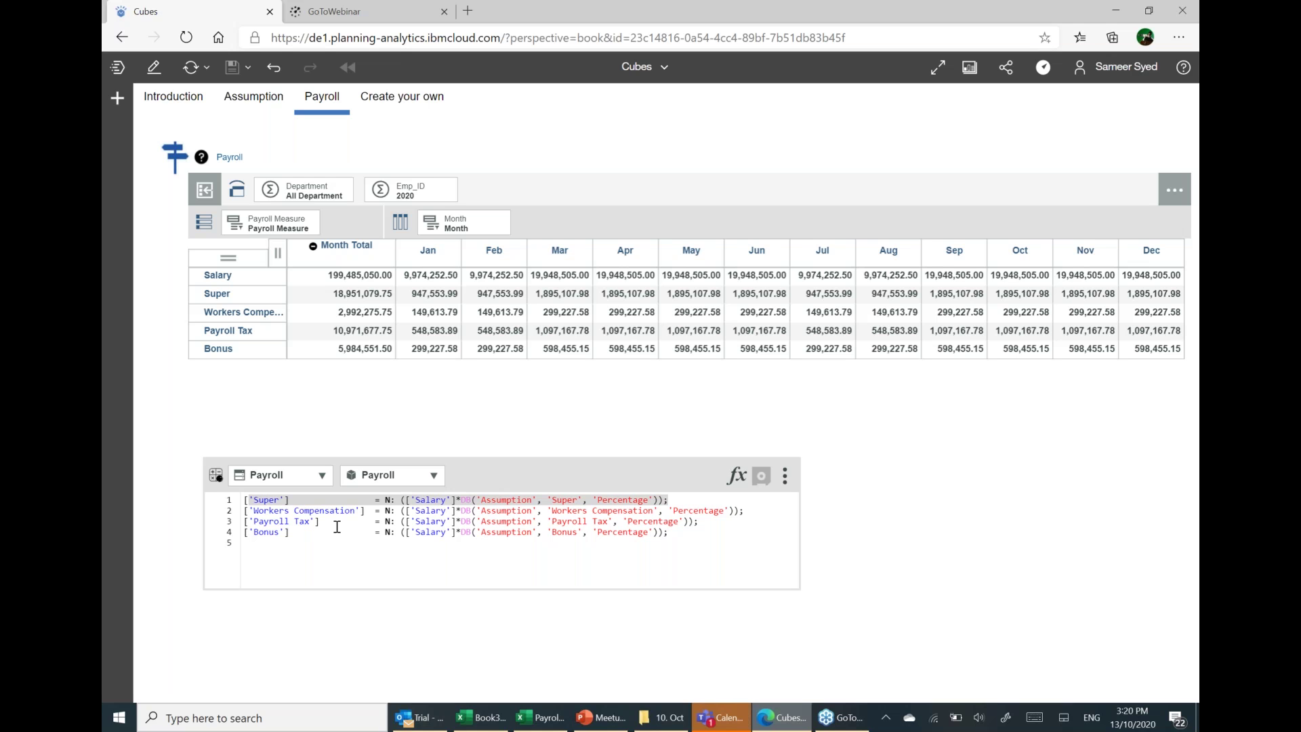
{"action": "left_click", "coordinate": [405, 292]}
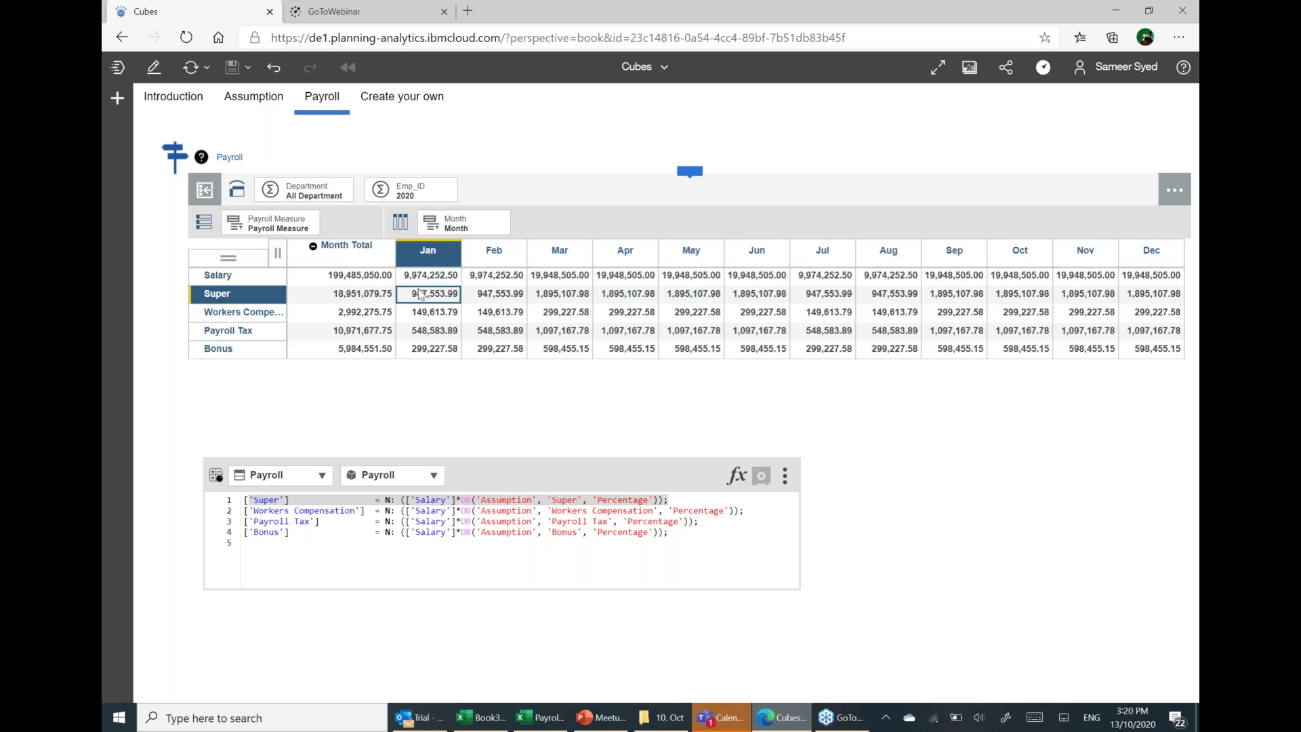
{"action": "left_click", "coordinate": [536, 317]}
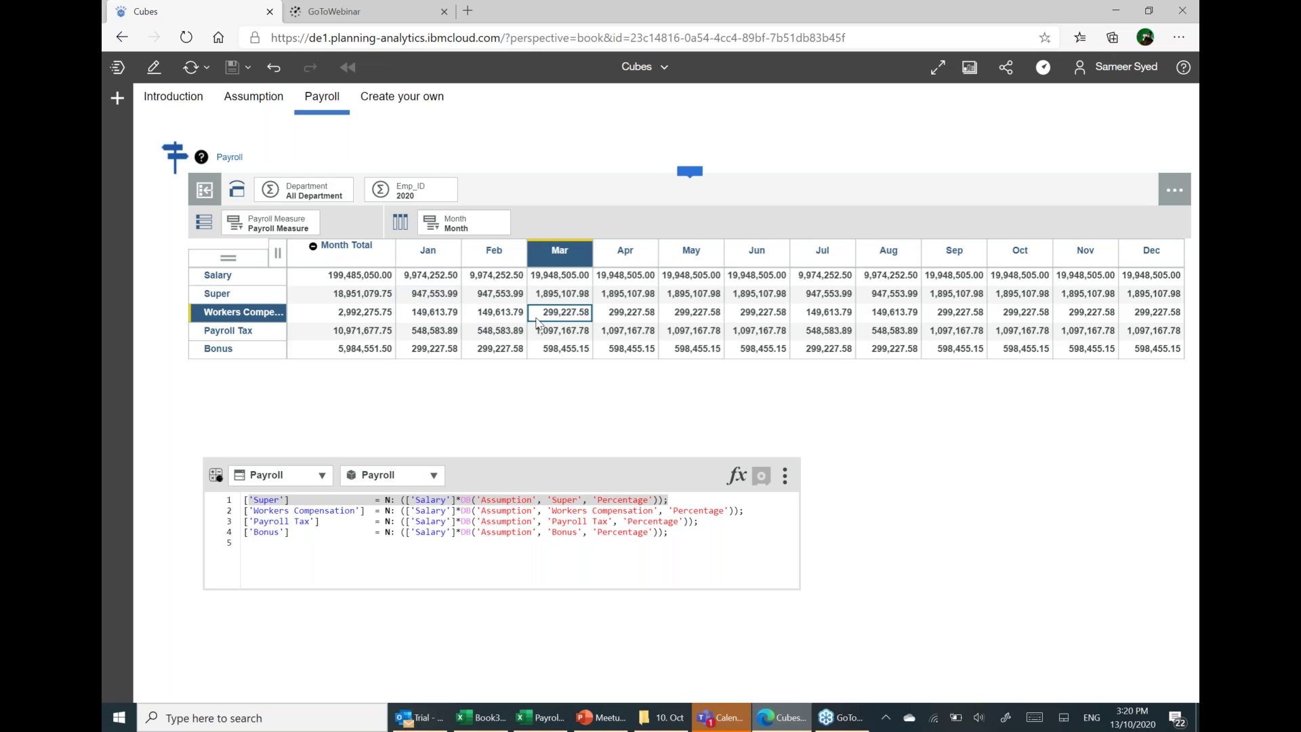
{"action": "left_click", "coordinate": [312, 196]}
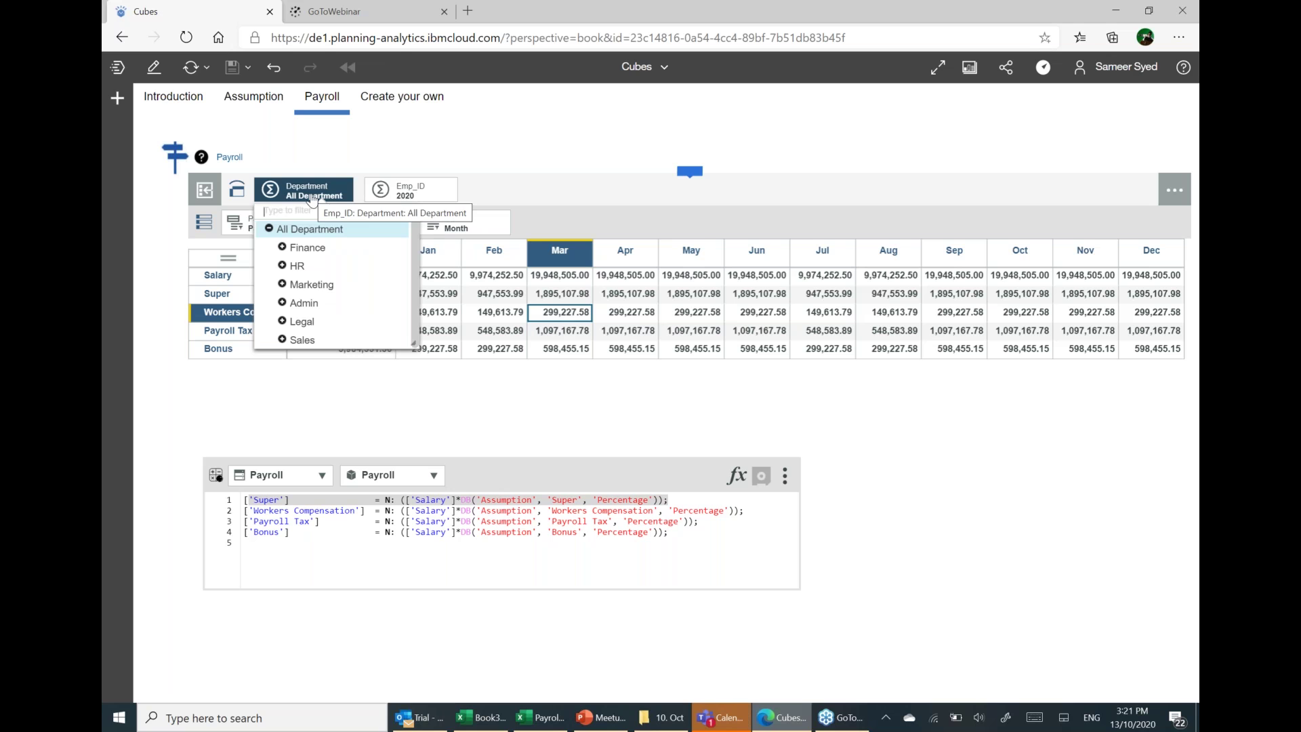
{"action": "left_click", "coordinate": [327, 194]}
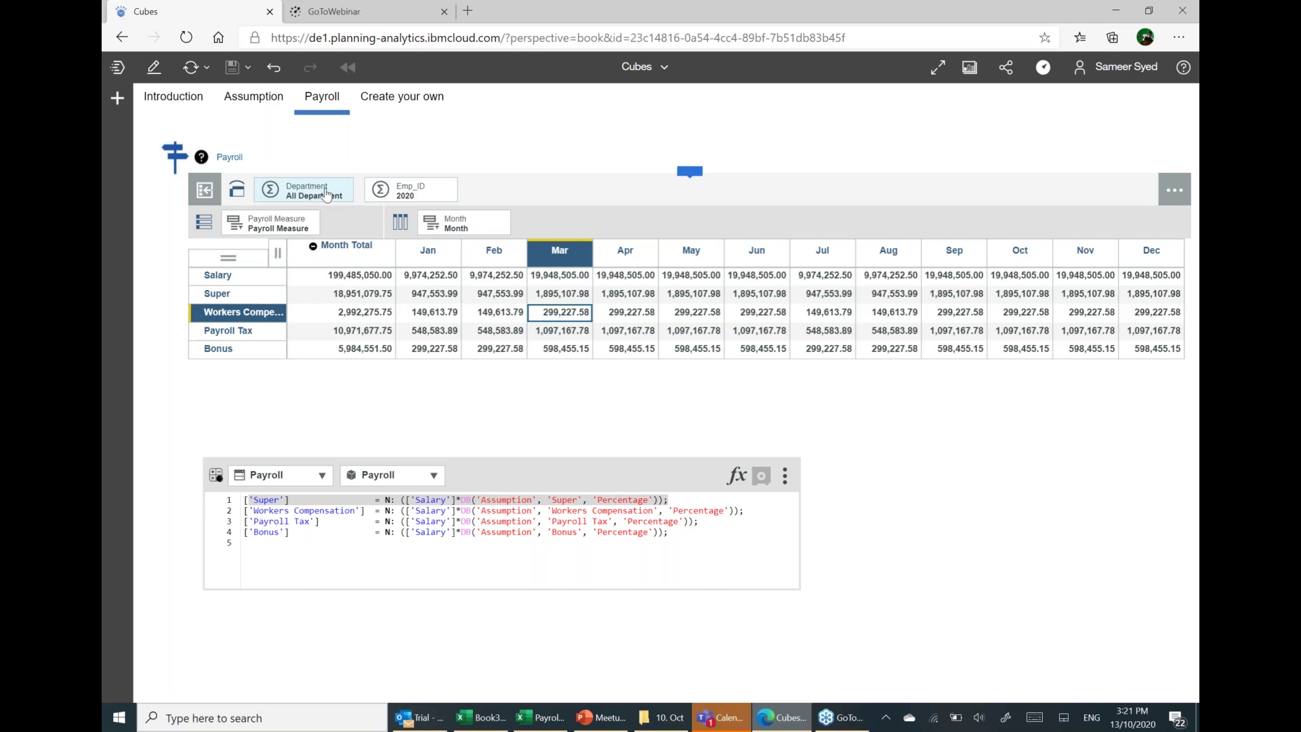
Compare the Payroll view's Department and Emp_ID dimensions with the Department, Year, Gender and Emp_ID columns in the Excel Summary sheet.
{"action": "left_click", "coordinate": [533, 718]}
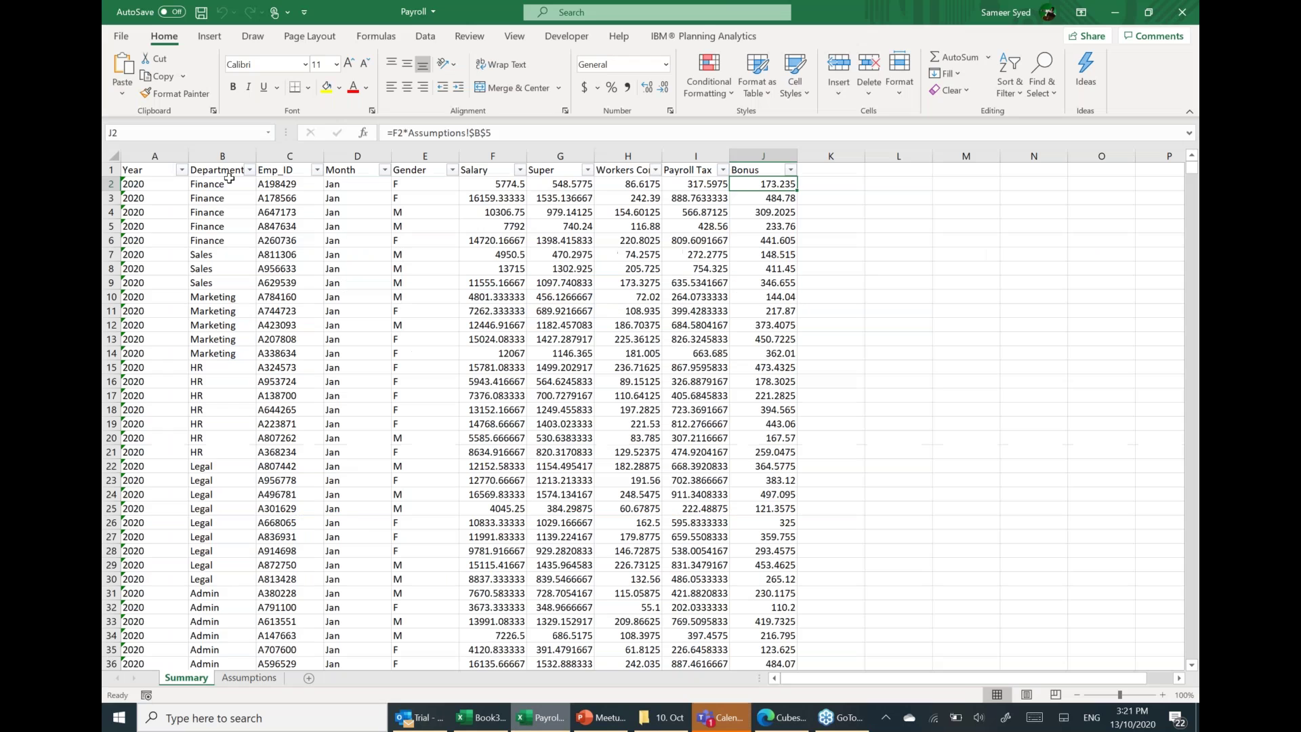
{"action": "left_click", "coordinate": [223, 156]}
{"action": "left_click", "coordinate": [156, 157]}
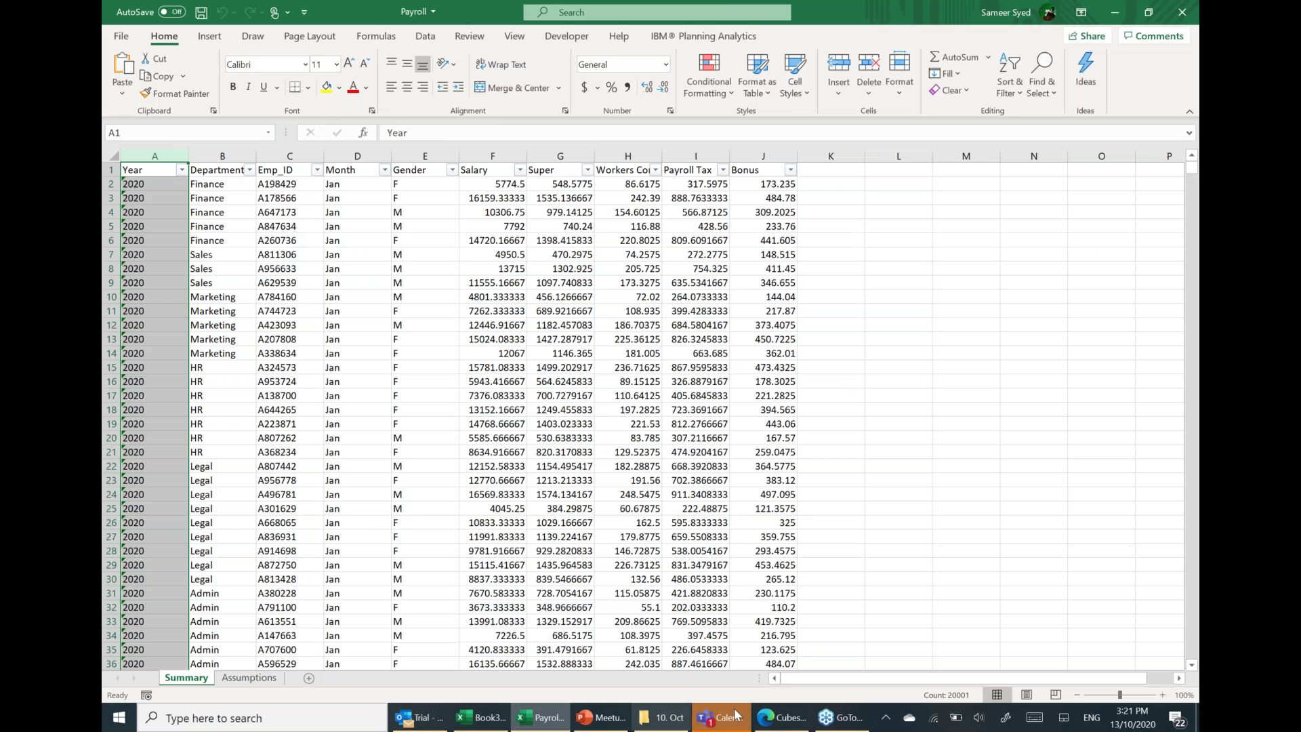
{"action": "left_click", "coordinate": [782, 718]}
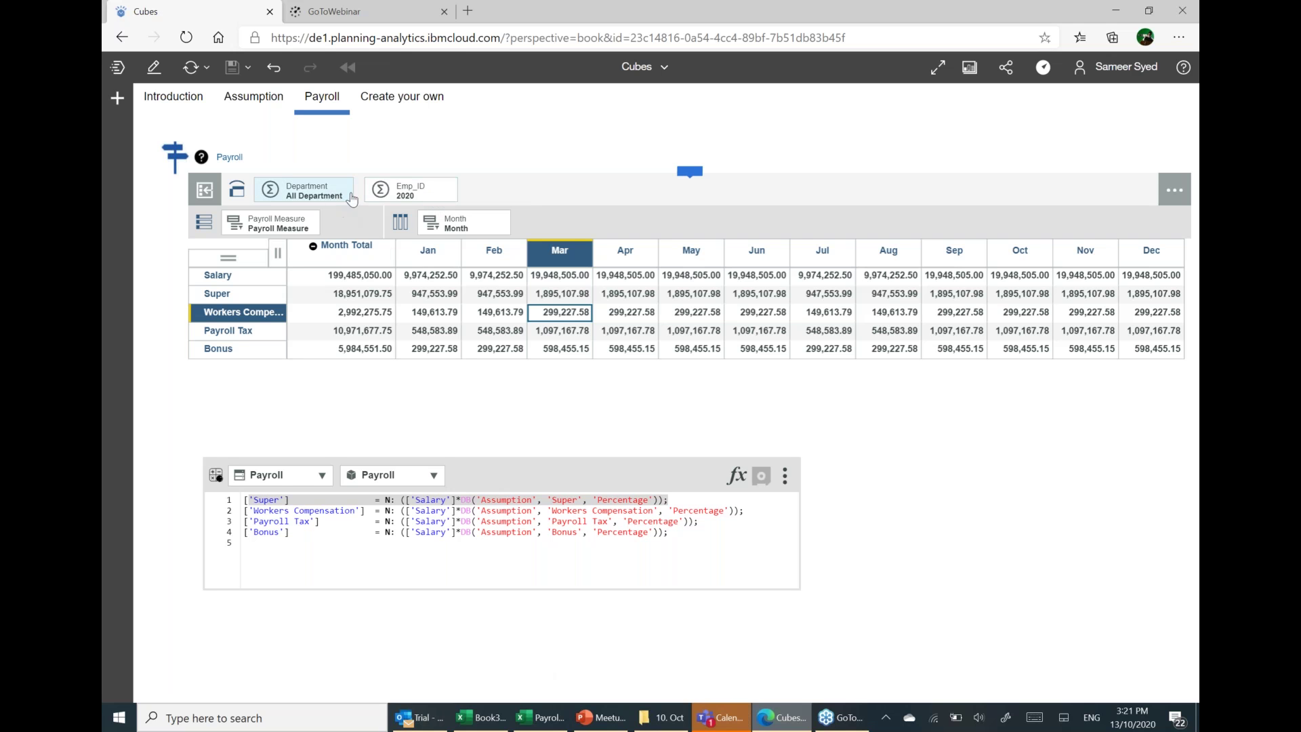
{"action": "left_click", "coordinate": [535, 719]}
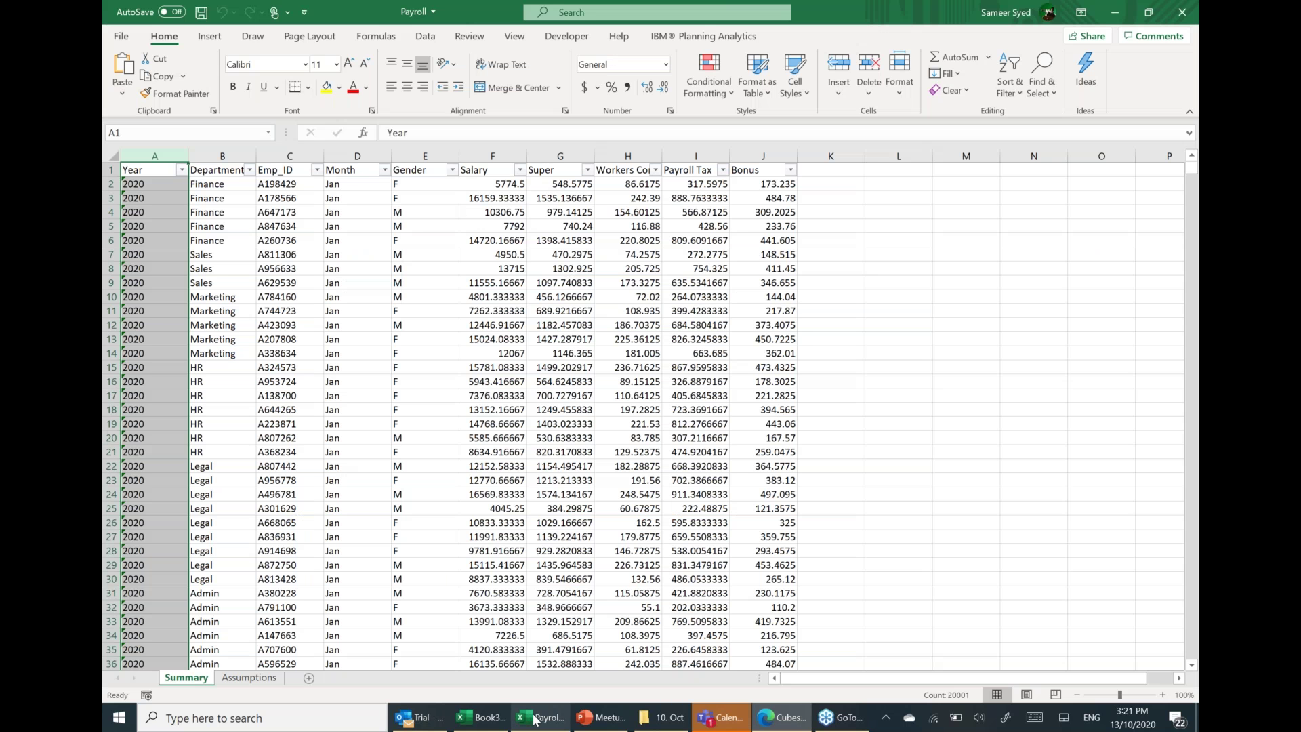
{"action": "left_click", "coordinate": [425, 185]}
{"action": "left_click", "coordinate": [284, 185]}
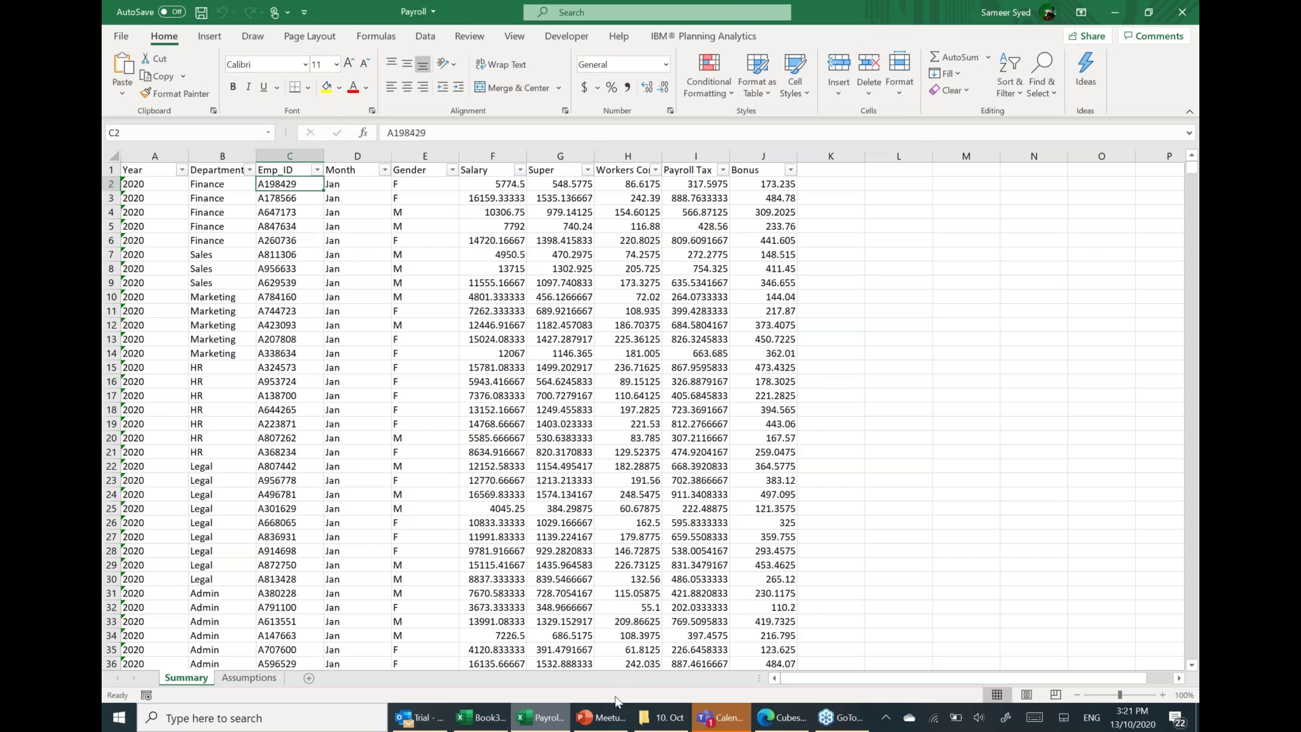
Examine the M and F groups under 2020 in the Emp_ID set in Planning Analytics, and close the set editor without applying changes.
{"action": "left_click", "coordinate": [528, 719]}
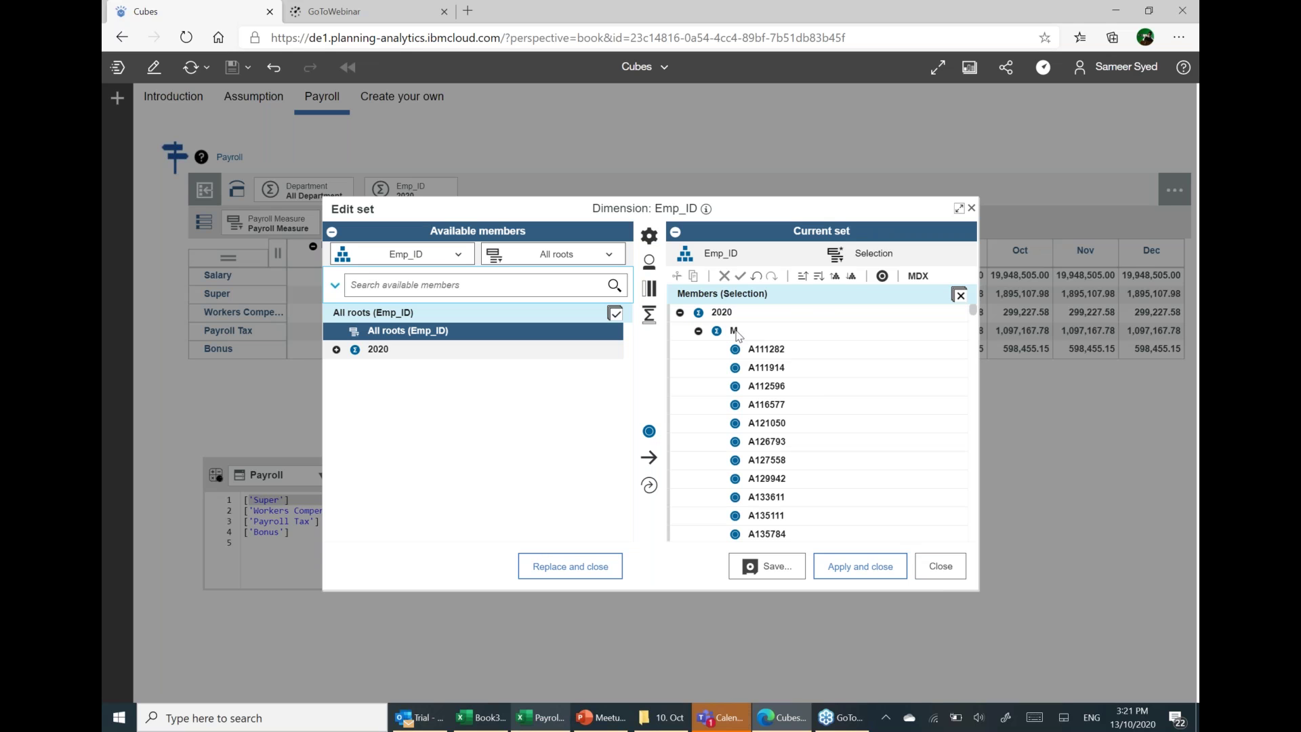
{"action": "left_click", "coordinate": [699, 332]}
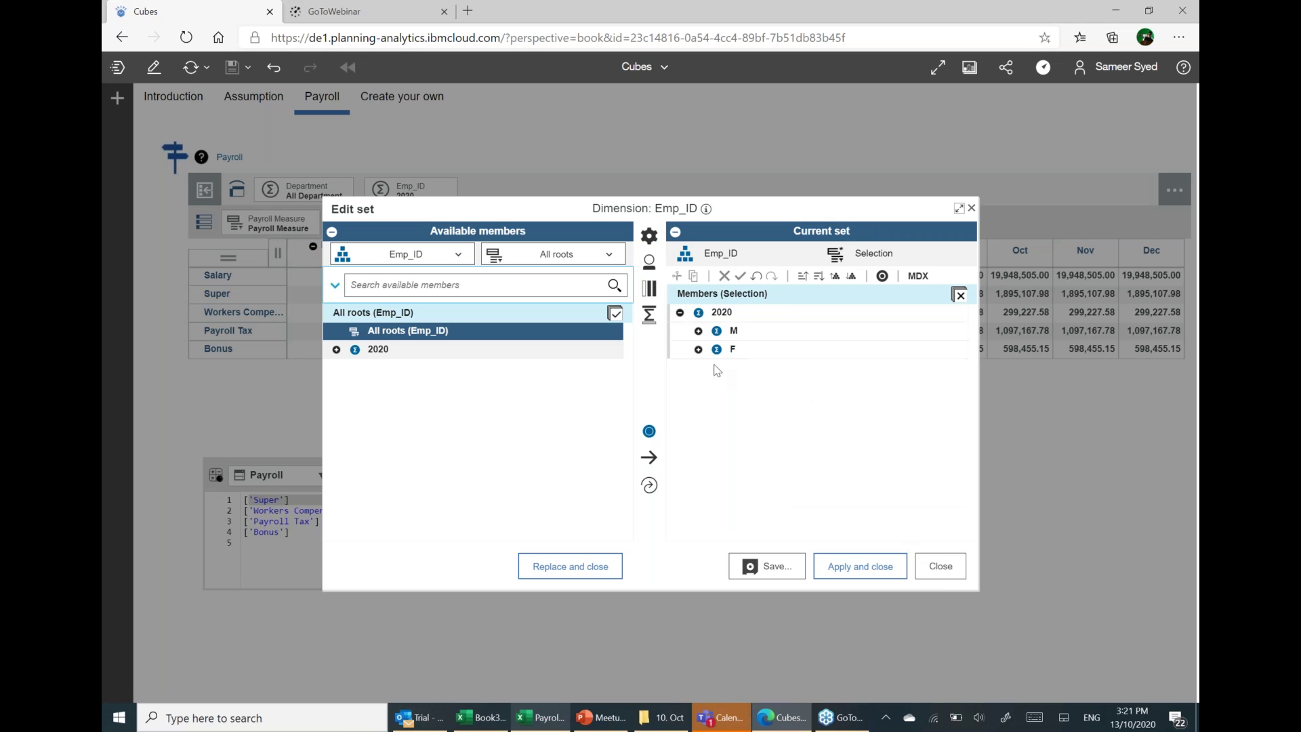
{"action": "left_click", "coordinate": [698, 350]}
{"action": "left_click", "coordinate": [698, 349]}
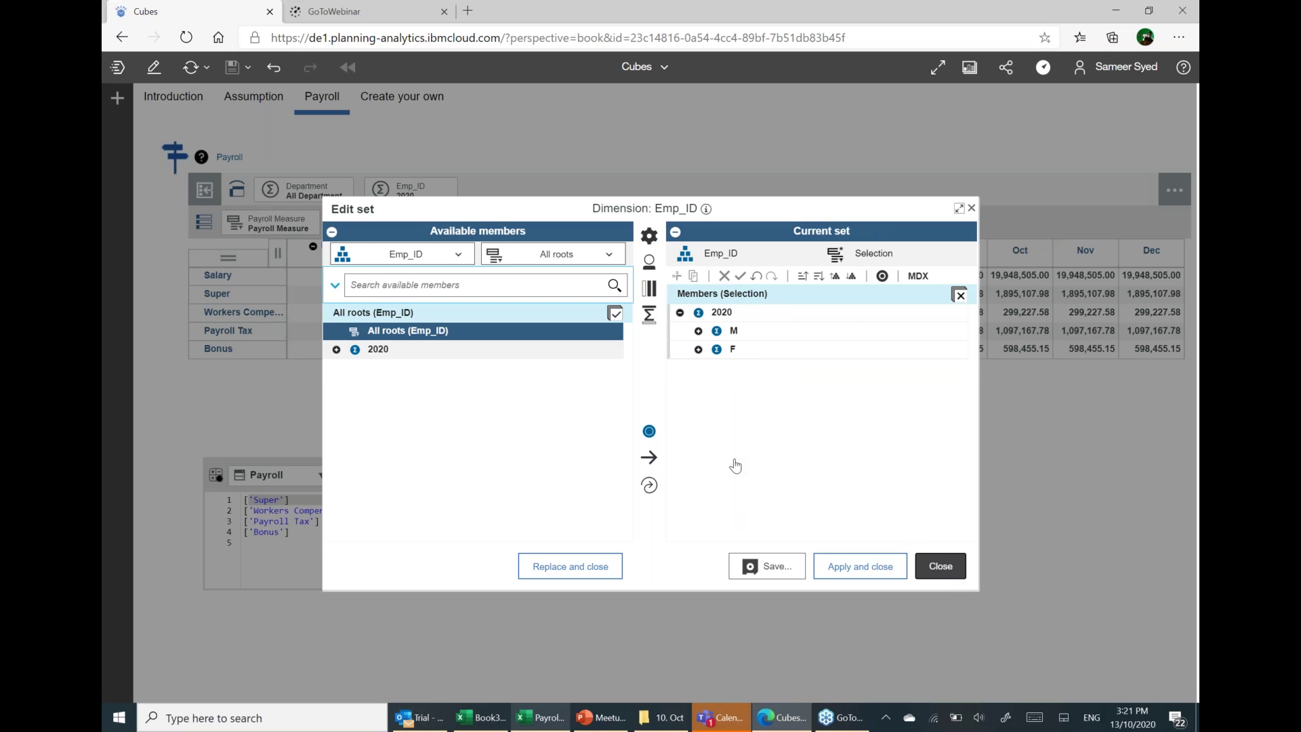
{"action": "key", "text": "Escape"}
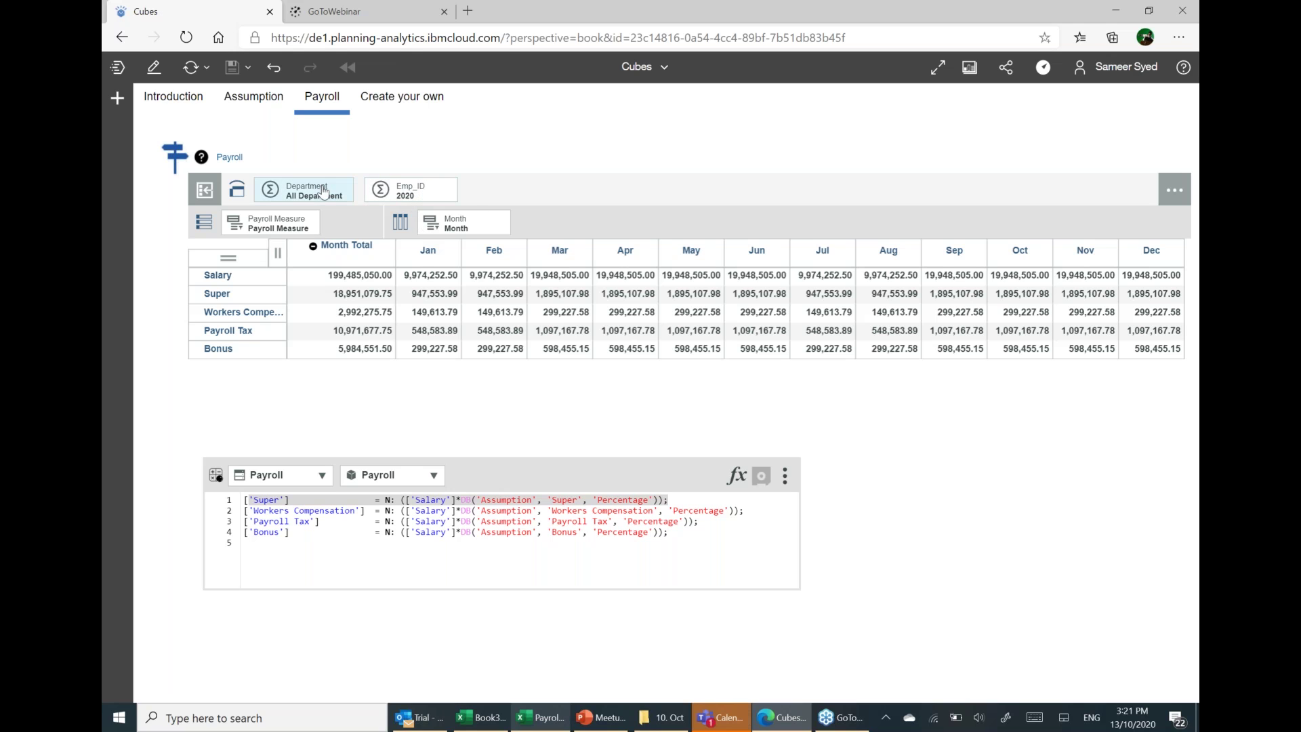
Go back to the Home book, open the Dimensions book and show the Payroll Measure dimension.
{"action": "left_click_drag", "start_coordinate": [323, 193], "coordinate": [313, 218]}
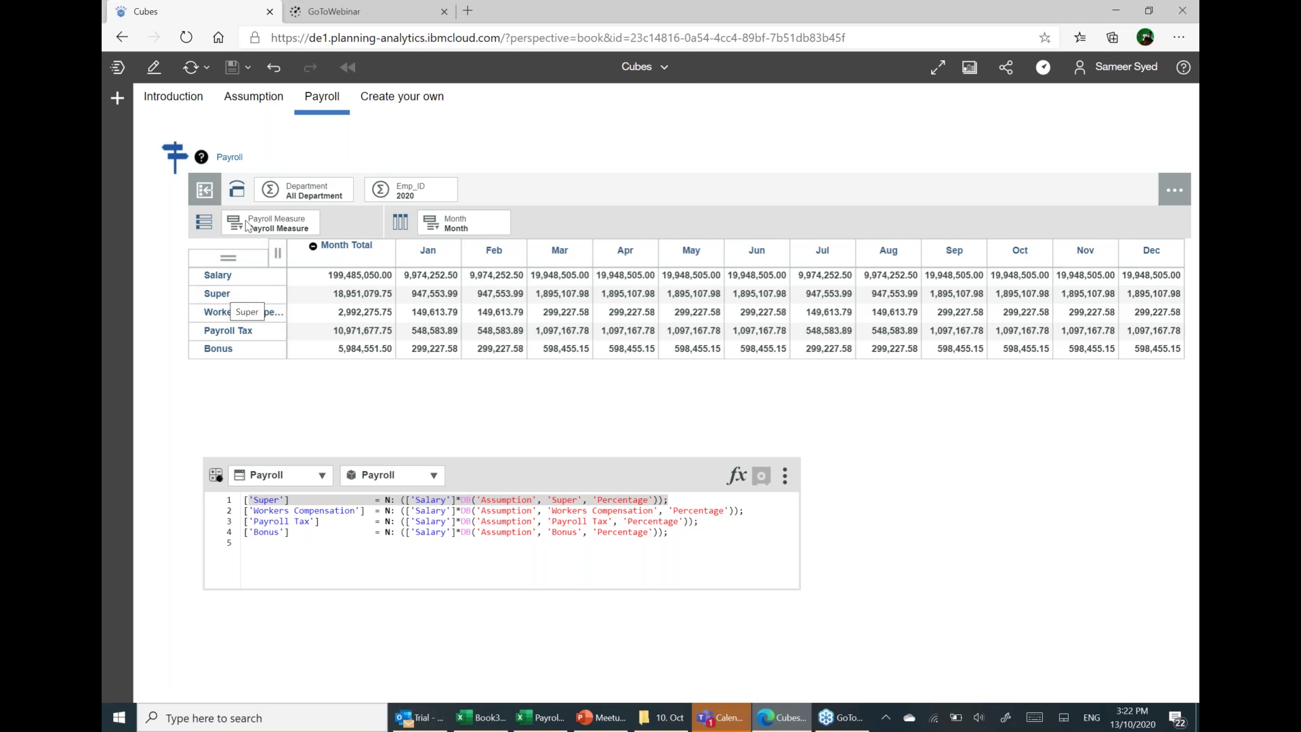
{"action": "left_click", "coordinate": [662, 66]}
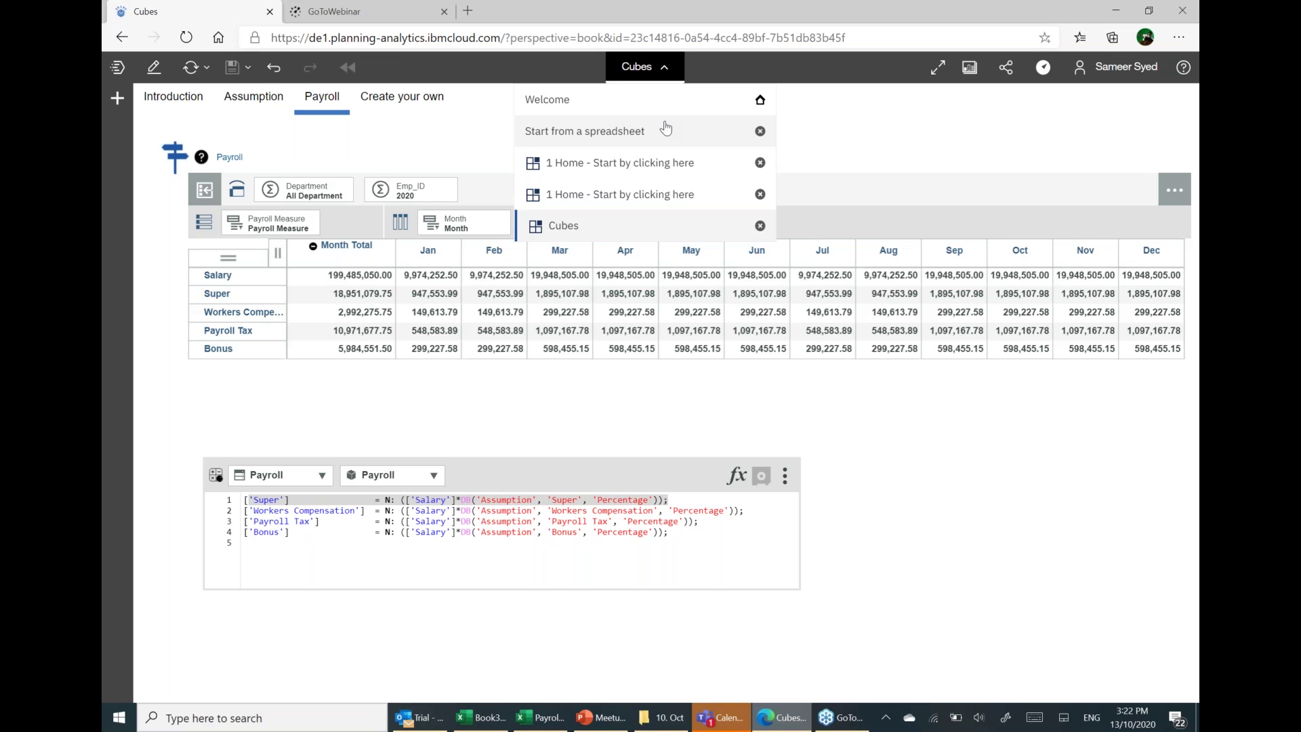
{"action": "left_click", "coordinate": [648, 198]}
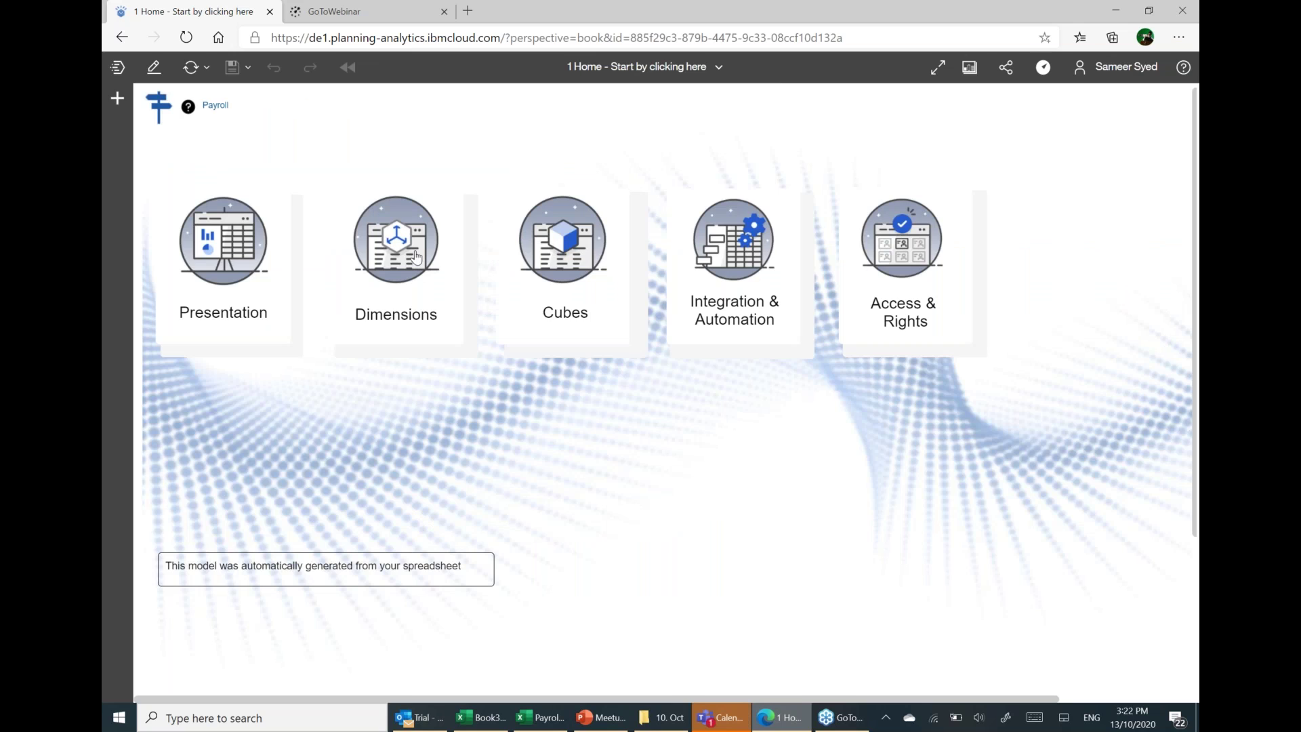
{"action": "left_click", "coordinate": [416, 256]}
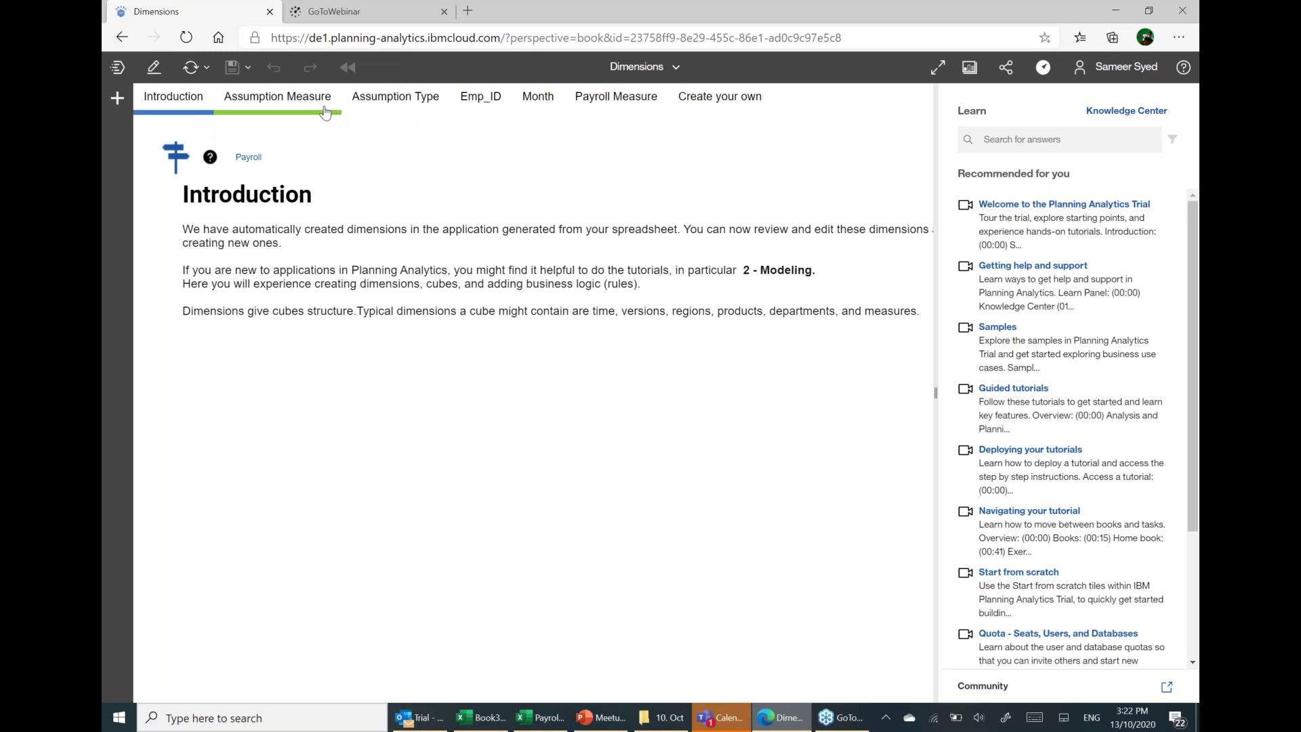
{"action": "left_click", "coordinate": [651, 106]}
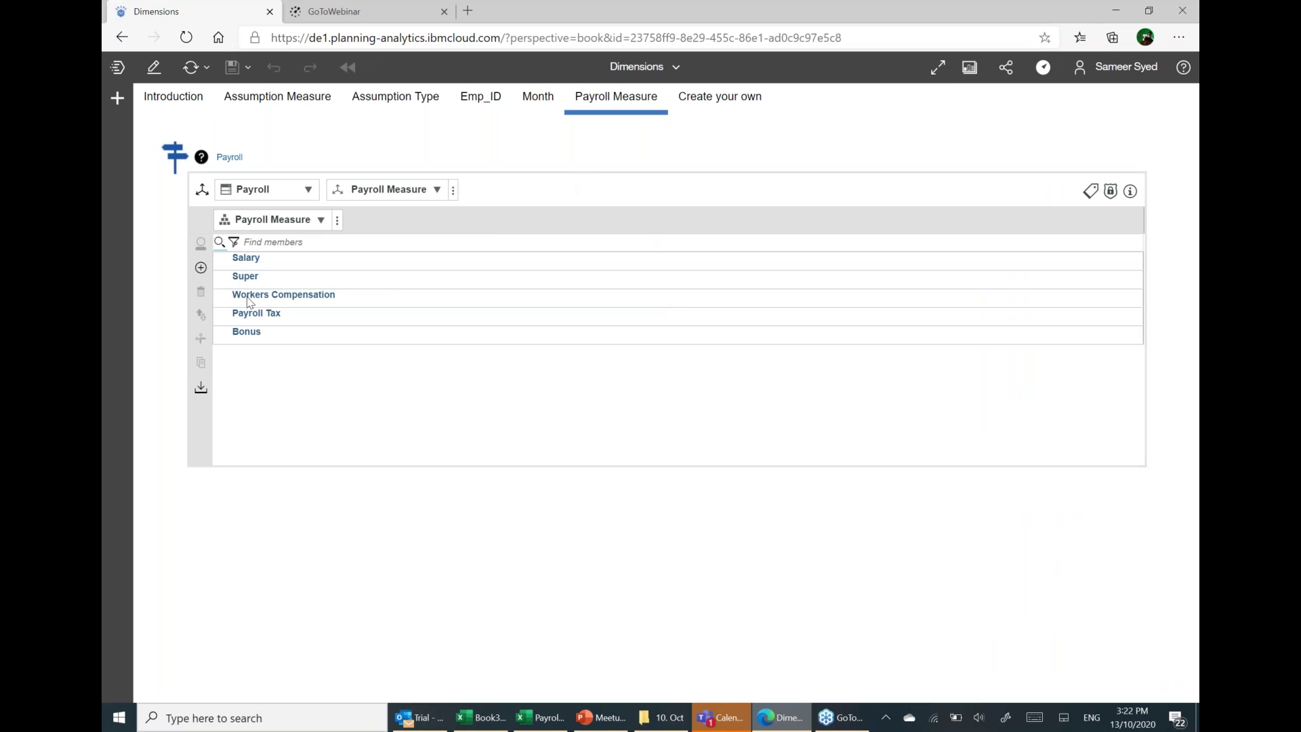
Add a numeric member named Total to the Payroll Measure dimension and commit it.
{"action": "left_click", "coordinate": [201, 268]}
{"action": "type", "text": "Total"}
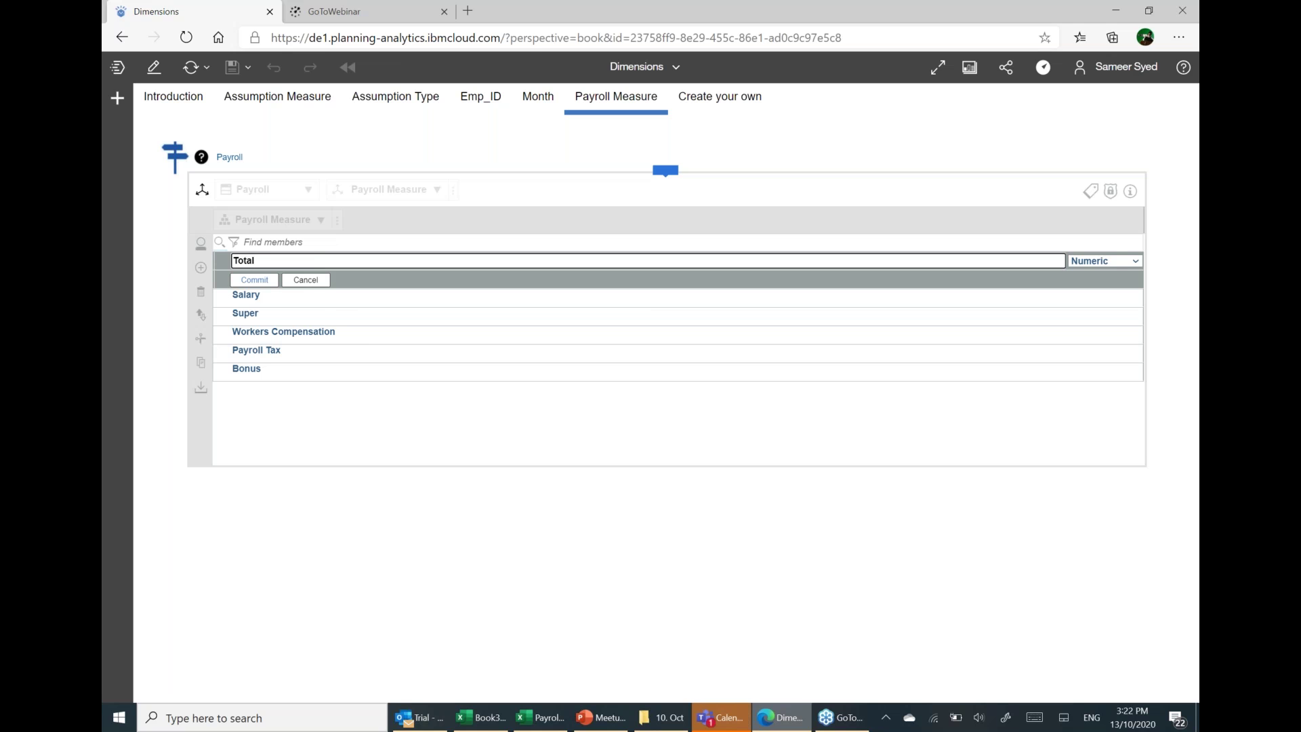
{"action": "left_click", "coordinate": [255, 280]}
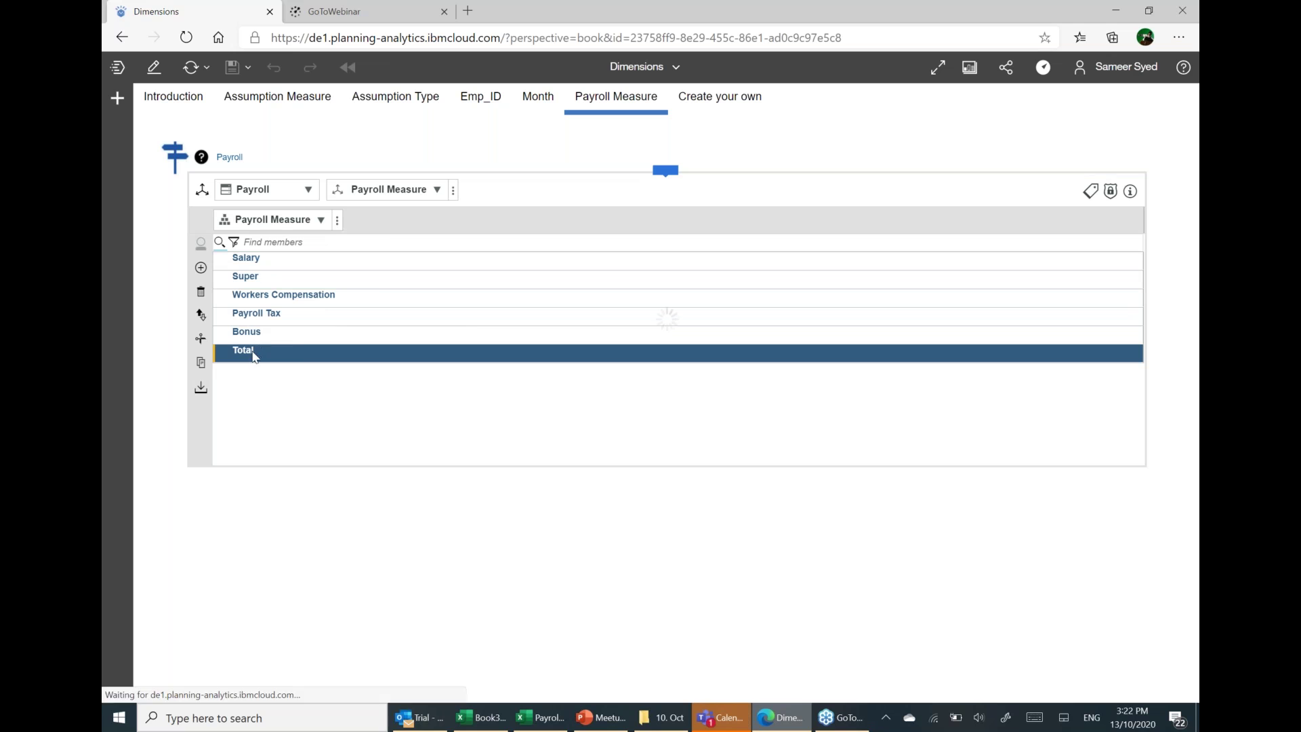
Try to cut the Bonus member and place it under the Total member.
{"action": "left_click", "coordinate": [250, 339]}
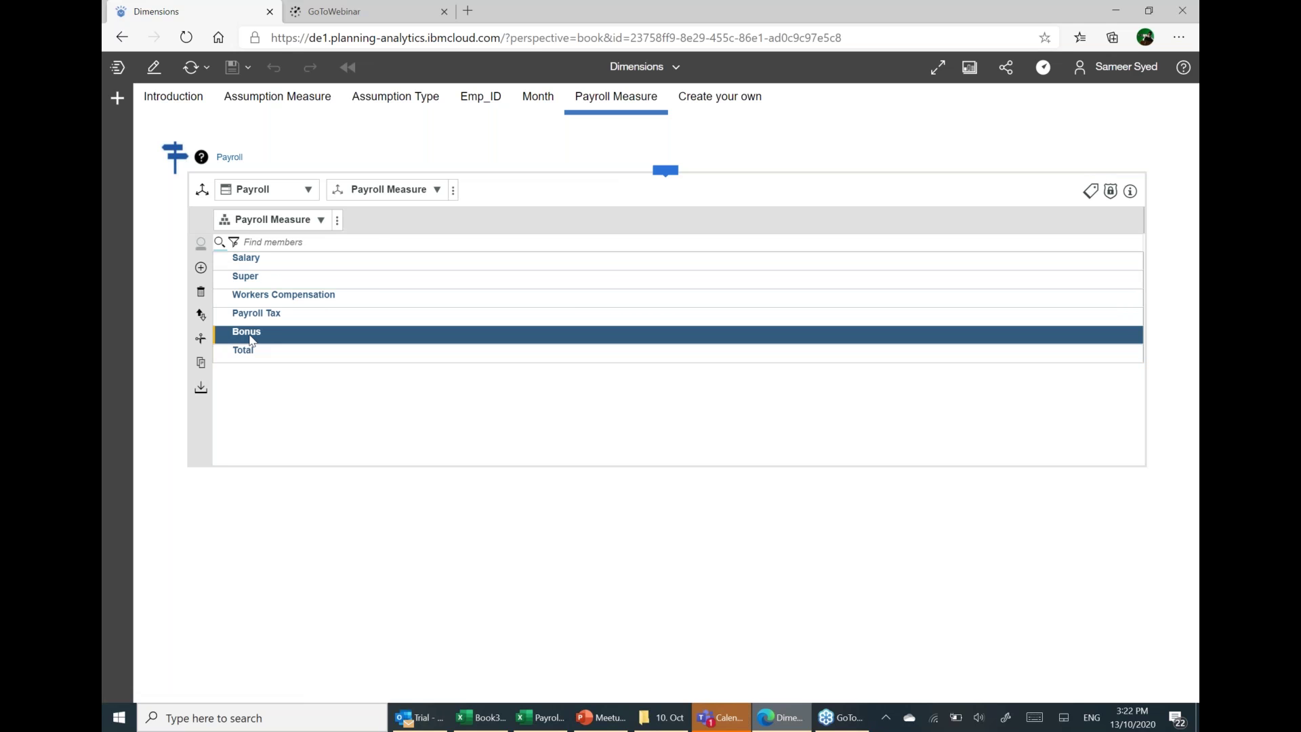
{"action": "right_click", "coordinate": [250, 339]}
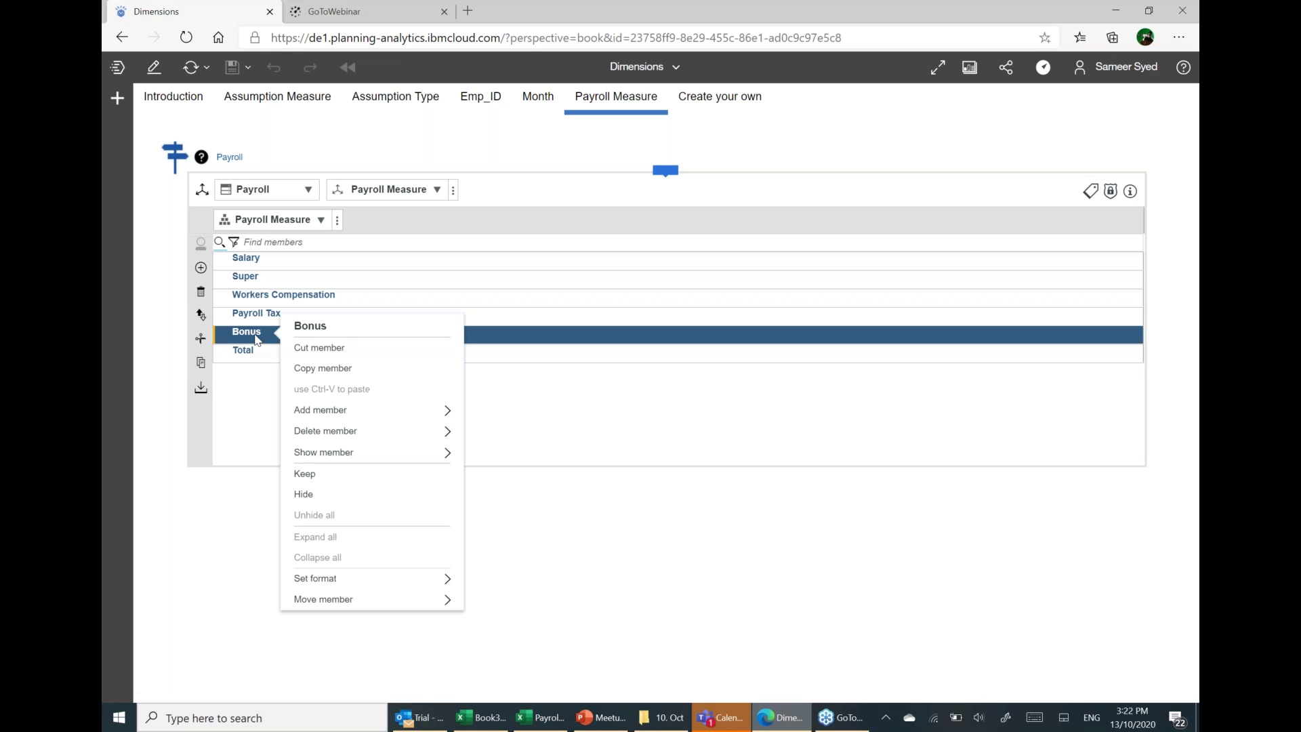
{"action": "left_click", "coordinate": [307, 352]}
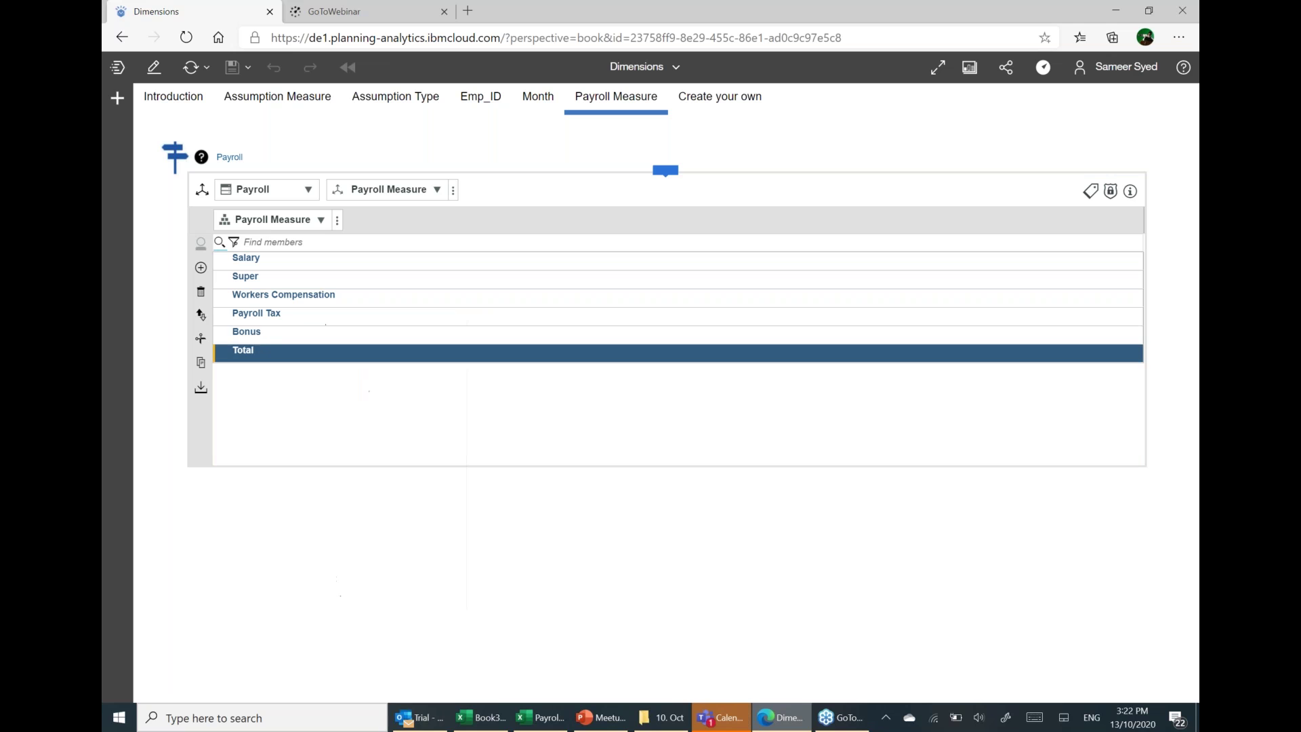
{"action": "left_click", "coordinate": [260, 335]}
{"action": "right_click", "coordinate": [260, 335]}
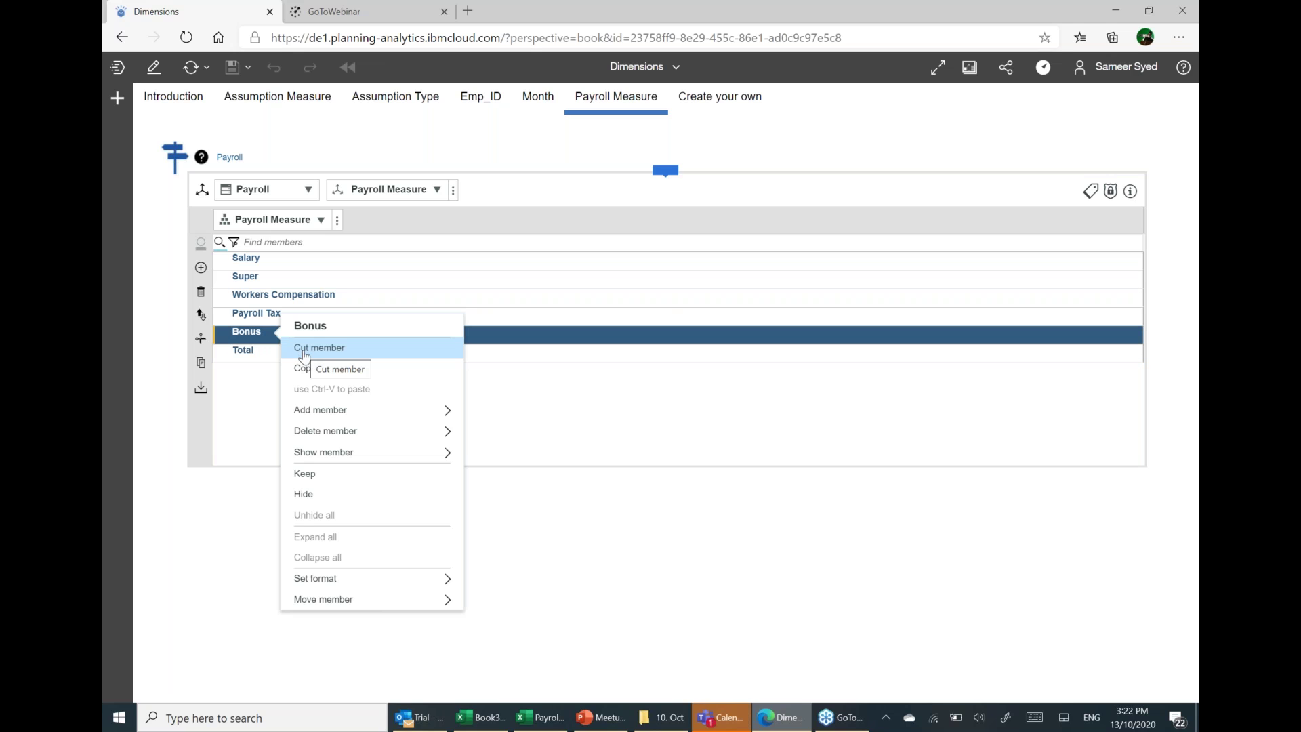
{"action": "left_click", "coordinate": [303, 352]}
{"action": "left_click", "coordinate": [249, 359]}
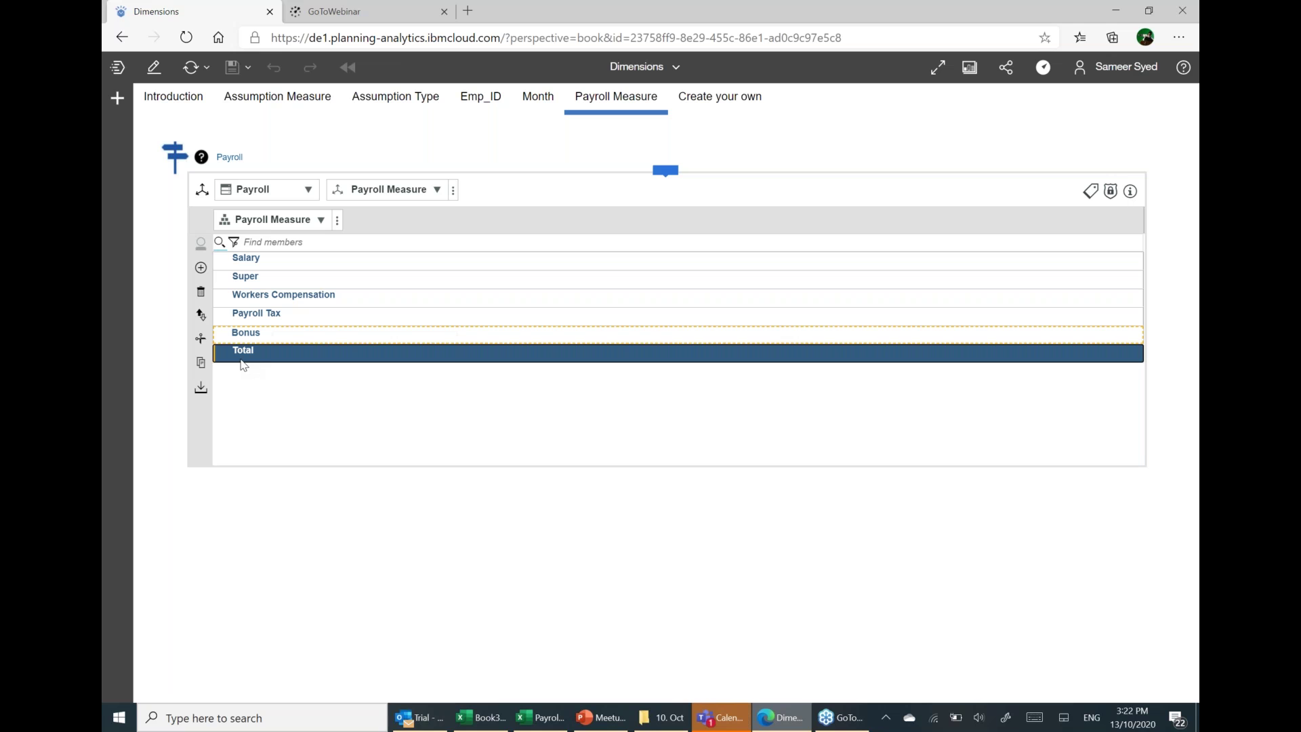
{"action": "right_click", "coordinate": [248, 363]}
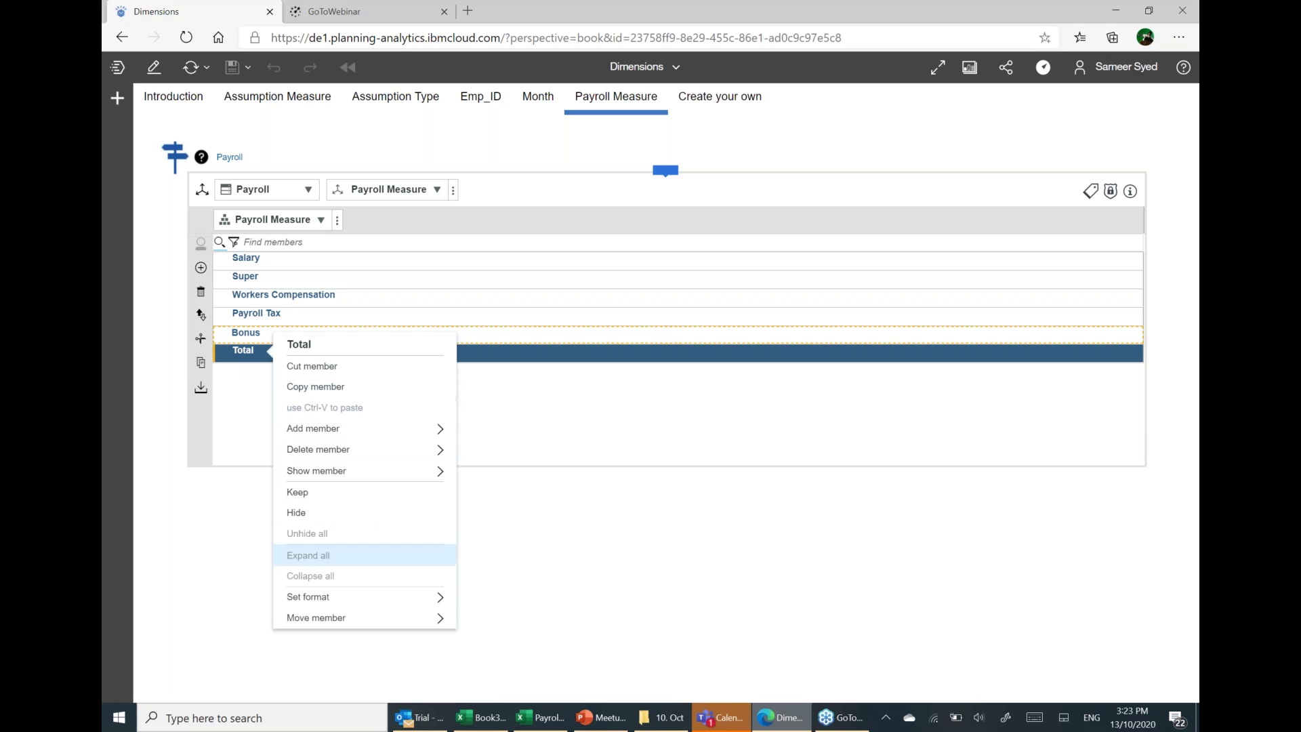
{"action": "left_click", "coordinate": [413, 618]}
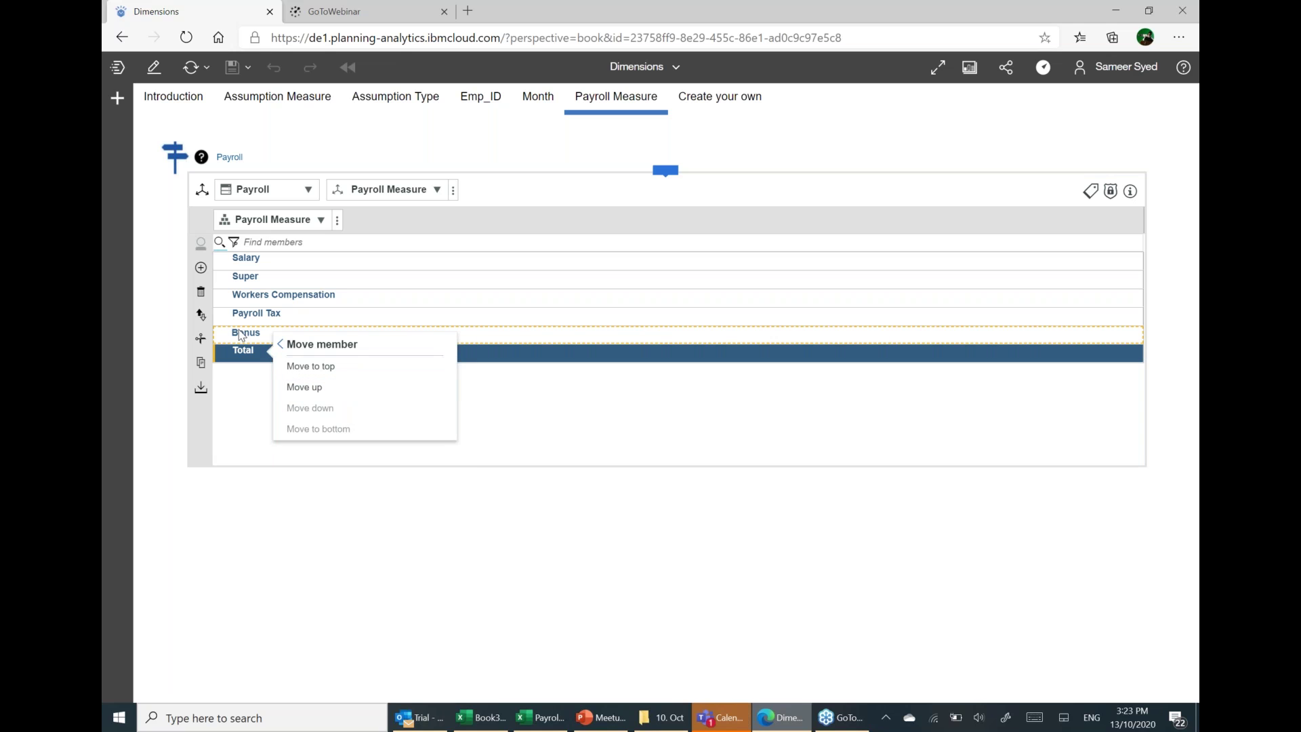
Try to copy the Total member and move it onto the Salary member.
{"action": "right_click", "coordinate": [257, 357]}
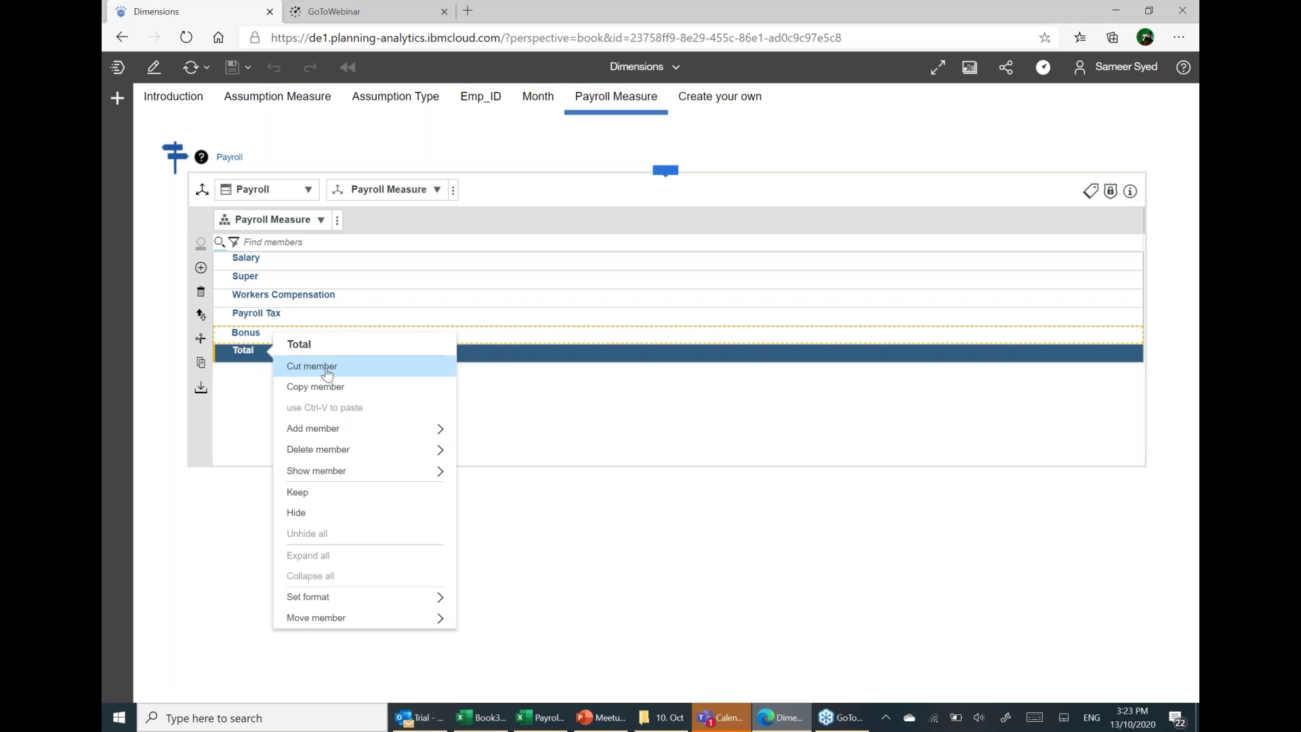
{"action": "left_click", "coordinate": [339, 385]}
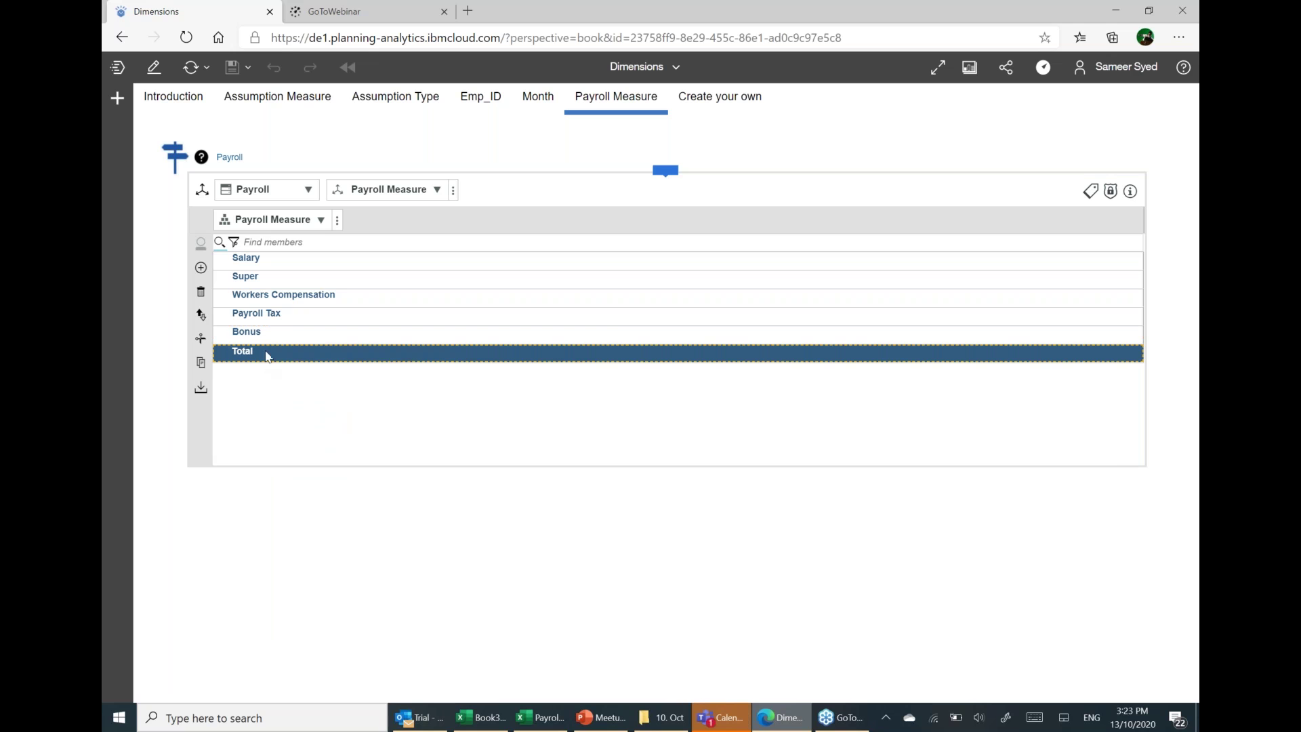
{"action": "left_click_drag", "start_coordinate": [264, 359], "coordinate": [311, 270]}
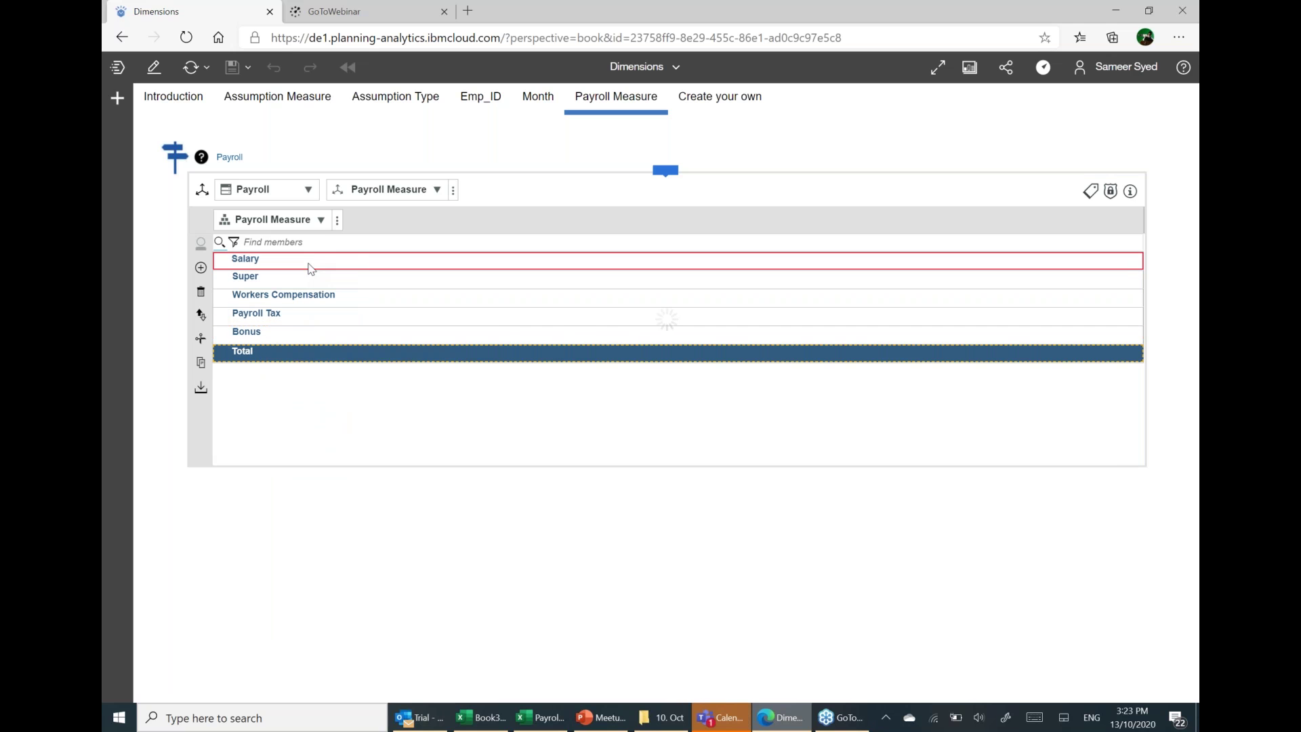
{"action": "left_click", "coordinate": [704, 371]}
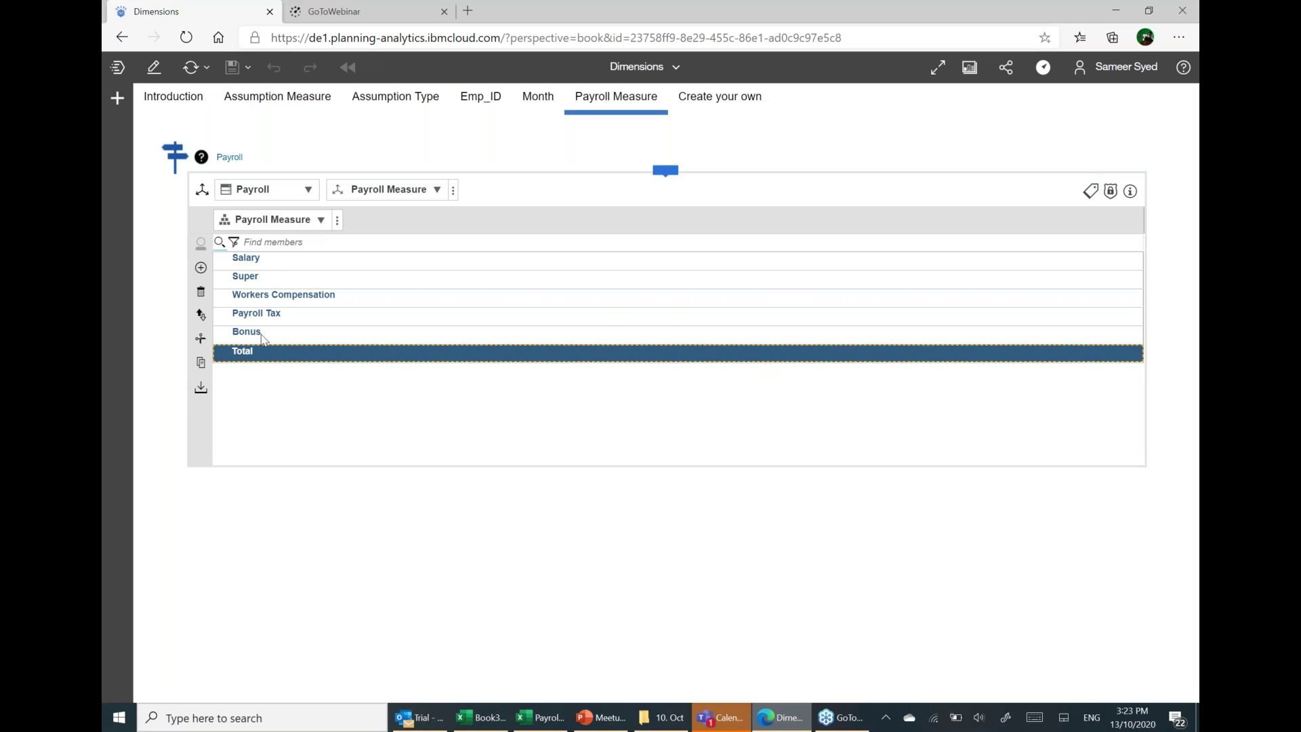
Make Bonus, Payroll Tax, Workers Compensation, Super and Salary children of the Total member in the Payroll Measure dimension.
{"action": "left_click_drag", "start_coordinate": [269, 343], "coordinate": [270, 358]}
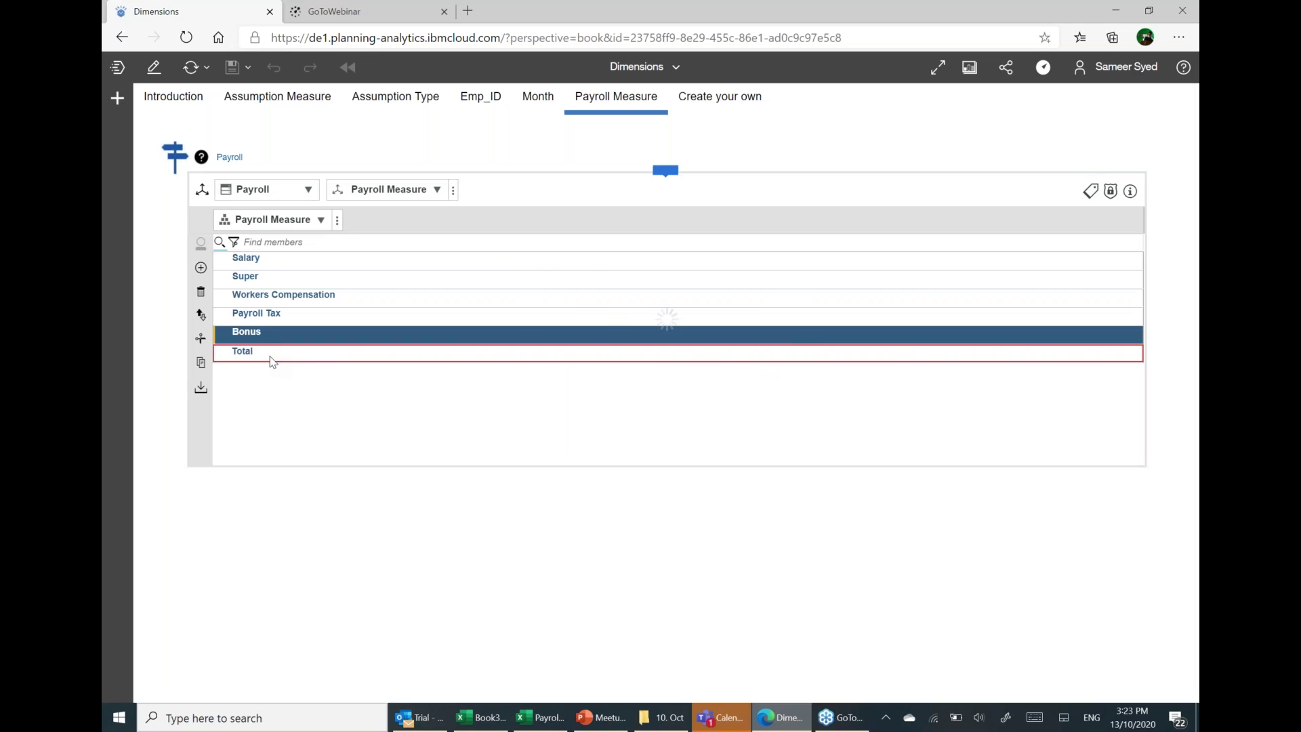
{"action": "left_click", "coordinate": [772, 371]}
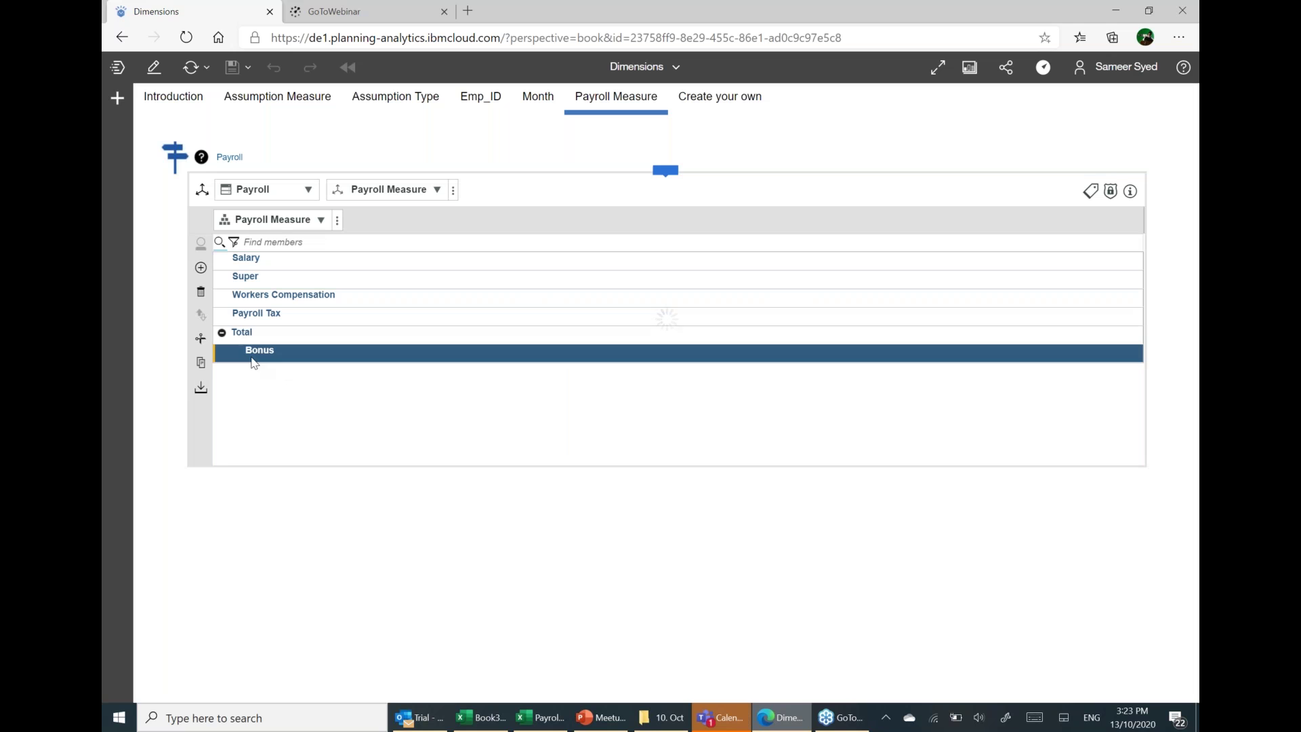
{"action": "left_click_drag", "start_coordinate": [275, 317], "coordinate": [268, 280]}
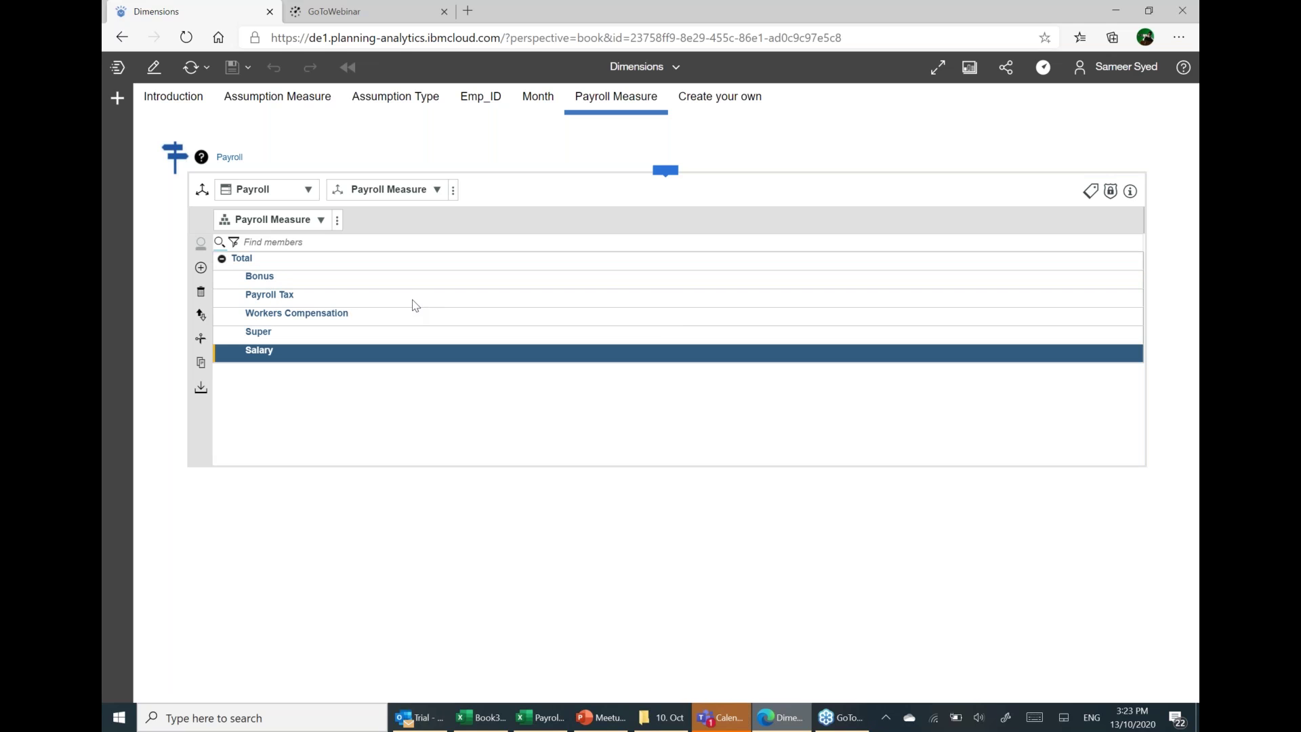
Set the number format of the Total member to Comma.
{"action": "left_click", "coordinate": [267, 264]}
{"action": "right_click", "coordinate": [267, 264]}
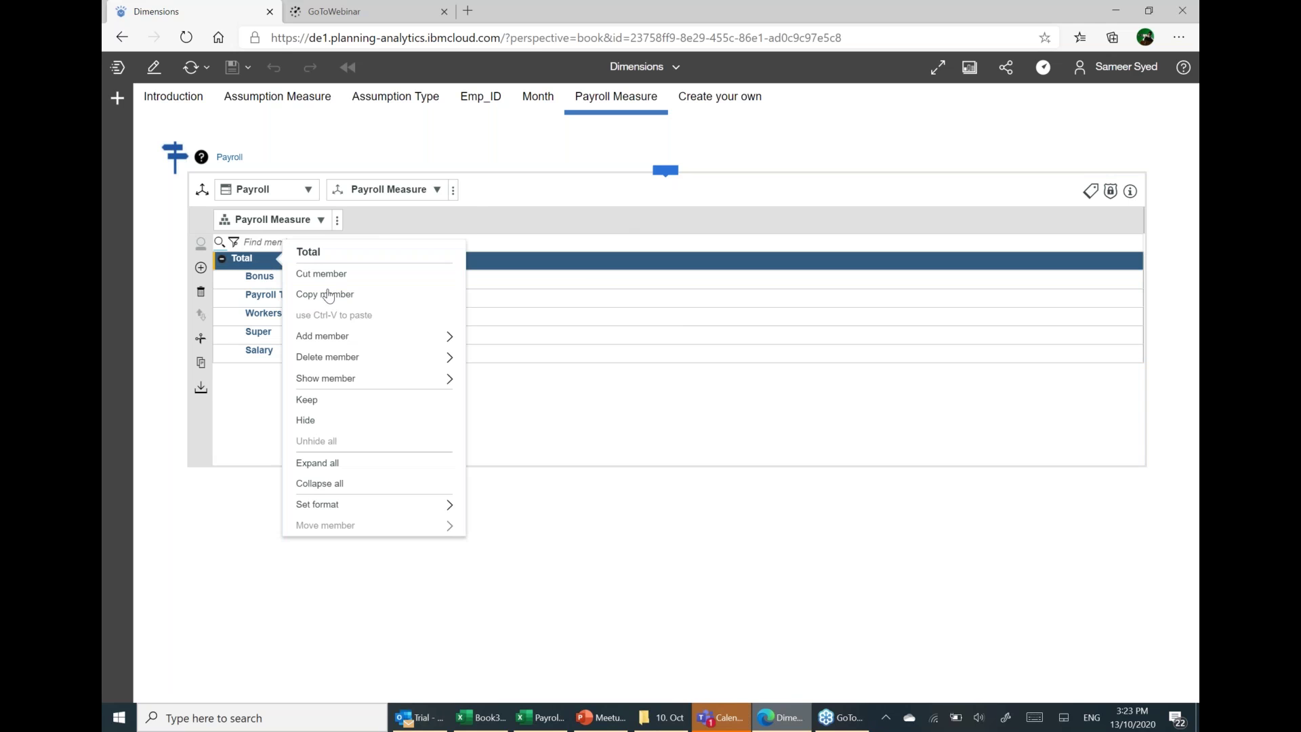
{"action": "left_click", "coordinate": [386, 507]}
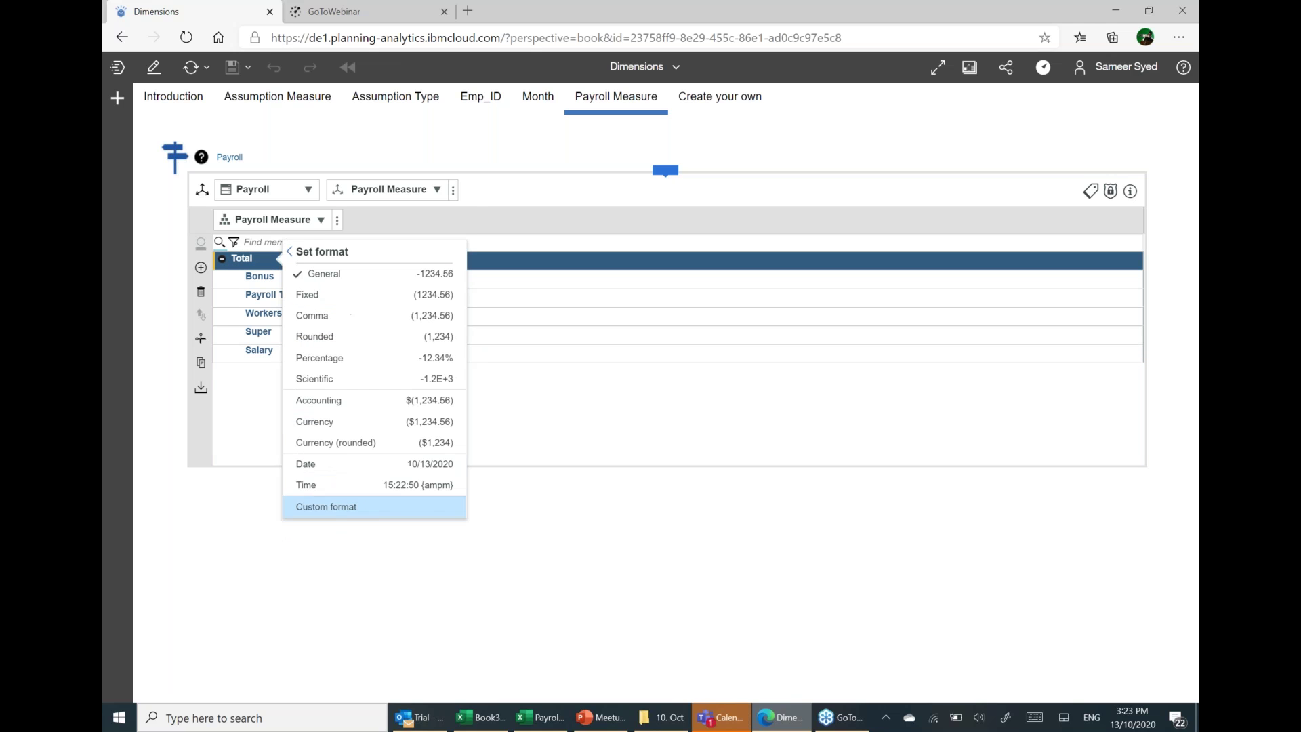
{"action": "left_click", "coordinate": [374, 326]}
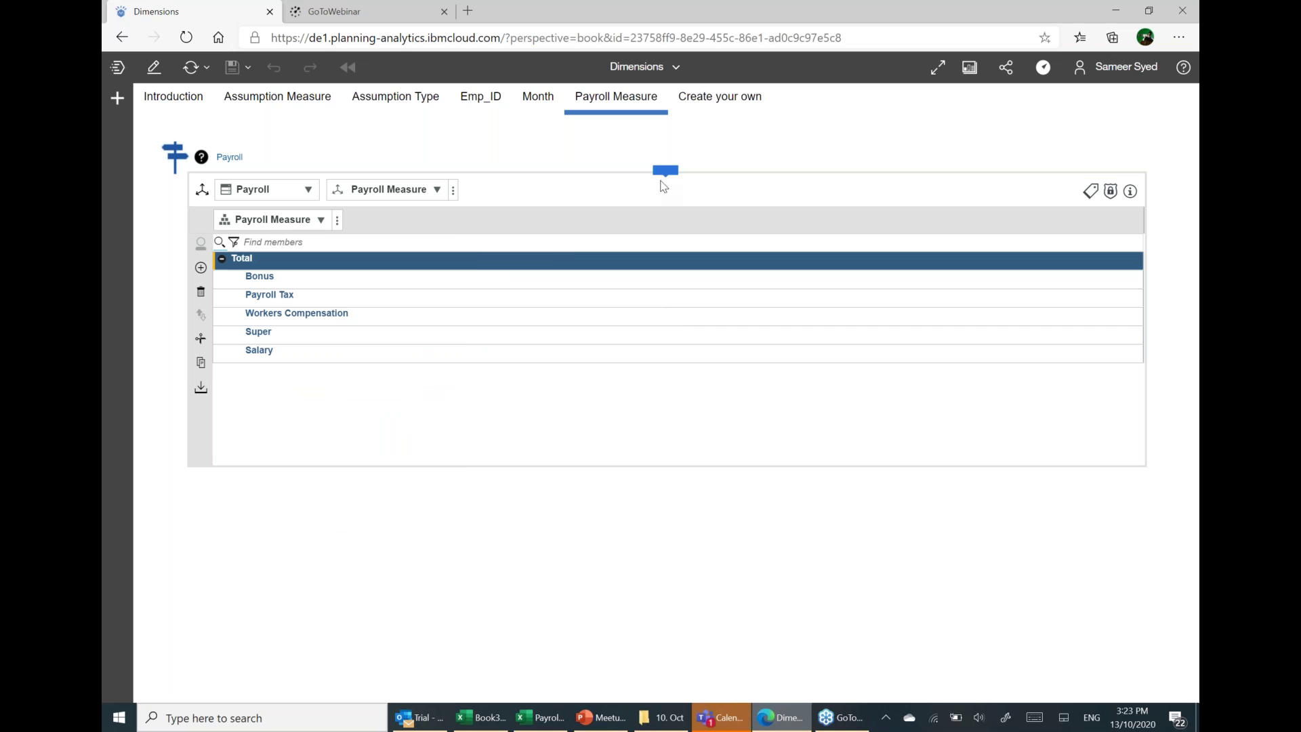
Return to the Cubes book and examine the Total hierarchy and Salary's Month Total in the Payroll view.
{"action": "mouse_move", "coordinate": [666, 171]}
{"action": "left_click", "coordinate": [641, 65]}
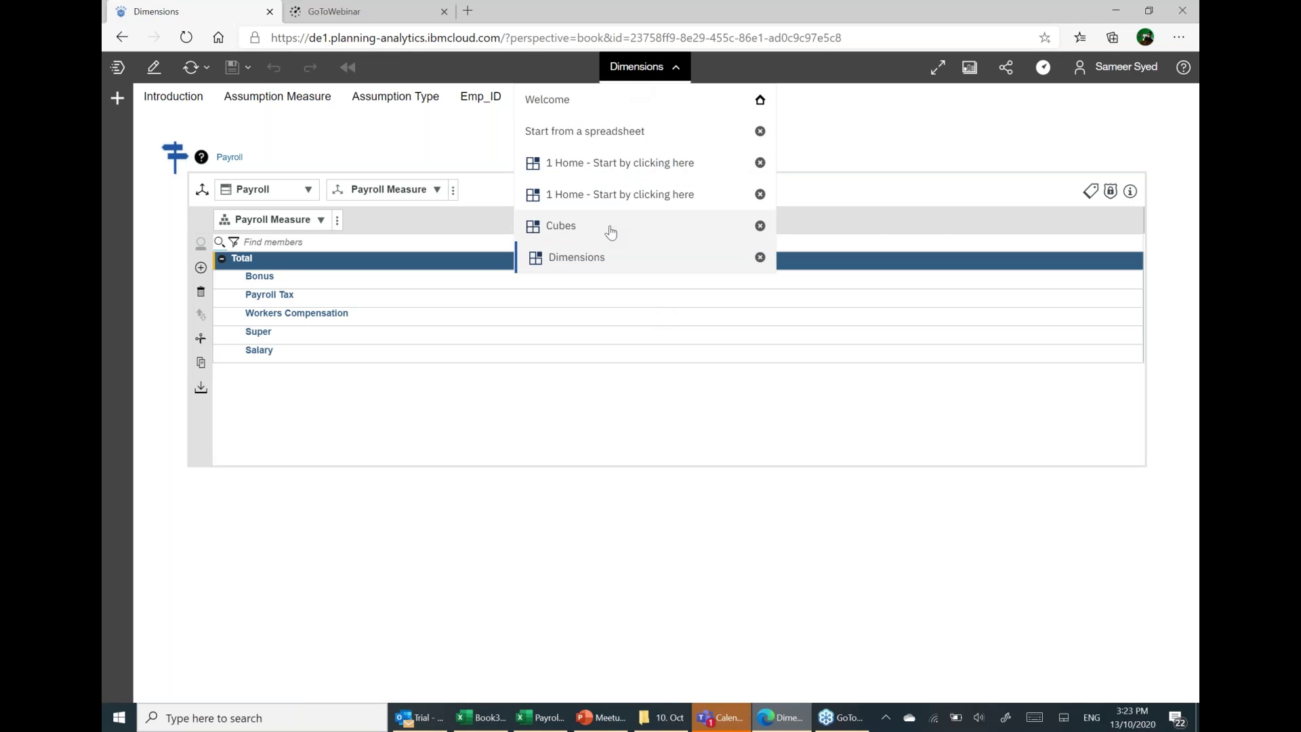
{"action": "left_click", "coordinate": [610, 231]}
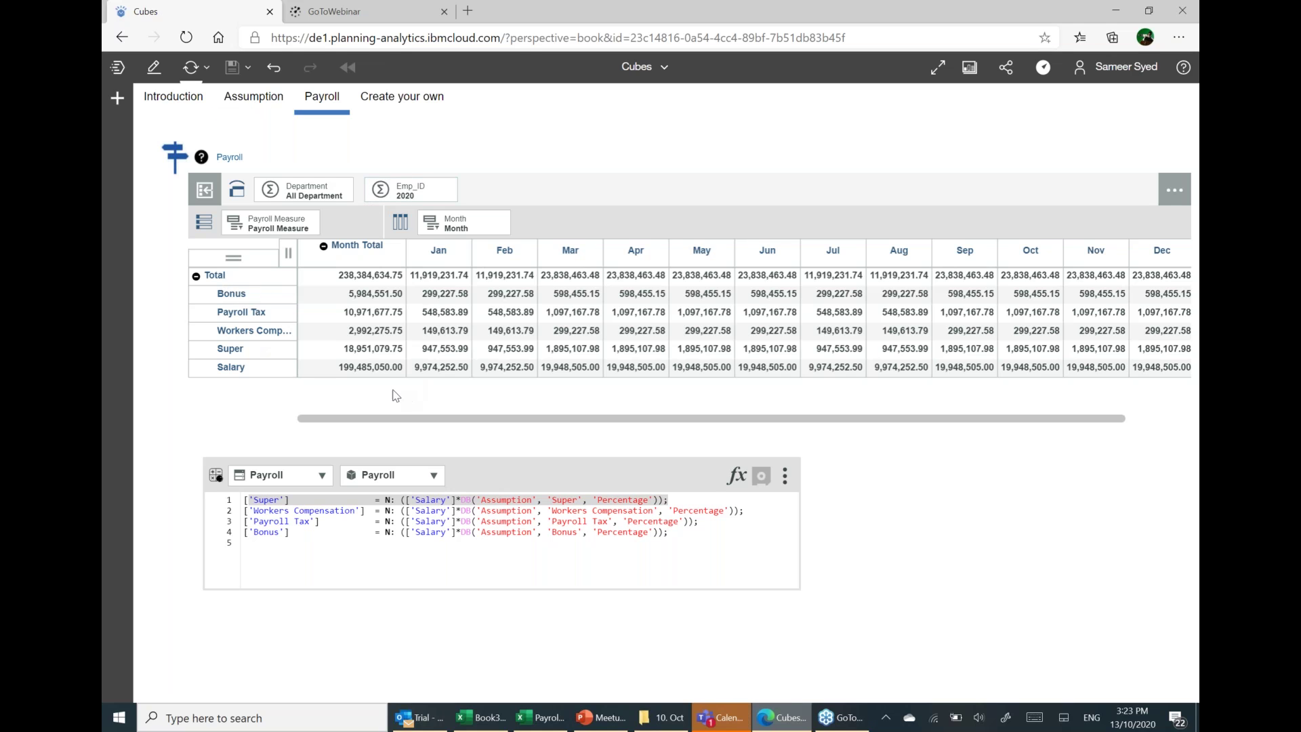
{"action": "left_click", "coordinate": [362, 369]}
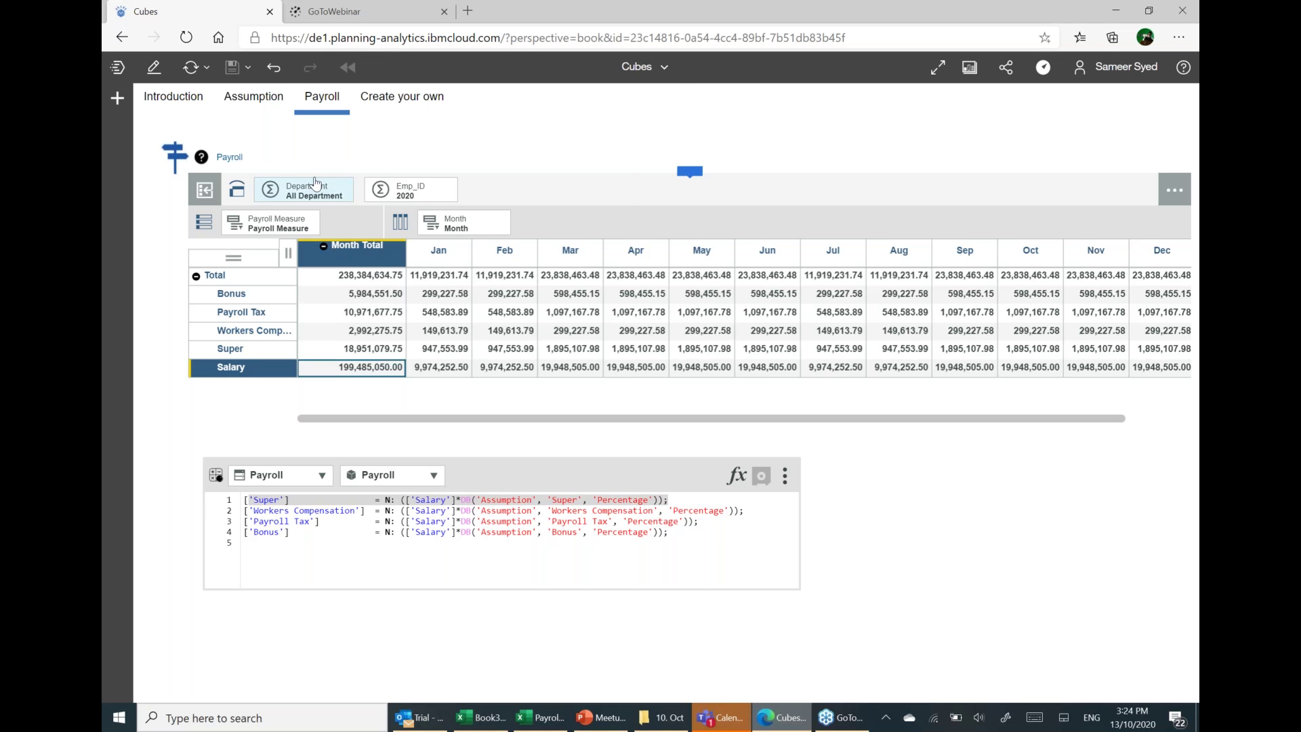
Go back to the Dimensions book and review the members of the Assumption Measure and Assumption Type dimensions.
{"action": "left_click", "coordinate": [637, 66]}
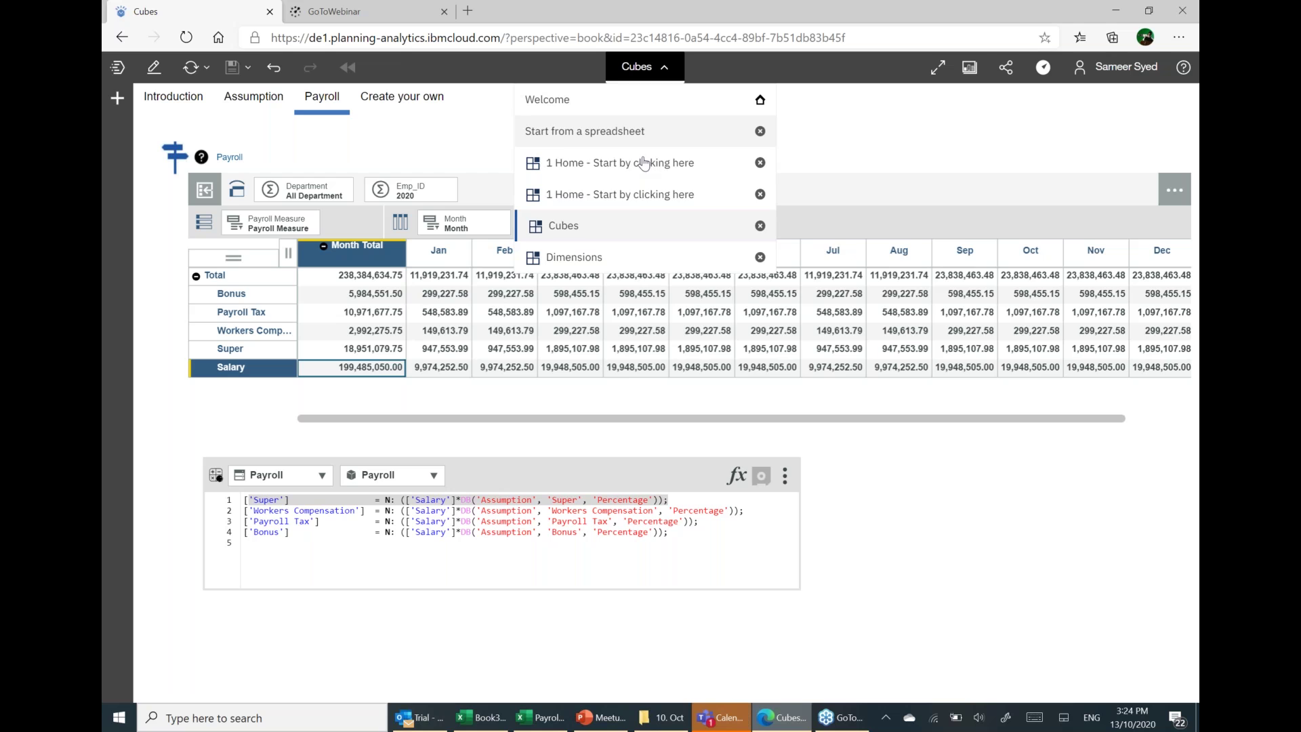
{"action": "left_click", "coordinate": [626, 265]}
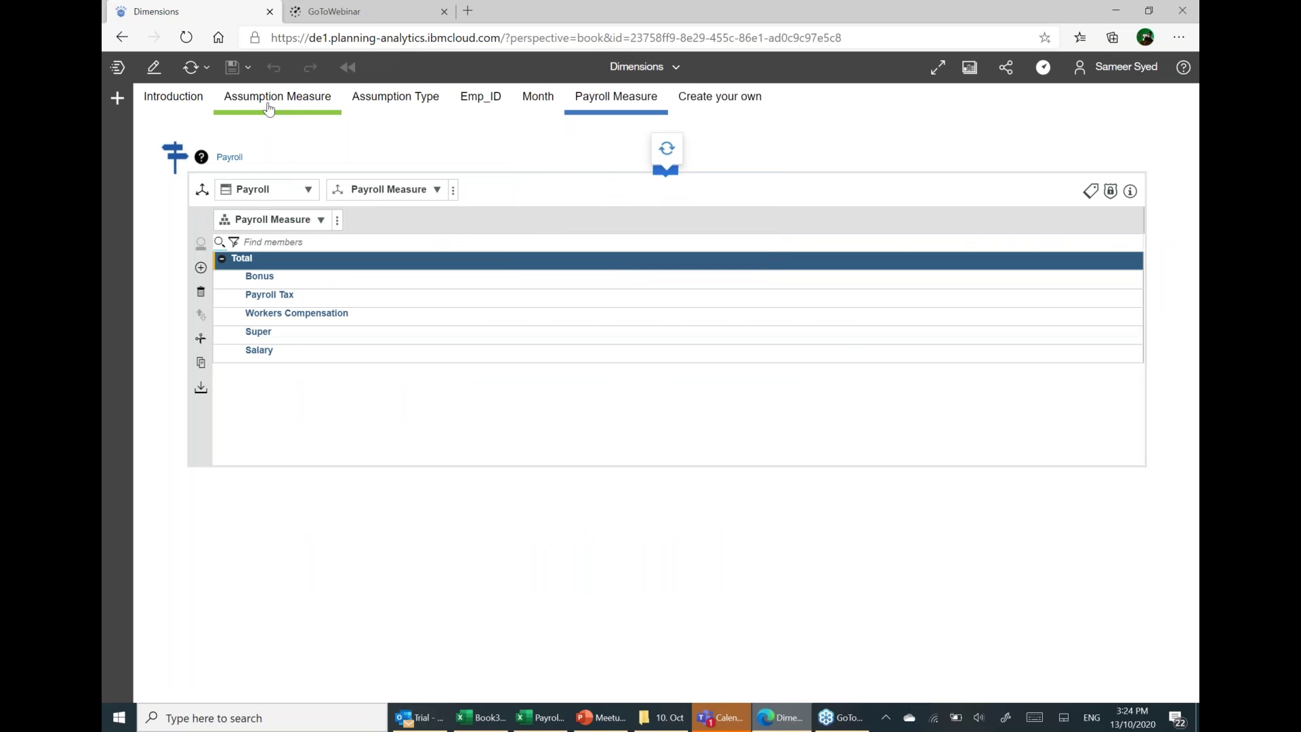
{"action": "left_click", "coordinate": [271, 107]}
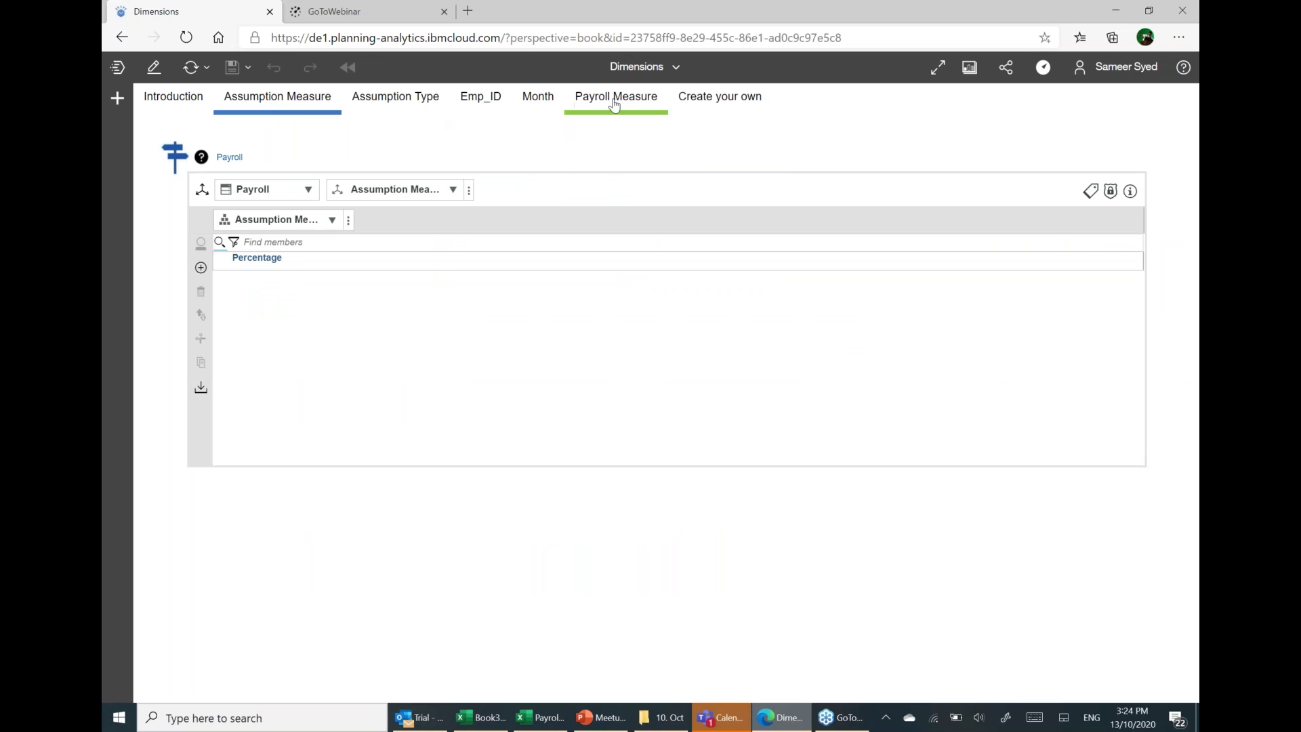
{"action": "left_click", "coordinate": [398, 110]}
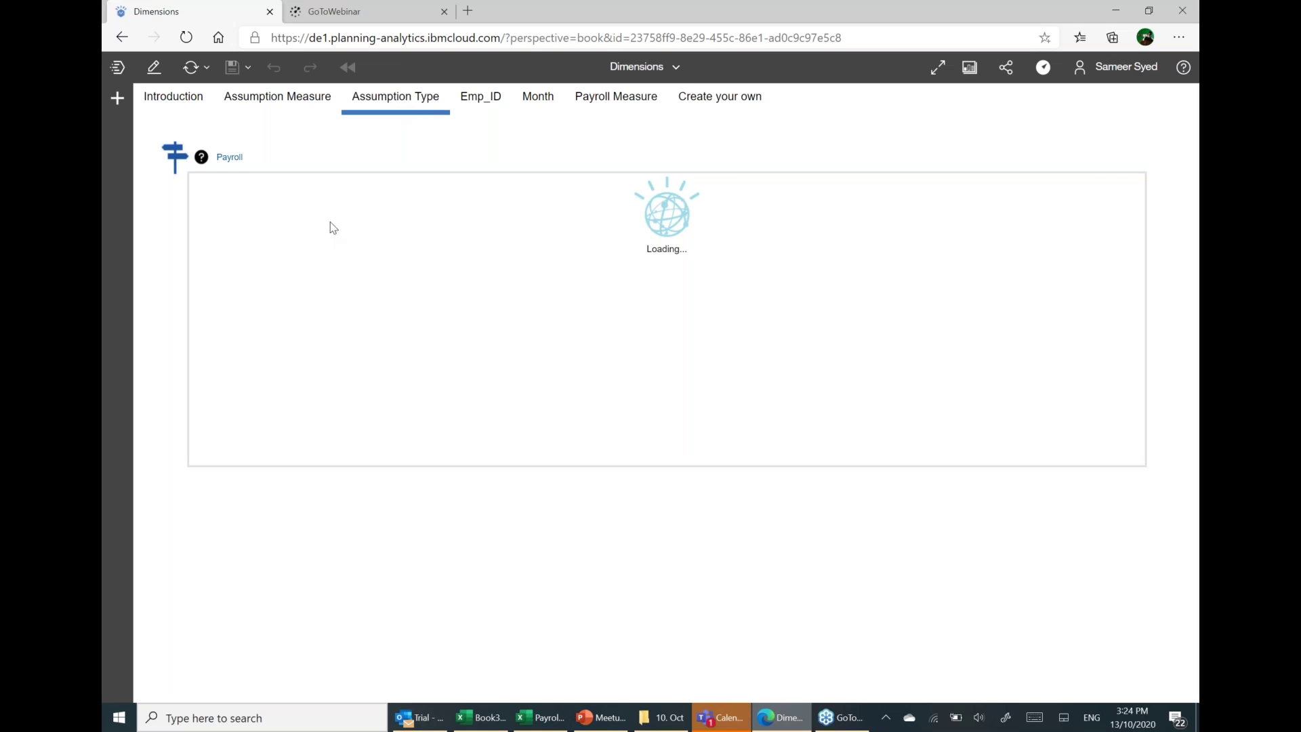
{"action": "left_click", "coordinate": [264, 258]}
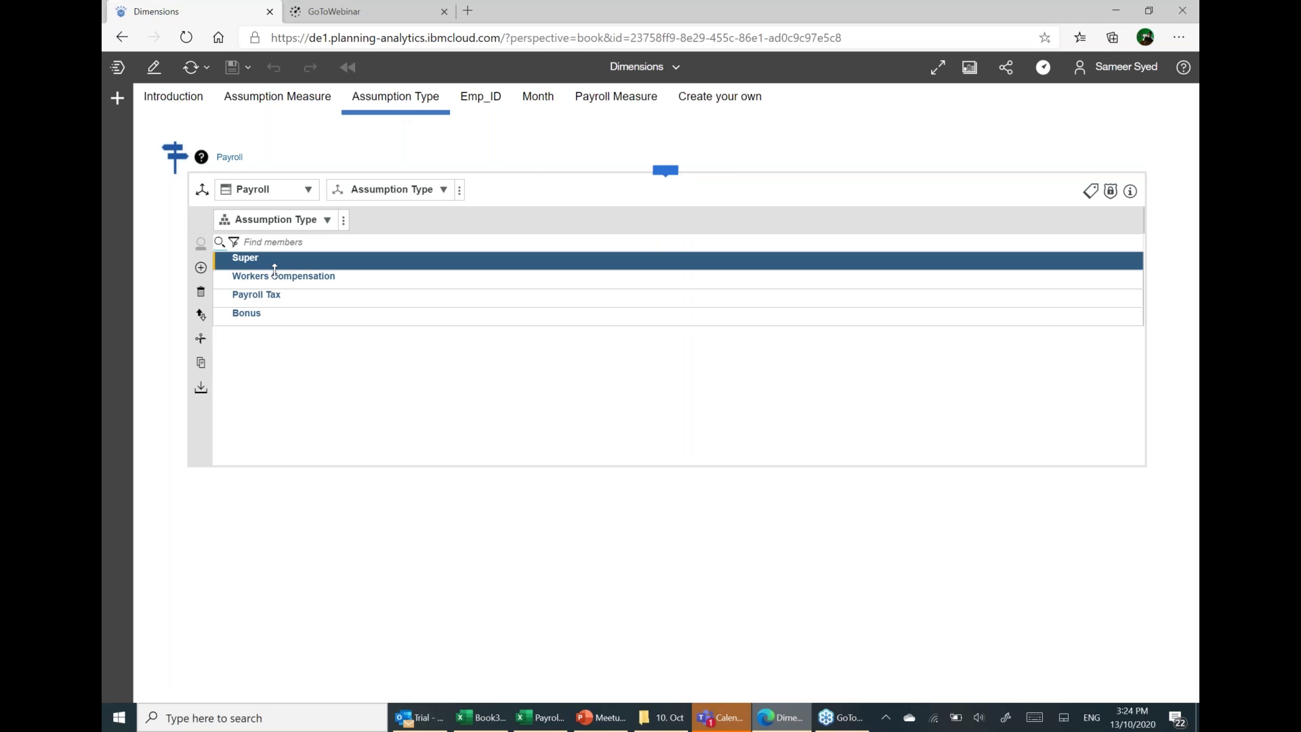
{"action": "left_click", "coordinate": [277, 277]}
{"action": "left_click", "coordinate": [277, 296]}
{"action": "left_click", "coordinate": [274, 318]}
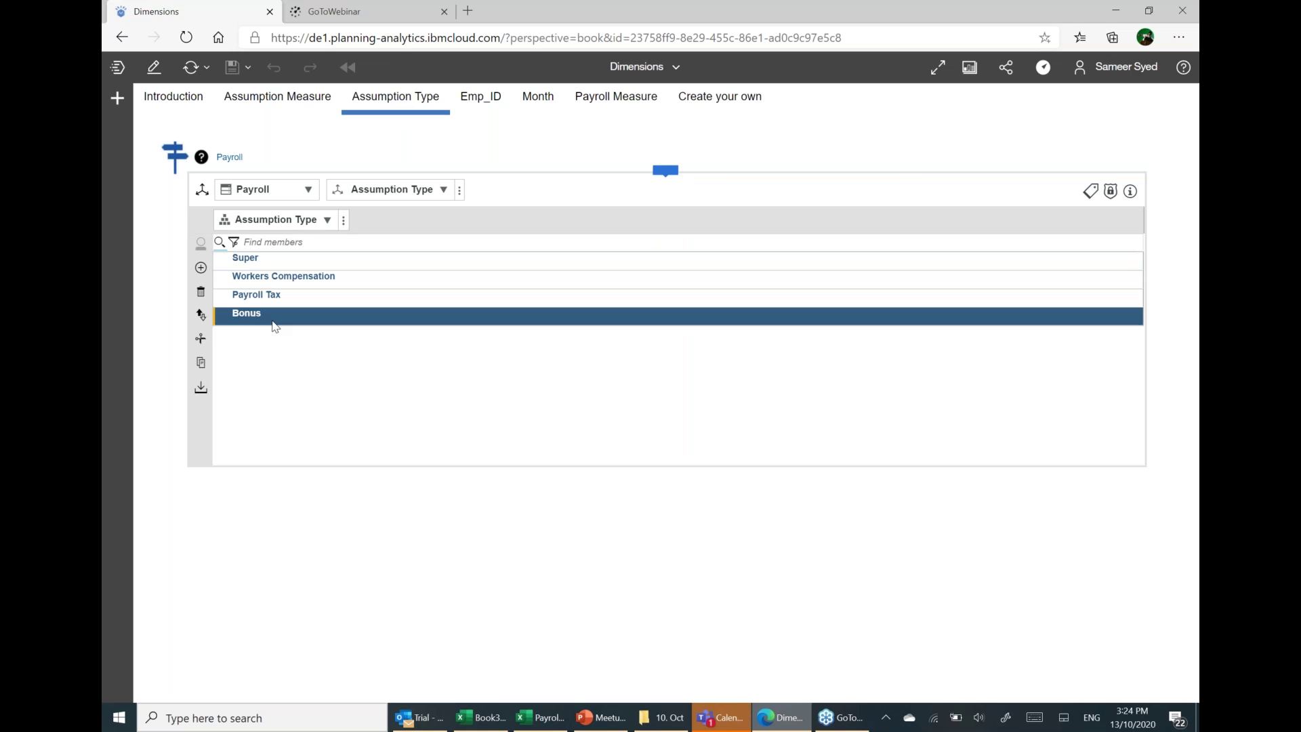
Switch to the Payroll workbook in Excel and highlight the types and percentages in A2:B5 of the Assumptions sheet.
{"action": "left_click", "coordinate": [540, 717]}
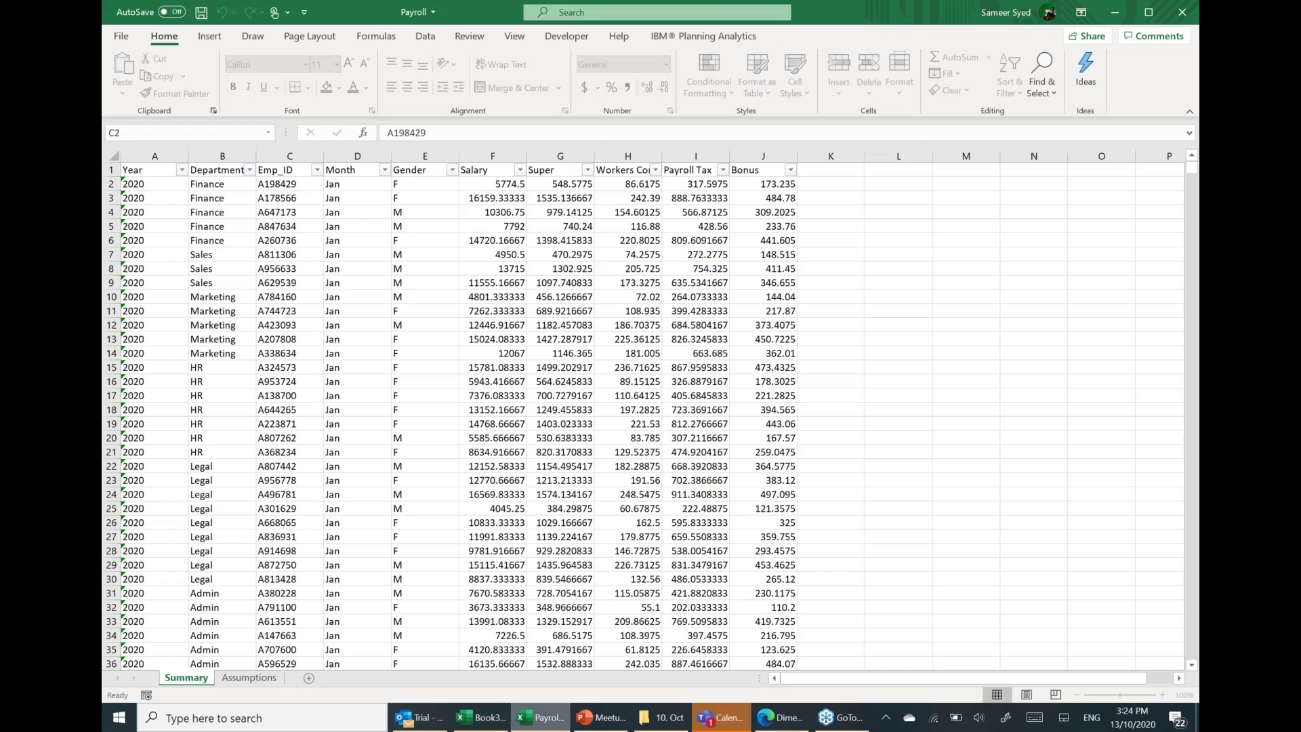
{"action": "left_click", "coordinate": [248, 677]}
{"action": "left_click_drag", "start_coordinate": [160, 186], "coordinate": [263, 224]}
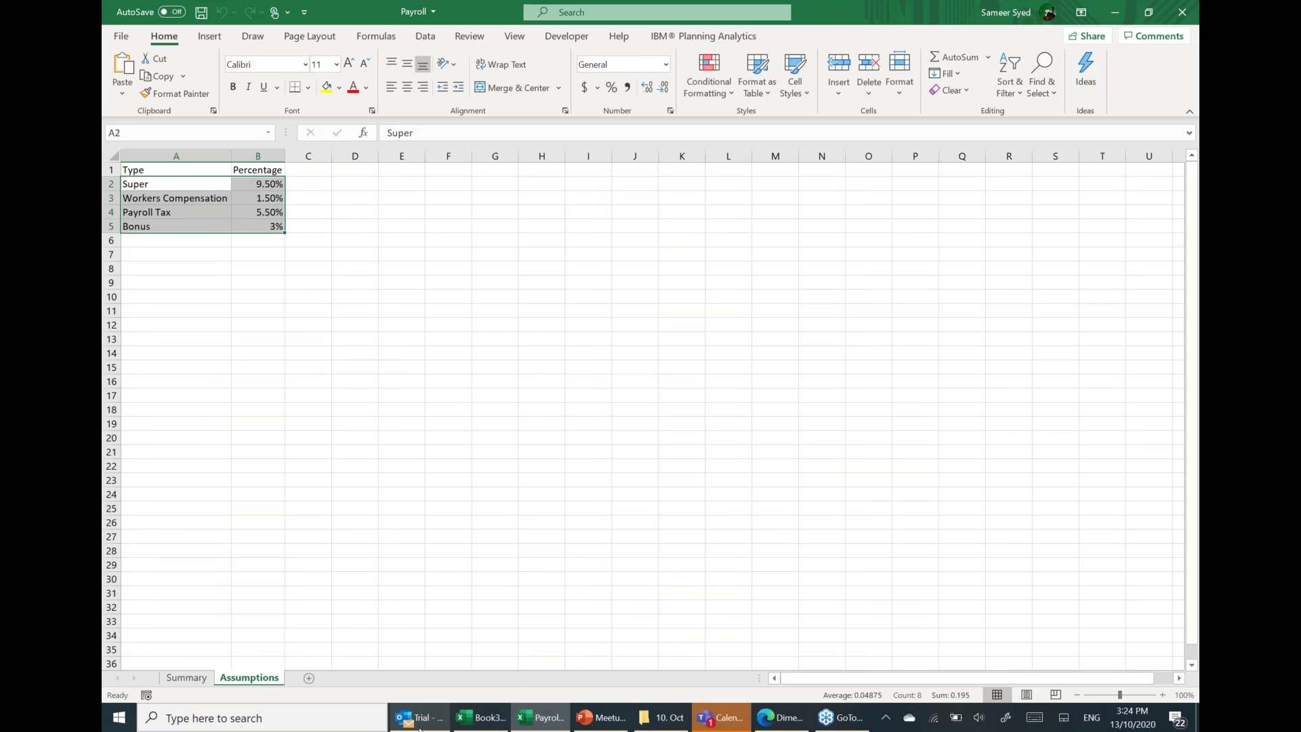
Switch back to the Dimensions book and add a numeric member named Covid Deduction % after Bonus in the Assumption Type dimension.
{"action": "left_click", "coordinate": [777, 726]}
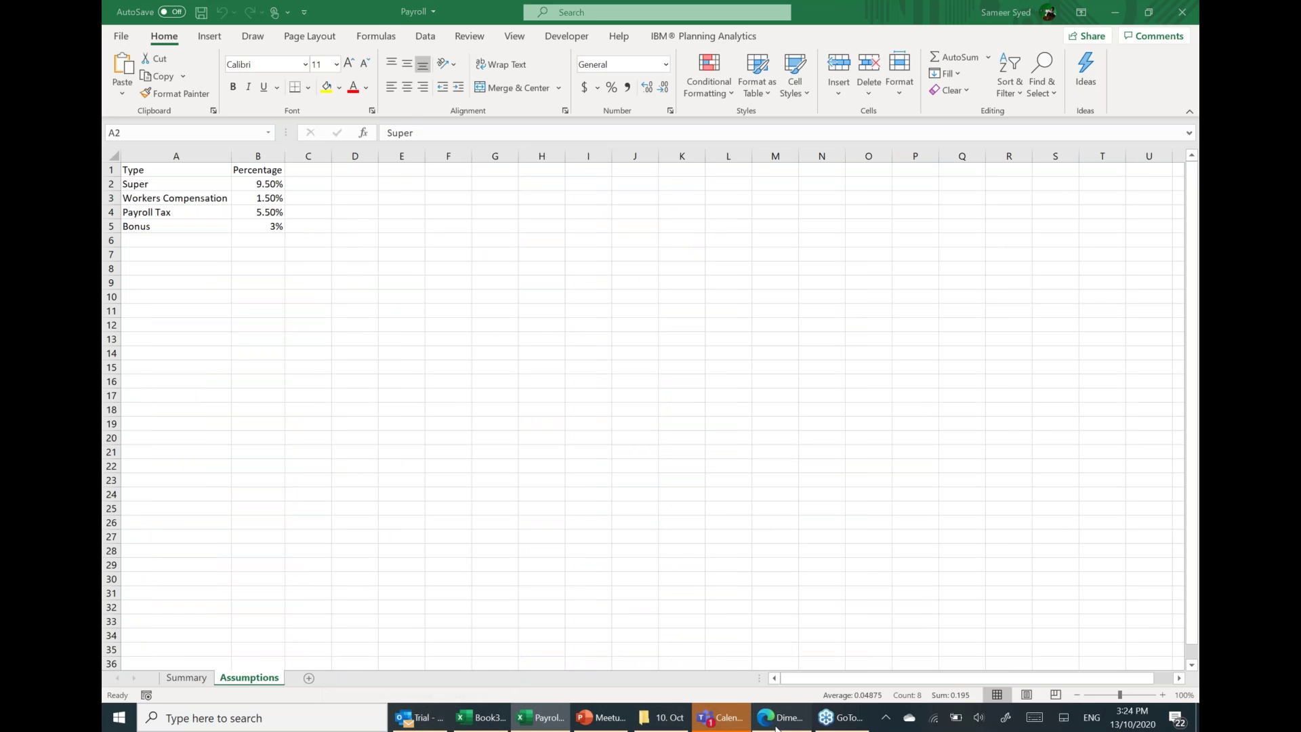
{"action": "left_click", "coordinate": [200, 268]}
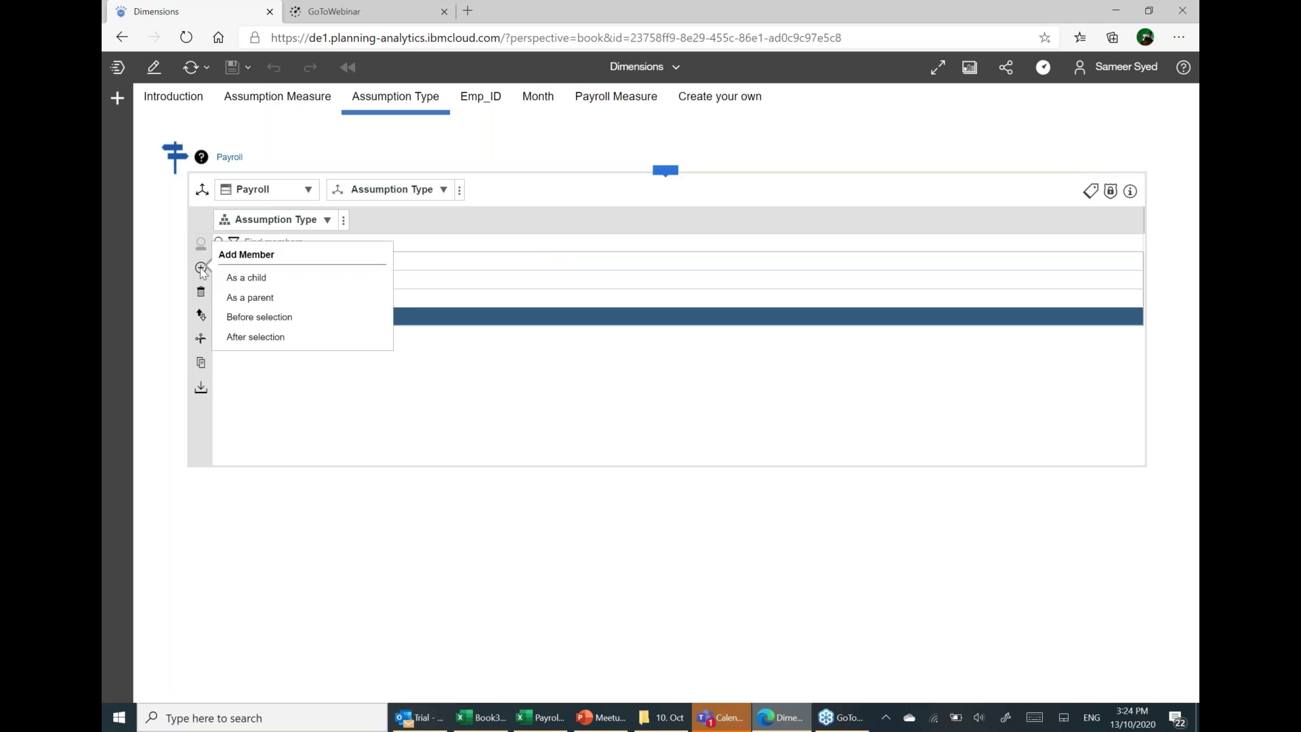
{"action": "left_click", "coordinate": [303, 392]}
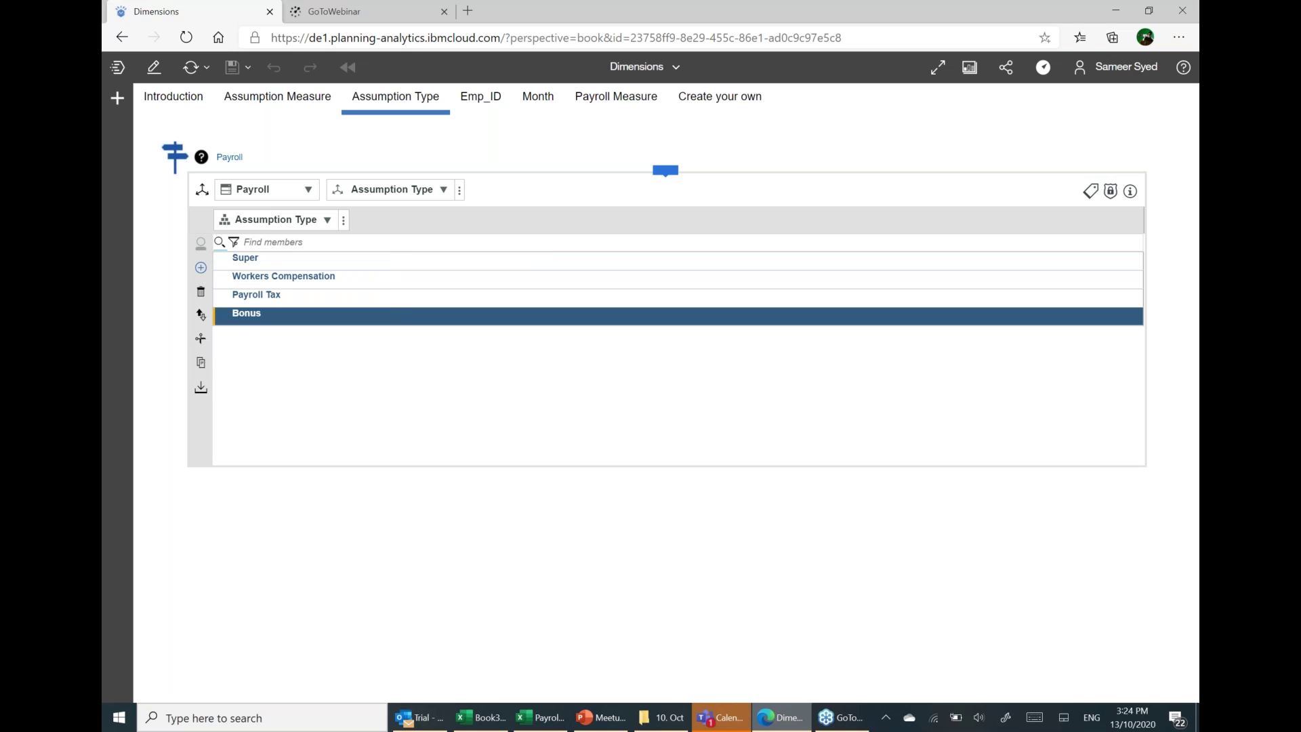
{"action": "left_click", "coordinate": [201, 267]}
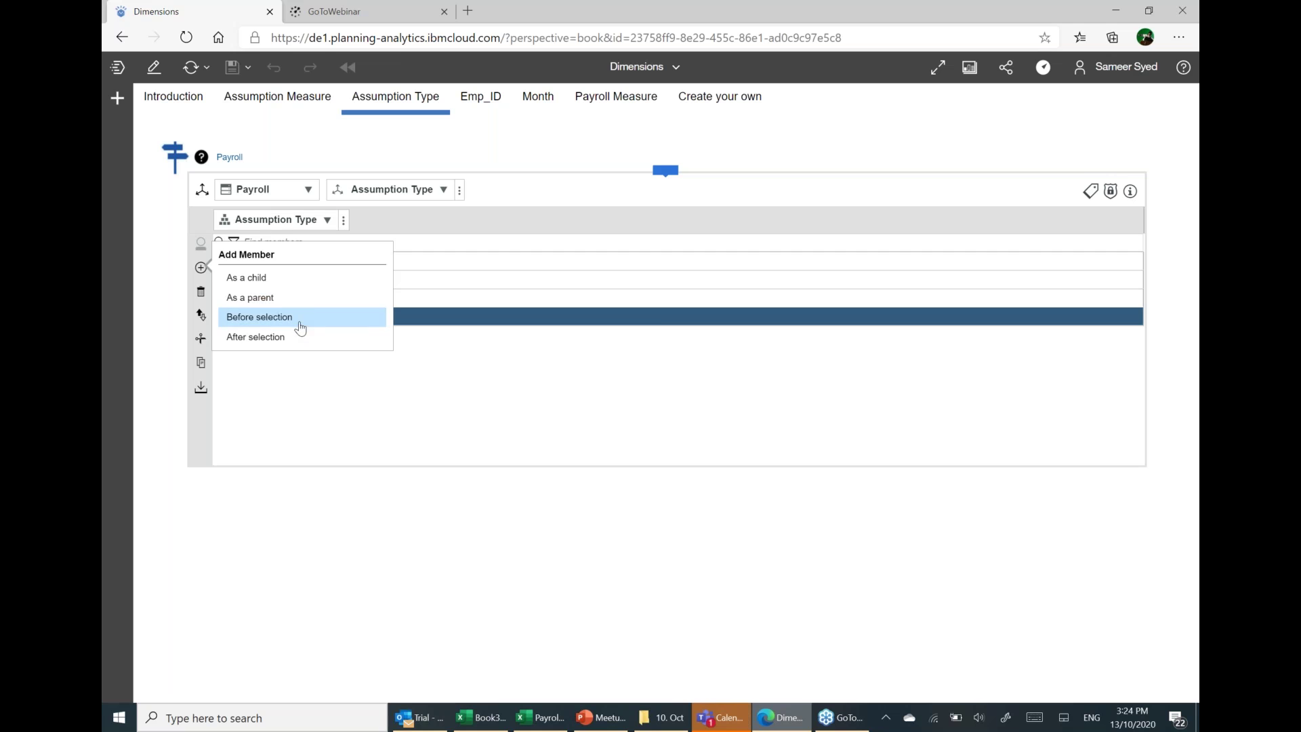
{"action": "left_click", "coordinate": [339, 337]}
{"action": "type", "text": "Covid Deduction %"}
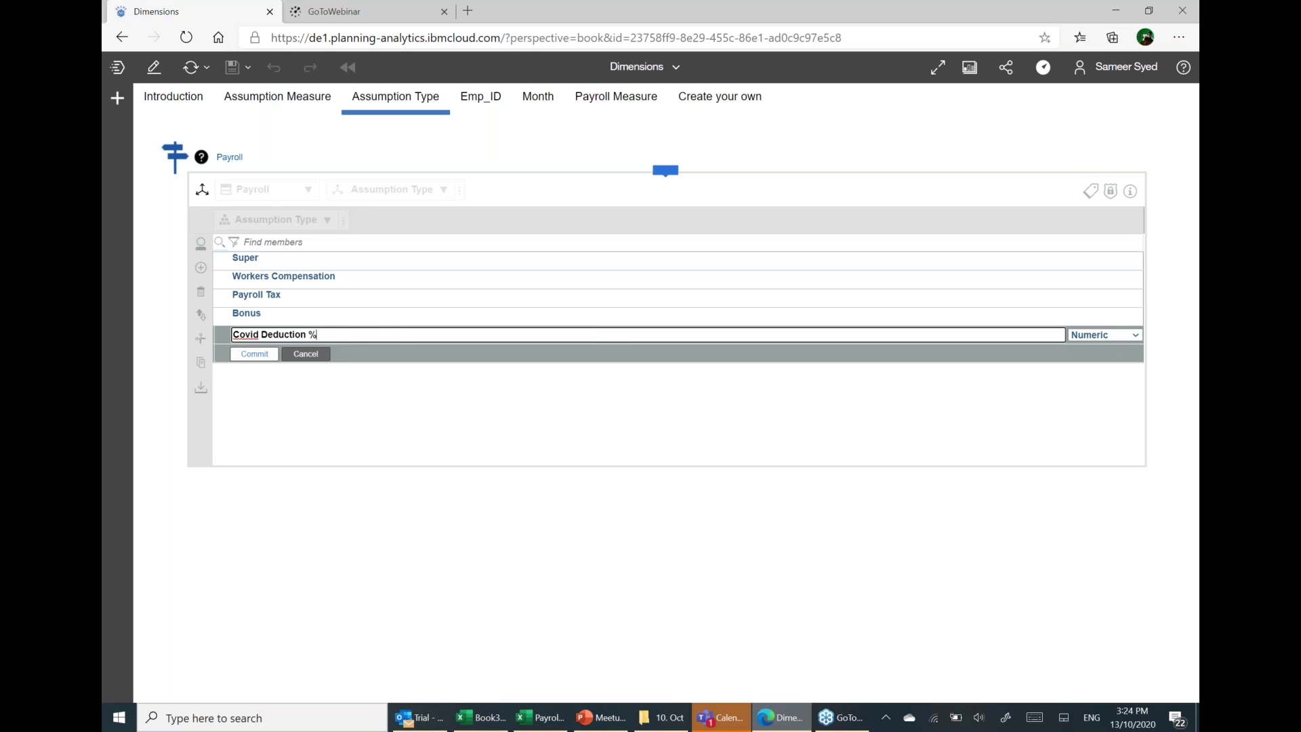
{"action": "left_click", "coordinate": [256, 355]}
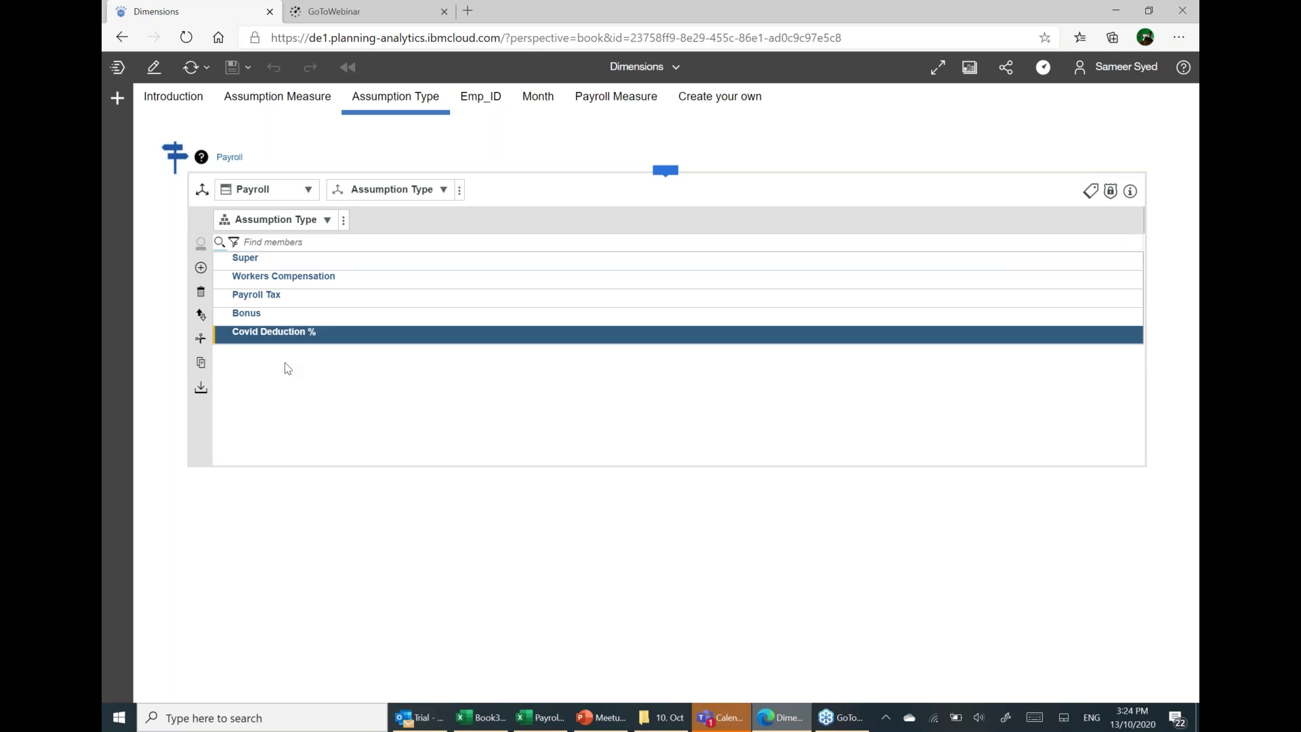
Set the number format of the Covid Deduction % member to Percentage.
{"action": "left_click", "coordinate": [311, 338]}
{"action": "right_click", "coordinate": [313, 339]}
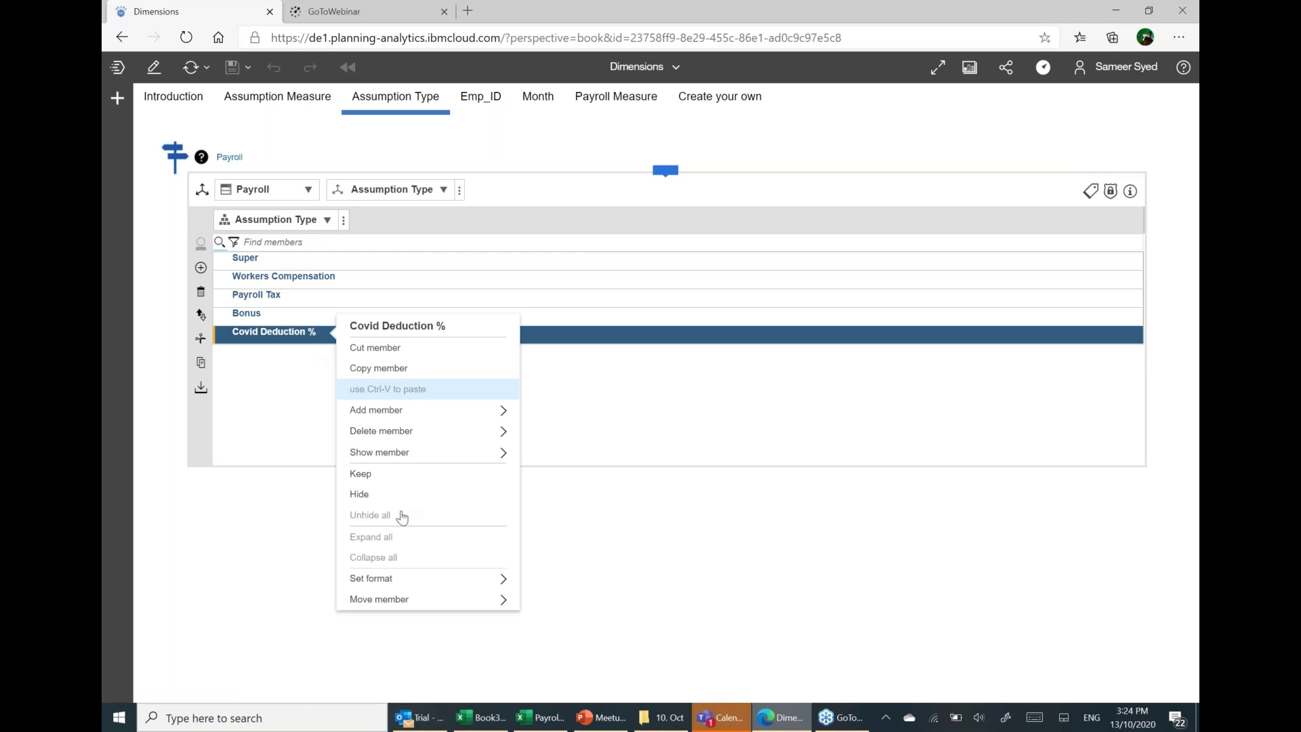
{"action": "left_click", "coordinate": [400, 577]}
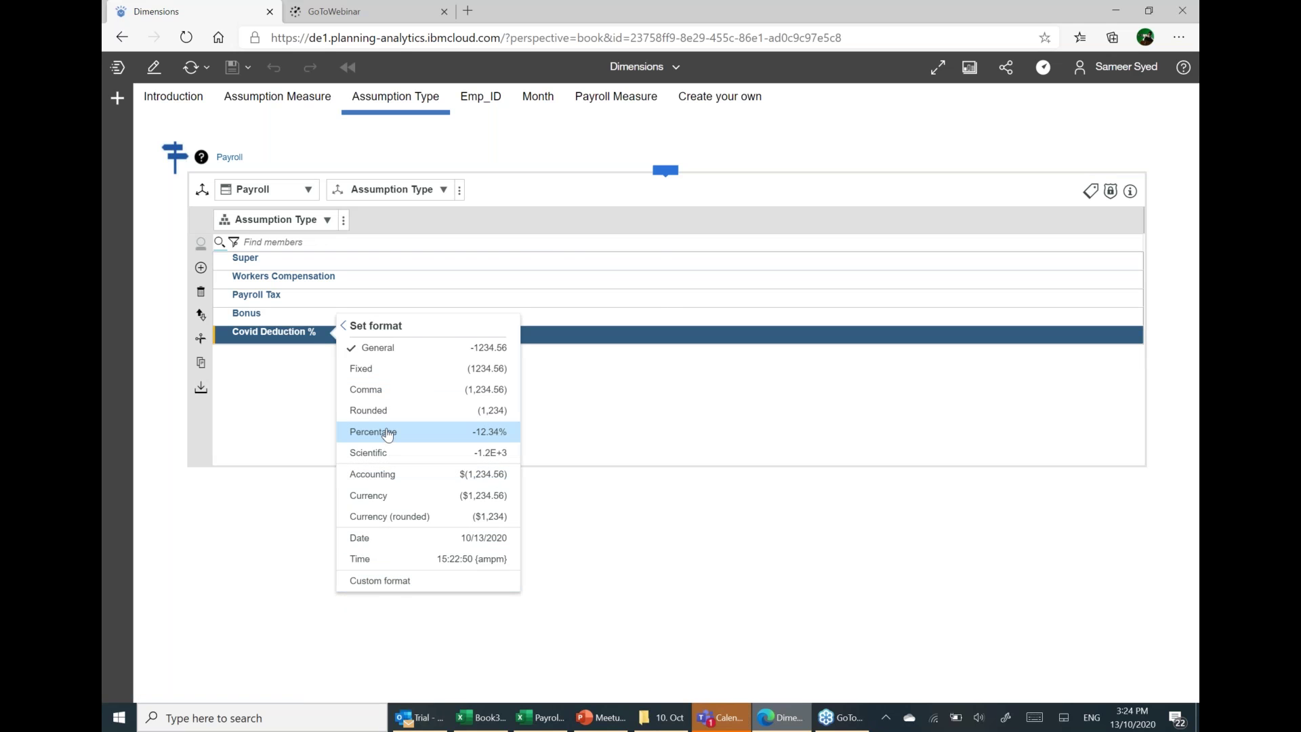
{"action": "left_click", "coordinate": [433, 431]}
{"action": "mouse_move", "coordinate": [667, 174]}
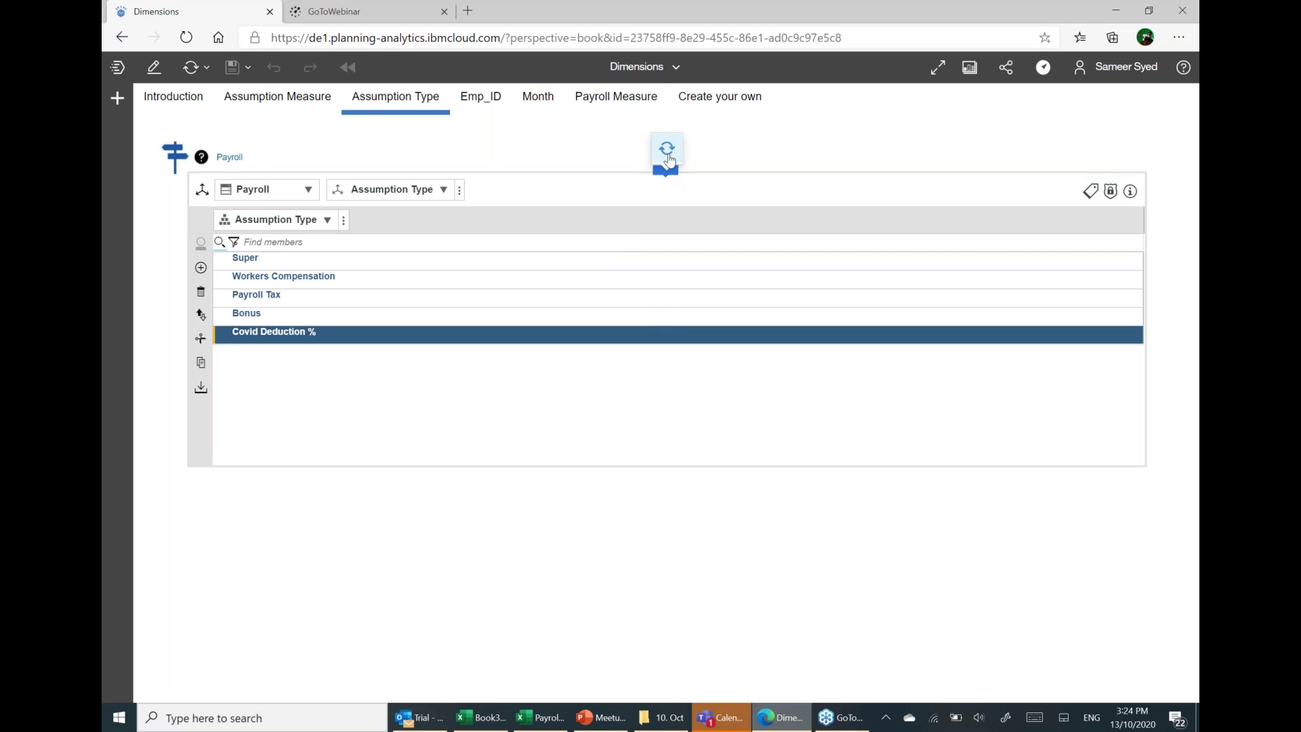
In the Cubes book's Assumption view, refresh the data, widen the row headers and set the Covid Deduction % percentage to 20%.
{"action": "left_click", "coordinate": [647, 66]}
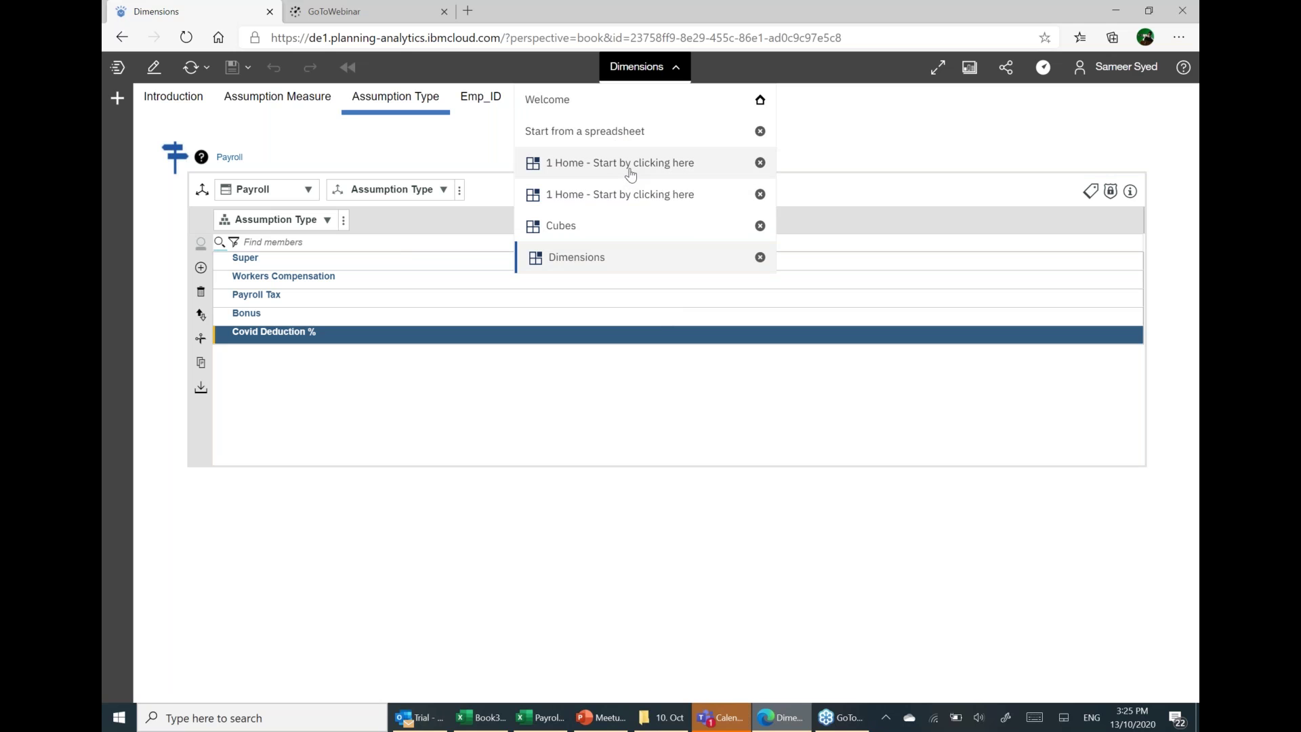
{"action": "left_click", "coordinate": [630, 174]}
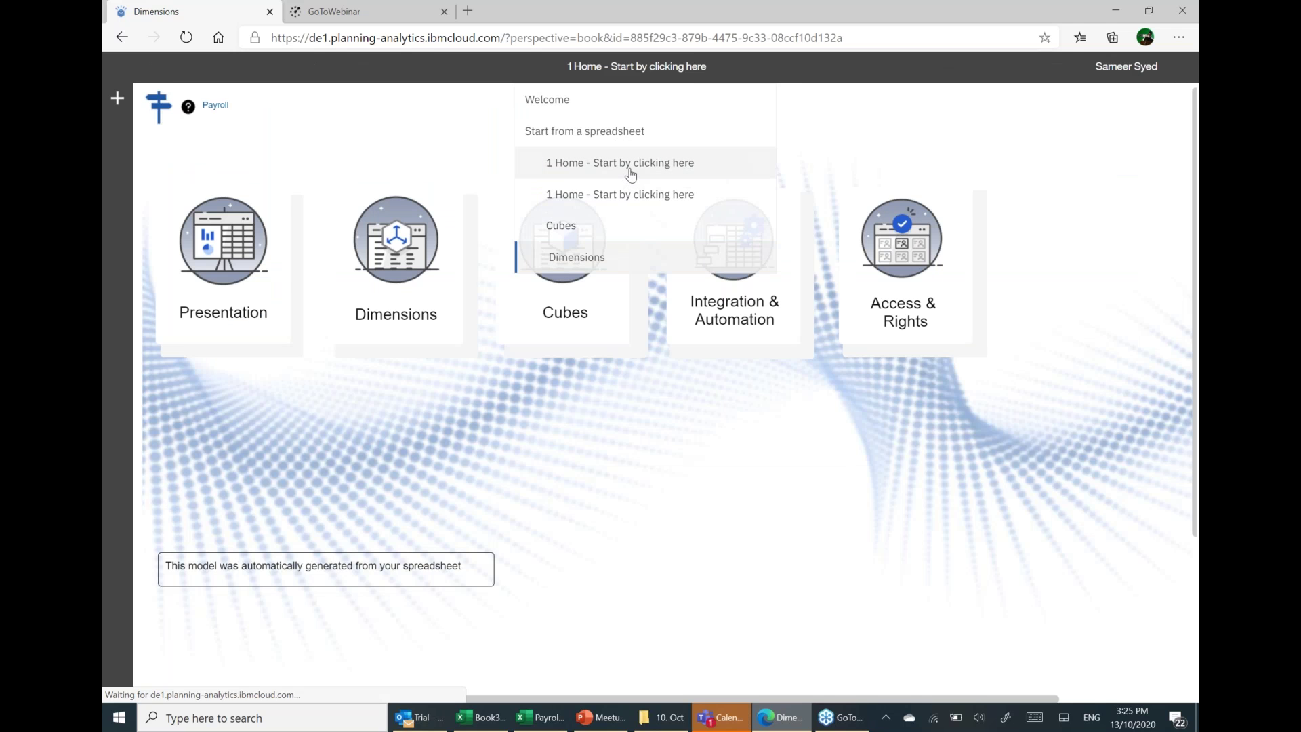
{"action": "left_click", "coordinate": [613, 232]}
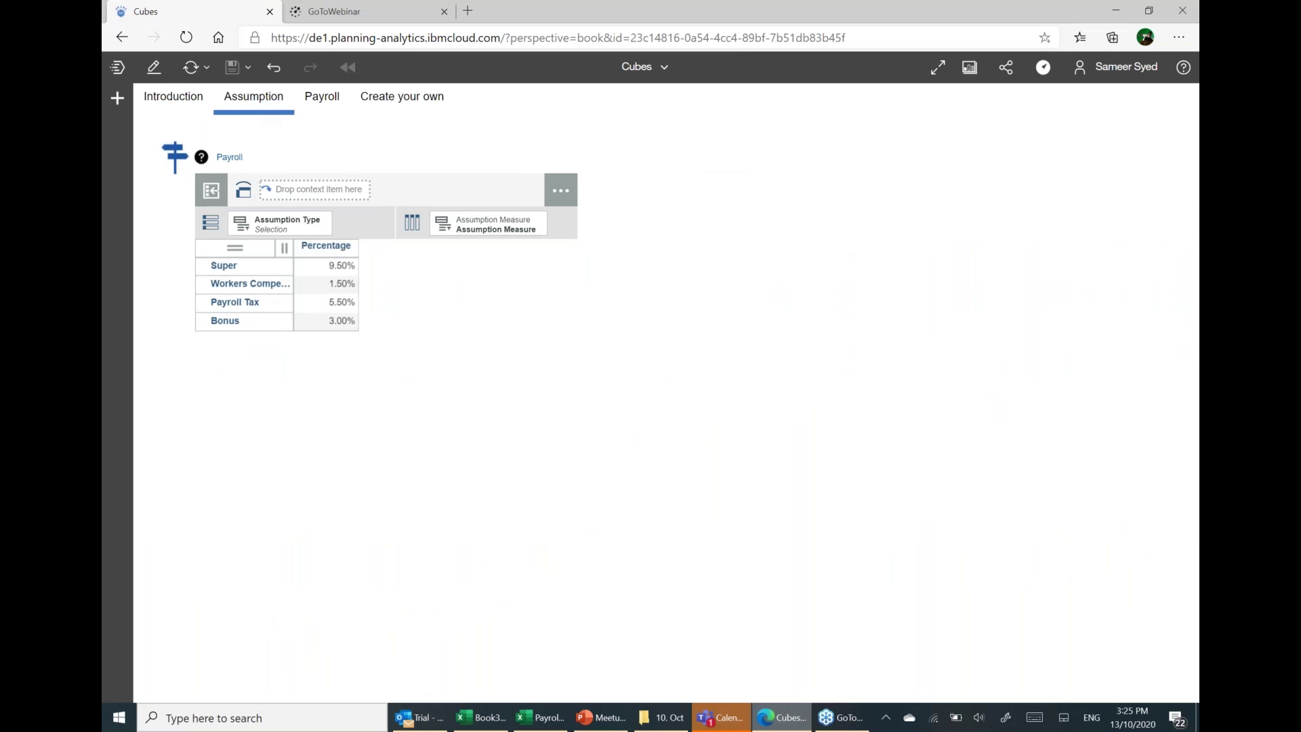
{"action": "left_click", "coordinate": [193, 71]}
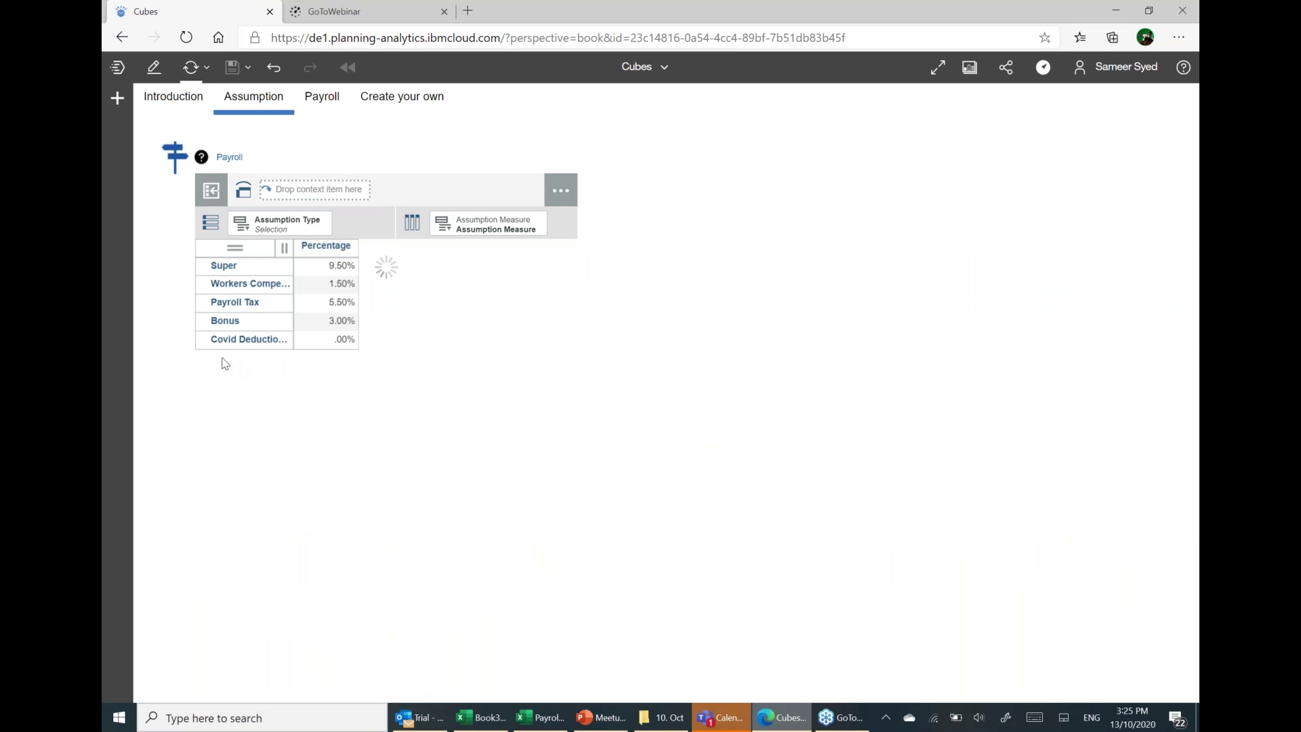
{"action": "left_click_drag", "start_coordinate": [283, 248], "coordinate": [340, 248]}
{"action": "left_click", "coordinate": [380, 342]}
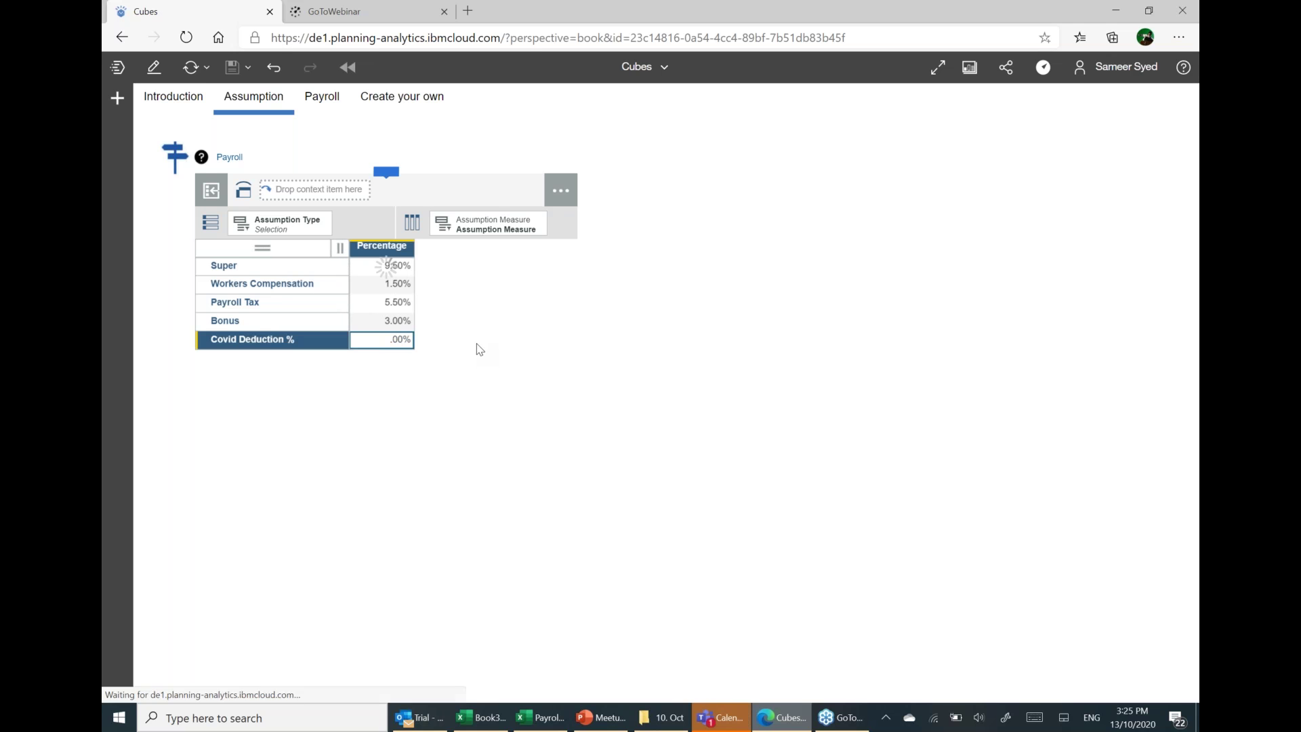
{"action": "left_click", "coordinate": [387, 323]}
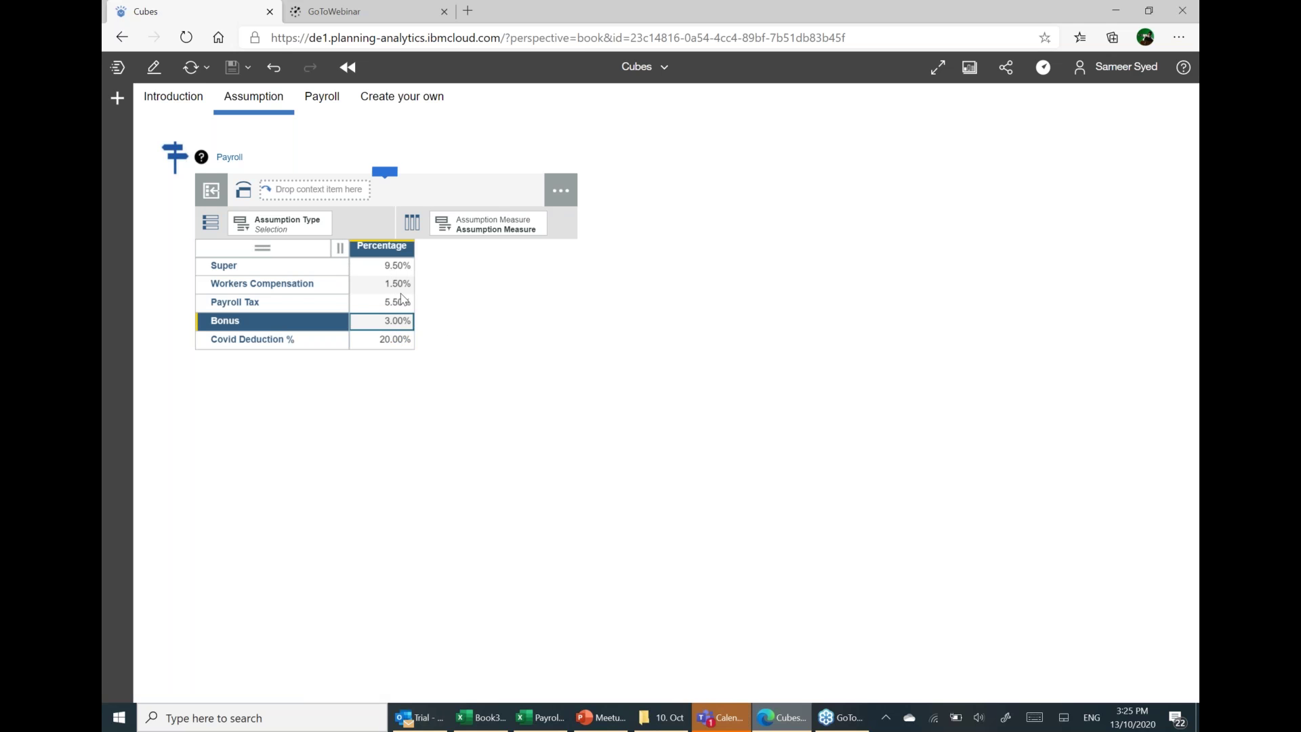
Check the Payroll cube, then add a numeric member Covid Deduction $ as a child of Total in the Payroll Measure dimension.
{"action": "left_click", "coordinate": [322, 106]}
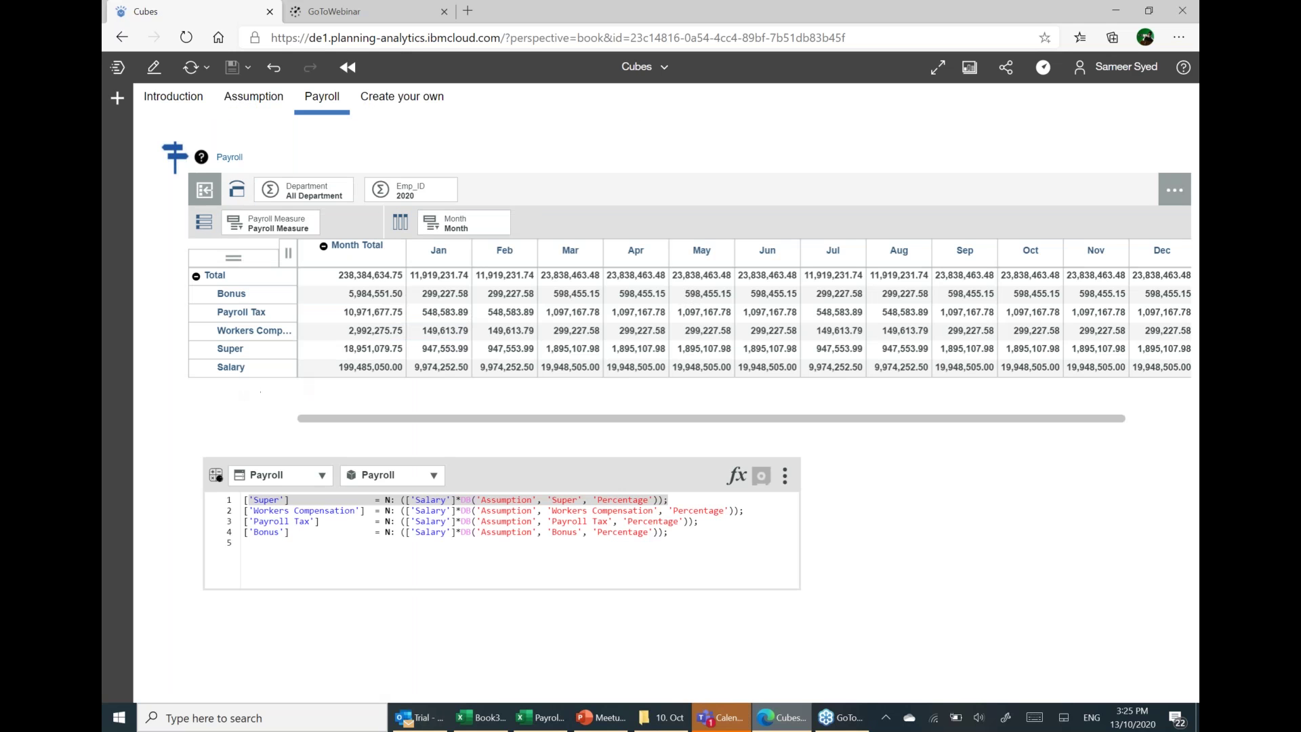
{"action": "left_click", "coordinate": [640, 66]}
{"action": "left_click", "coordinate": [596, 261]}
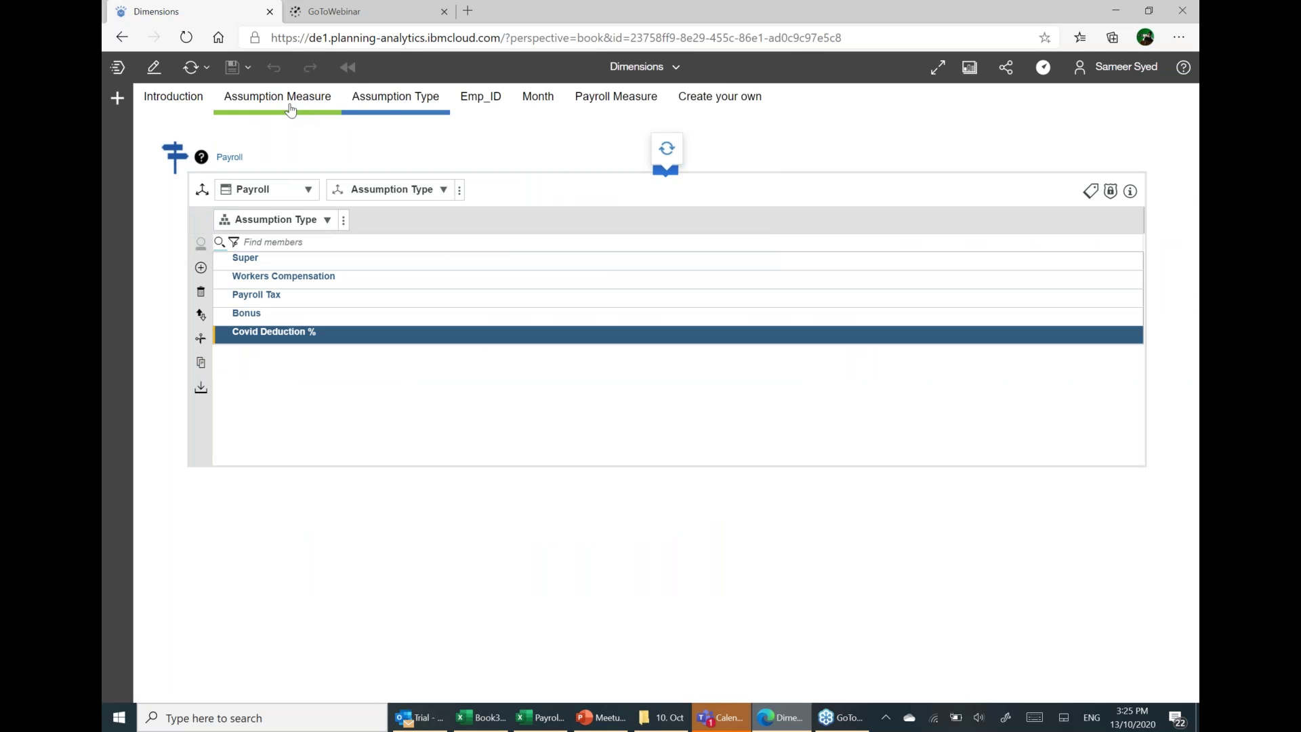
{"action": "left_click", "coordinate": [618, 107]}
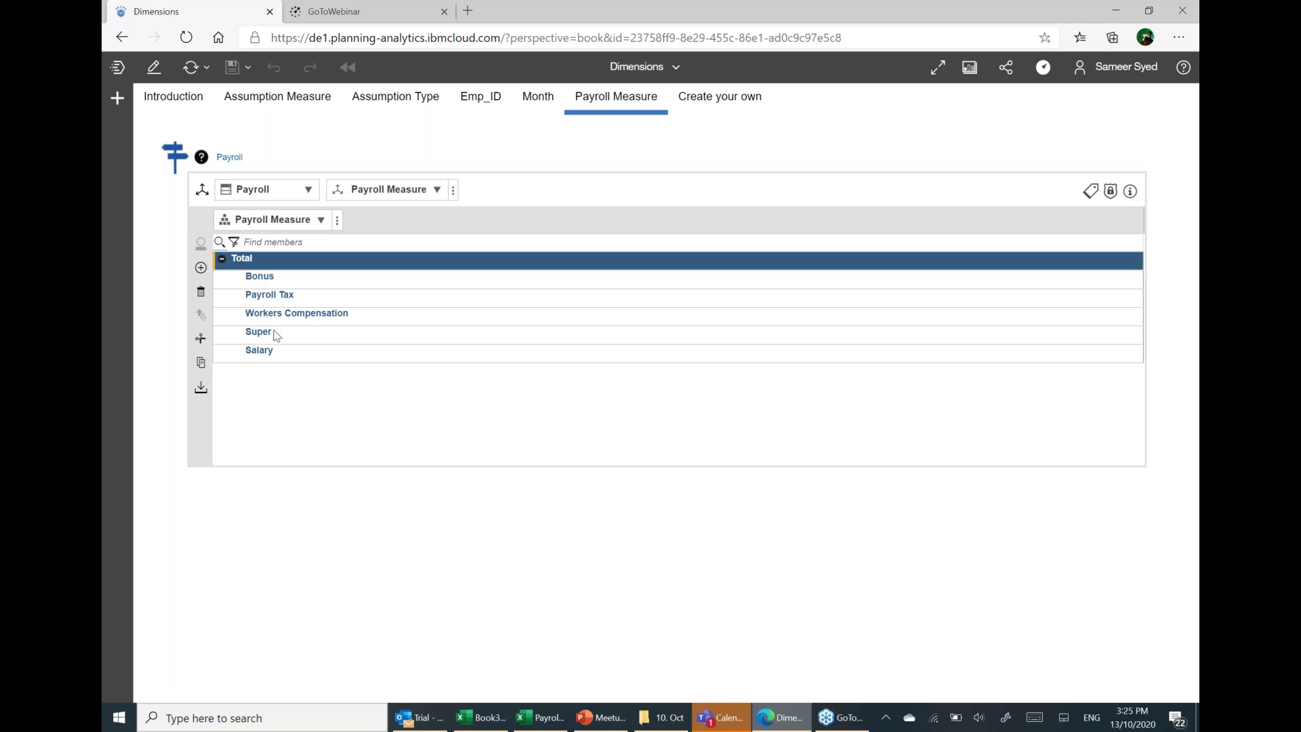
{"action": "left_click", "coordinate": [201, 271]}
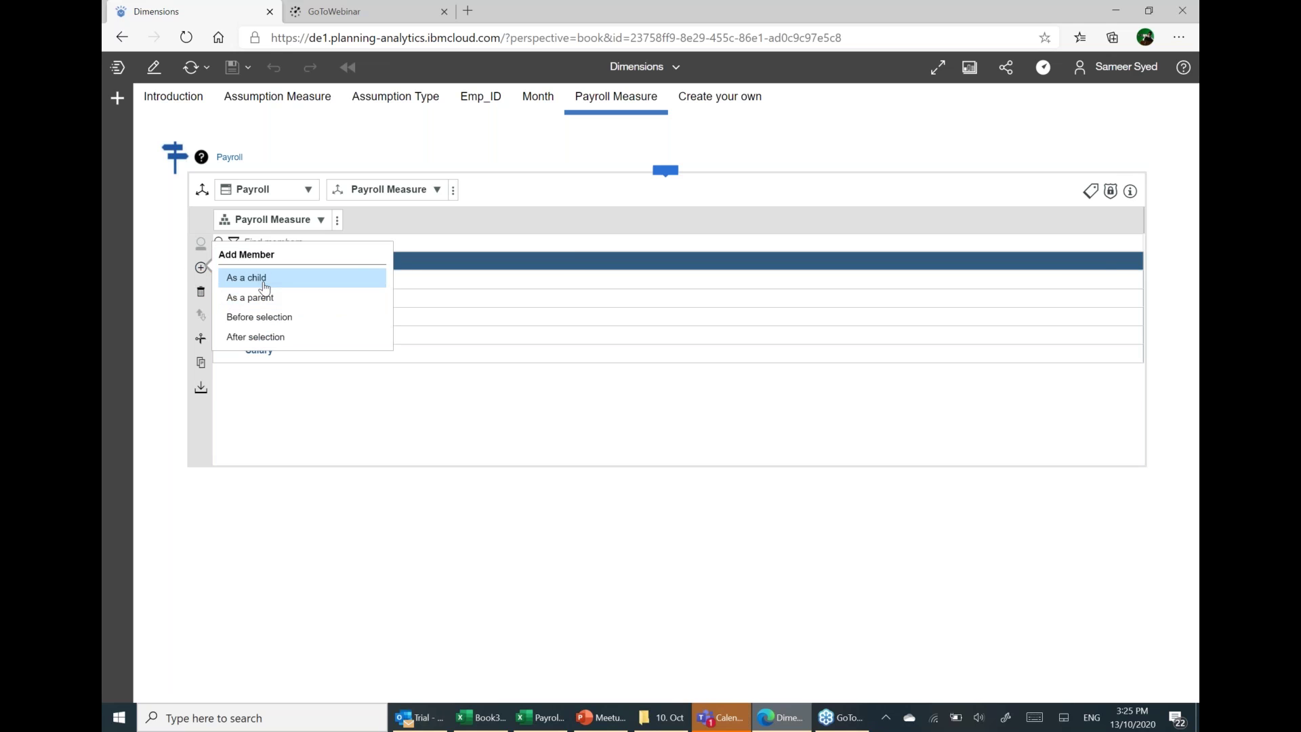
{"action": "left_click", "coordinate": [240, 275]}
{"action": "type", "text": "Covid Deduction $"}
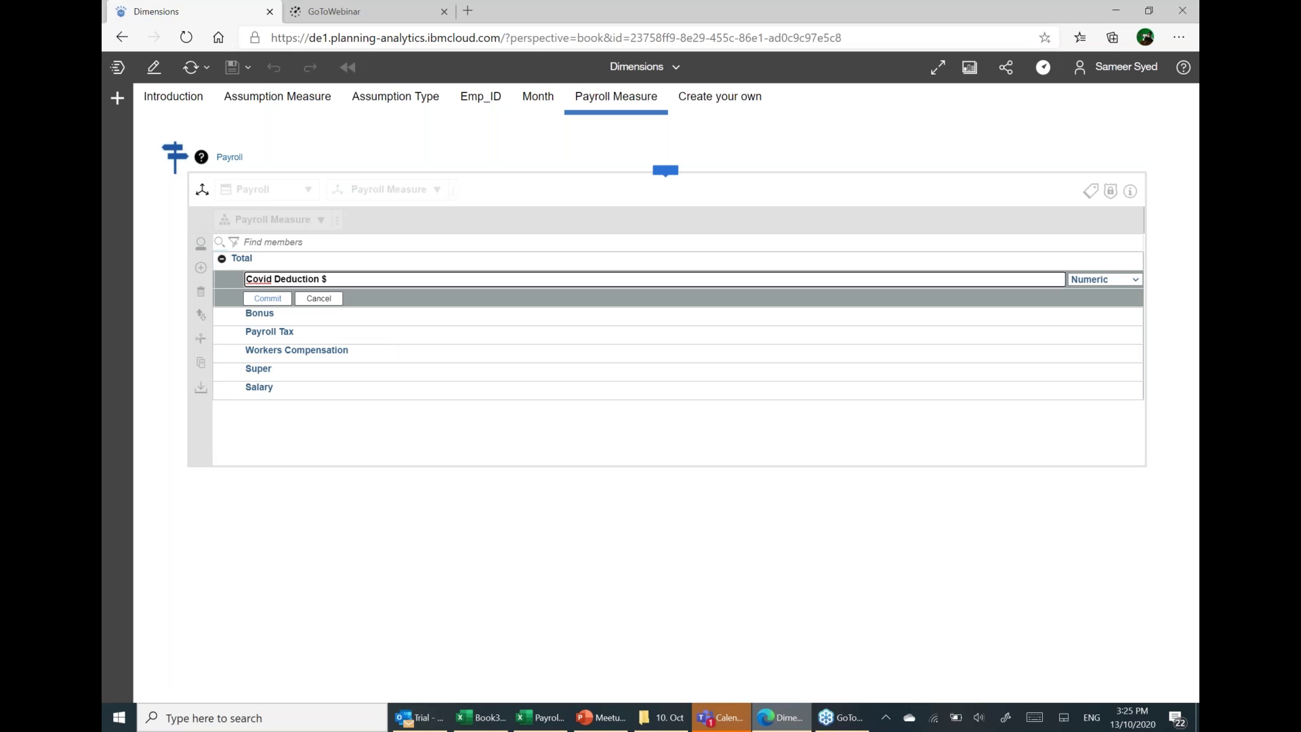
{"action": "left_click", "coordinate": [267, 298]}
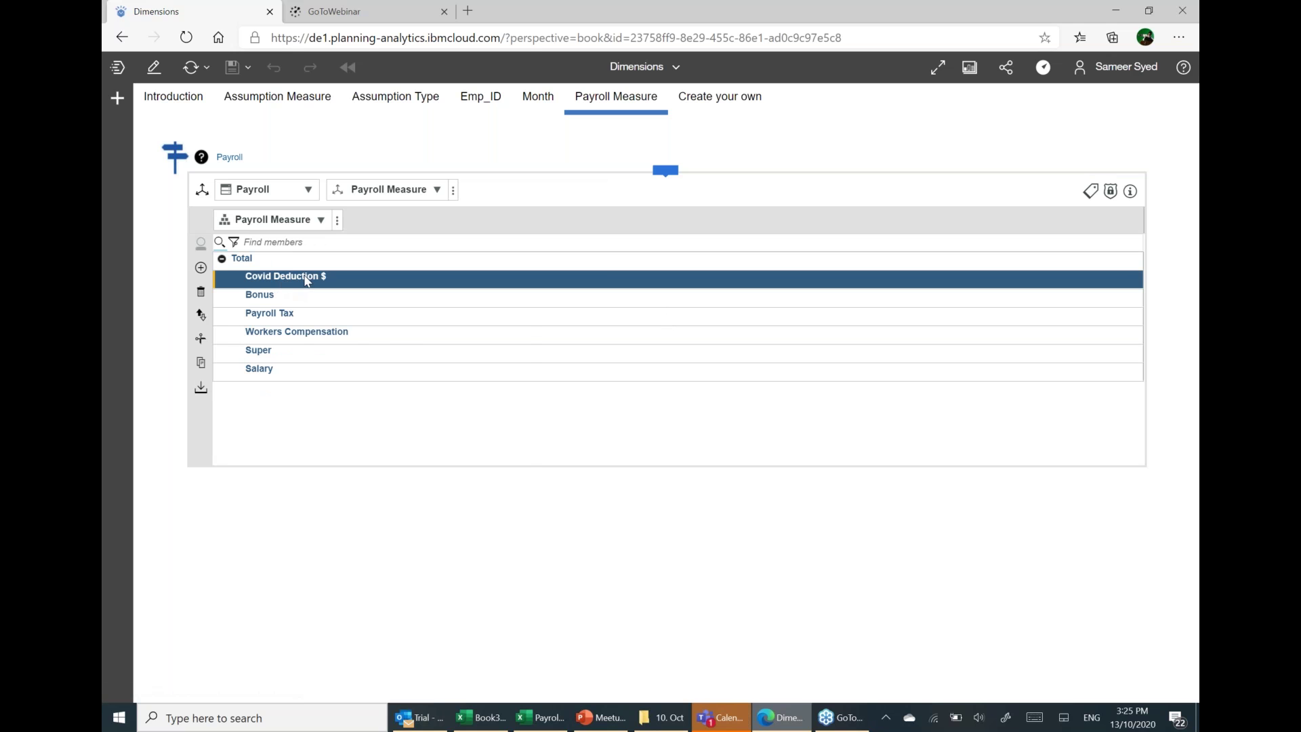
Set the number format of the Covid Deduction $ member to Comma.
{"action": "right_click", "coordinate": [287, 282]}
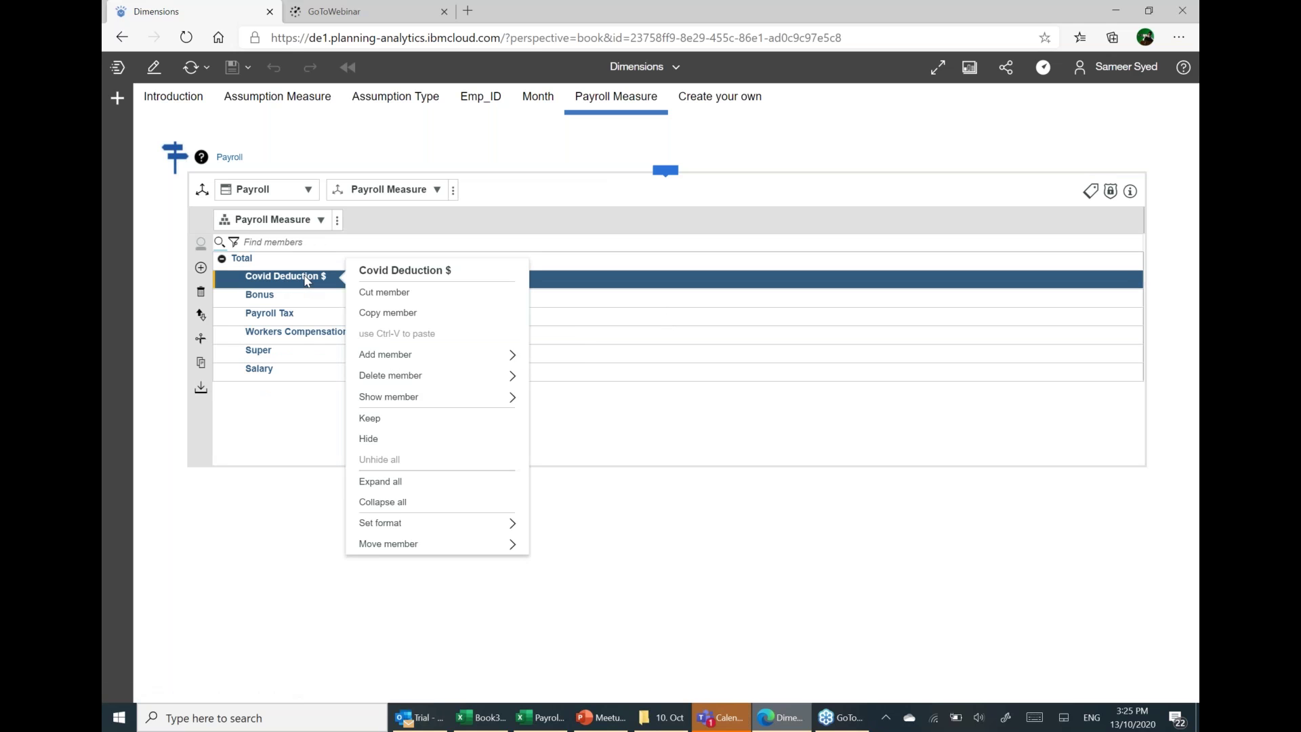
{"action": "left_click", "coordinate": [421, 523]}
{"action": "left_click", "coordinate": [415, 328]}
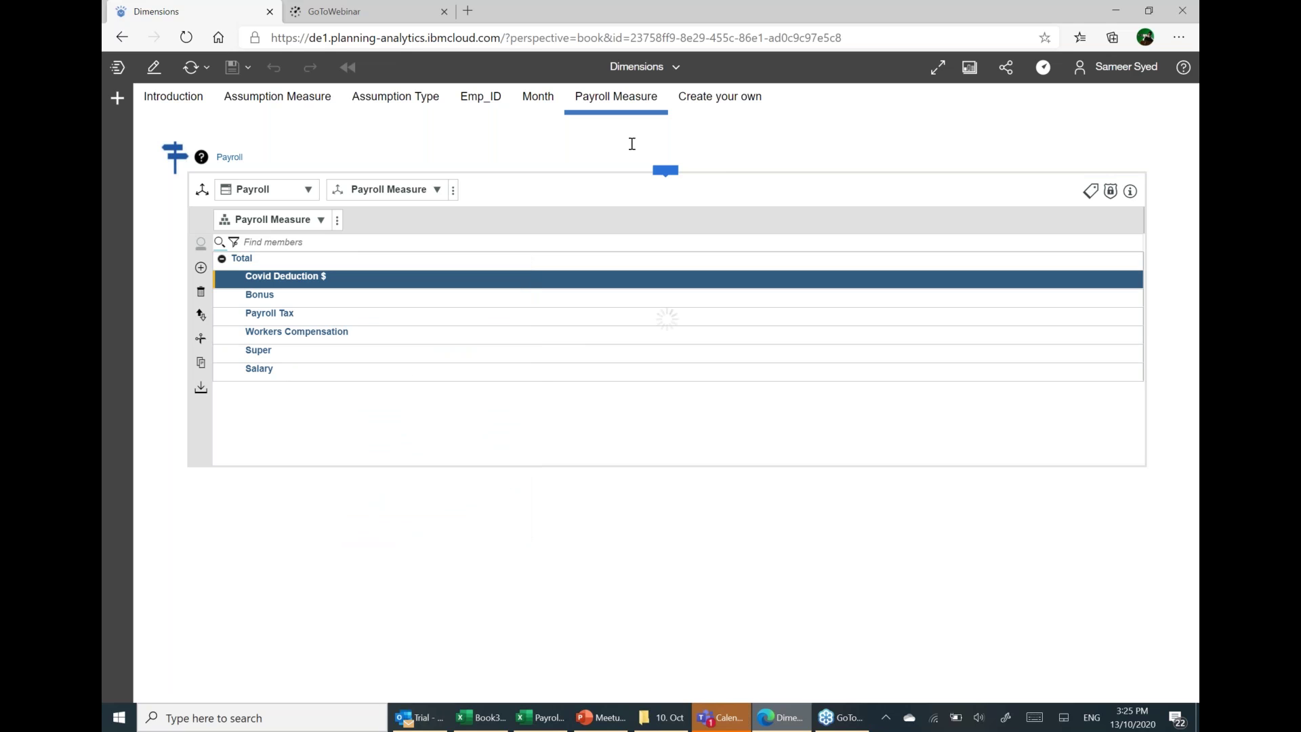
{"action": "mouse_move", "coordinate": [665, 168]}
Refresh the Payroll view in the Cubes book, widen its row headers and inspect the Covid Deduction $ values.
{"action": "left_click", "coordinate": [640, 67]}
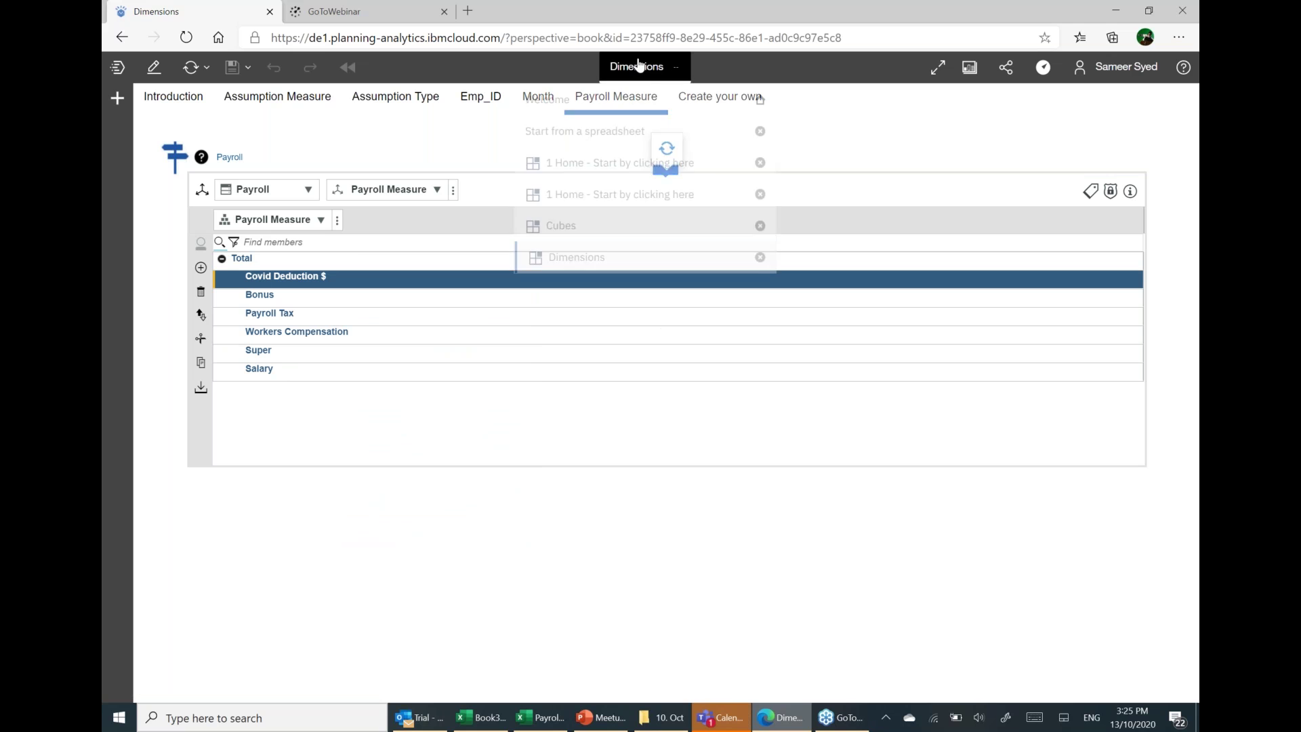
{"action": "left_click", "coordinate": [604, 224]}
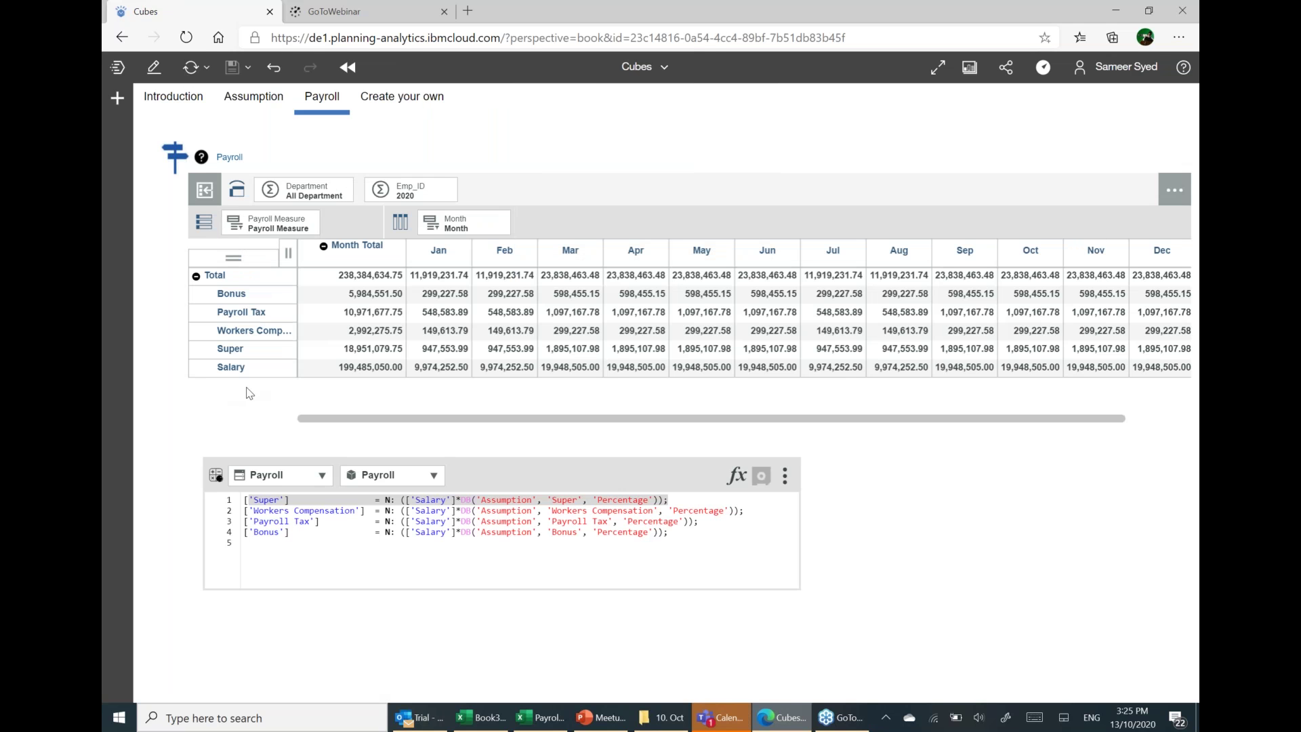
{"action": "left_click", "coordinate": [192, 68]}
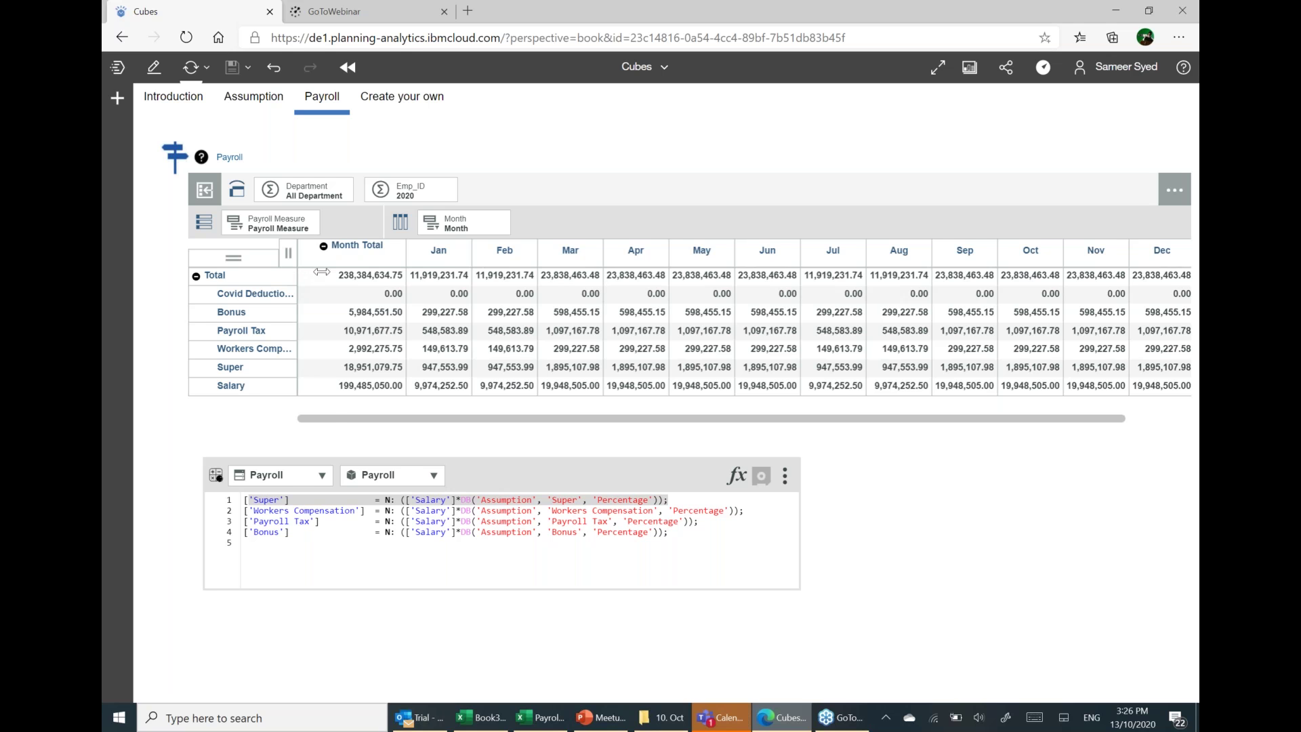
{"action": "left_click_drag", "start_coordinate": [298, 271], "coordinate": [340, 270]}
{"action": "left_click", "coordinate": [409, 298]}
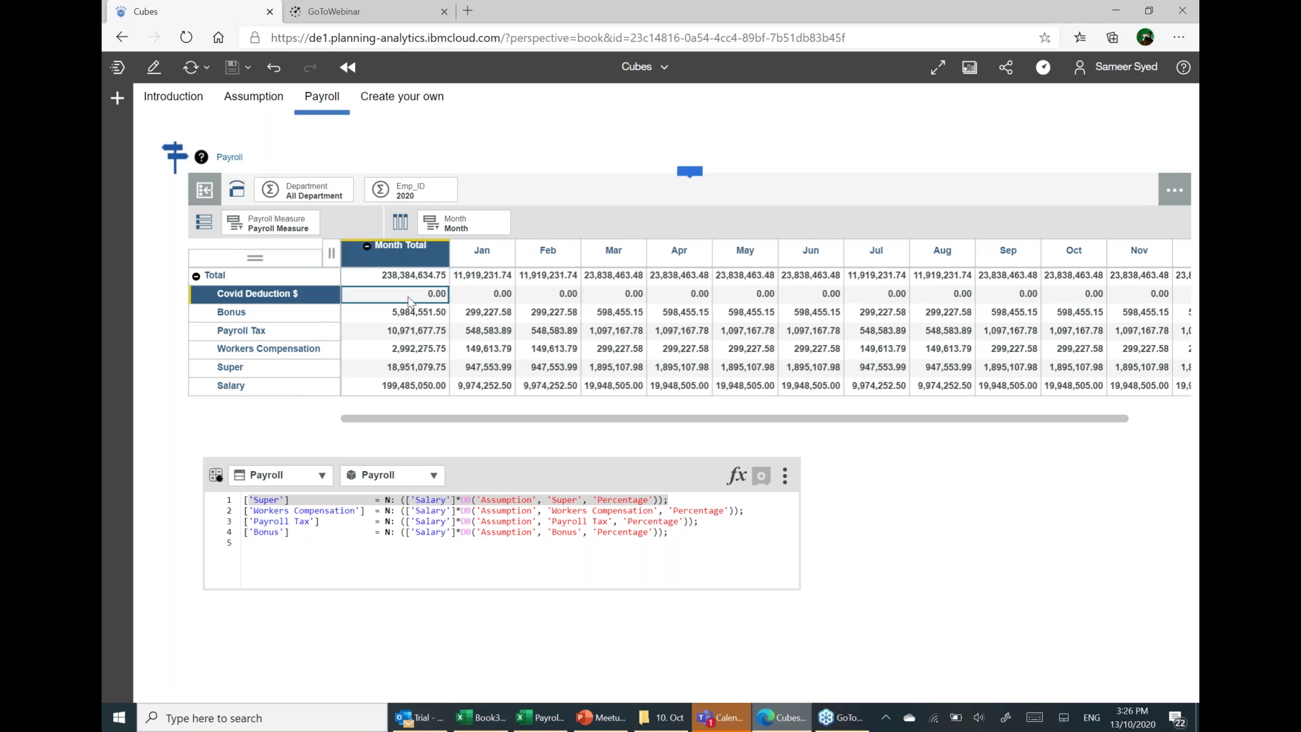
{"action": "key", "text": "Right"}
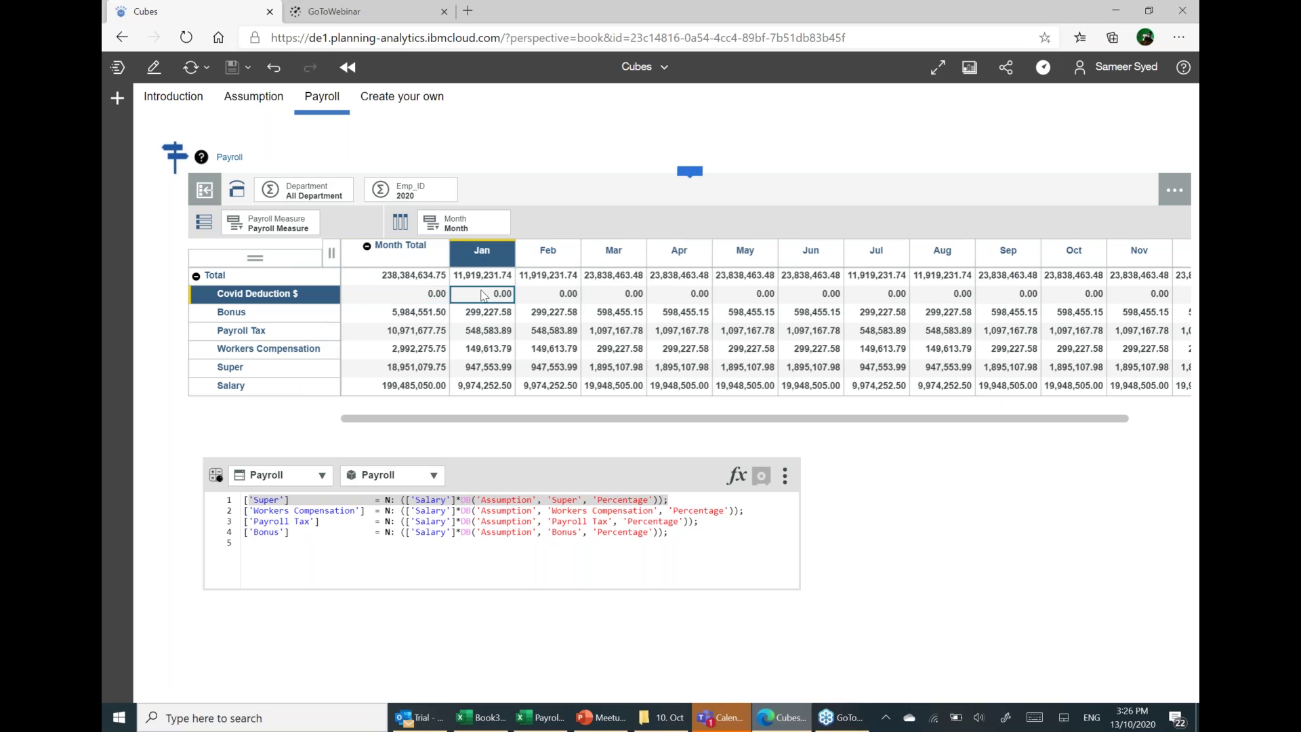
{"action": "left_click", "coordinate": [435, 299]}
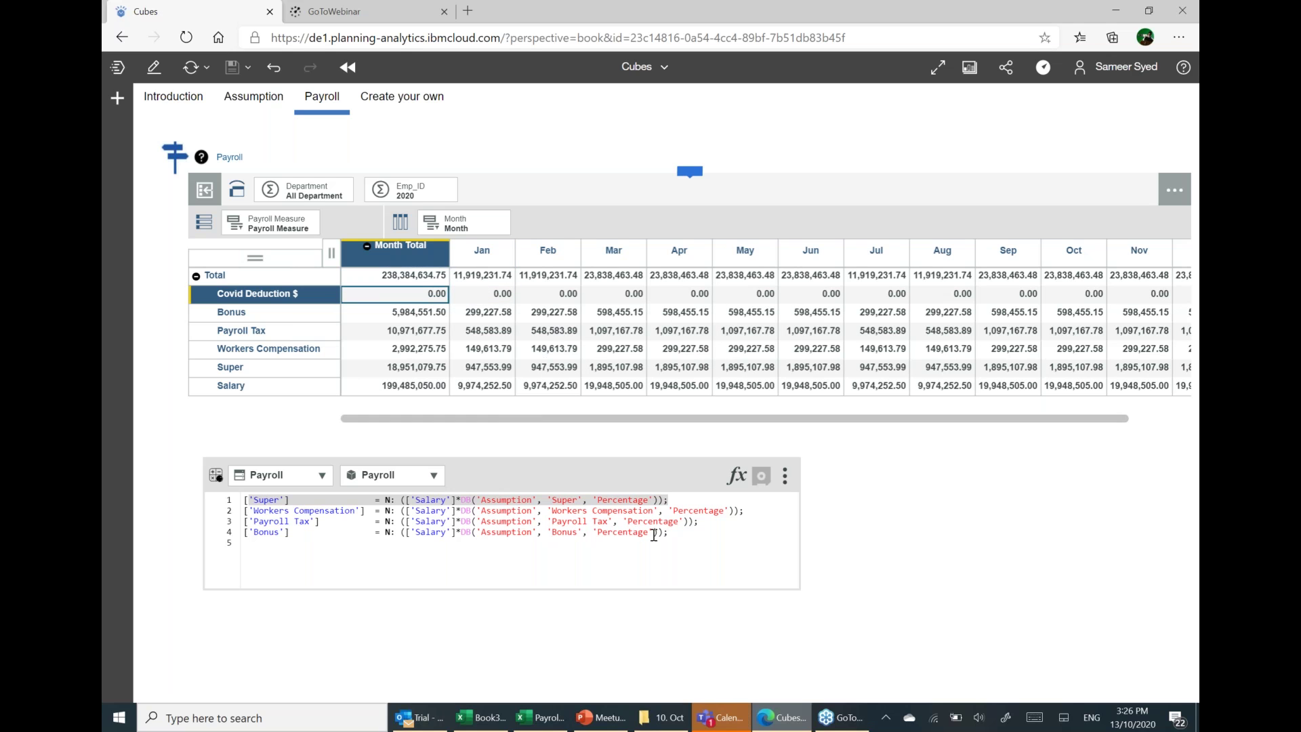
Copy the Bonus rule in the Payroll rules and paste it onto line 5.
{"action": "left_click_drag", "start_coordinate": [683, 531], "coordinate": [225, 539]}
{"action": "key", "text": "ctrl+c"}
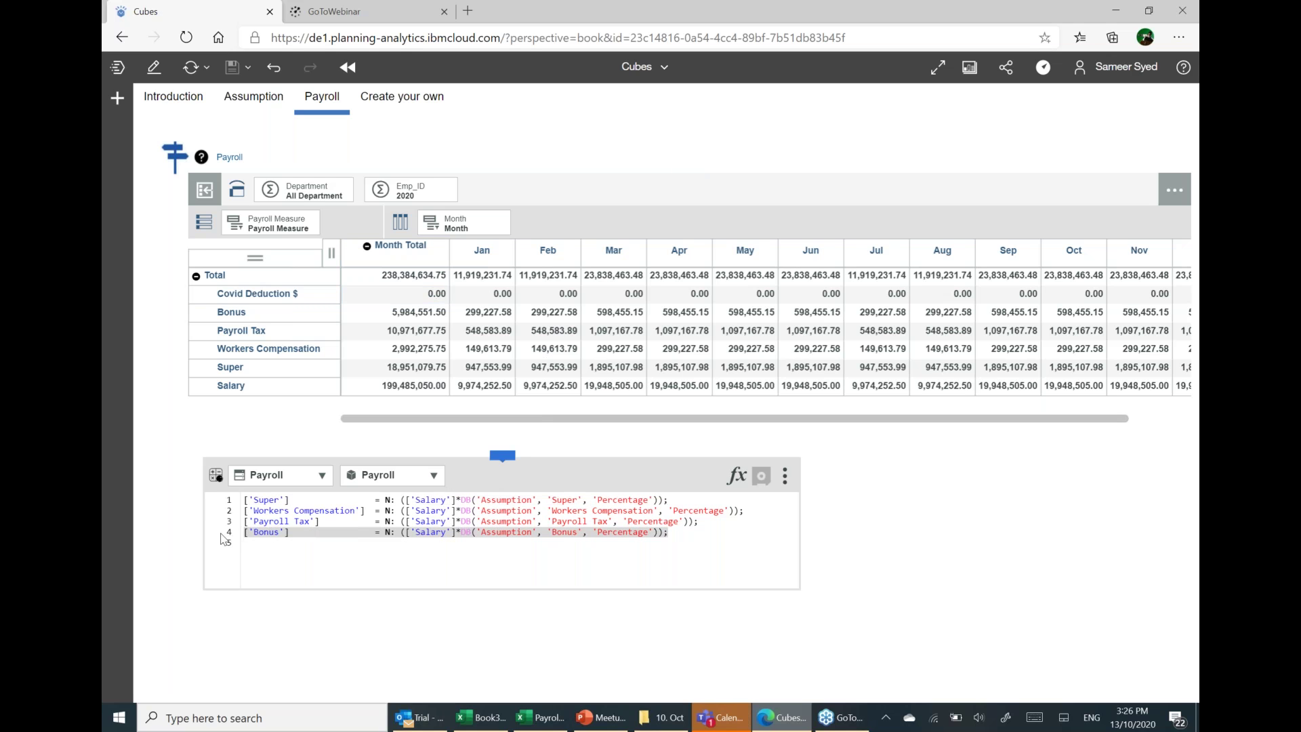
{"action": "left_click", "coordinate": [256, 546]}
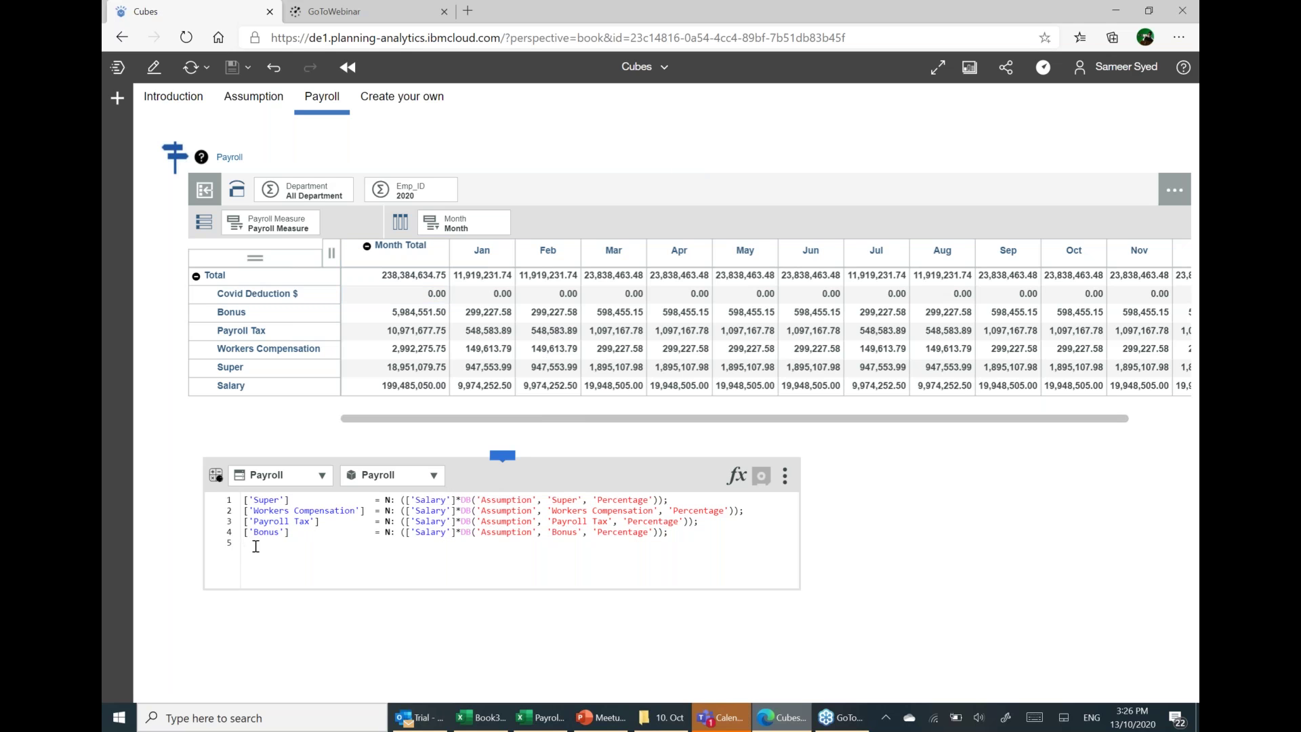
{"action": "key", "text": "ctrl+v"}
Change the target measure of the rule on line 5 to 'Covid Deduction $' and realign its equals sign with the rules above.
{"action": "left_click", "coordinate": [254, 543]}
{"action": "type", "text": "Covid D"}
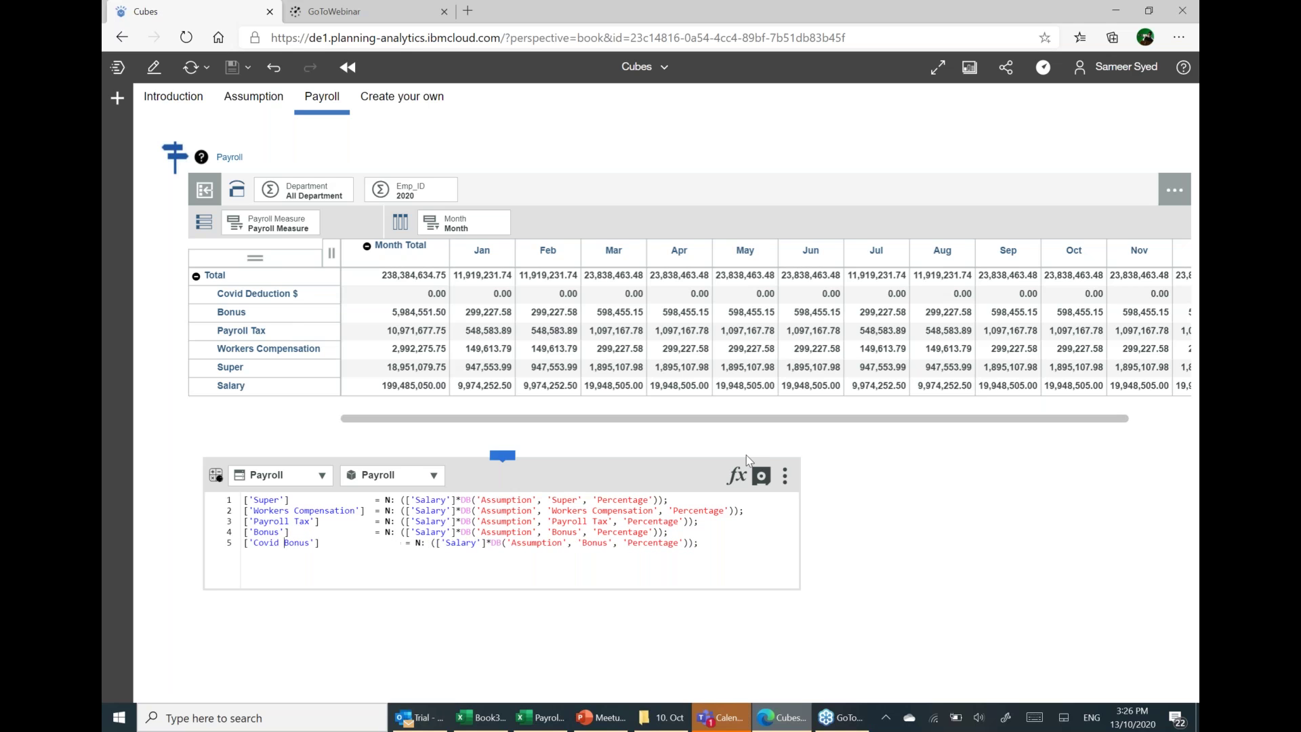
{"action": "type", "text": "eduction $"}
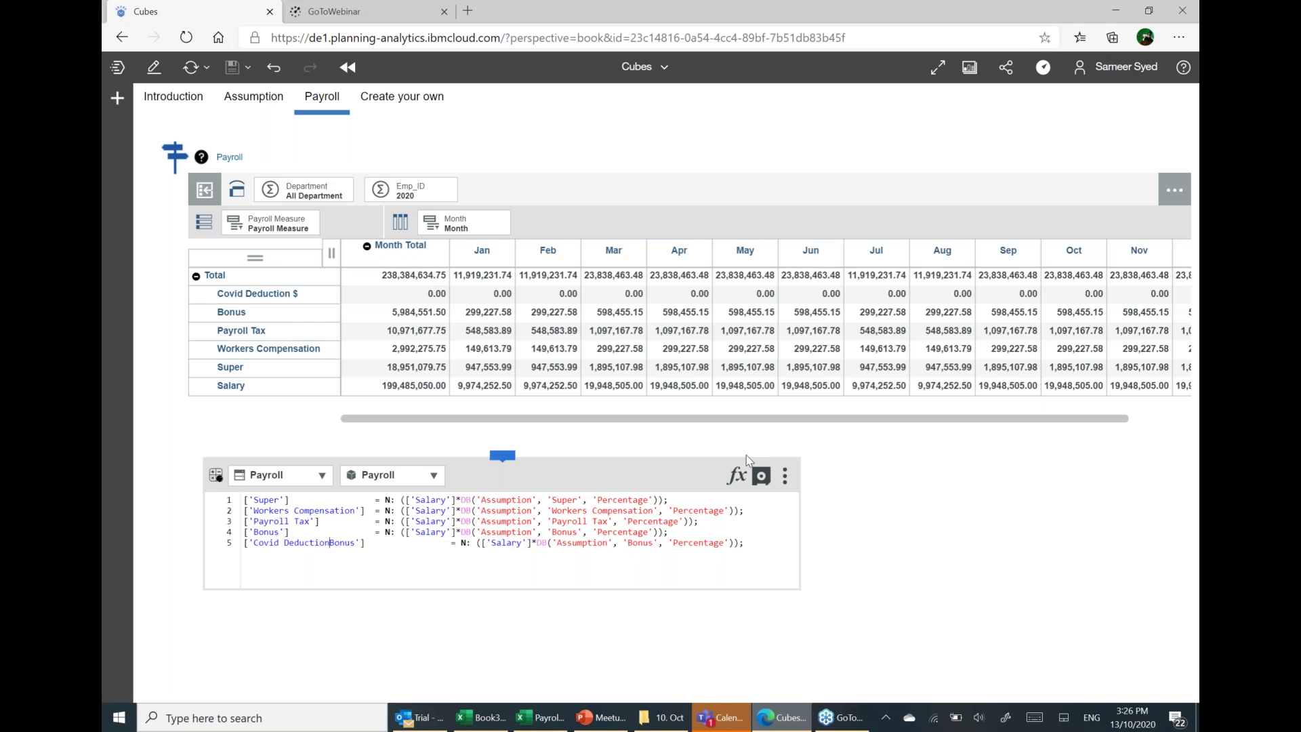
{"action": "key", "text": "Delete"}
{"action": "key", "text": "Delete"}
{"action": "key", "text": "Delete"}
{"action": "key", "text": "Delete"}
{"action": "key", "text": "Delete"}
{"action": "key", "text": "Right"}
{"action": "key", "text": "Right"}
{"action": "key", "text": "Right"}
{"action": "key", "text": "Delete"}
{"action": "key", "text": "Delete"}
{"action": "key", "text": "Delete"}
{"action": "key", "text": "Delete"}
{"action": "key", "text": "Delete"}
{"action": "key", "text": "Delete"}
{"action": "key", "text": "Delete"}
{"action": "key", "text": "Delete"}
{"action": "key", "text": "Delete"}
{"action": "key", "text": "Delete"}
{"action": "key", "text": "Delete"}
{"action": "key", "text": "Delete"}
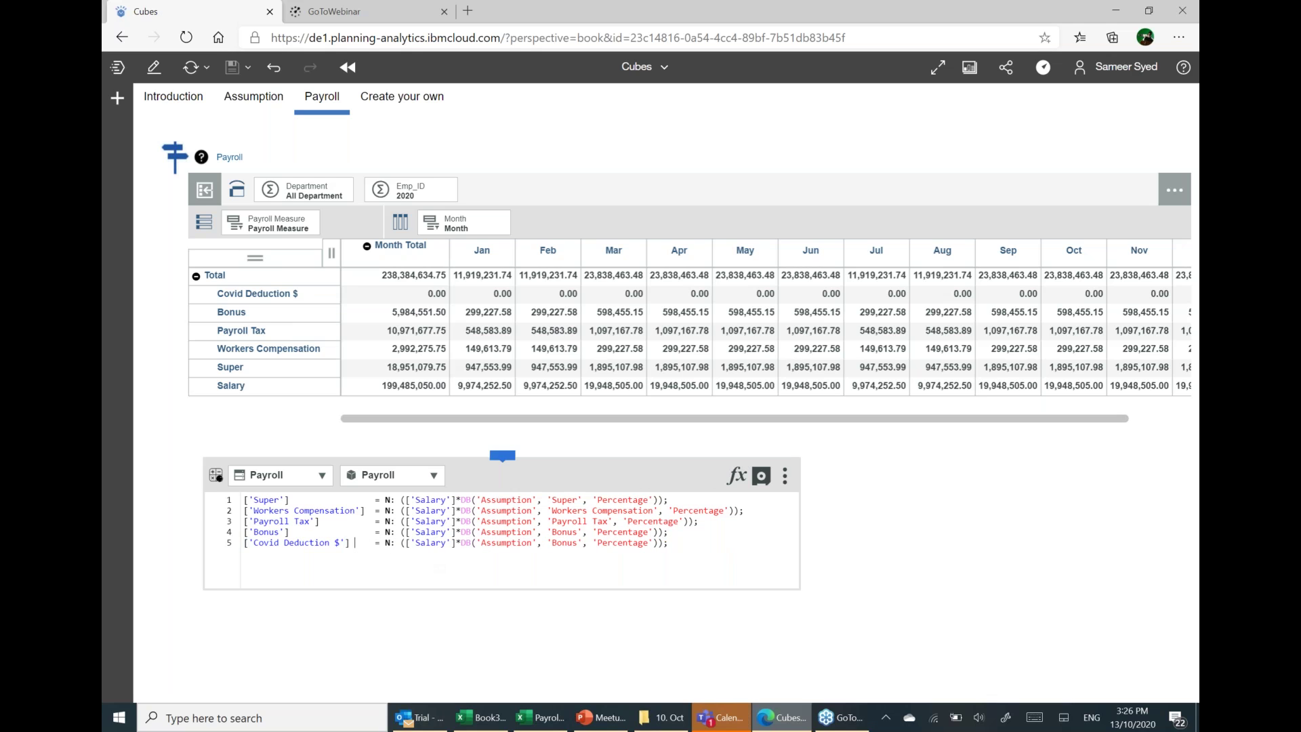
Change the assumption looked up by the Covid Deduction $ rule on line 5 to 'Covid Deduction %' and save the Payroll rules.
{"action": "left_click_drag", "start_coordinate": [409, 542], "coordinate": [538, 543]}
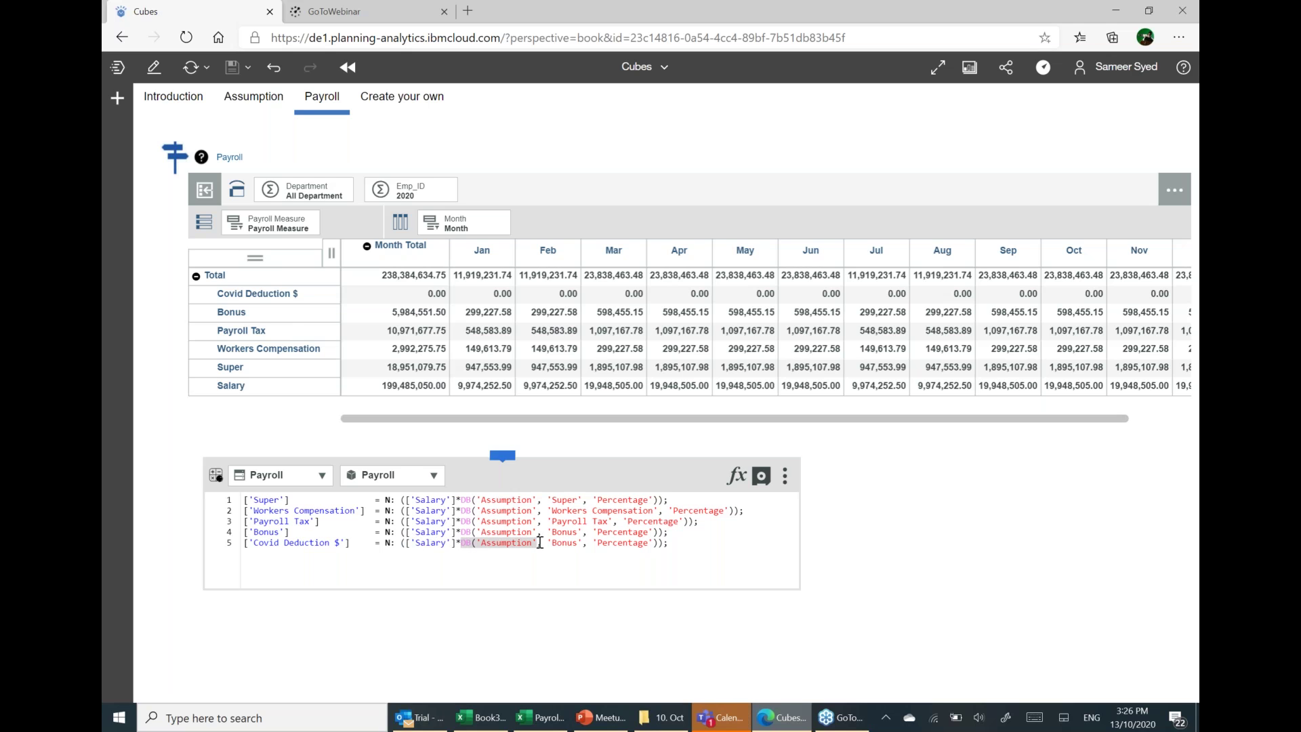
{"action": "left_click", "coordinate": [254, 99]}
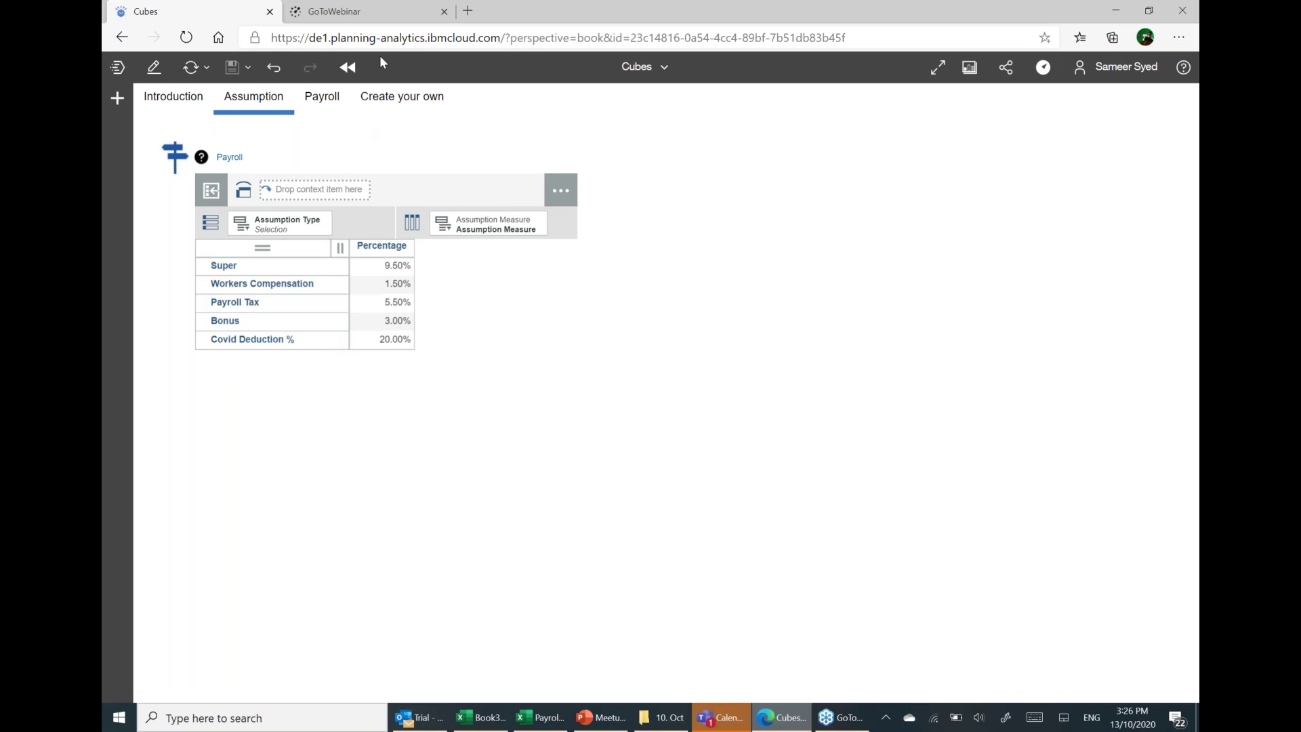
{"action": "left_click", "coordinate": [334, 105]}
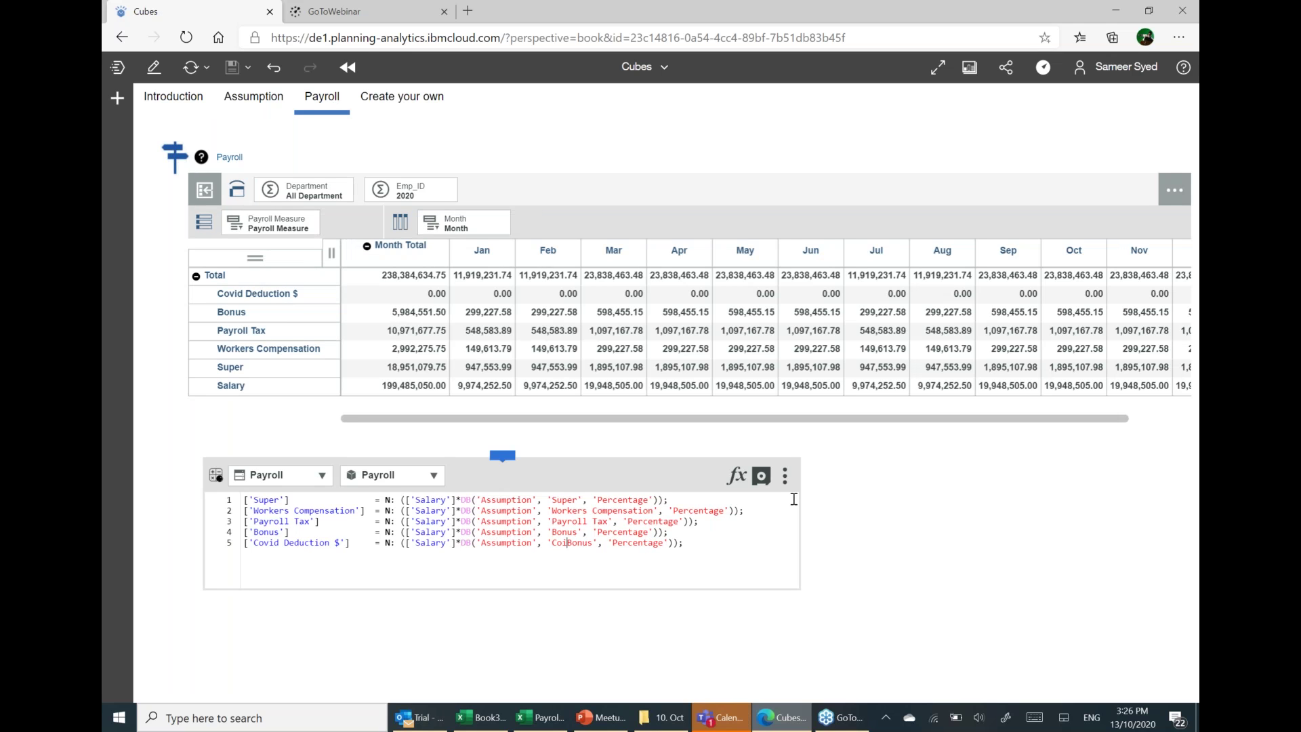
{"action": "type", "text": "vid Deducti"}
{"action": "type", "text": "on %"}
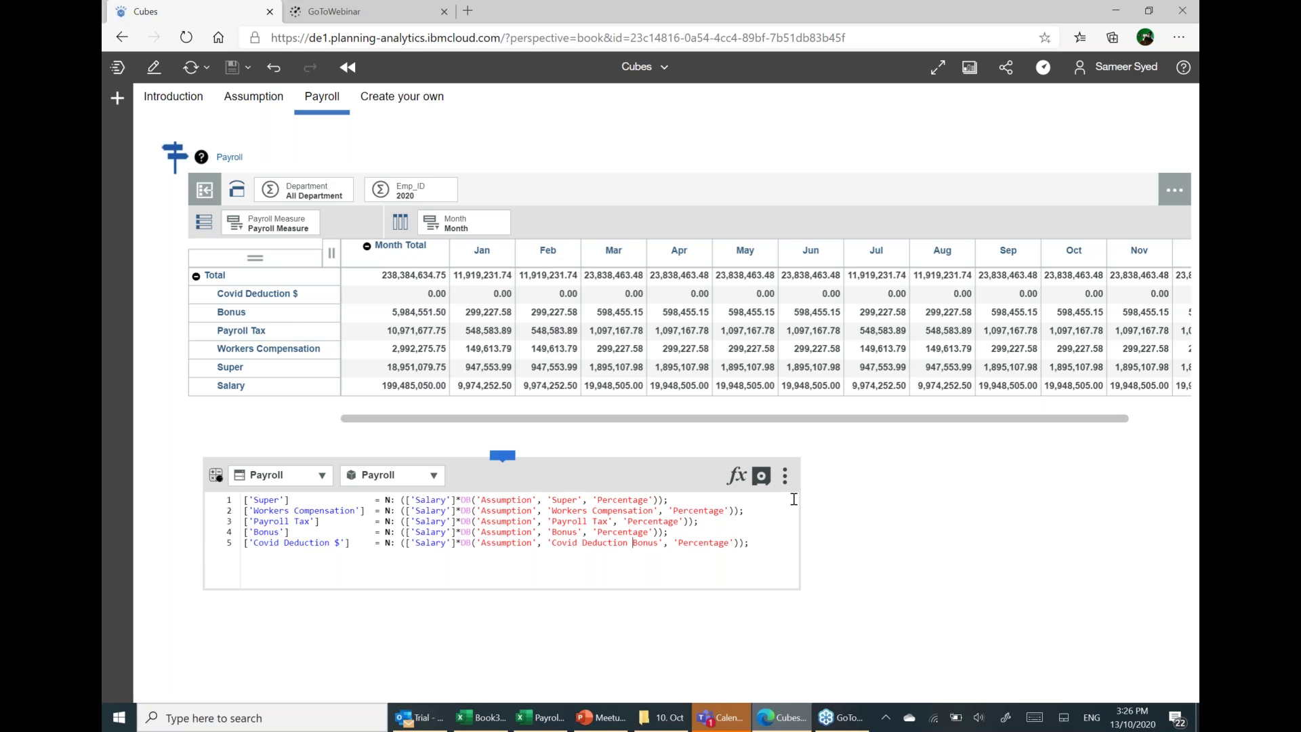
{"action": "key", "text": "Delete"}
{"action": "key", "text": "Delete"}
{"action": "key", "text": "Delete"}
{"action": "key", "text": "Delete"}
{"action": "key", "text": "Delete"}
{"action": "left_click", "coordinate": [761, 477]}
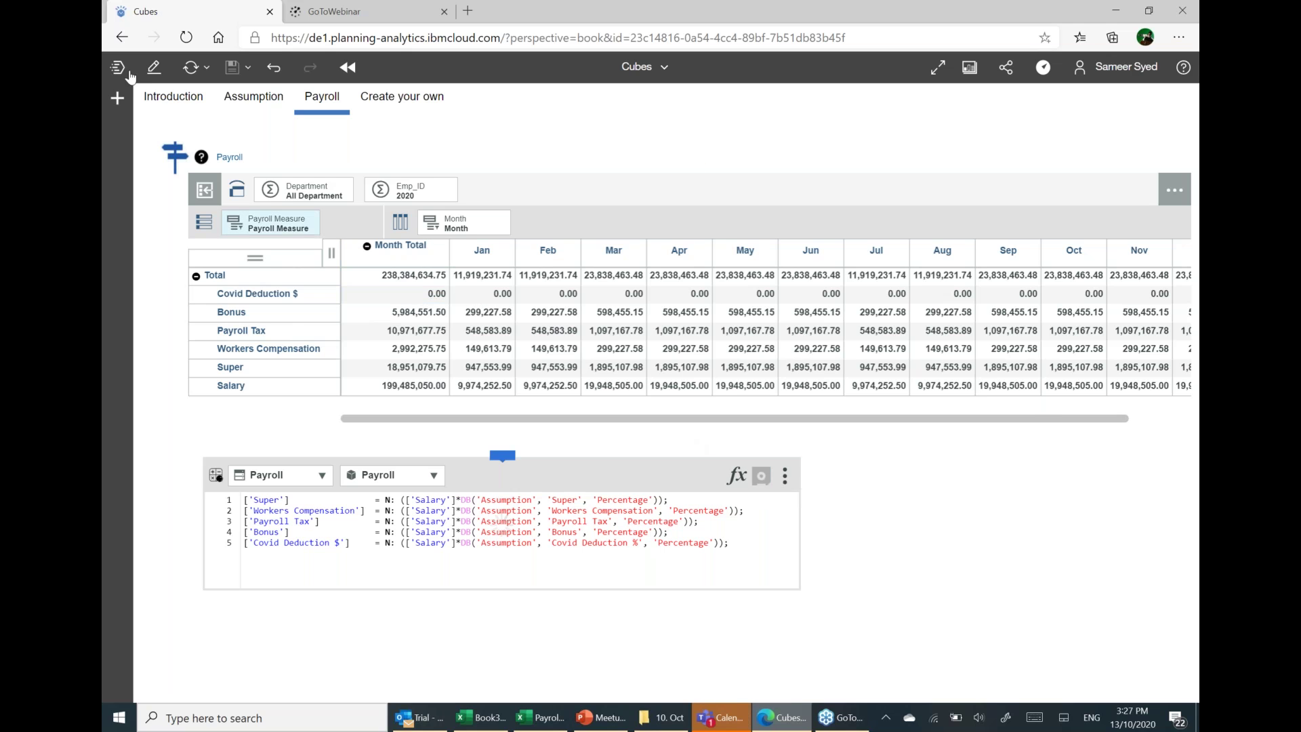
Refresh the Payroll view and compare the Month Total of Covid Deduction $ with Salary and the assumption percentage.
{"action": "left_click", "coordinate": [191, 69]}
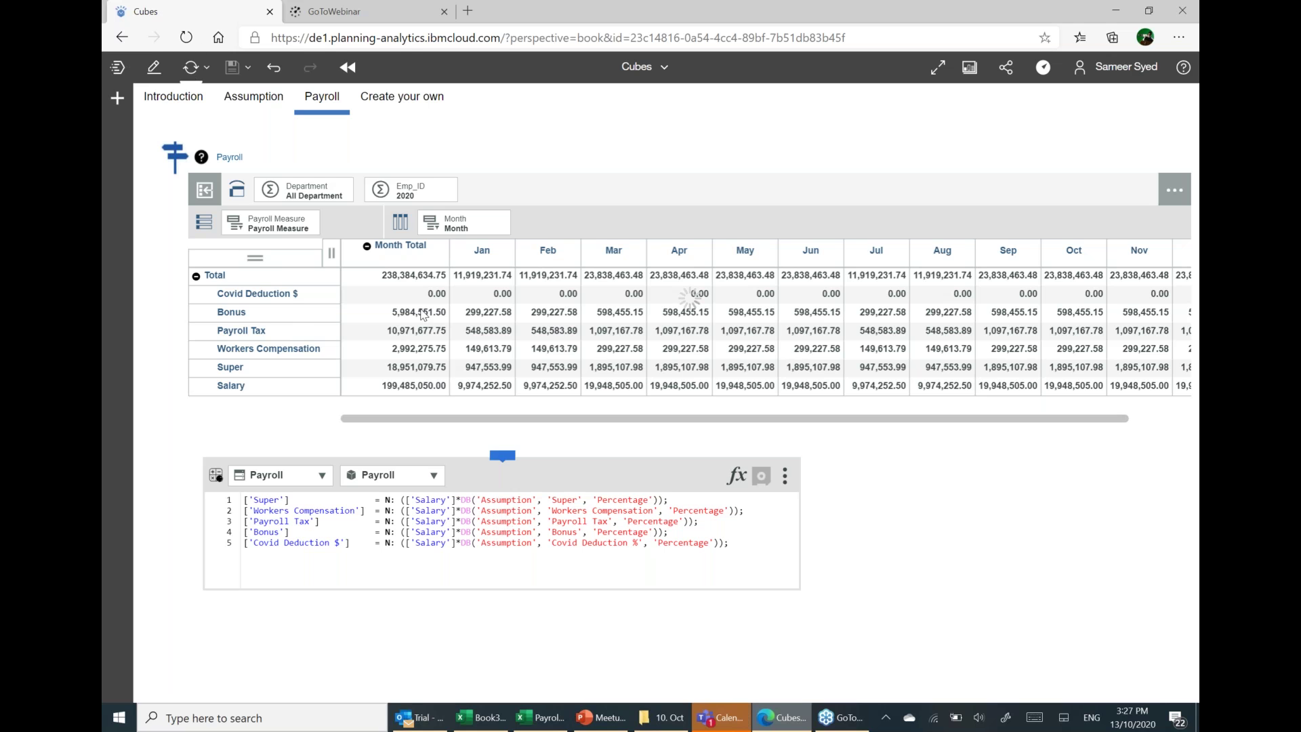
{"action": "left_click", "coordinate": [421, 297]}
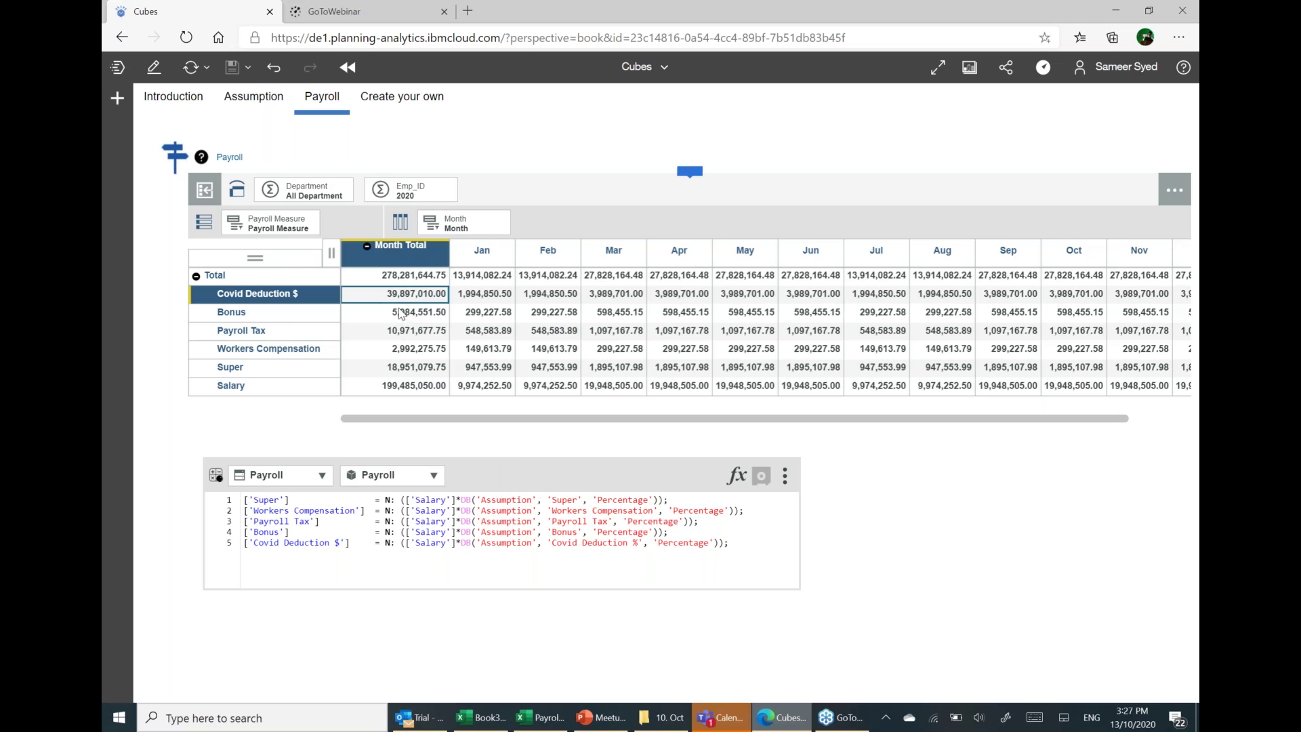
{"action": "left_click", "coordinate": [253, 96]}
{"action": "left_click", "coordinate": [322, 96]}
{"action": "left_click", "coordinate": [416, 387]}
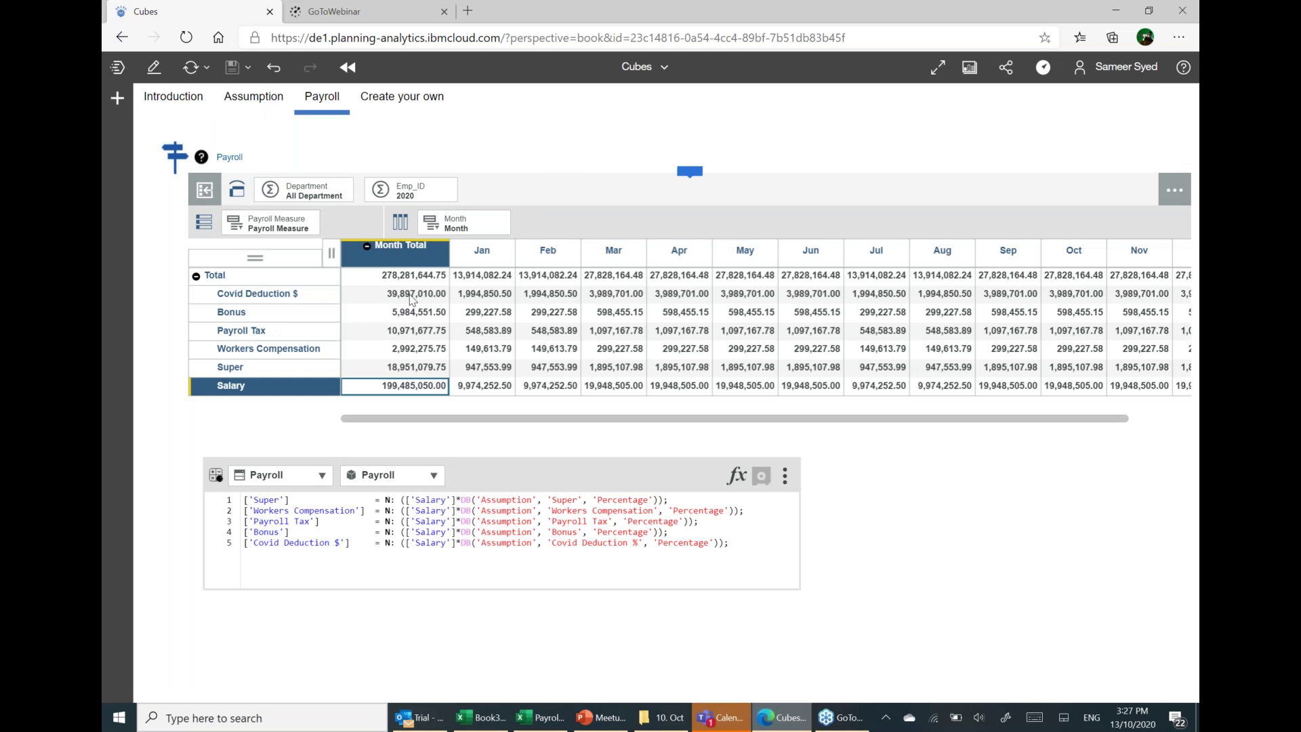
{"action": "left_click", "coordinate": [419, 296]}
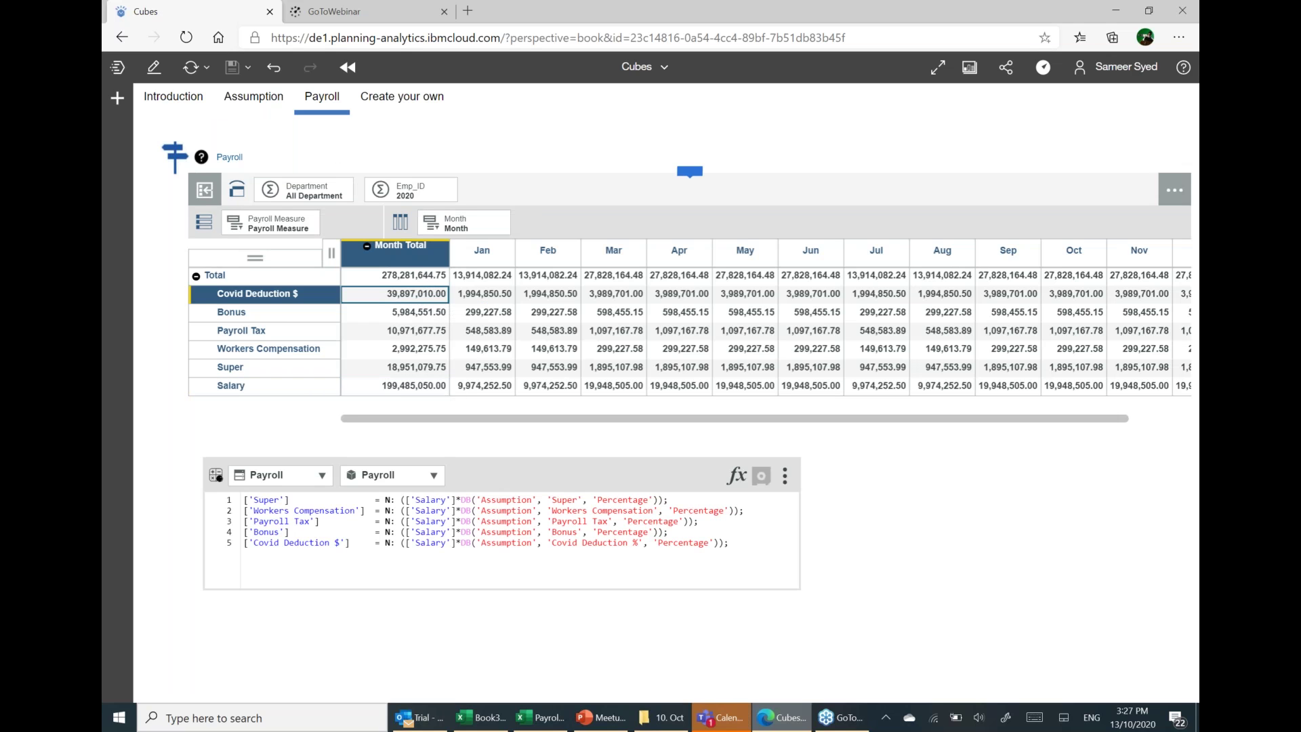
Set the Covid Deduction % assumption to -20% and refresh the Payroll view to check Covid Deduction $.
{"action": "left_click", "coordinate": [253, 97]}
{"action": "double_click", "coordinate": [386, 342]}
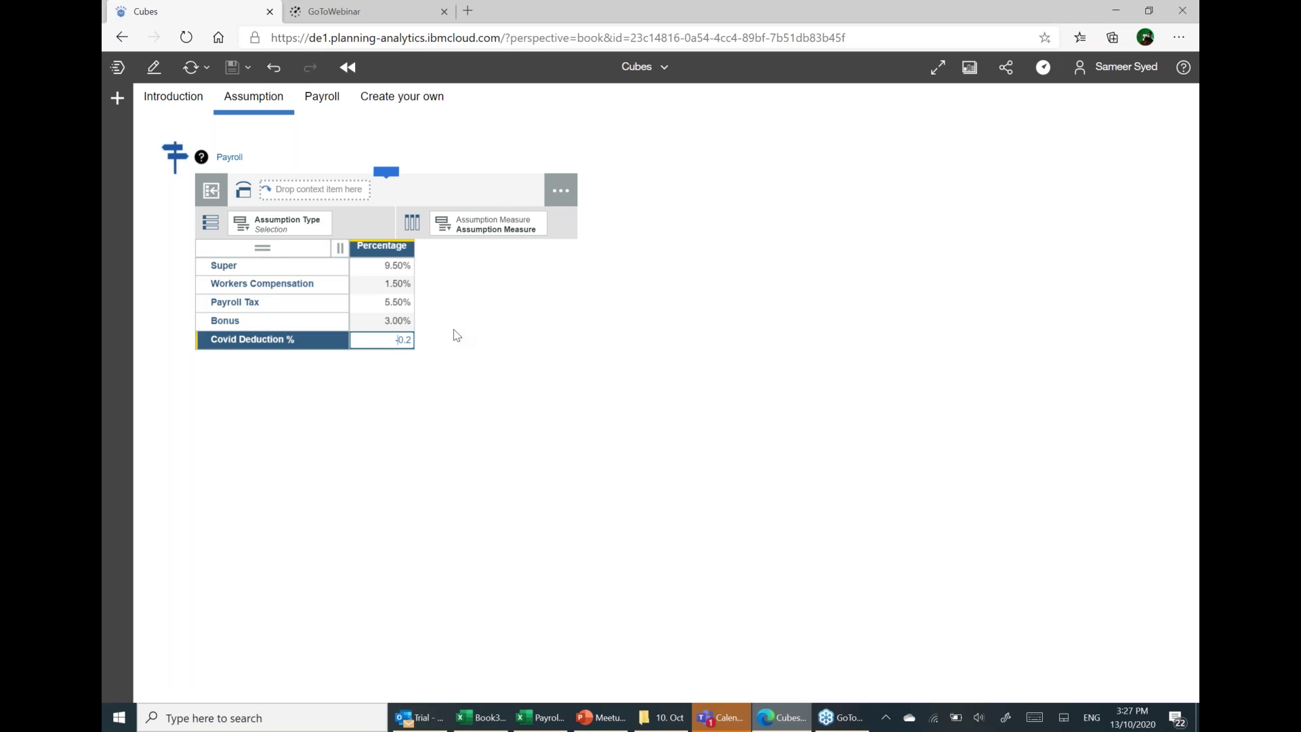
{"action": "type", "text": "-"}
{"action": "key", "text": "Return"}
{"action": "left_click", "coordinate": [313, 104]}
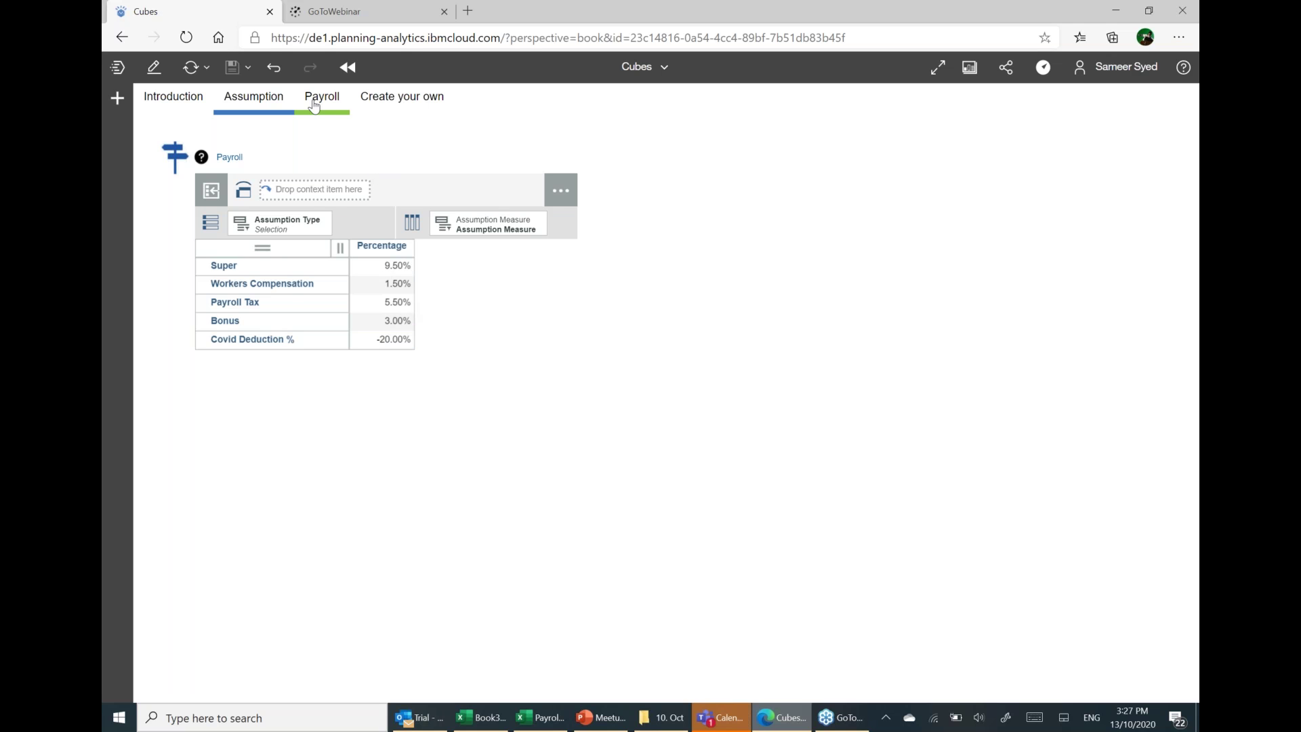
{"action": "left_click", "coordinate": [189, 67]}
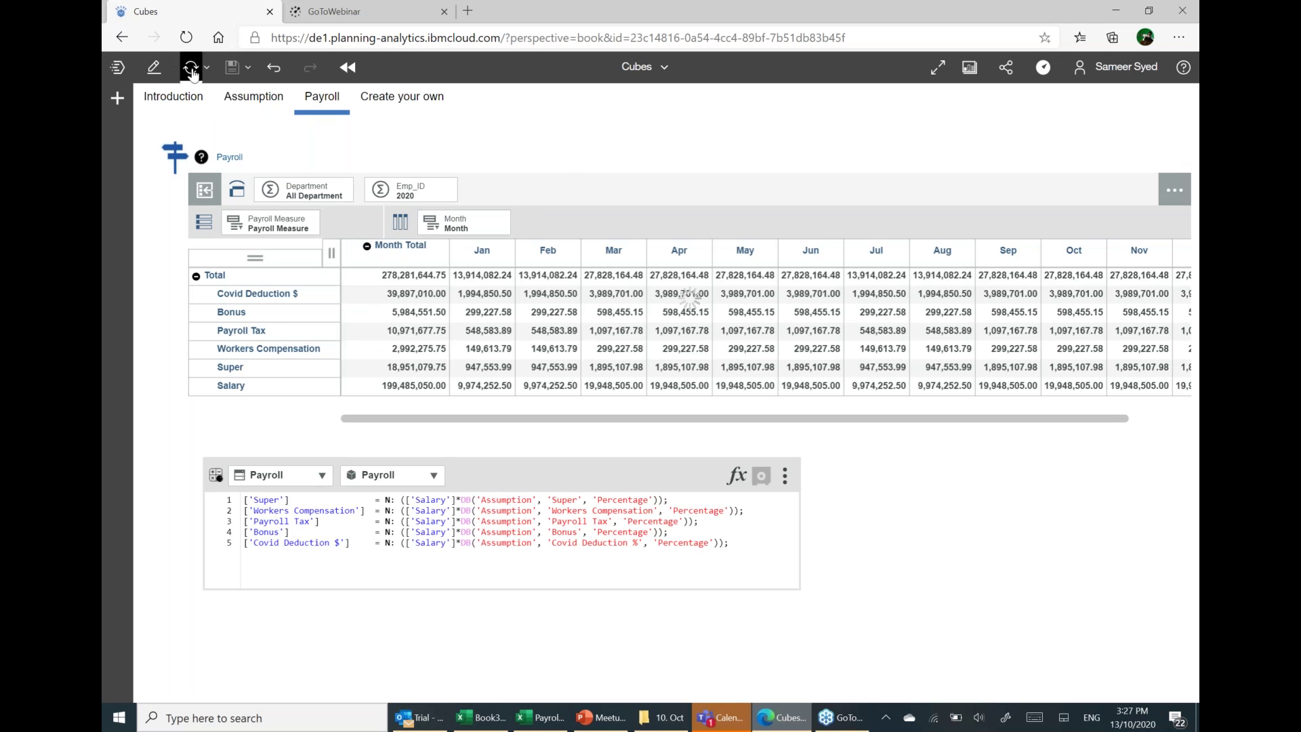
{"action": "left_click", "coordinate": [411, 298]}
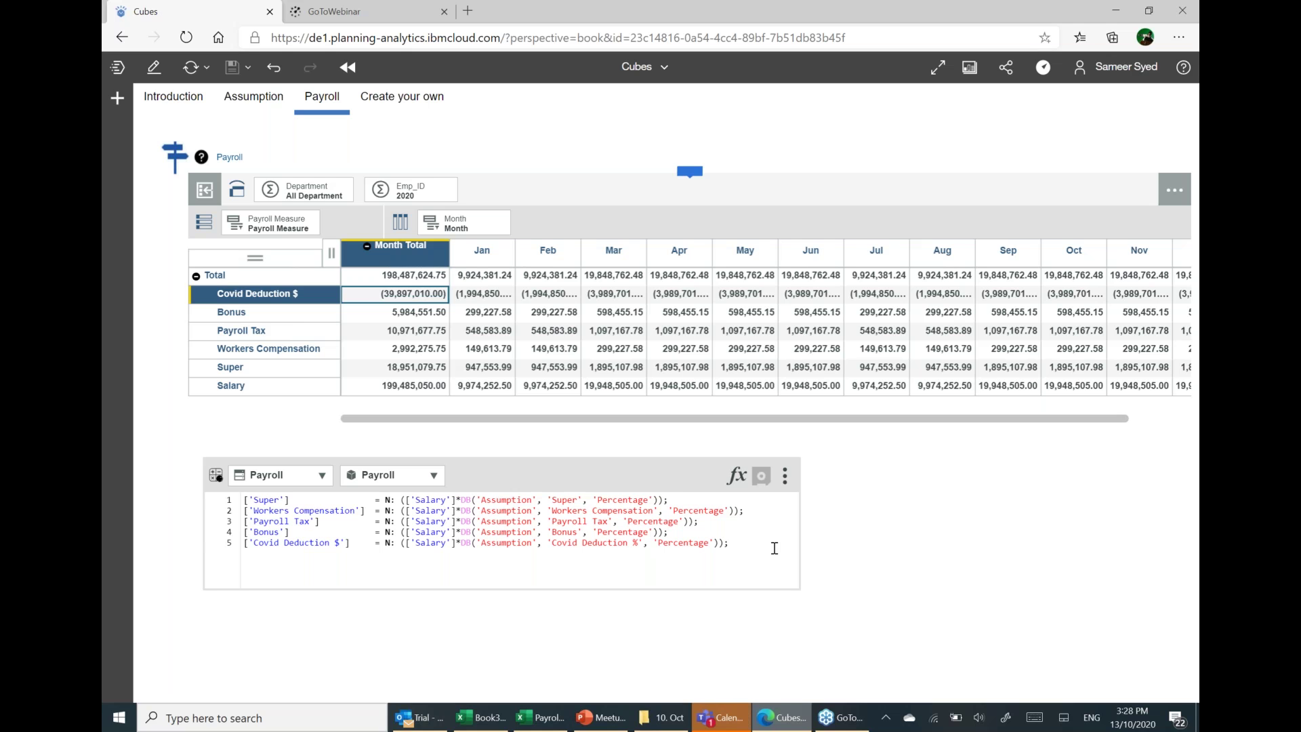
Set the Covid Deduction % assumption to -25% and refresh the Payroll view.
{"action": "left_click", "coordinate": [479, 332]}
{"action": "left_click", "coordinate": [418, 299]}
{"action": "left_click", "coordinate": [252, 102]}
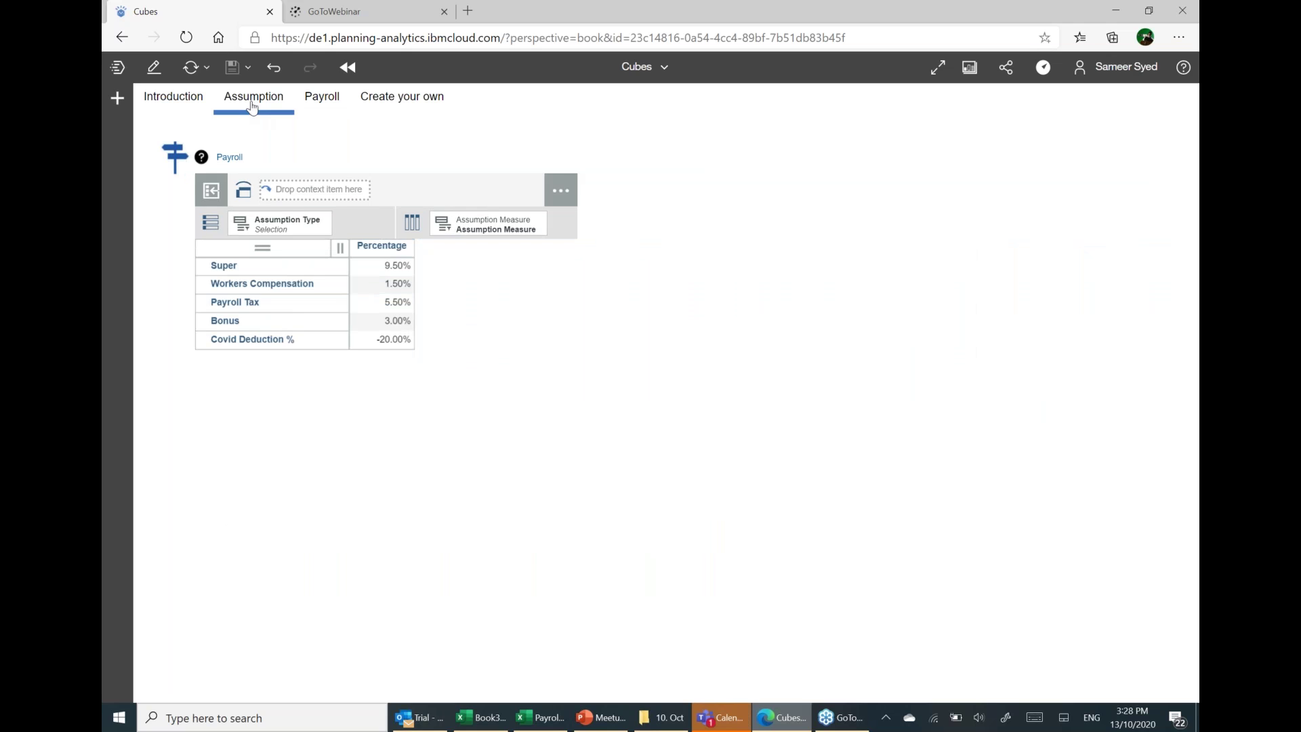
{"action": "double_click", "coordinate": [405, 340]}
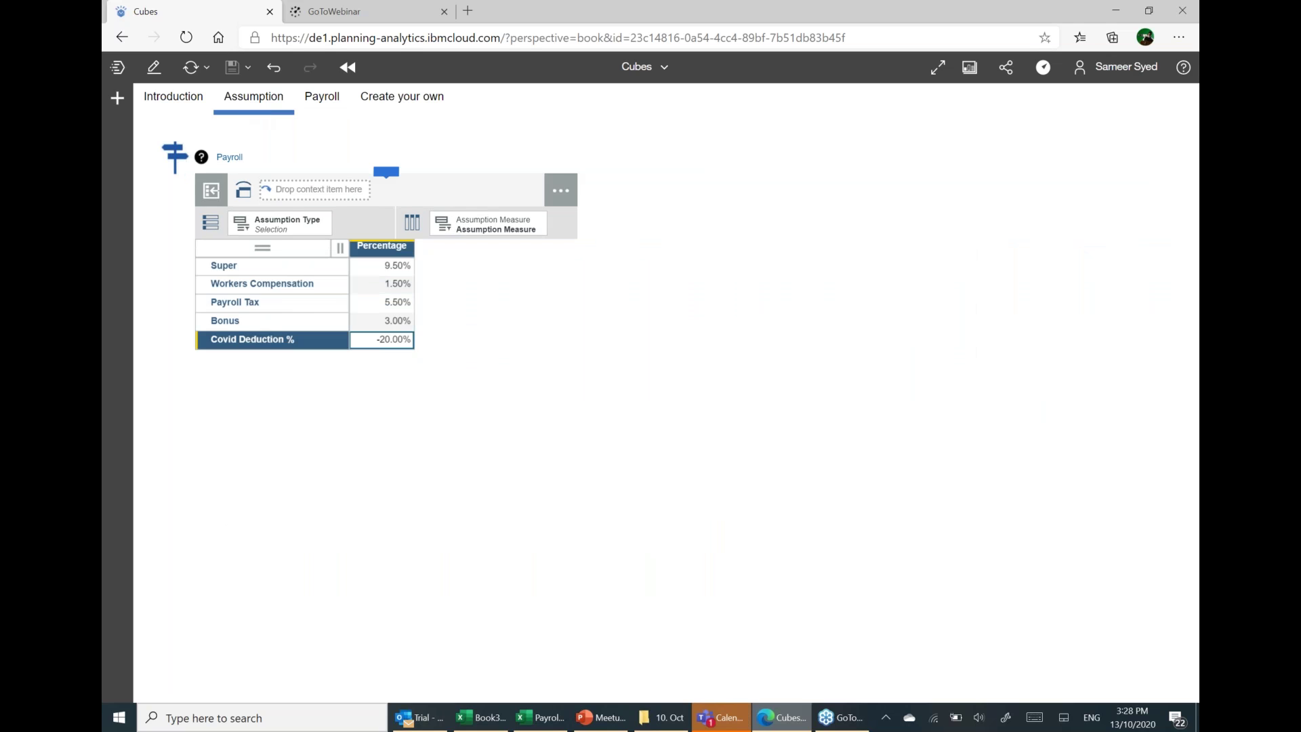
{"action": "left_click", "coordinate": [407, 340]}
{"action": "type", "text": "5"}
{"action": "key", "text": "Return"}
{"action": "left_click", "coordinate": [326, 101]}
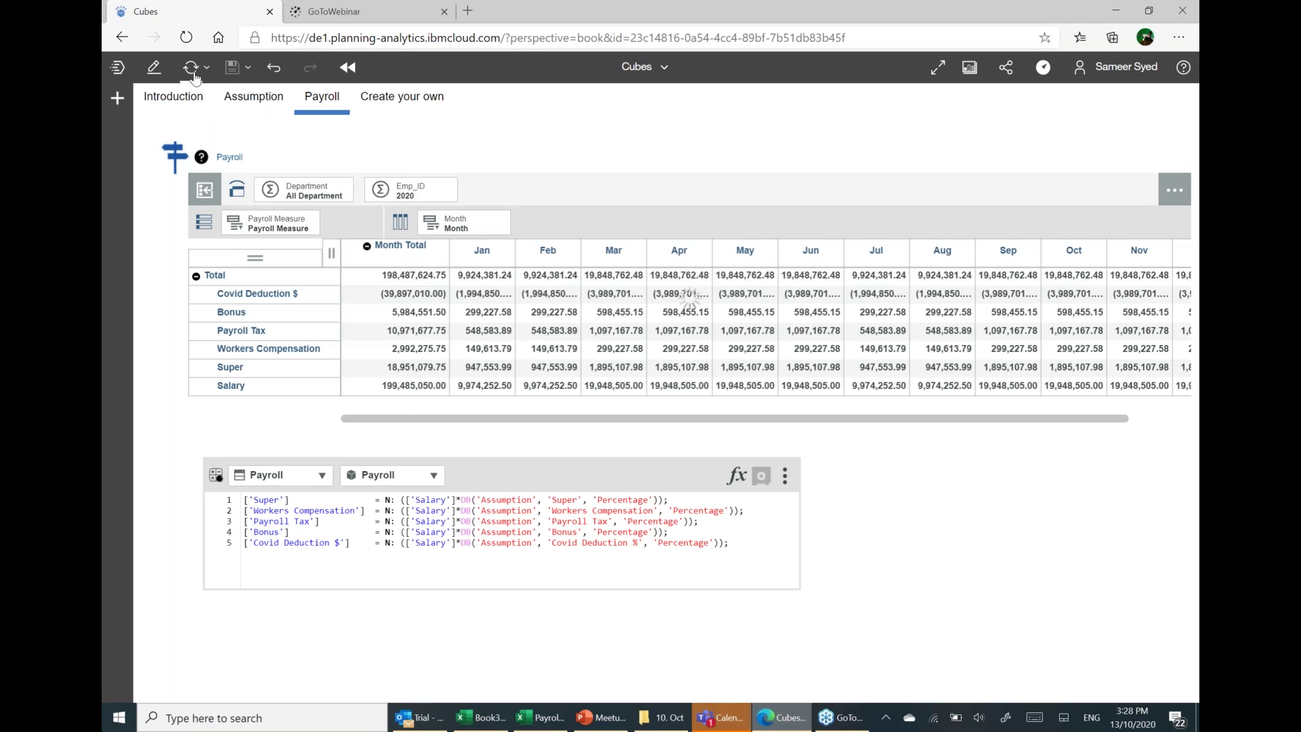
Inspect the Month Total and January values of Covid Deduction $ and the Payroll Tax total in the Payroll view.
{"action": "left_click", "coordinate": [425, 296]}
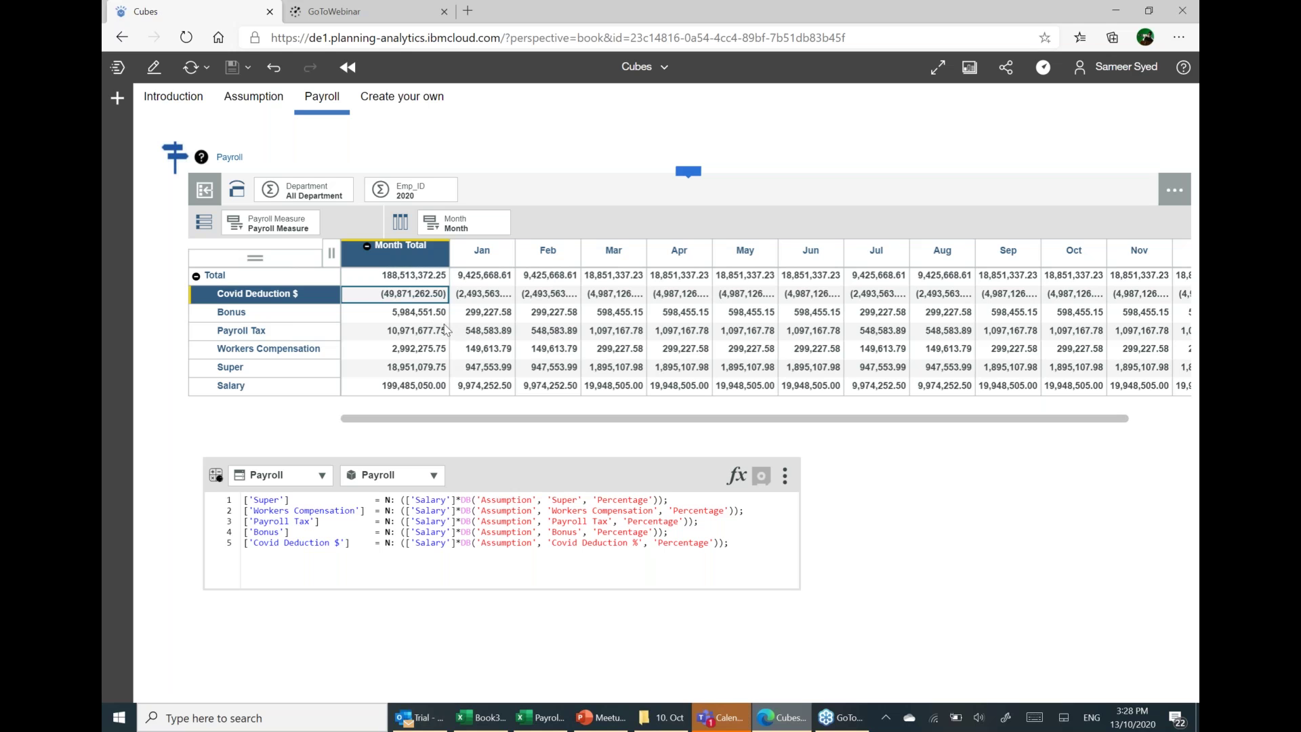
{"action": "left_click", "coordinate": [729, 543]}
{"action": "left_click", "coordinate": [429, 332]}
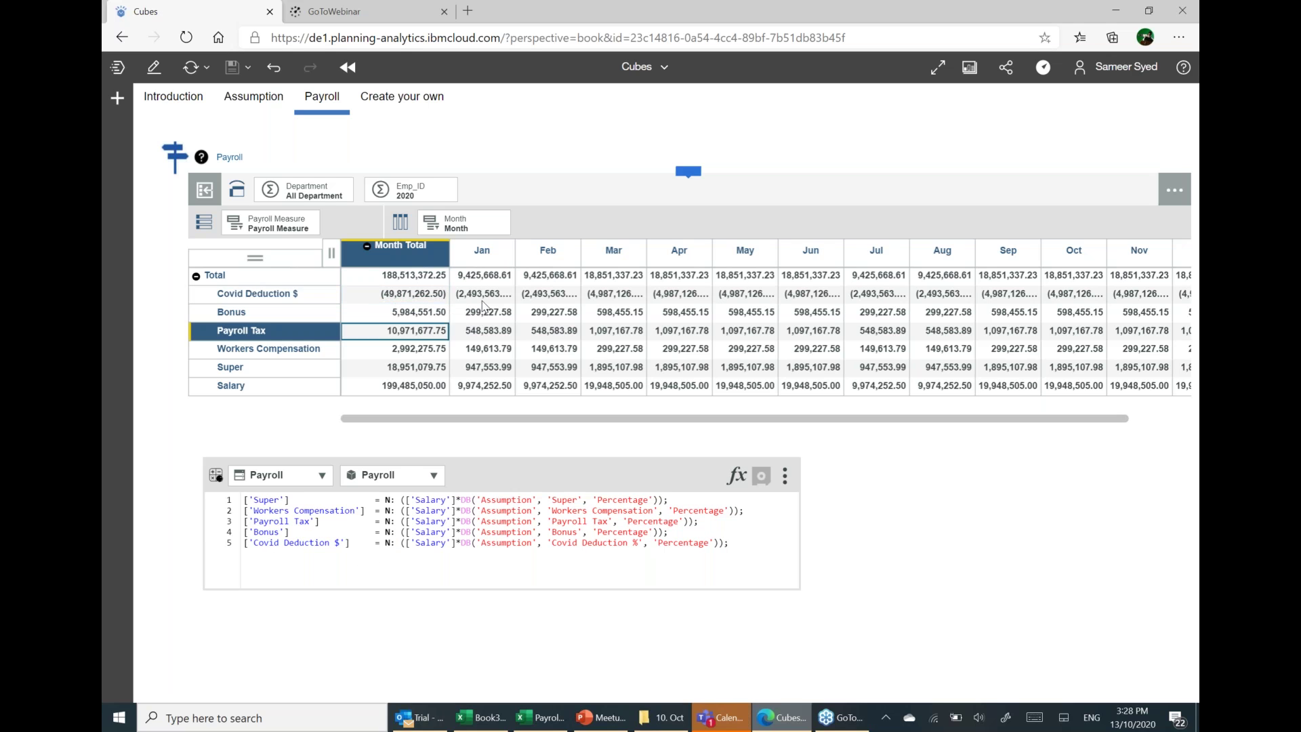
{"action": "left_click", "coordinate": [479, 296]}
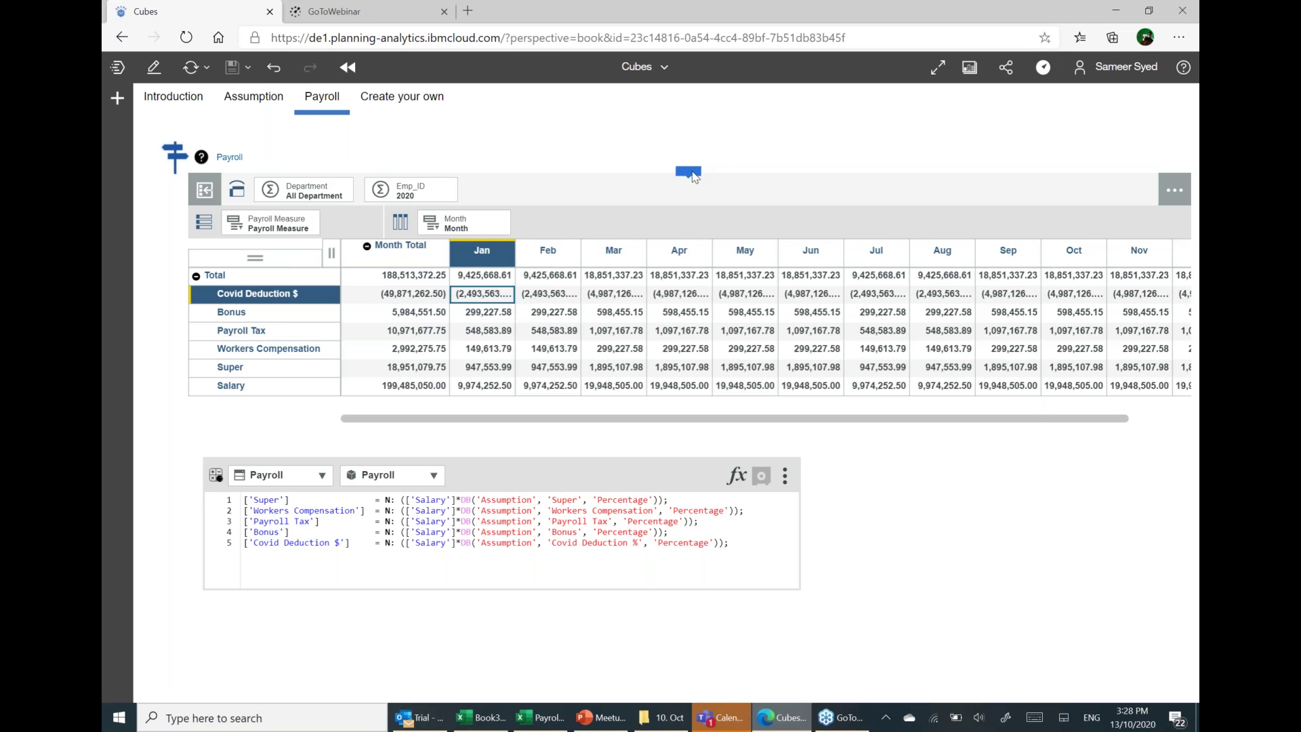
{"action": "left_click", "coordinate": [691, 173]}
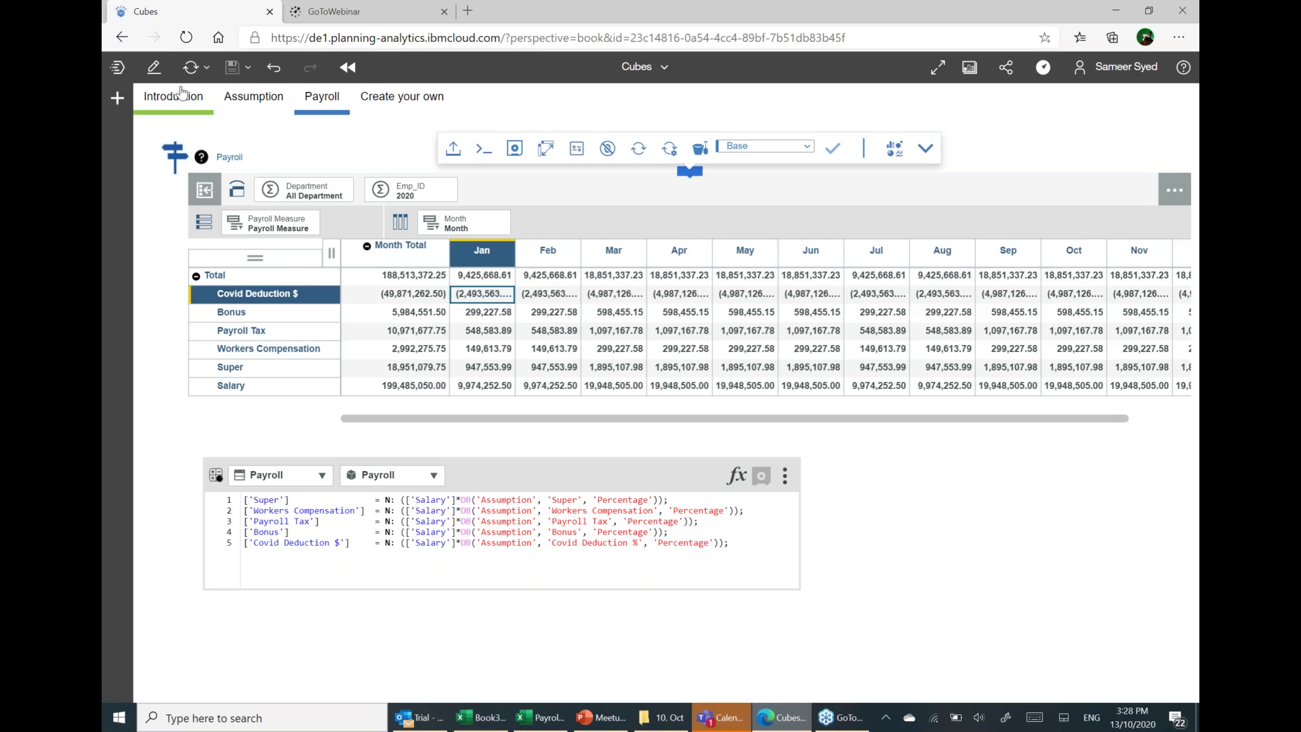
Put the Cubes book in edit mode and add a text box reading 'Payroll Stats' above the Payroll view.
{"action": "left_click", "coordinate": [160, 69]}
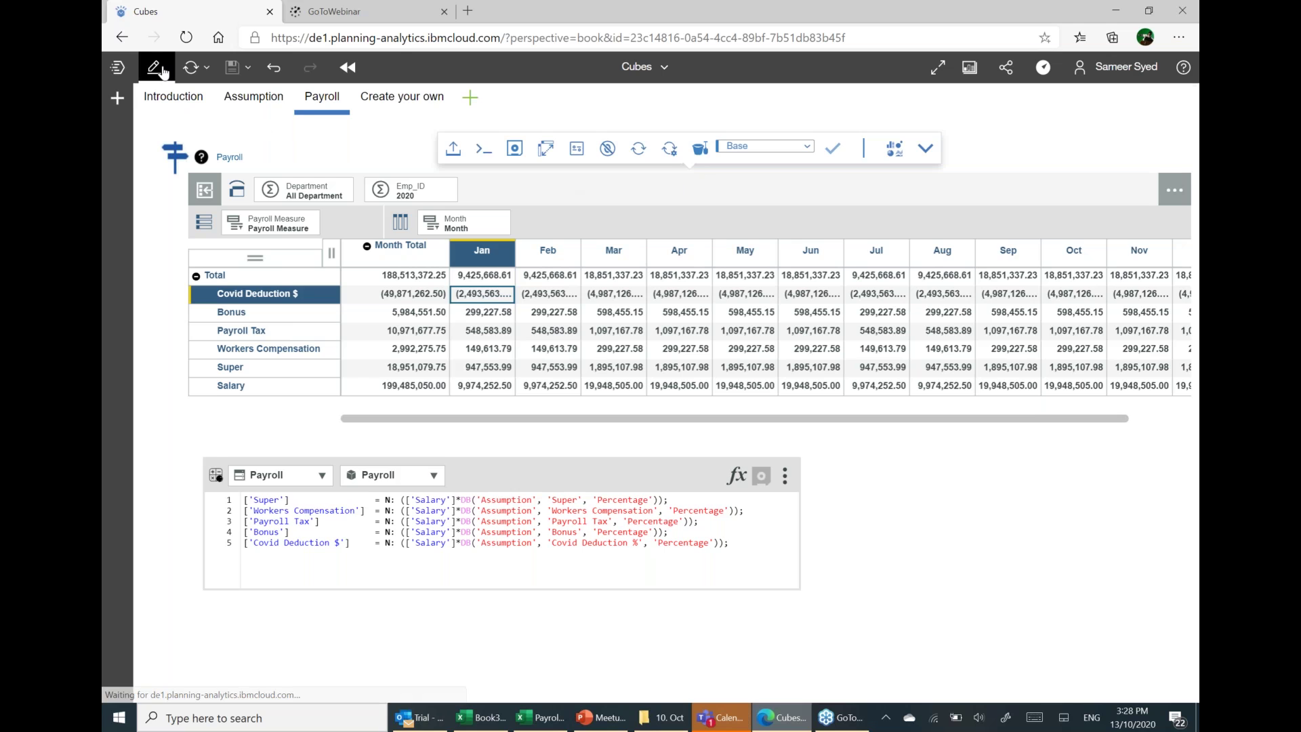
{"action": "left_click", "coordinate": [703, 206]}
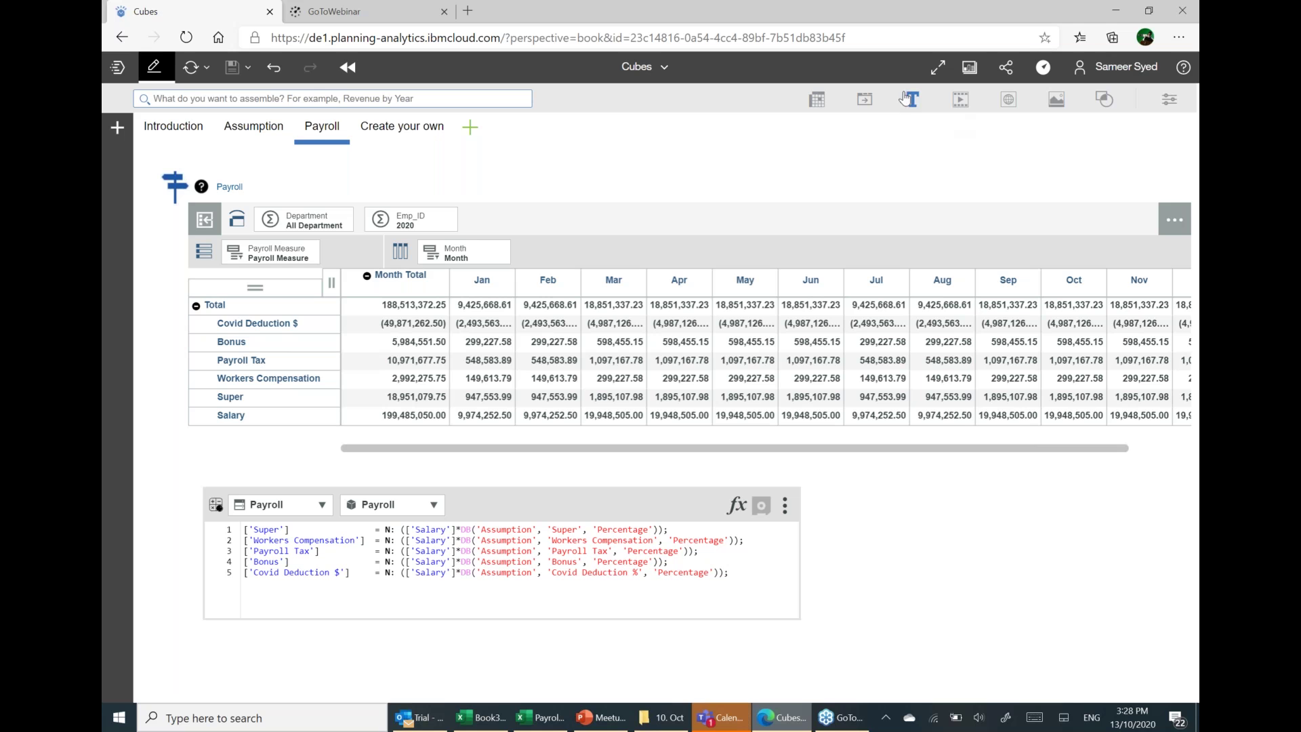
{"action": "left_click", "coordinate": [912, 100]}
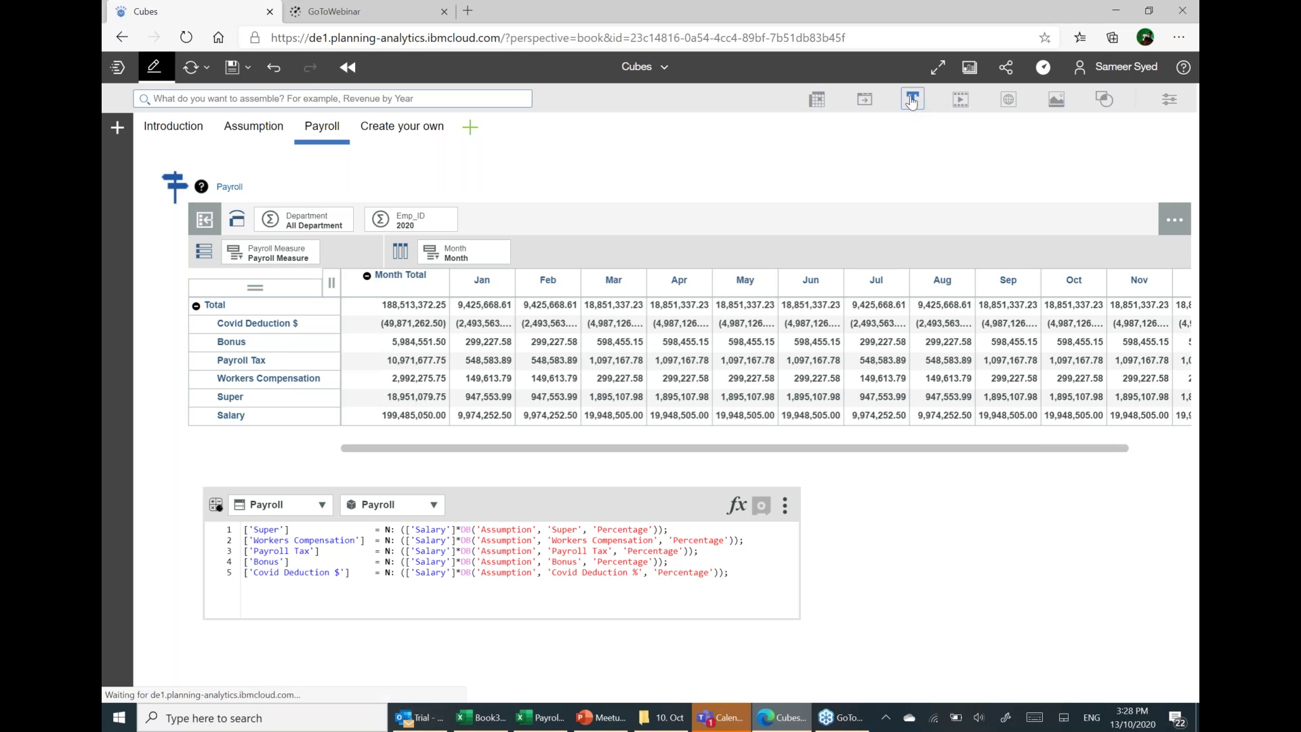
{"action": "left_click_drag", "start_coordinate": [615, 211], "coordinate": [523, 166]}
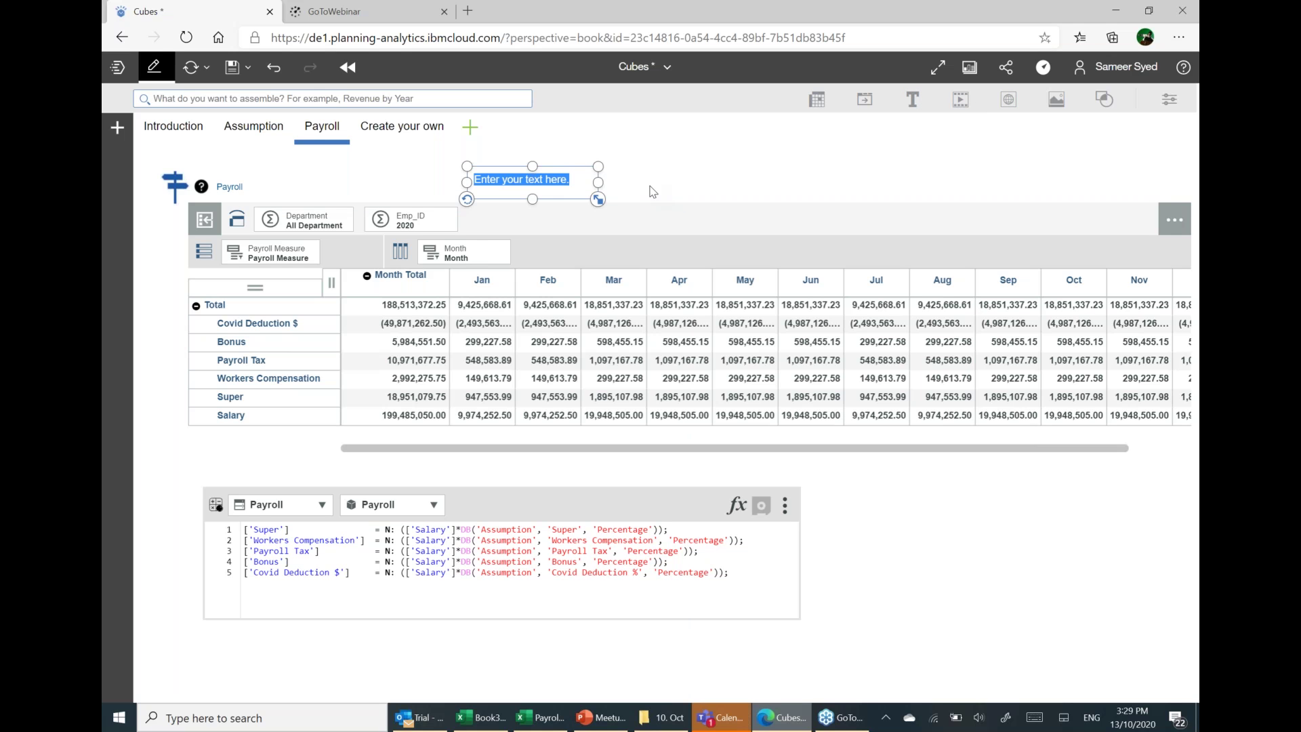
{"action": "type", "text": "Pay"}
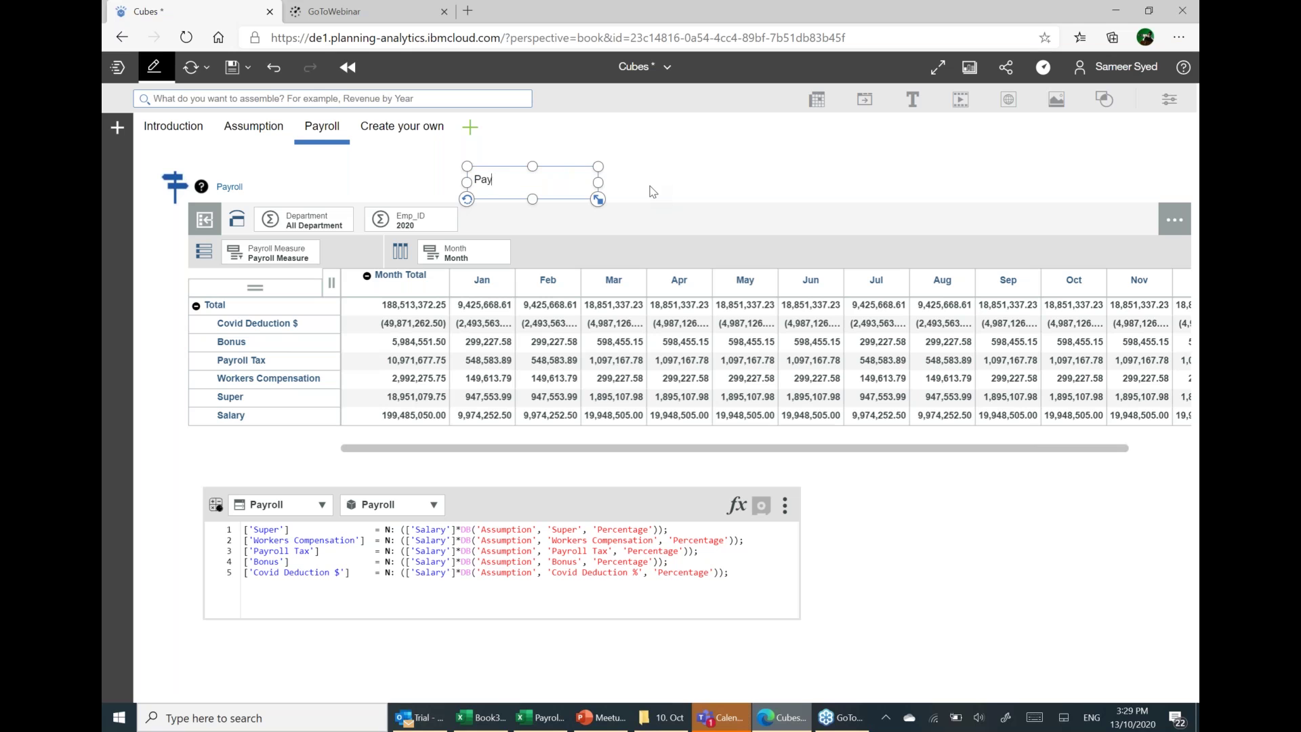
{"action": "type", "text": "roll Stats"}
Format the whole 'Payroll Stats' text with font size 36, bold and underline.
{"action": "key", "text": "ctrl+a"}
{"action": "left_click", "coordinate": [1170, 100]}
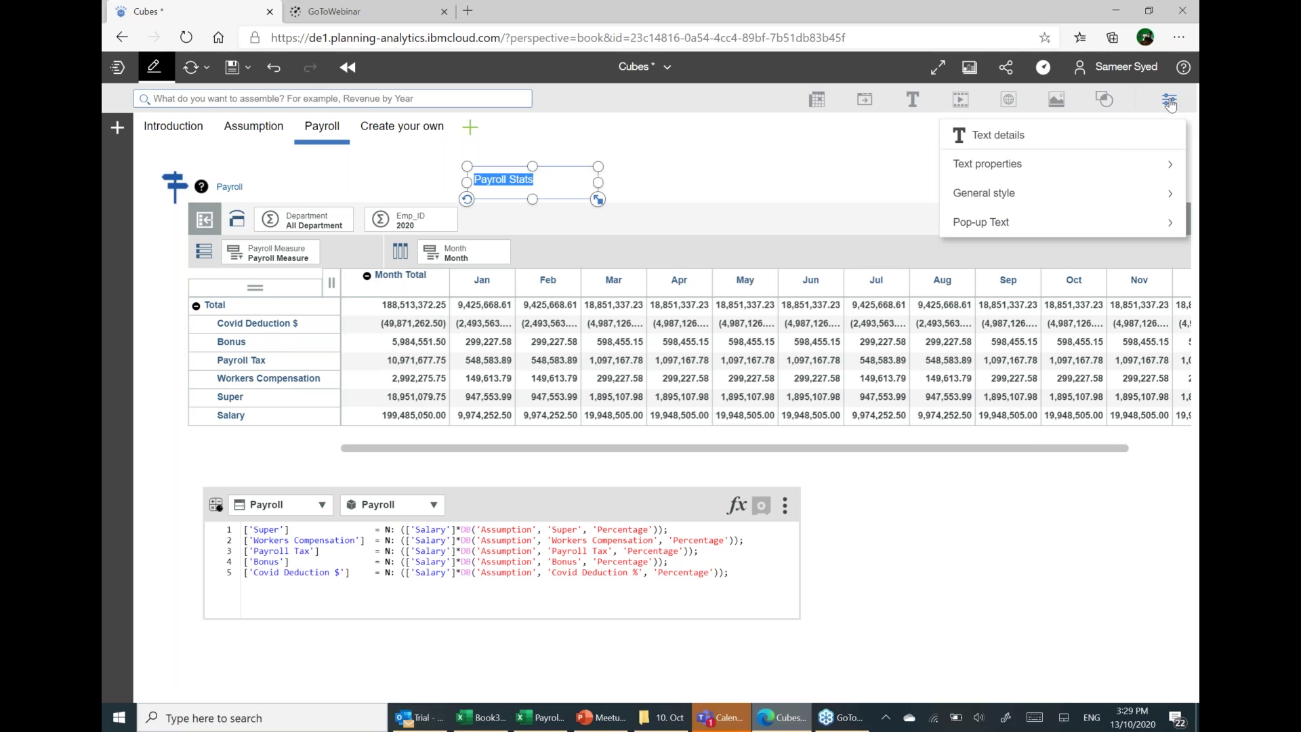
{"action": "left_click", "coordinate": [1098, 173]}
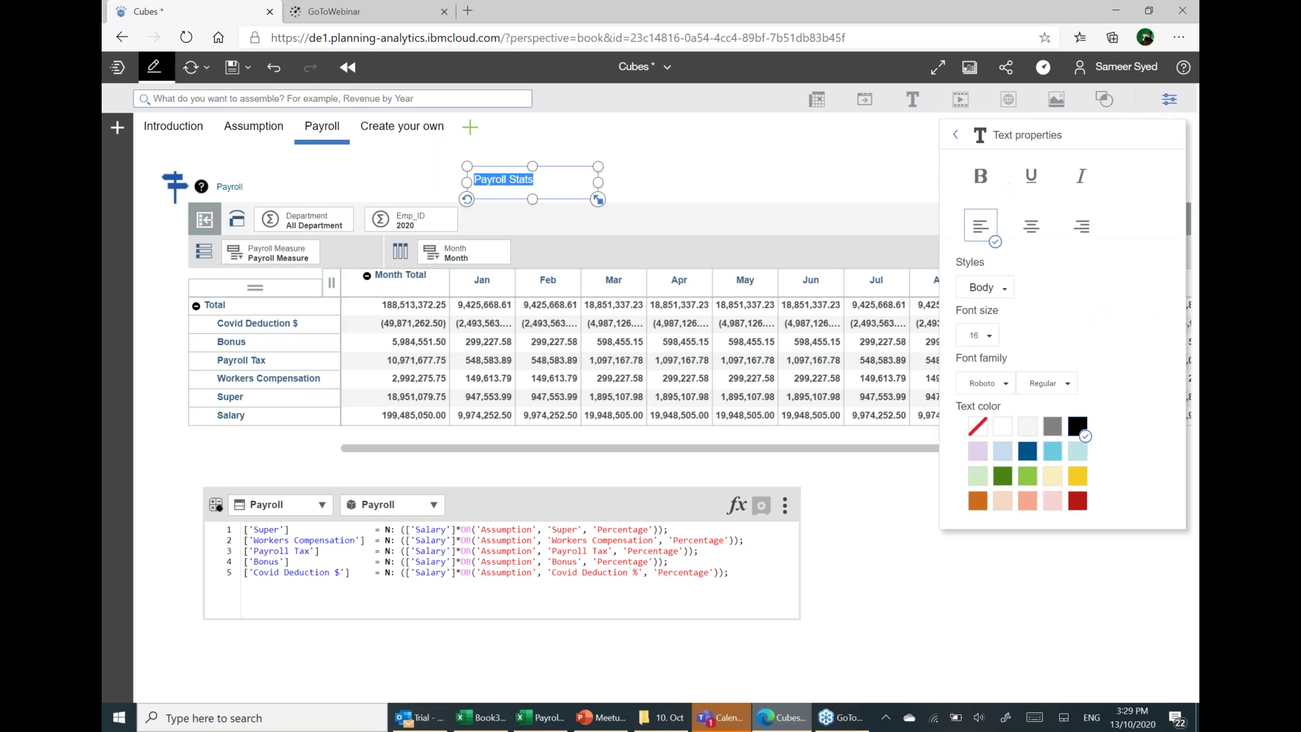
{"action": "left_click", "coordinate": [983, 336]}
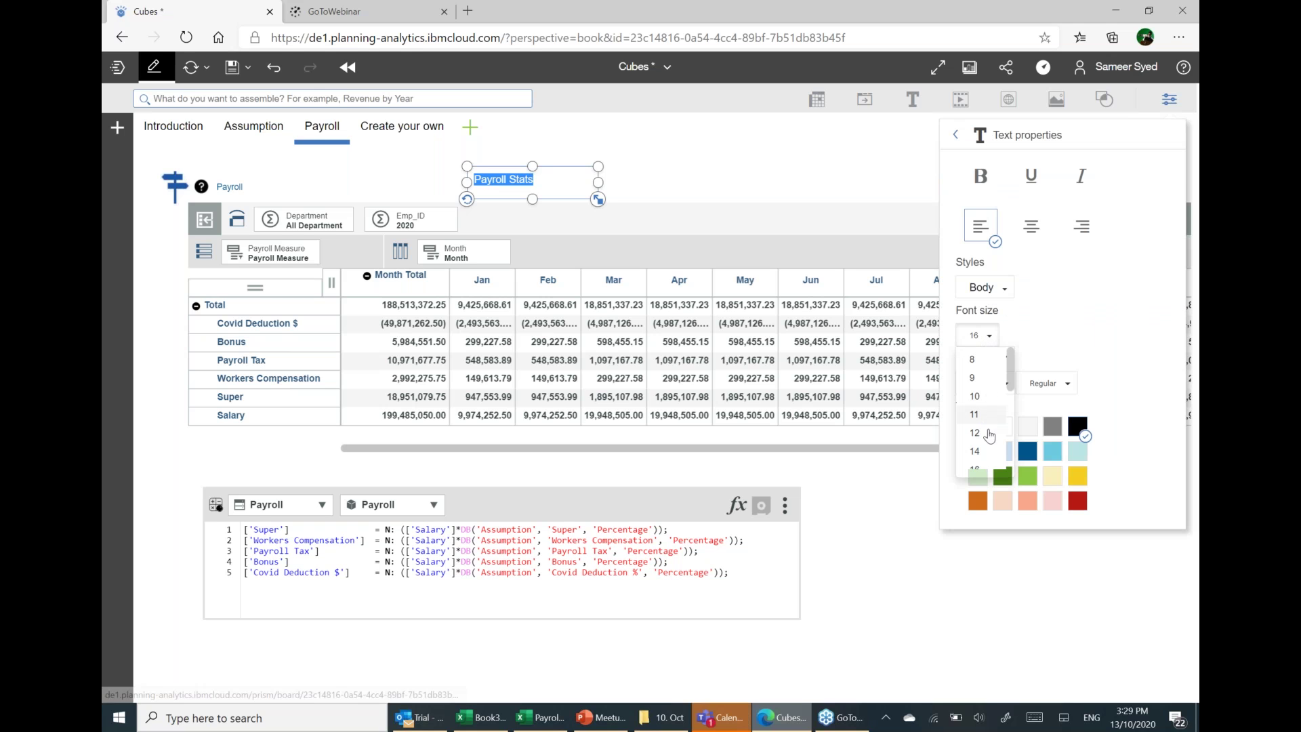
{"action": "left_click", "coordinate": [986, 432]}
{"action": "left_click", "coordinate": [991, 339]}
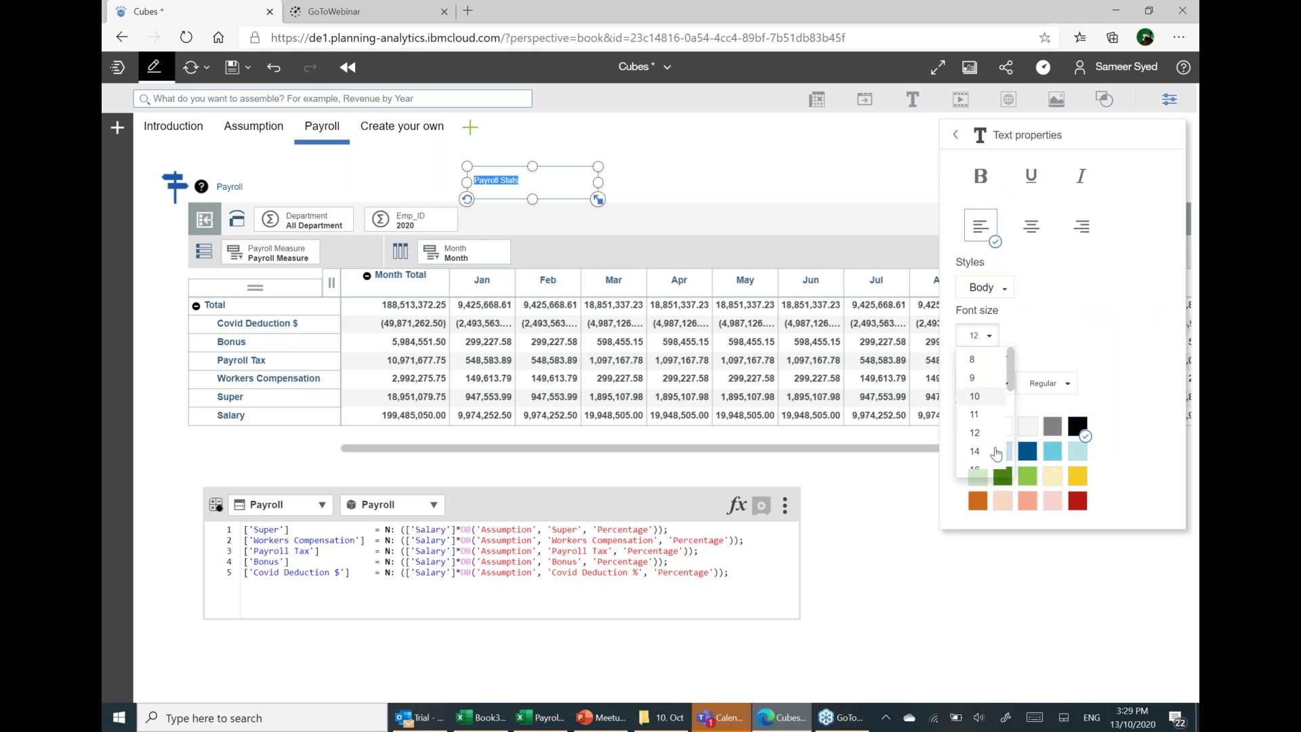
{"action": "scroll", "coordinate": [1000, 444], "scroll_direction": "down", "scroll_amount": 3}
{"action": "left_click", "coordinate": [982, 440]}
{"action": "left_click", "coordinate": [980, 176]}
{"action": "left_click", "coordinate": [1037, 183]}
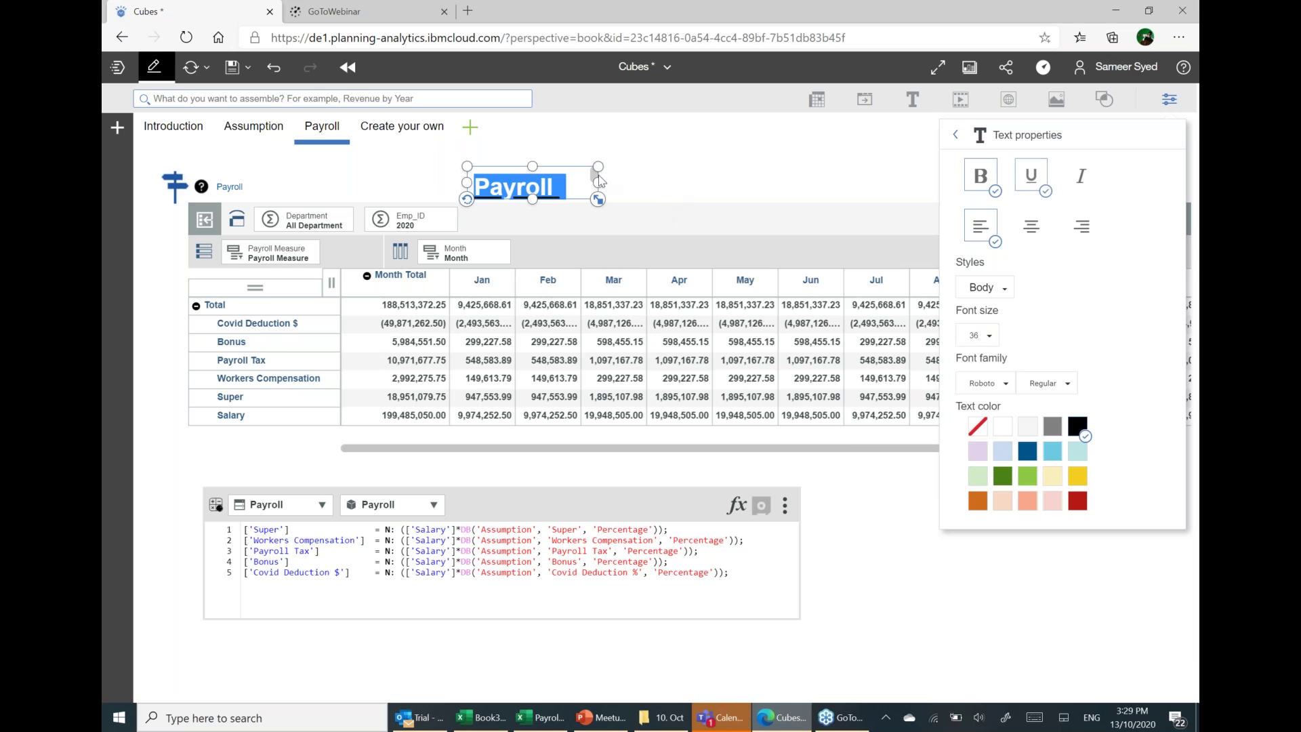
Remove the old small Payroll label and move the new heading into its place beside the help icon.
{"action": "left_click", "coordinate": [672, 188]}
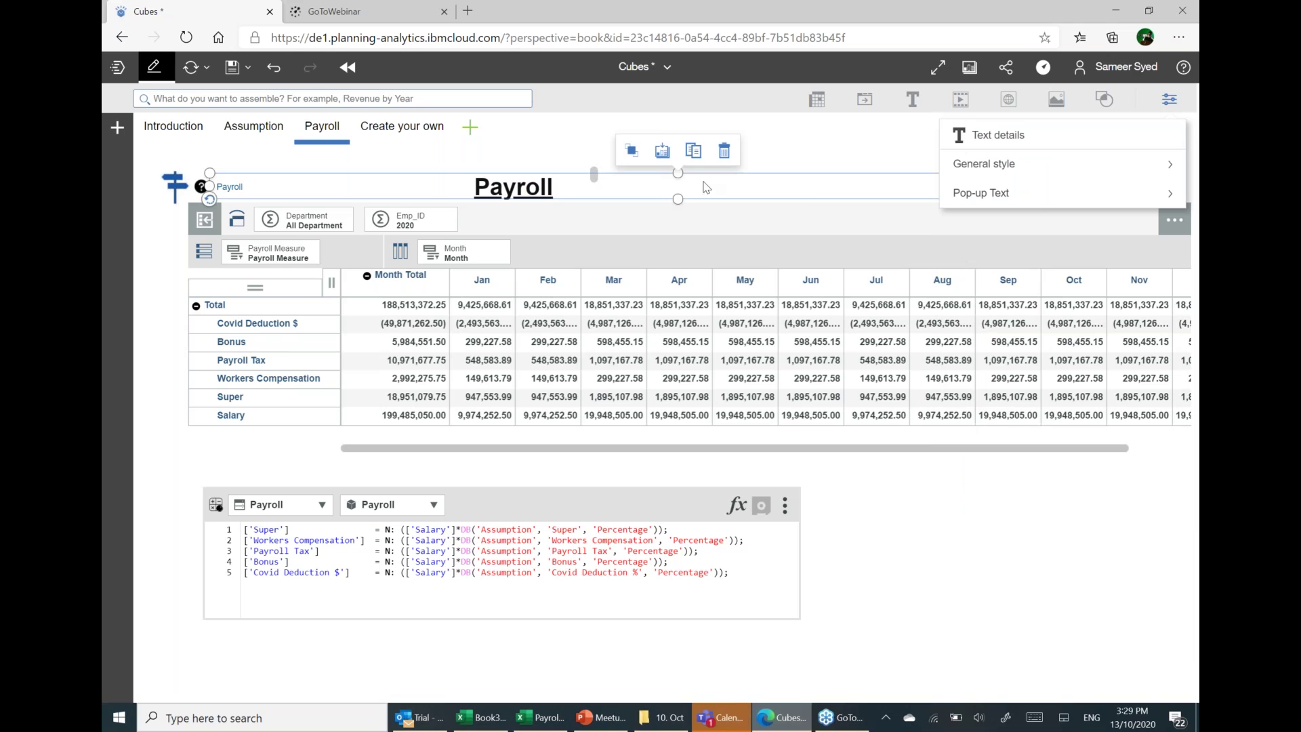
{"action": "left_click", "coordinate": [815, 192]}
{"action": "left_click_drag", "start_coordinate": [1147, 199], "coordinate": [619, 199]}
{"action": "left_click_drag", "start_coordinate": [209, 186], "coordinate": [428, 192]}
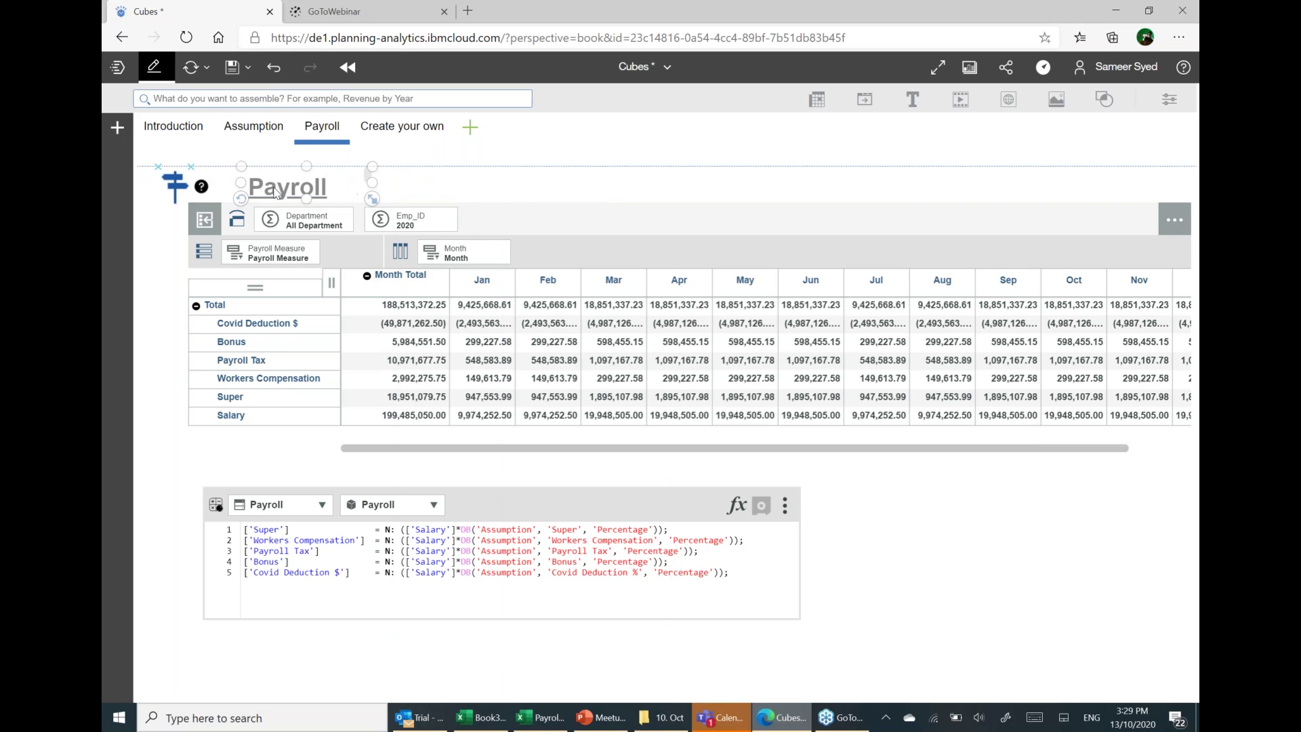
Add an empty image placeholder to the Payroll sheet.
{"action": "left_click", "coordinate": [585, 224]}
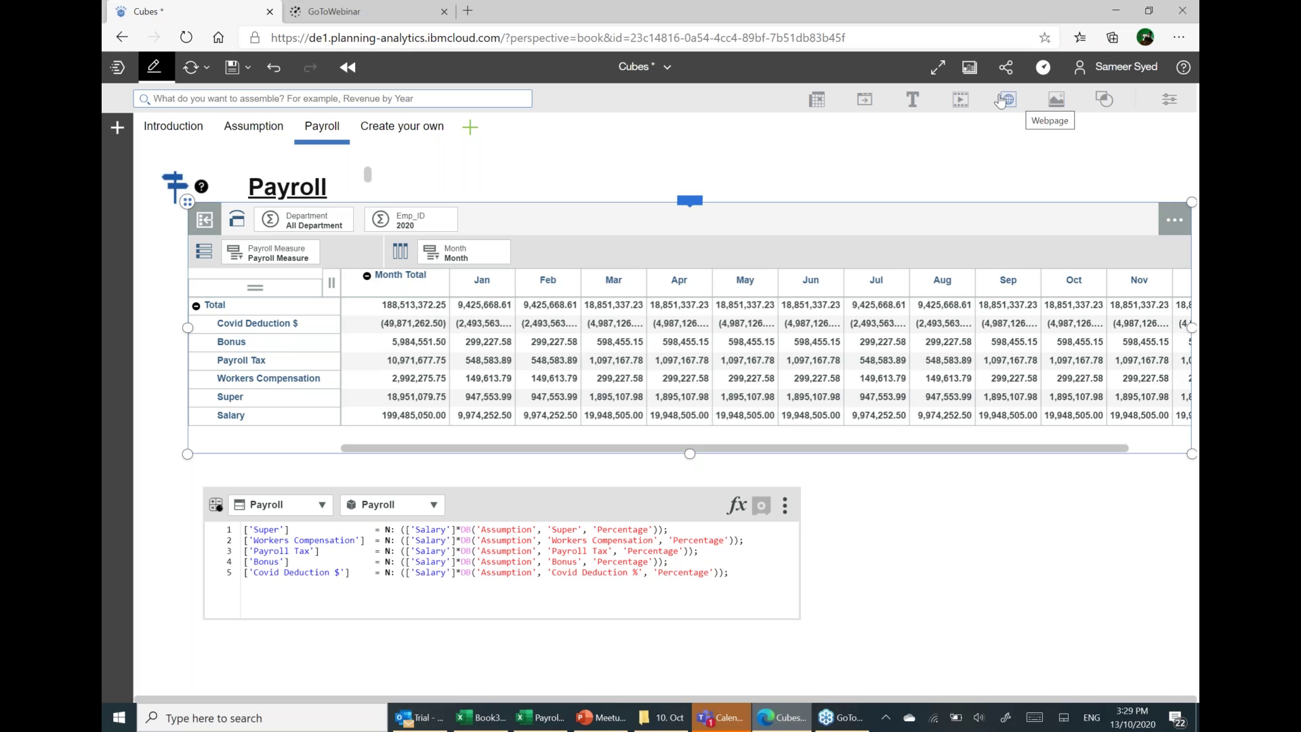
{"action": "left_click", "coordinate": [1057, 102]}
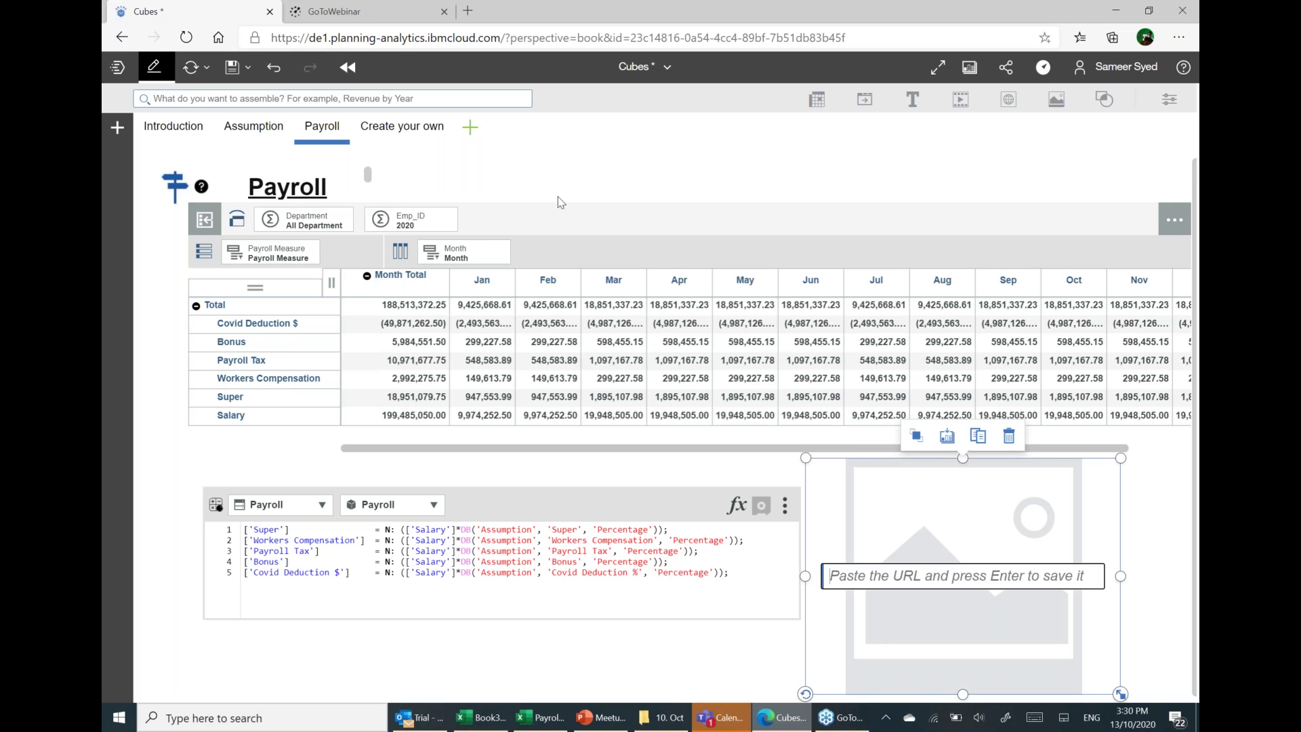
Search Google Images for 'octane software solutions' in a new browser tab and copy the image link of the first Octane logo.
{"action": "left_click", "coordinate": [467, 10]}
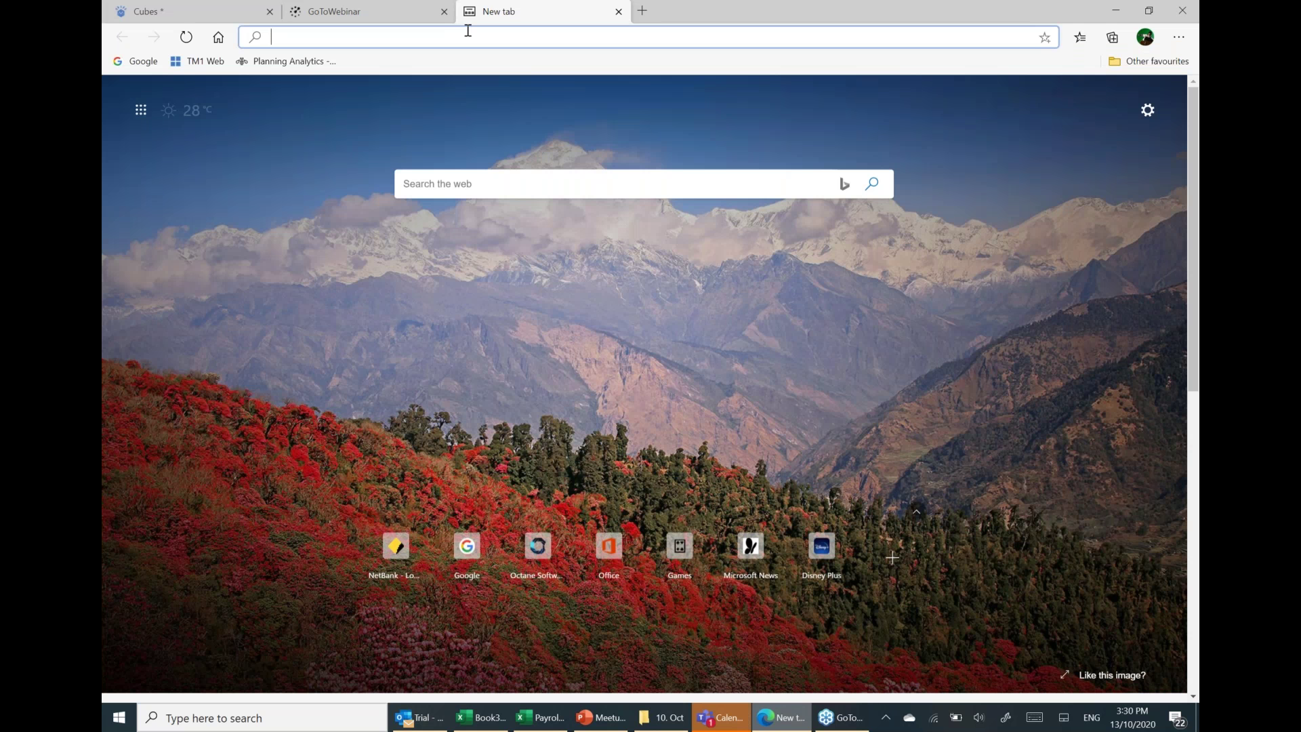
{"action": "type", "text": "google.com"}
{"action": "key", "text": "Return"}
{"action": "type", "text": "octane sof"}
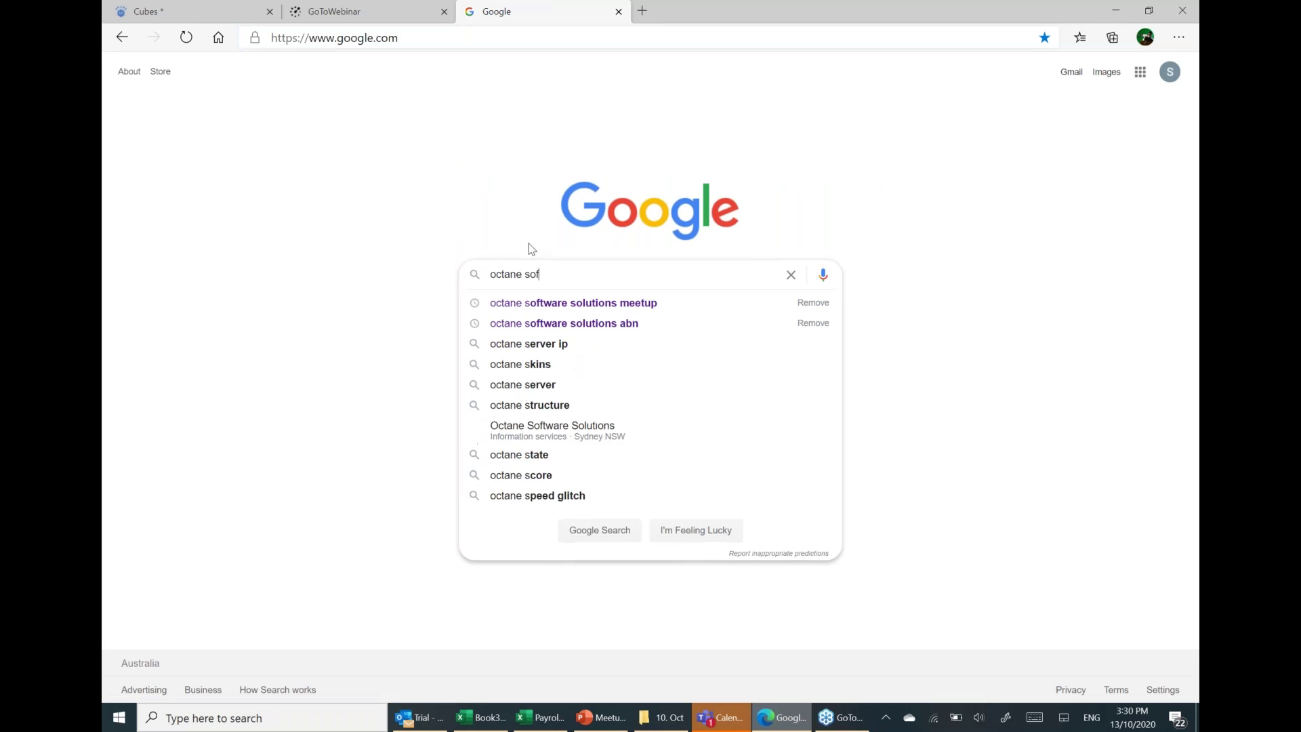
{"action": "type", "text": "tware solutions"}
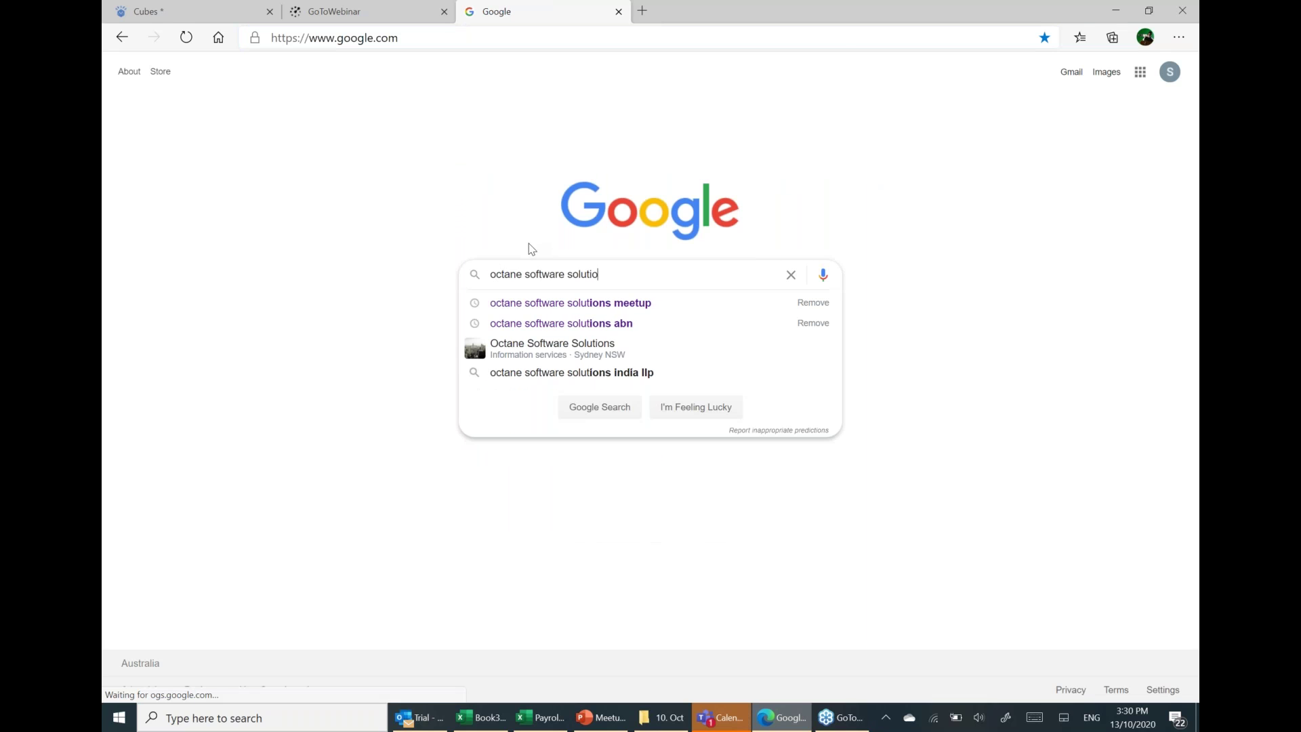
{"action": "key", "text": "Return"}
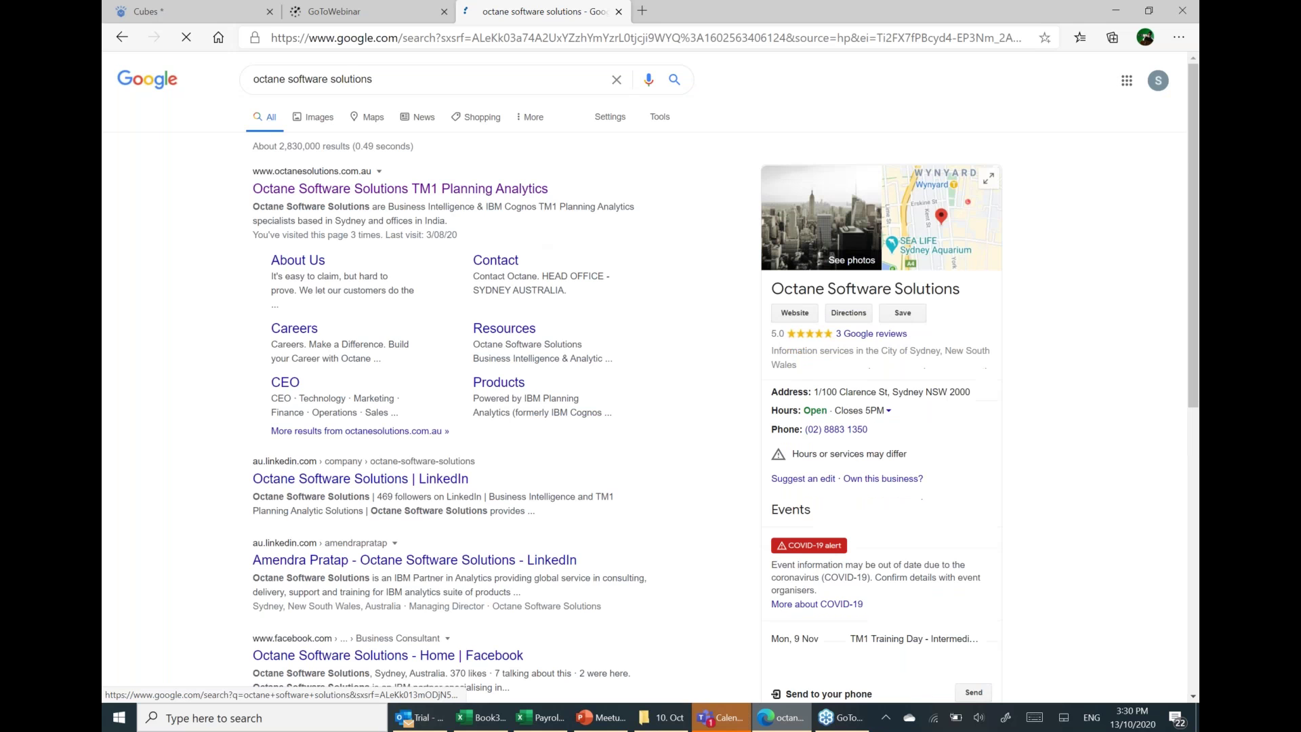
{"action": "left_click", "coordinate": [314, 117]}
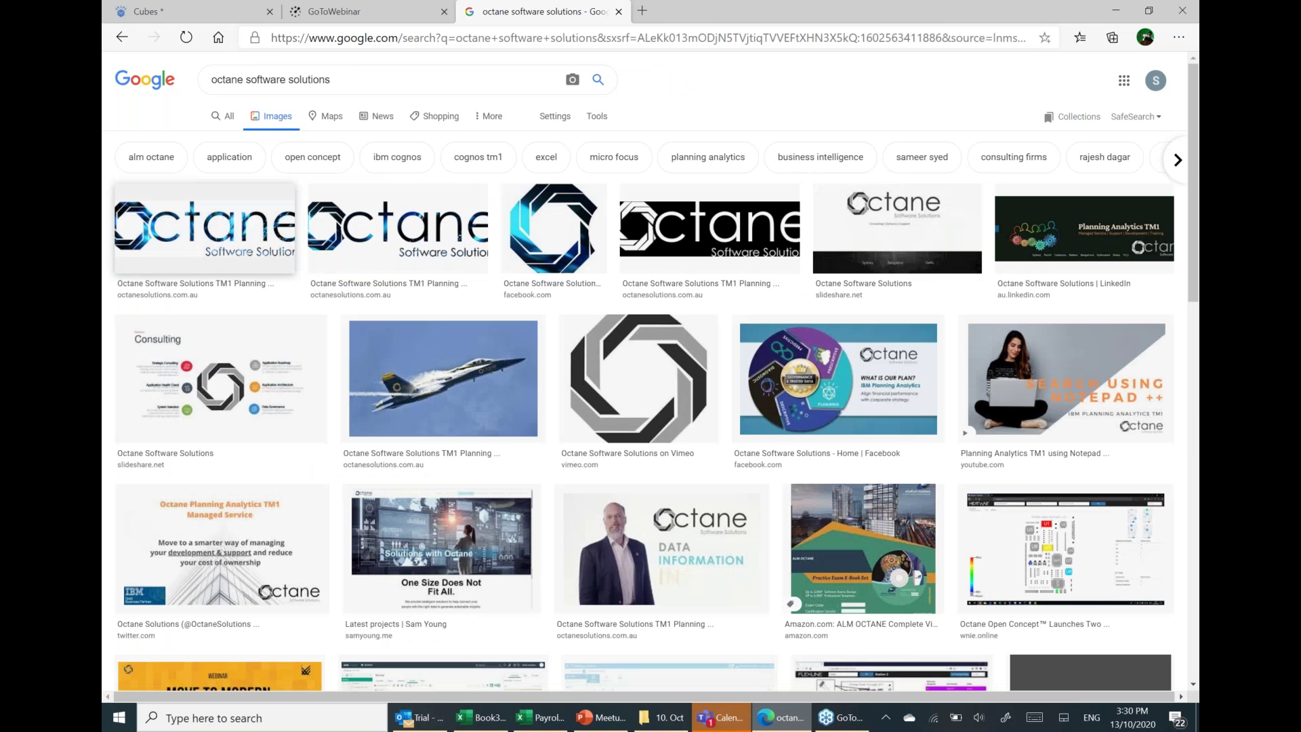
{"action": "right_click", "coordinate": [257, 231]}
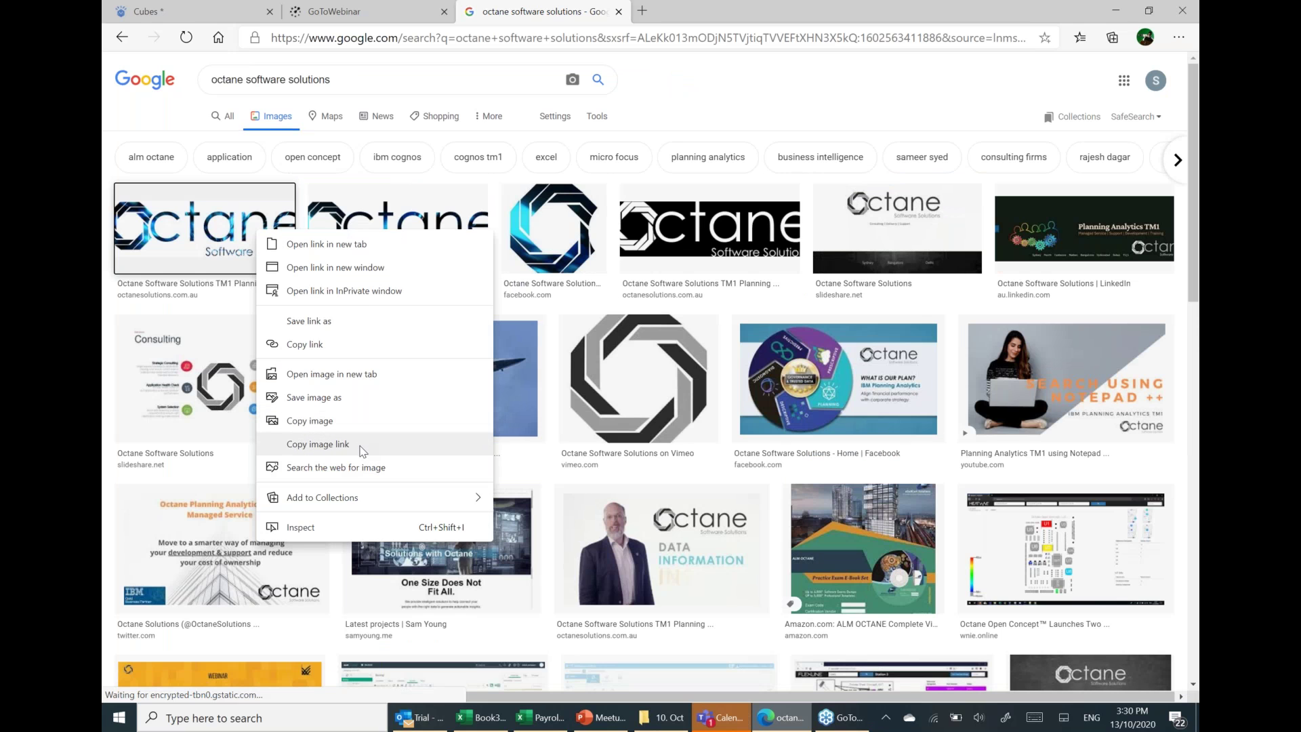
{"action": "left_click", "coordinate": [361, 447]}
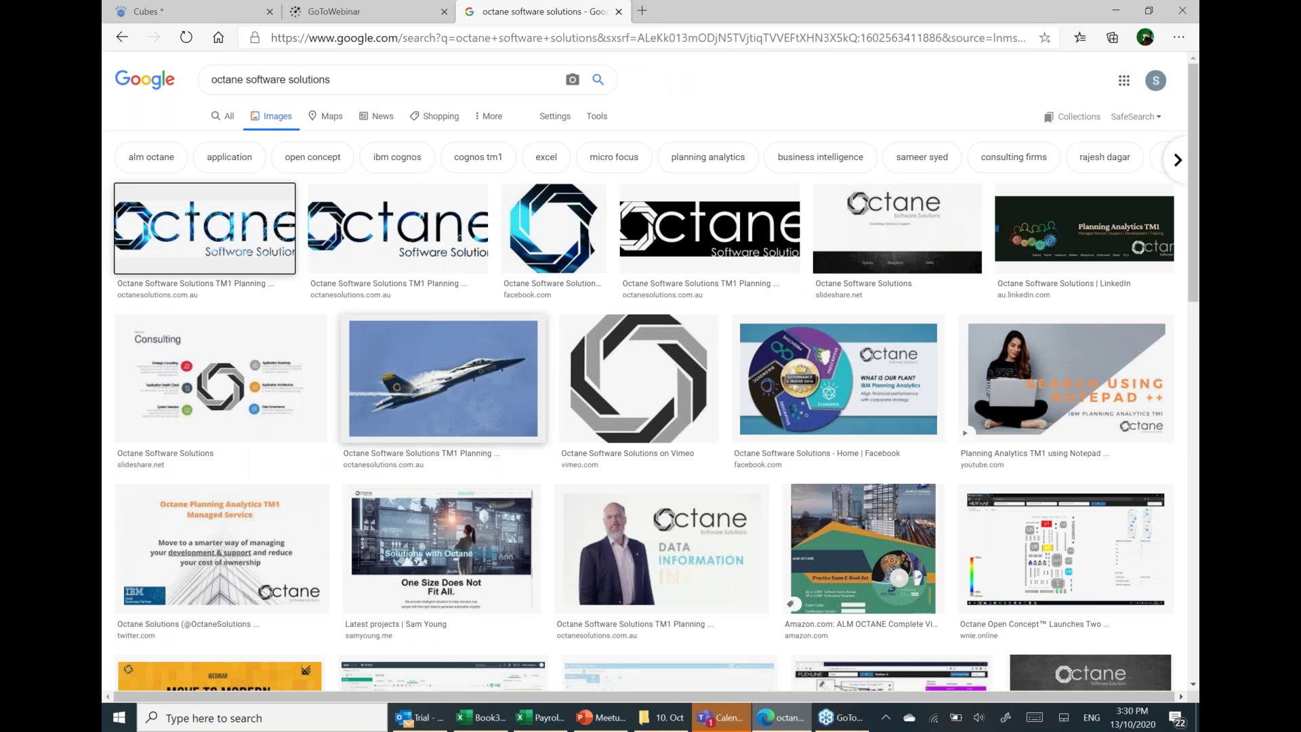
Load the copied logo link into the Cubes book's image placeholder, shrink the logo and place it at the Payroll sheet's upper-right corner.
{"action": "left_click", "coordinate": [178, 15]}
{"action": "key", "text": "ctrl+v"}
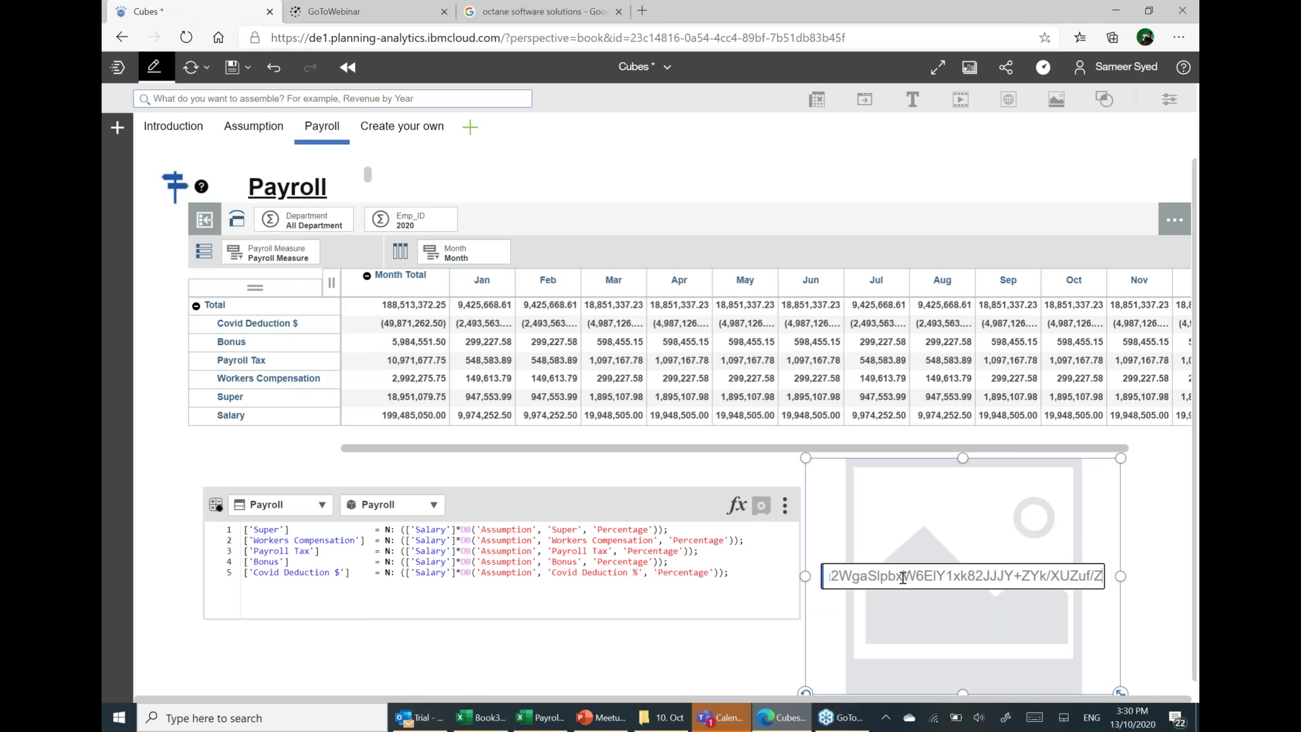
{"action": "key", "text": "Return"}
{"action": "left_click_drag", "start_coordinate": [1119, 691], "coordinate": [970, 504]}
{"action": "left_click_drag", "start_coordinate": [893, 498], "coordinate": [1103, 196]}
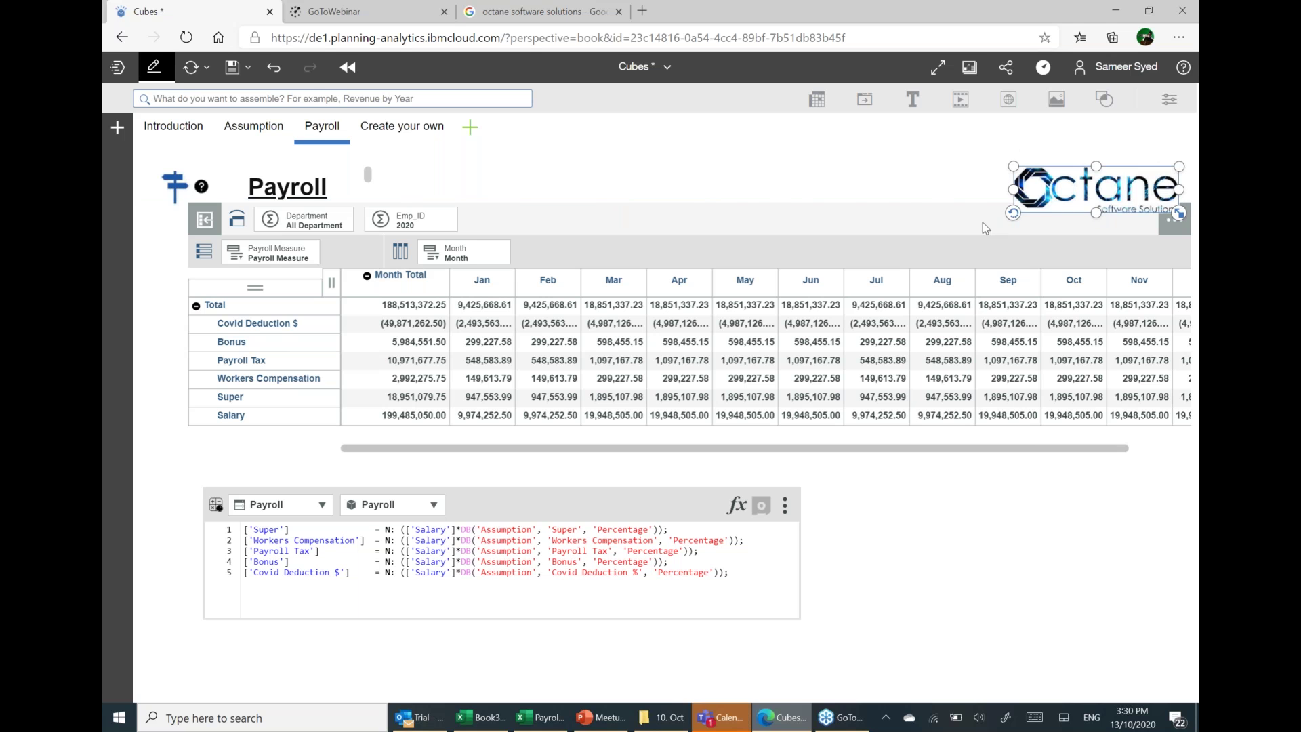
Move the Payroll view slightly down and to the left so that it sits clear of the logo.
{"action": "left_click", "coordinate": [177, 219]}
{"action": "left_click_drag", "start_coordinate": [176, 219], "coordinate": [165, 231]}
{"action": "left_click", "coordinate": [913, 477]}
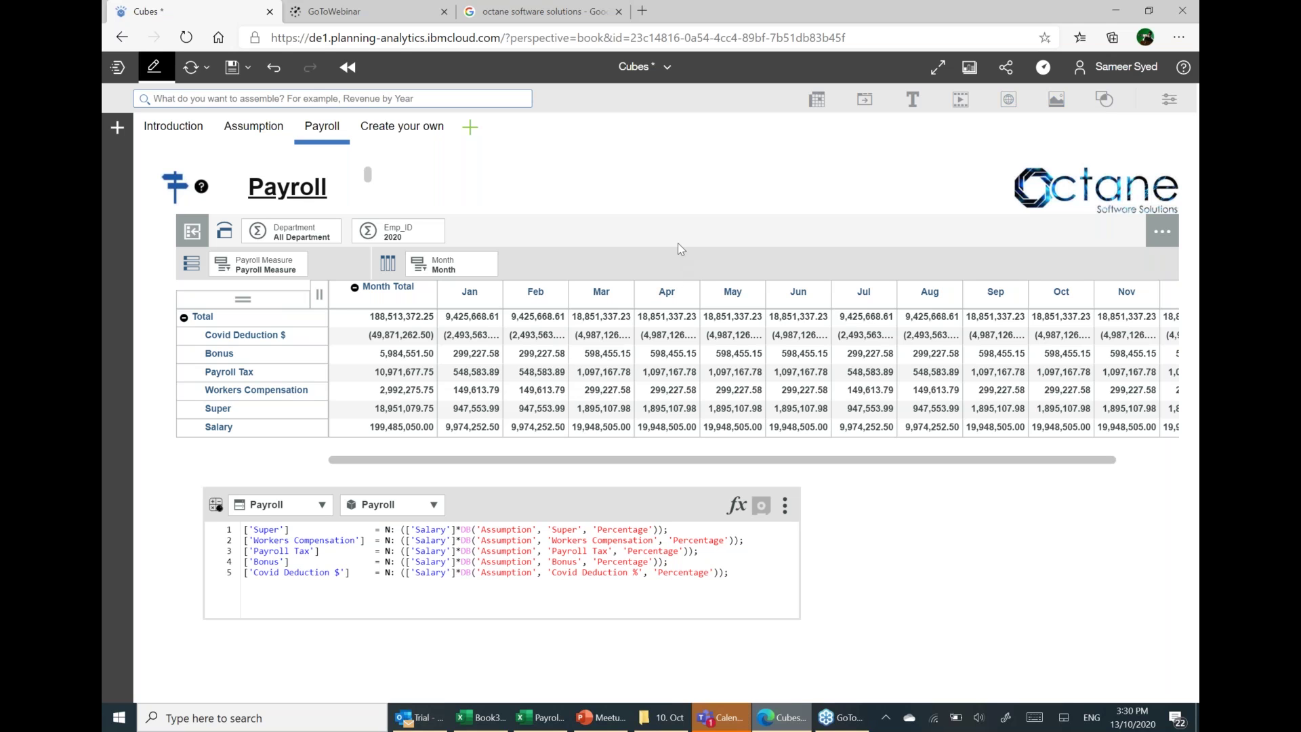
Export the Payroll view as a single Excel file with one sheet per view instance.
{"action": "left_click", "coordinate": [674, 216]}
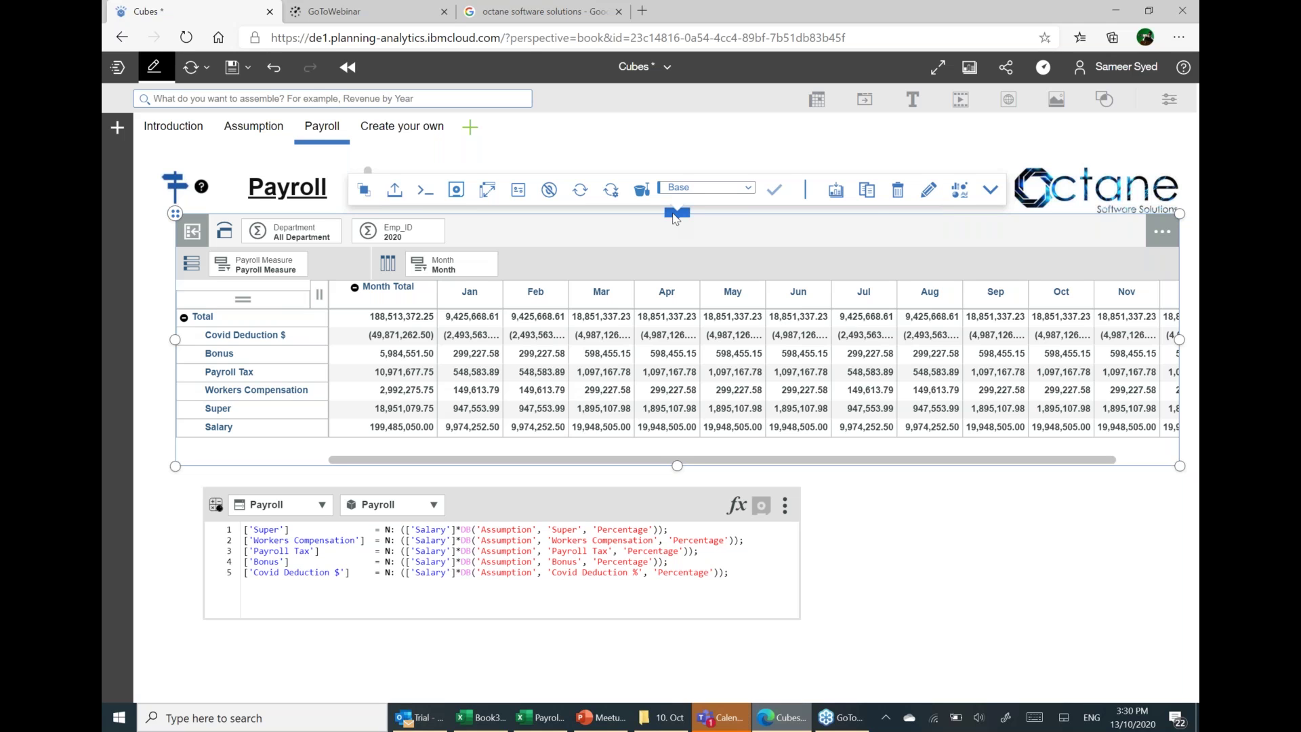
{"action": "left_click", "coordinate": [401, 198]}
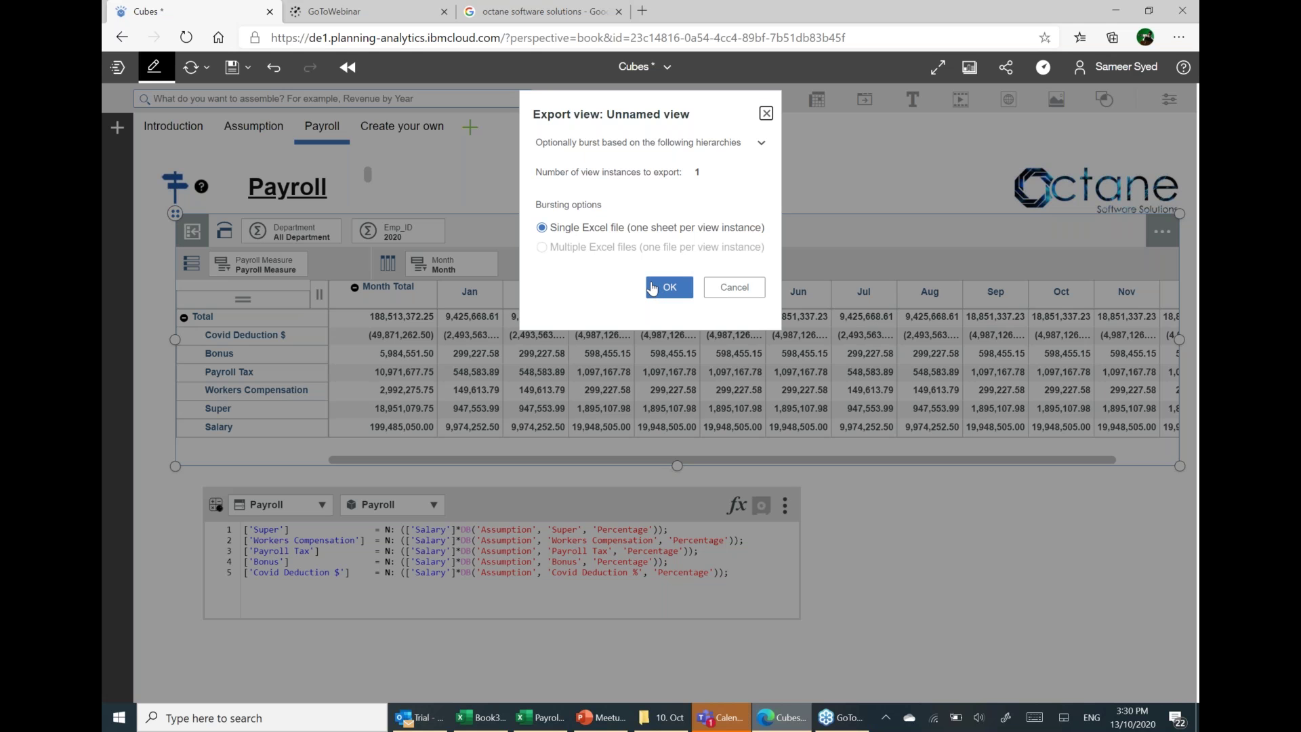
{"action": "left_click", "coordinate": [652, 288]}
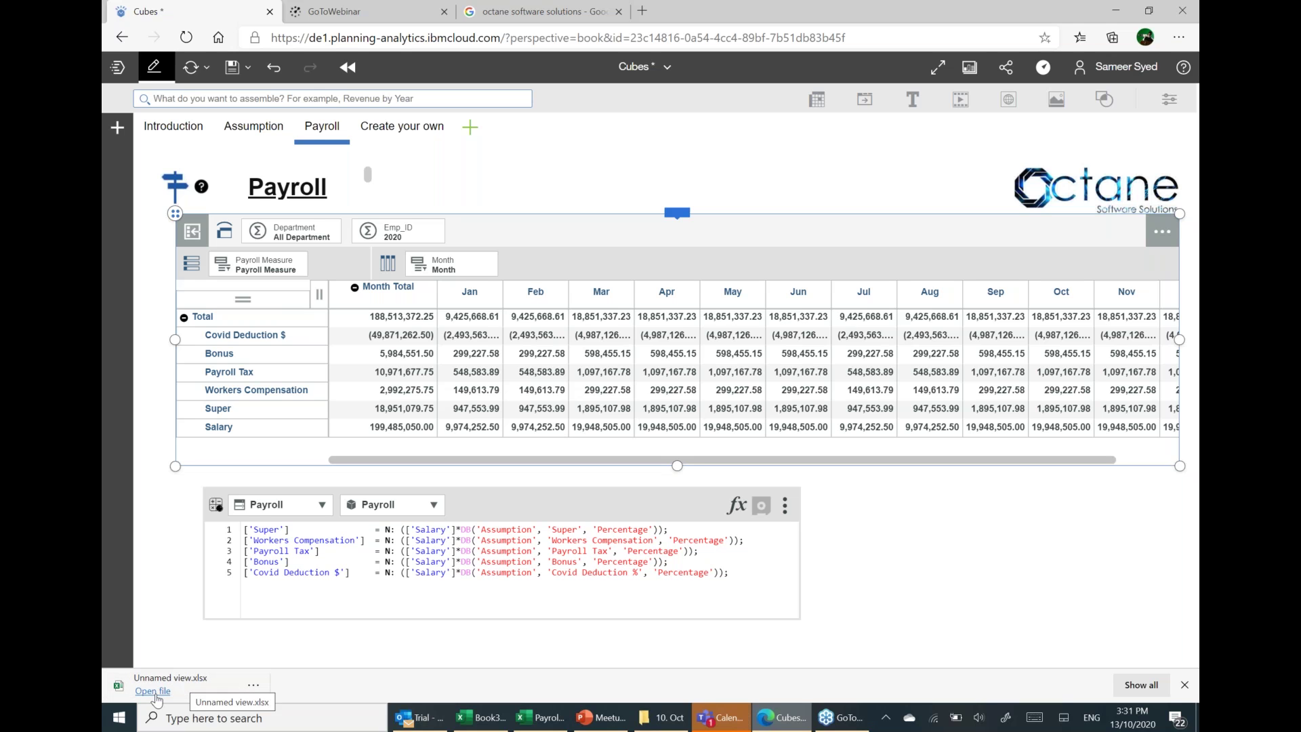
Open the exported file 'Unnamed view.xlsx' in Excel and enable editing.
{"action": "left_click", "coordinate": [153, 691]}
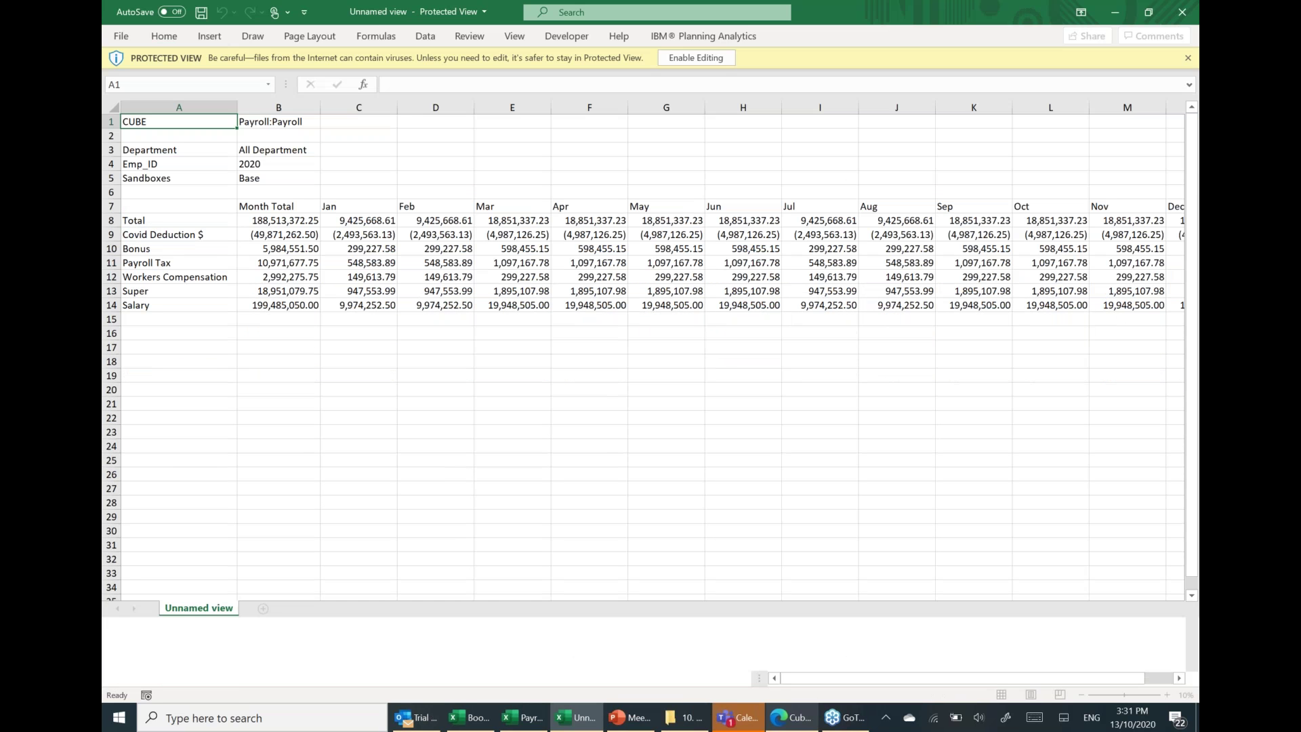
{"action": "left_click", "coordinate": [696, 127]}
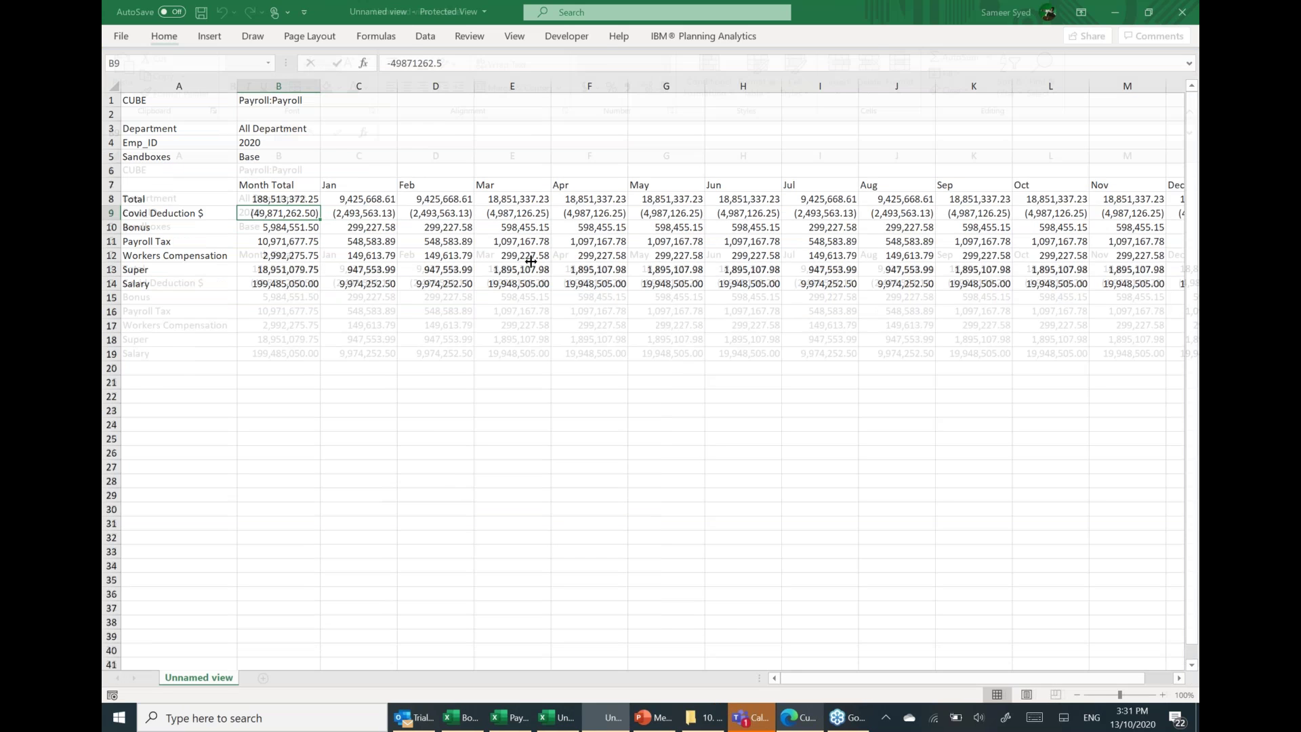
{"action": "left_click", "coordinate": [638, 297]}
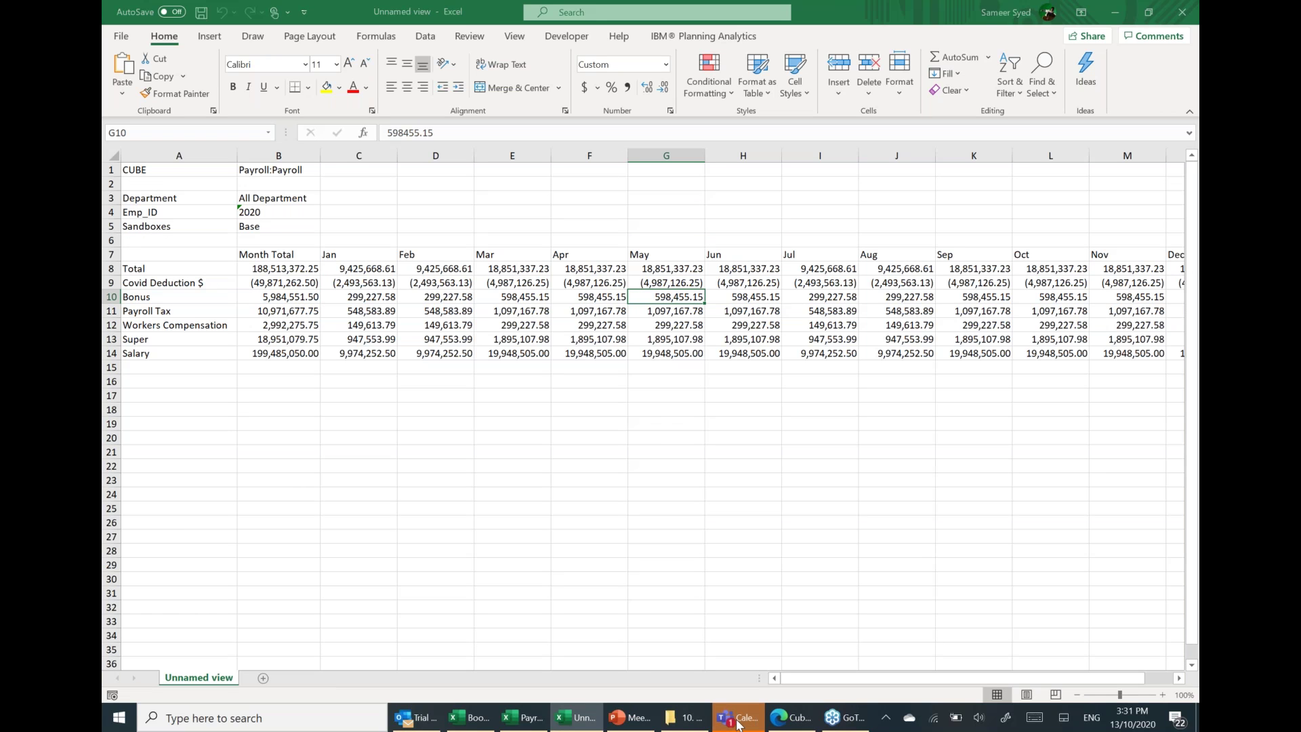
Switch back to the Cubes book in the browser and change the Payroll view's visualization to Tree Map.
{"action": "left_click", "coordinate": [771, 719]}
{"action": "mouse_move", "coordinate": [680, 220]}
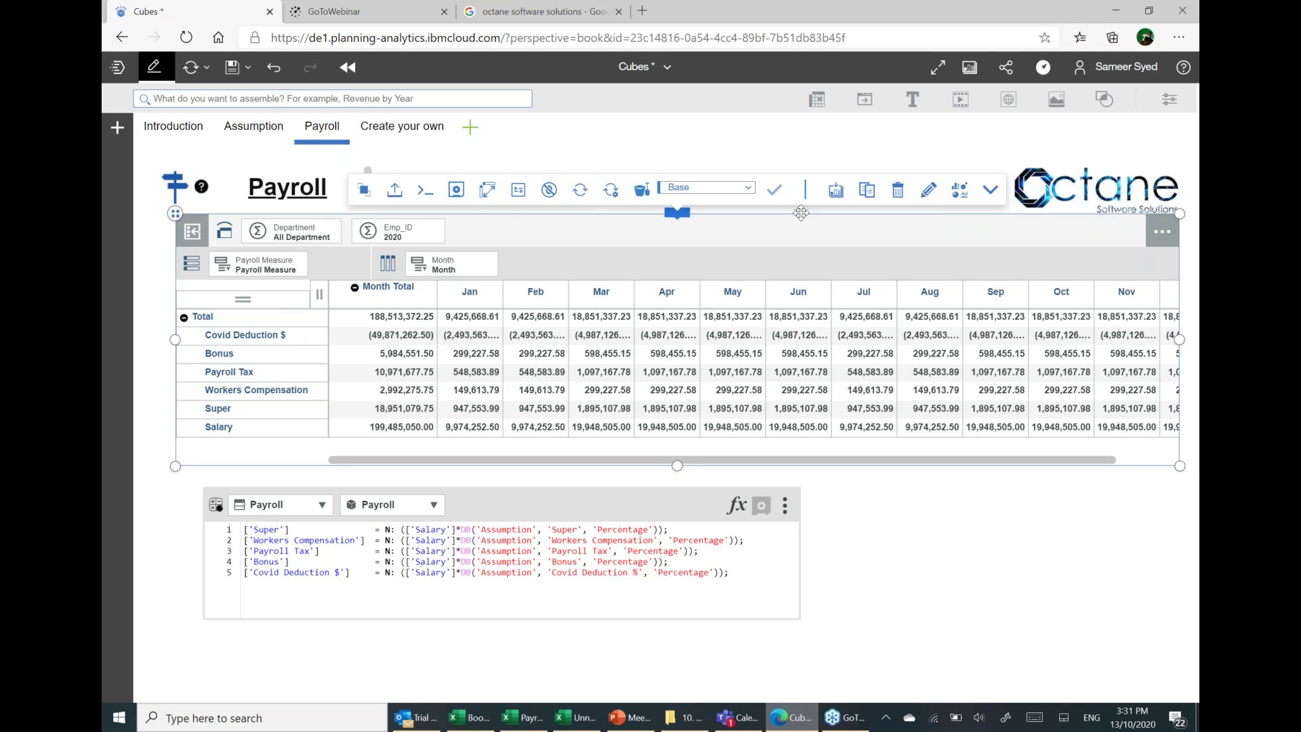
{"action": "left_click", "coordinate": [956, 191]}
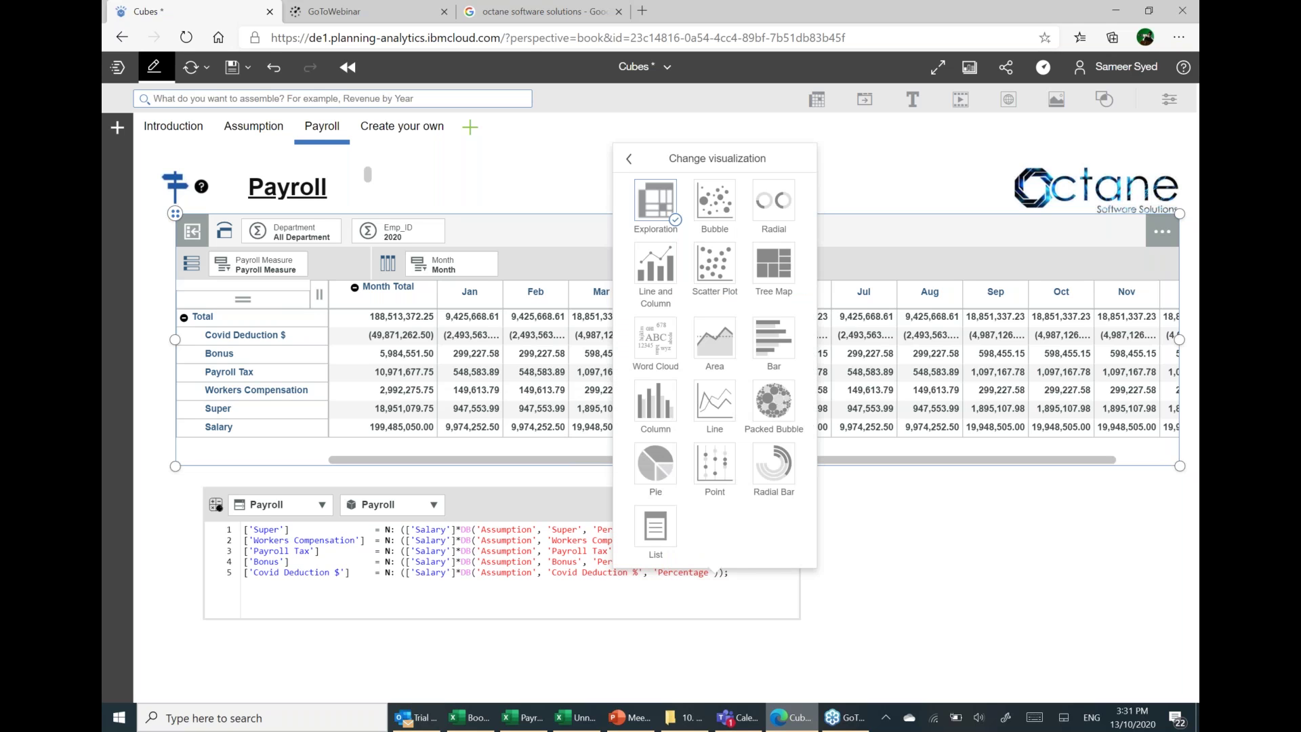
{"action": "left_click", "coordinate": [777, 283]}
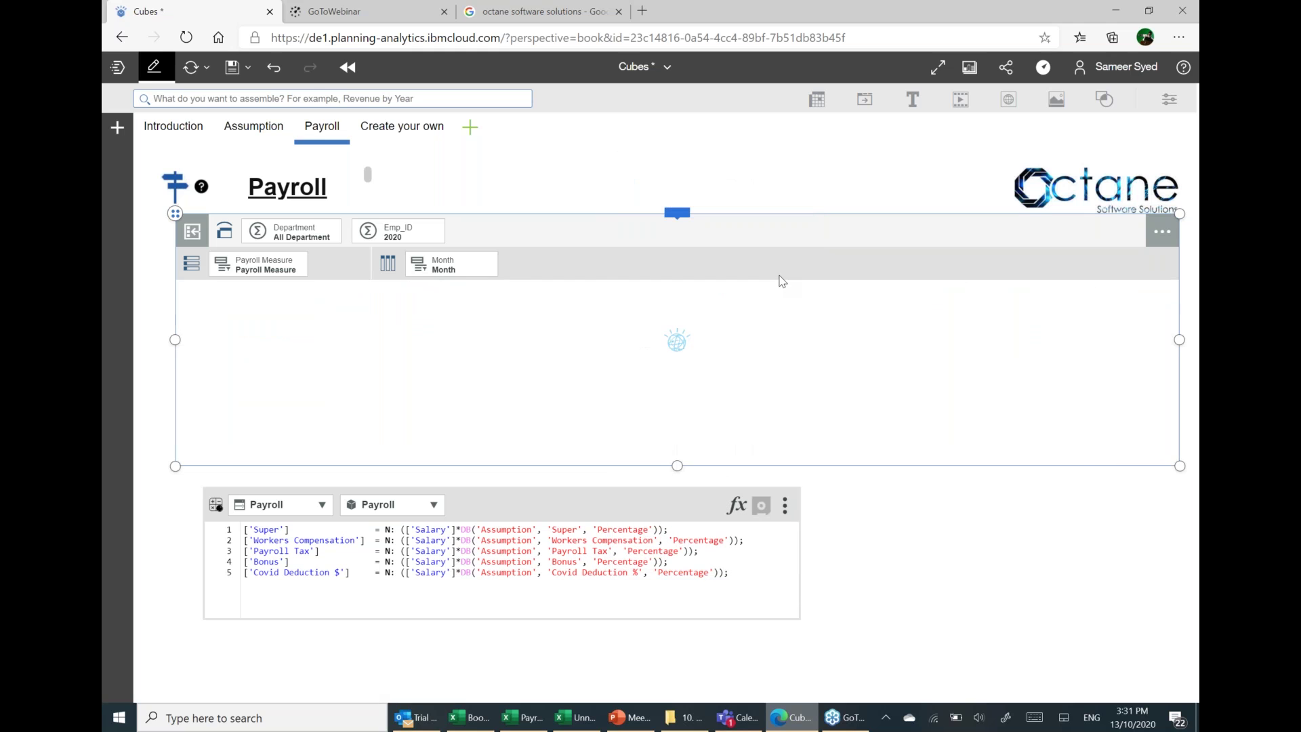
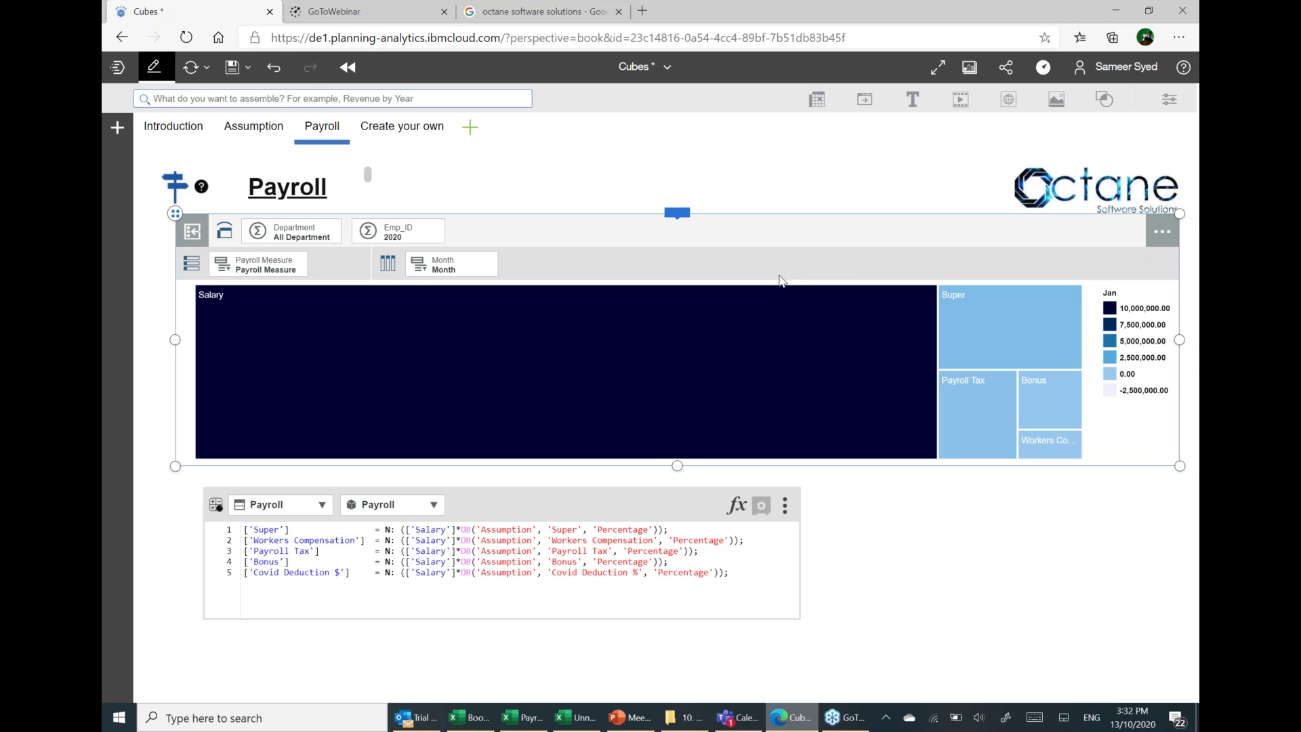
Open the data tree and look through the cubes of the Payroll database.
{"action": "left_click", "coordinate": [677, 213]}
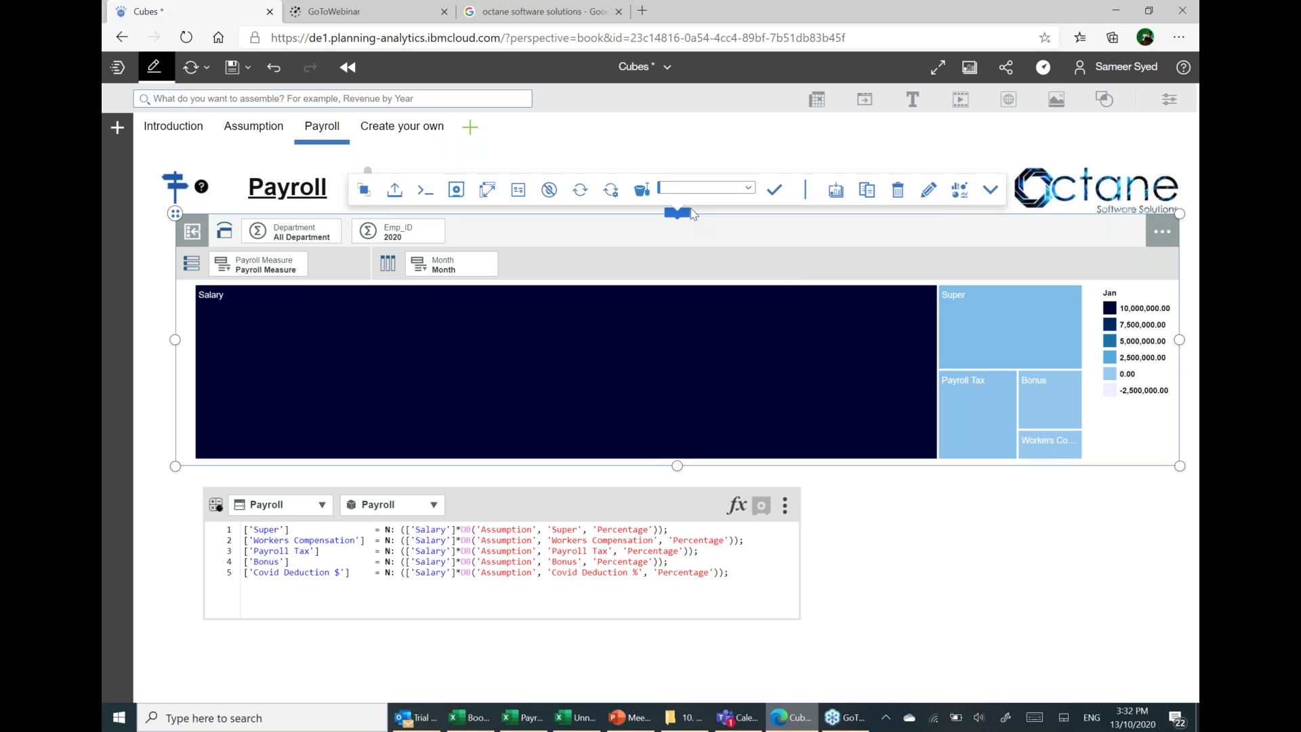
{"action": "left_click", "coordinate": [119, 133]}
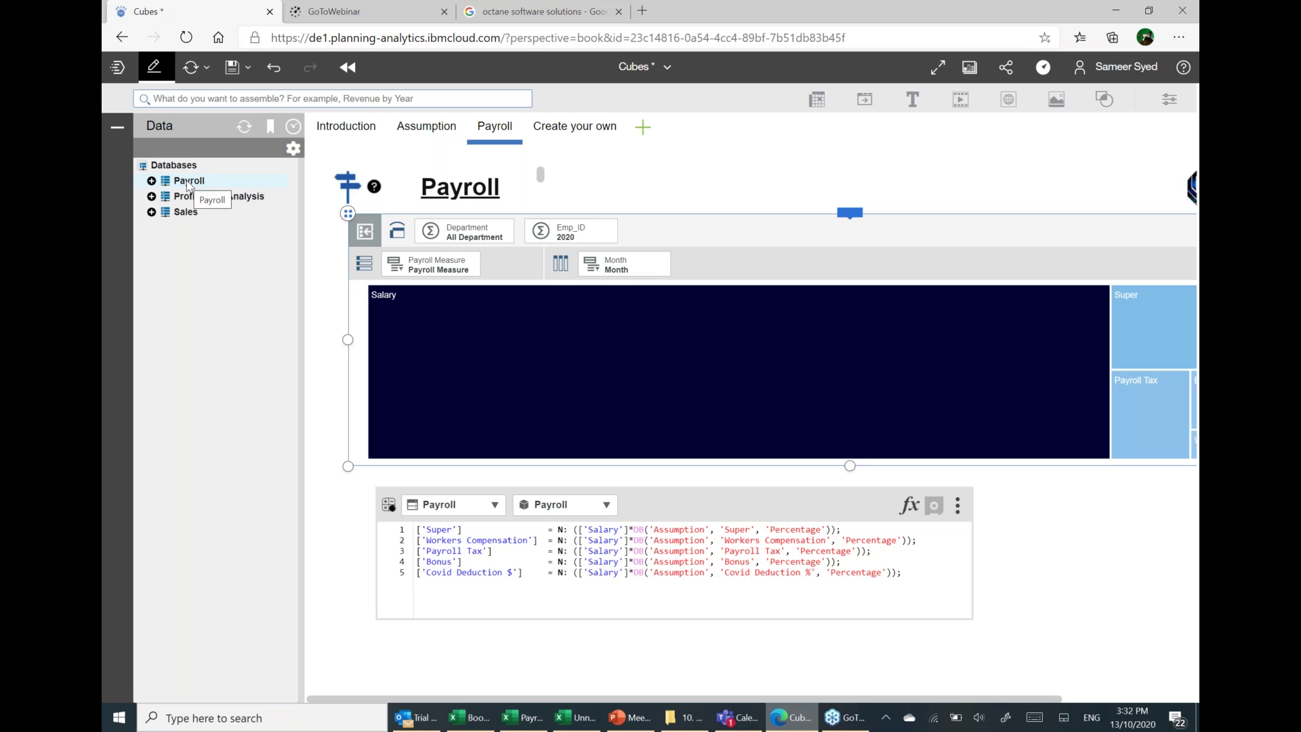
{"action": "left_click", "coordinate": [523, 717]}
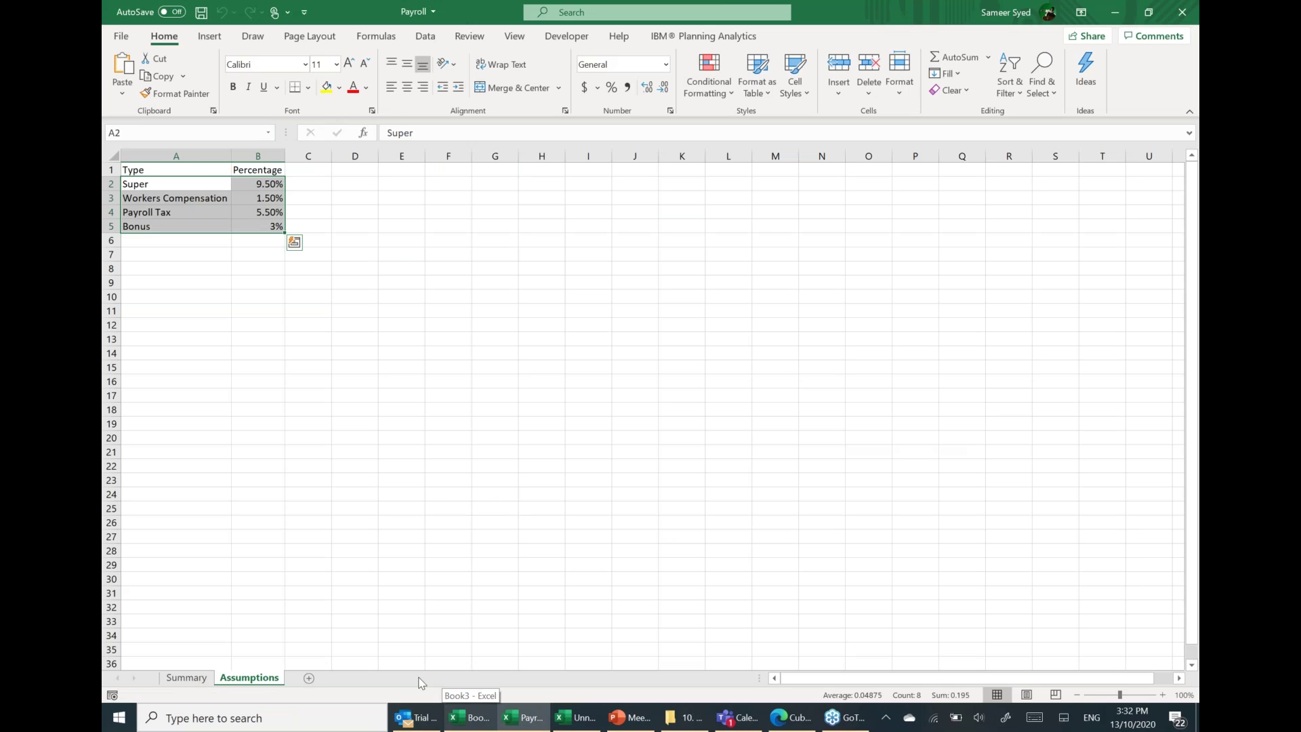
{"action": "left_click", "coordinate": [523, 718]}
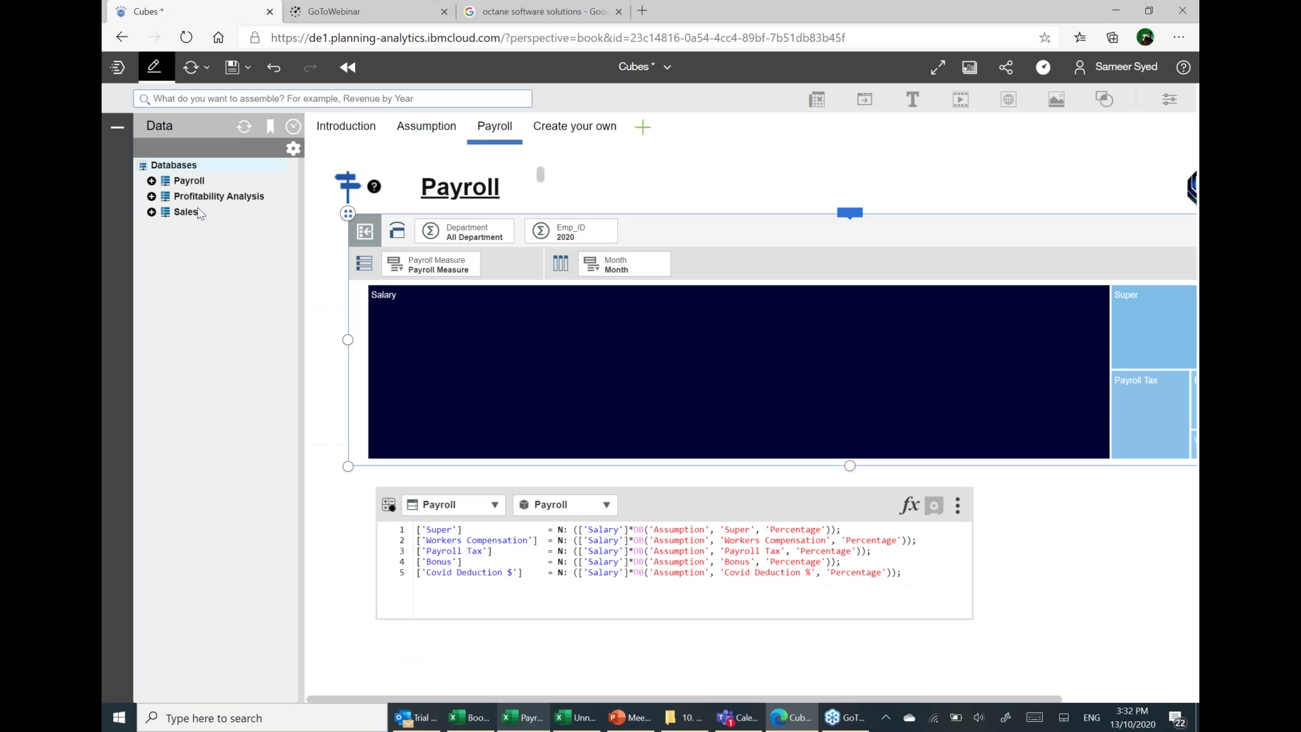
{"action": "left_click", "coordinate": [152, 181]}
{"action": "left_click", "coordinate": [164, 211]}
{"action": "left_click", "coordinate": [227, 234]}
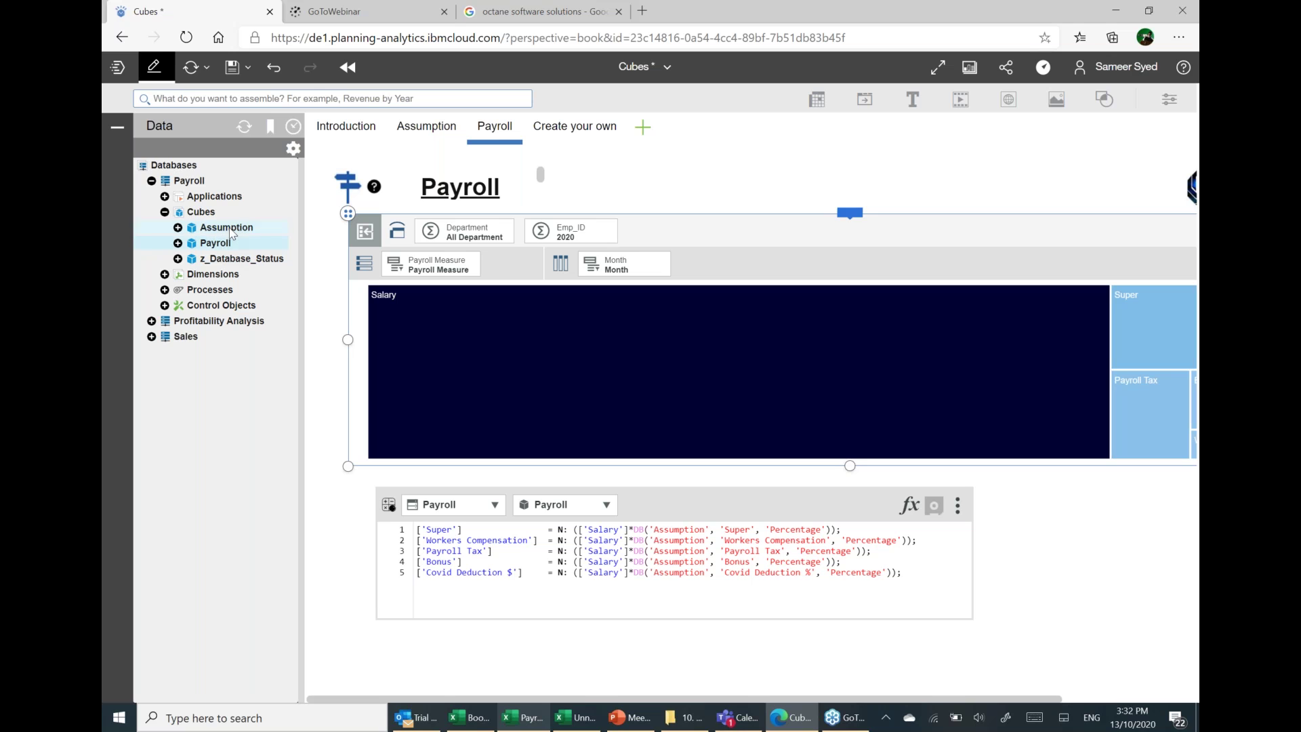
{"action": "left_click", "coordinate": [227, 243]}
{"action": "left_click", "coordinate": [162, 182]}
{"action": "left_click", "coordinate": [152, 181]}
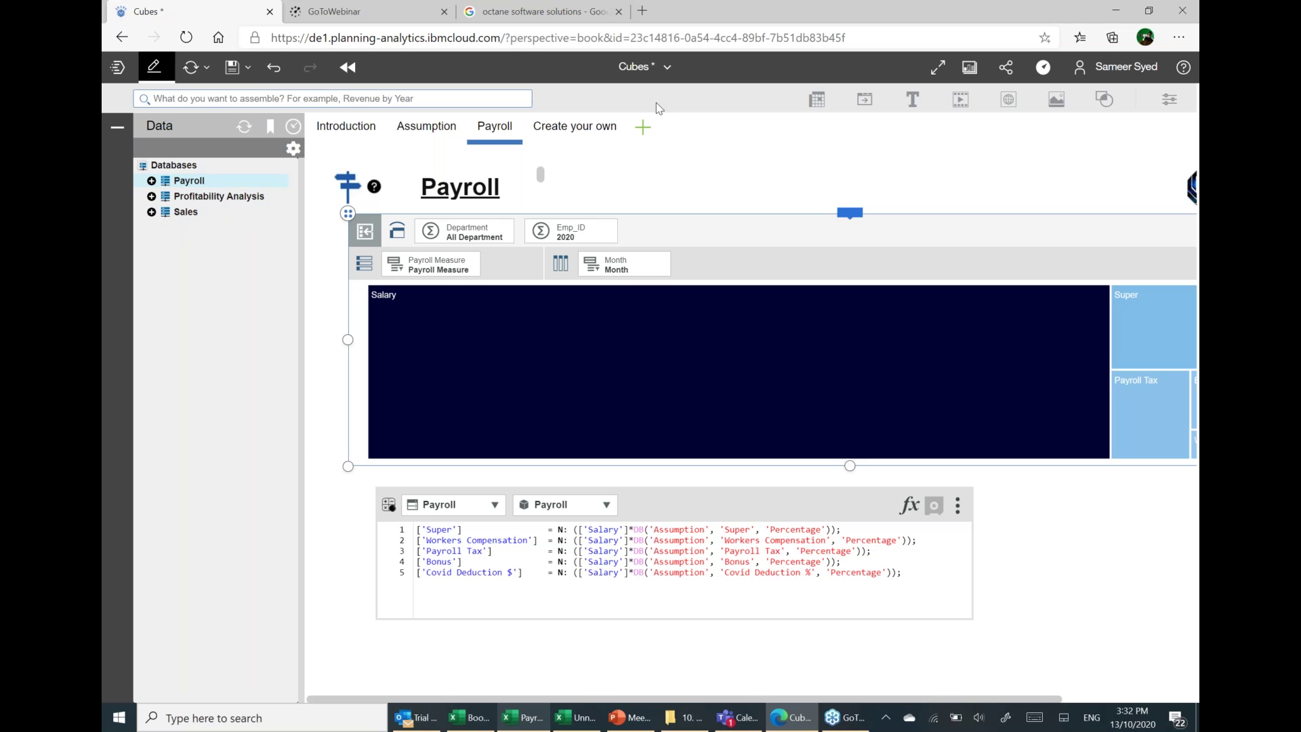
Add a blank sheet to the Cubes book and place a new view of the Payroll cube on it.
{"action": "left_click", "coordinate": [643, 127]}
{"action": "left_click", "coordinate": [808, 507]}
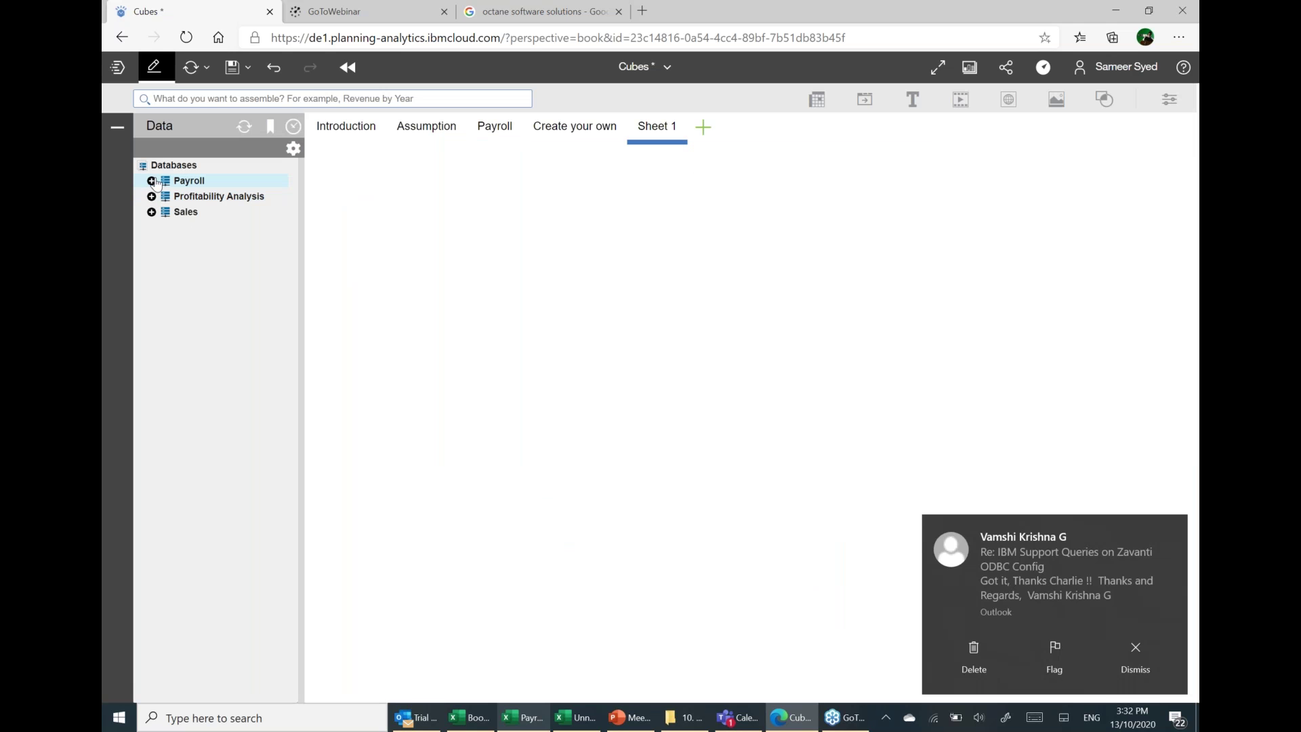
{"action": "left_click", "coordinate": [151, 181]}
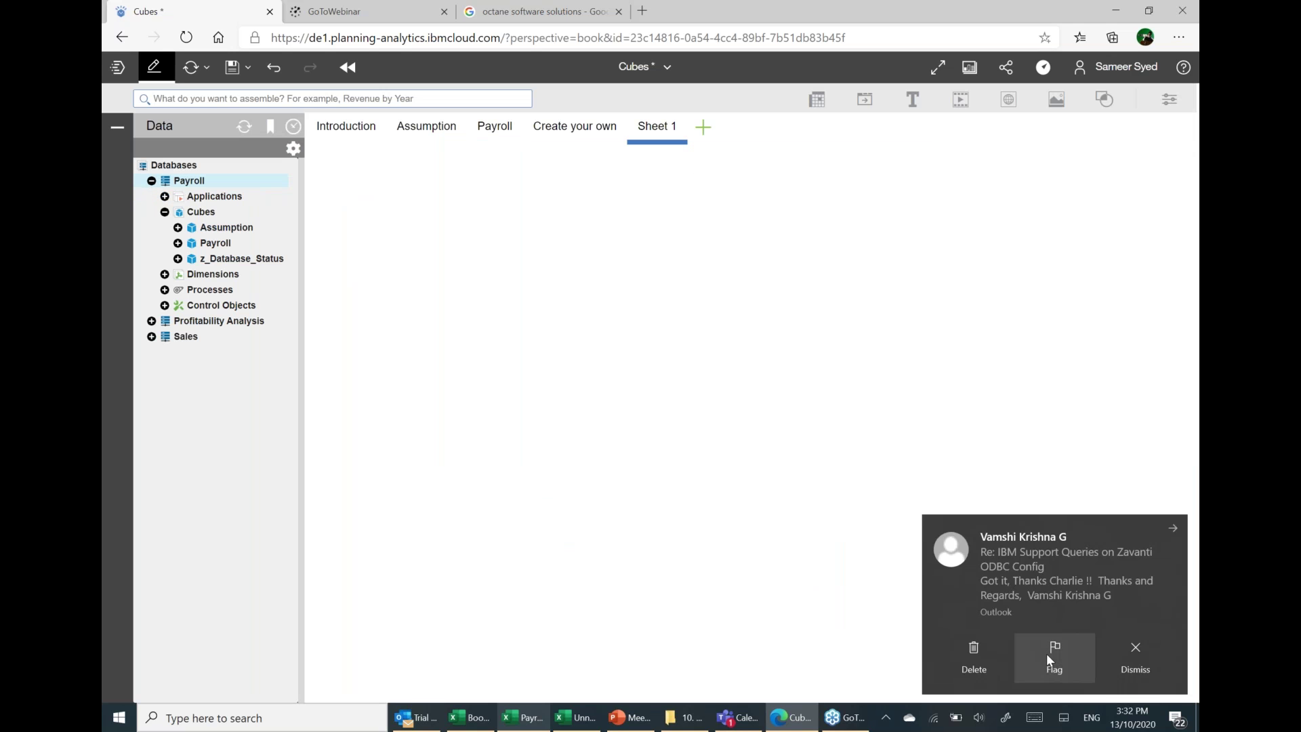
{"action": "left_click", "coordinate": [1134, 661]}
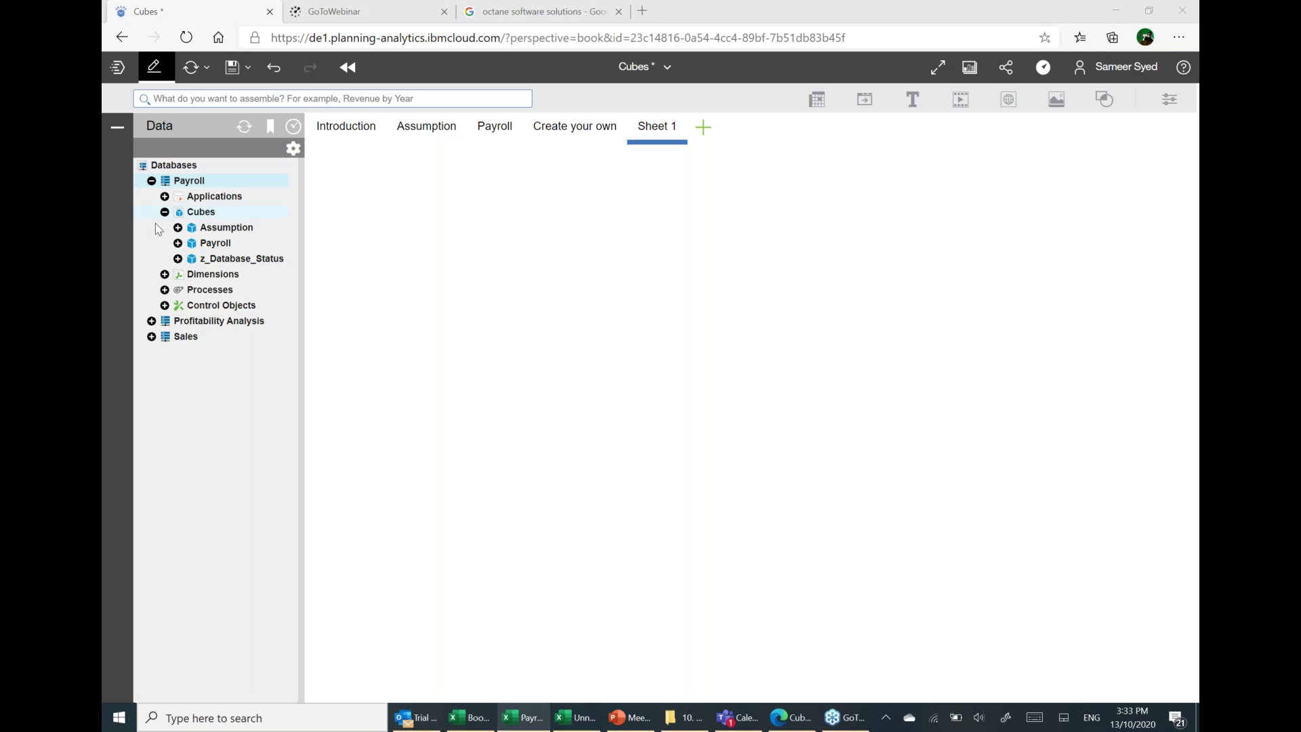
{"action": "left_click", "coordinate": [215, 243]}
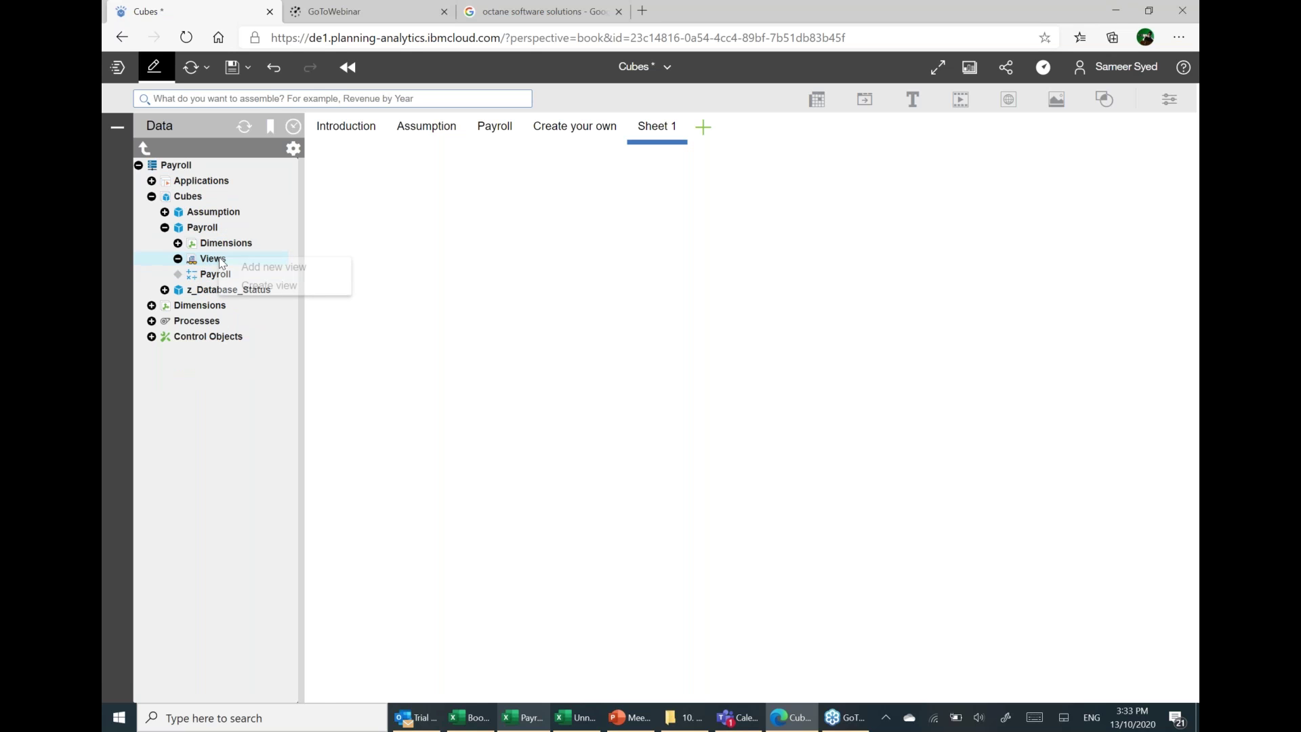
{"action": "right_click", "coordinate": [221, 263]}
{"action": "left_click", "coordinate": [298, 265]}
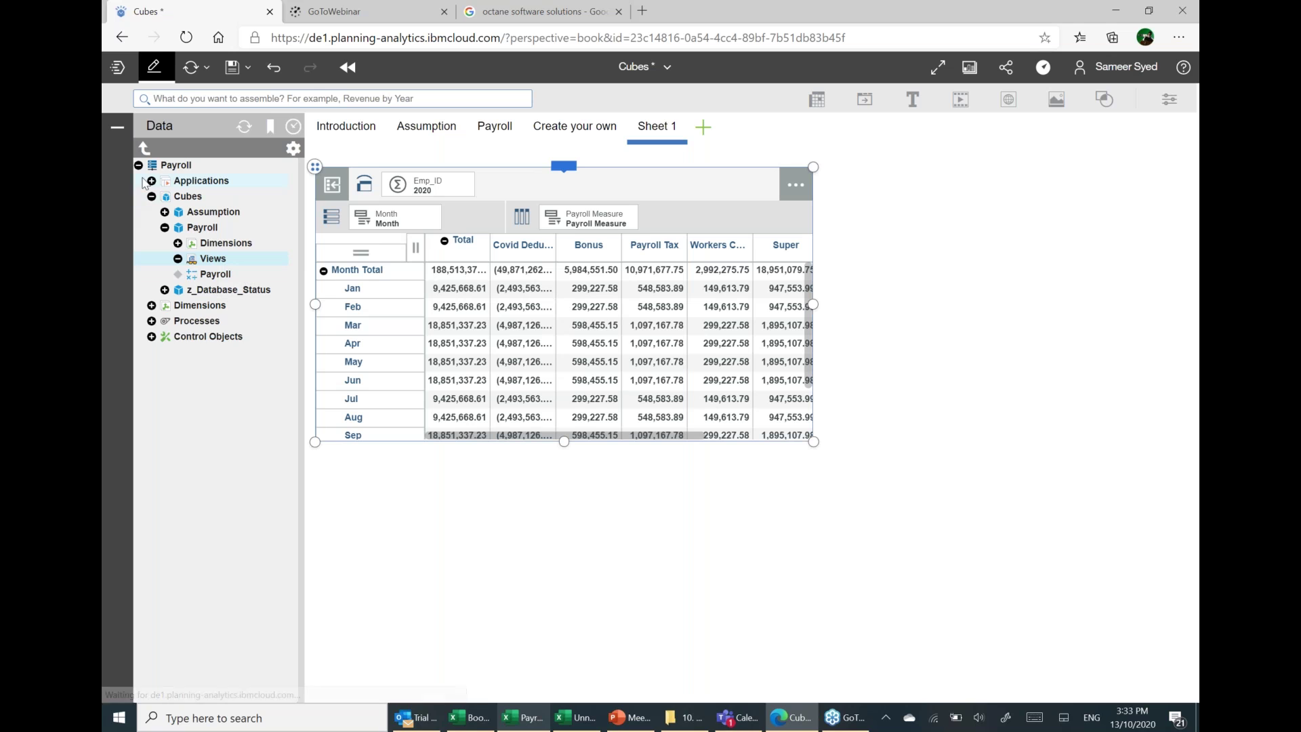
{"action": "left_click", "coordinate": [144, 148]}
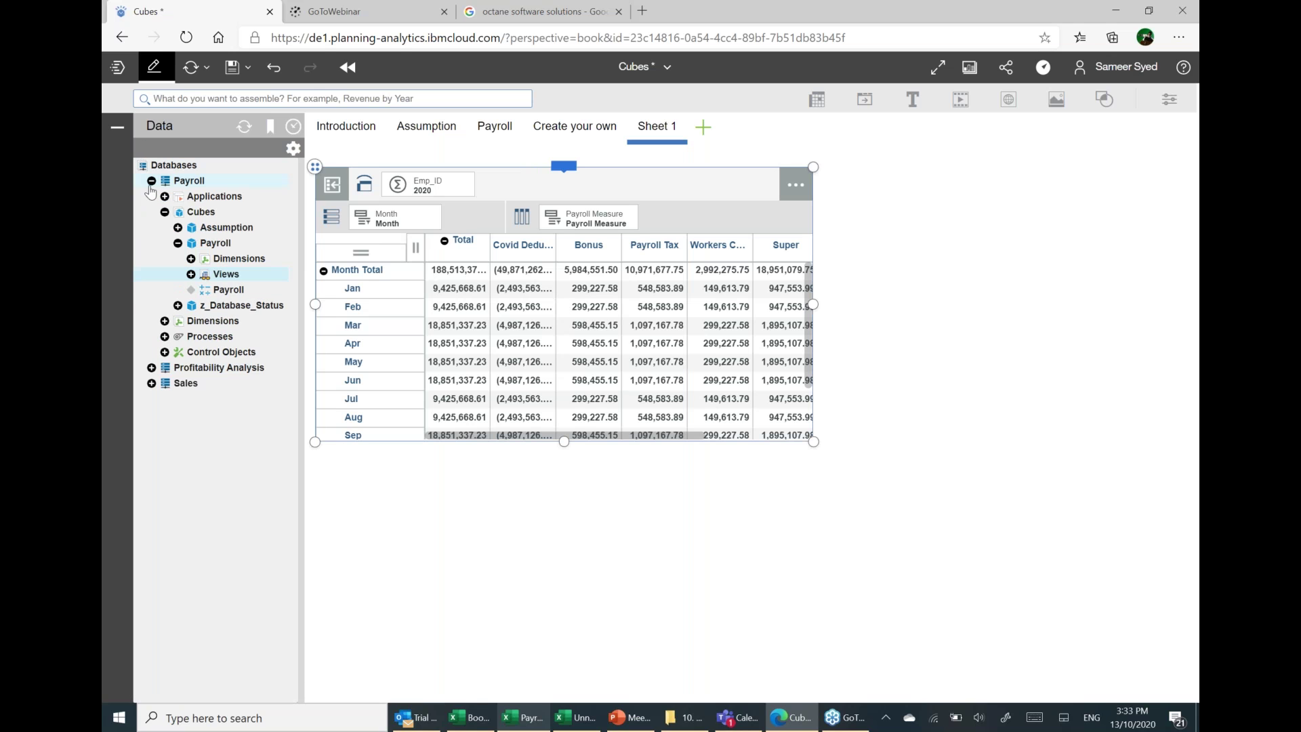
{"action": "left_click", "coordinate": [151, 180]}
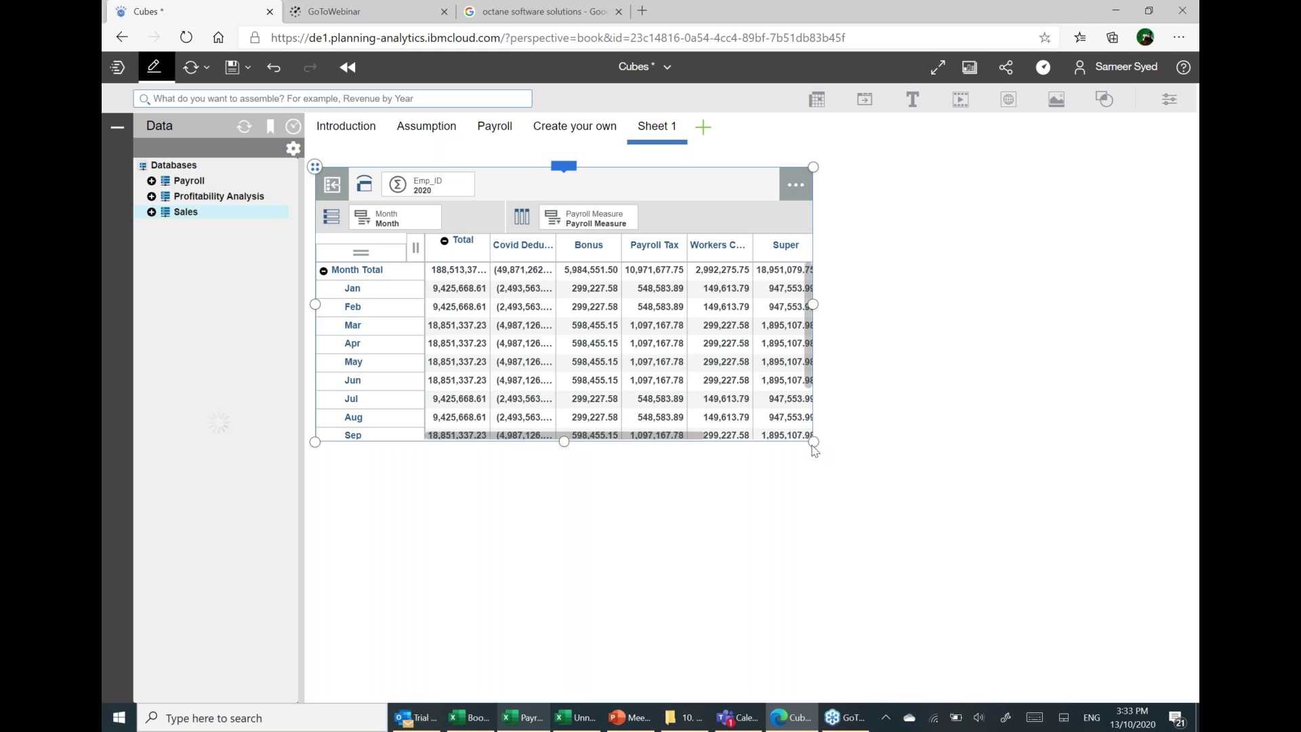
Enlarge the Payroll view to show all its months and measures, and add a new view of the Sales cube to the sheet.
{"action": "left_click_drag", "start_coordinate": [813, 441], "coordinate": [1065, 523]}
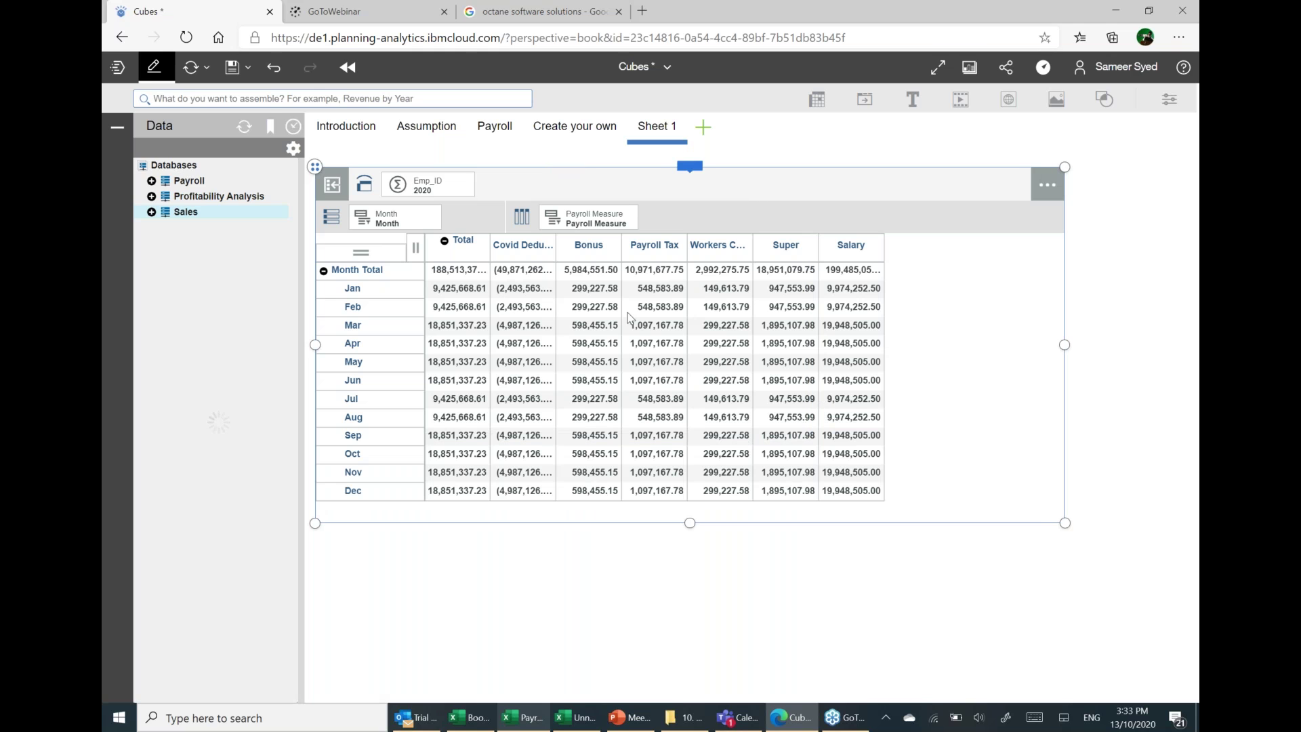
{"action": "left_click_drag", "start_coordinate": [596, 218], "coordinate": [525, 214]}
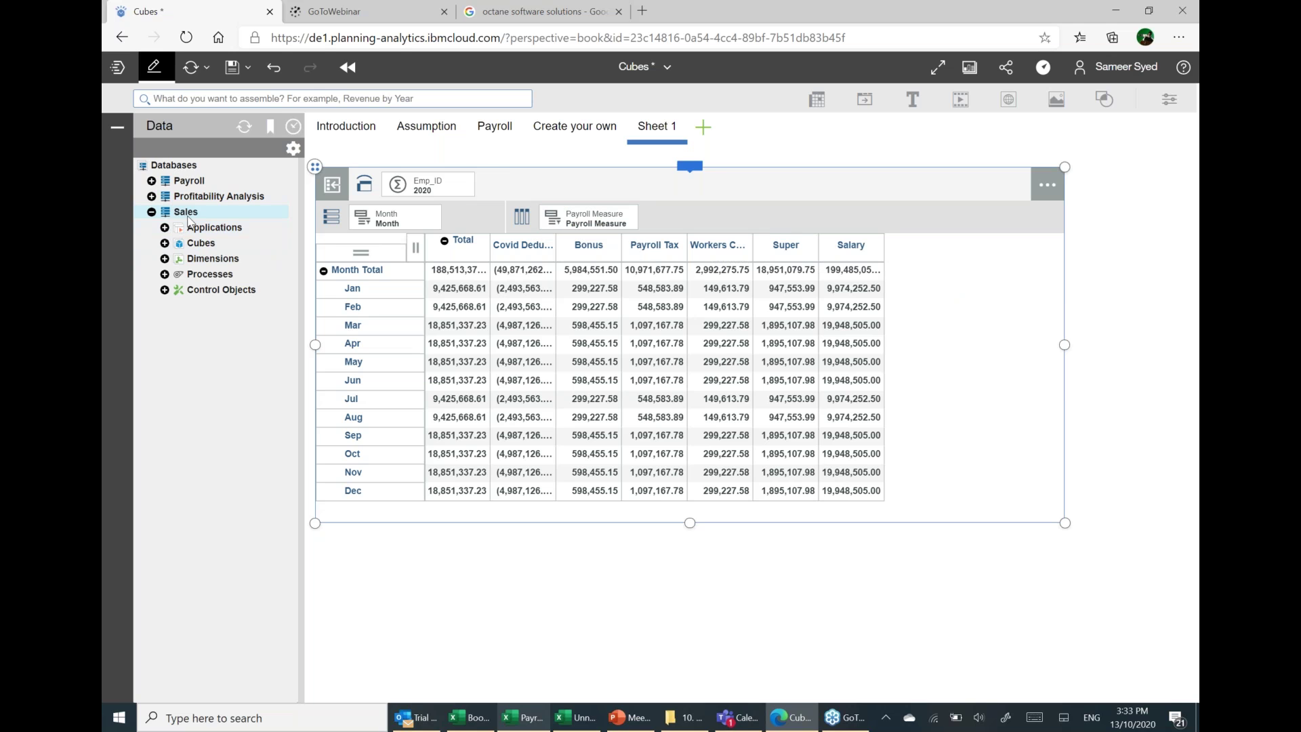
{"action": "left_click", "coordinate": [164, 243]}
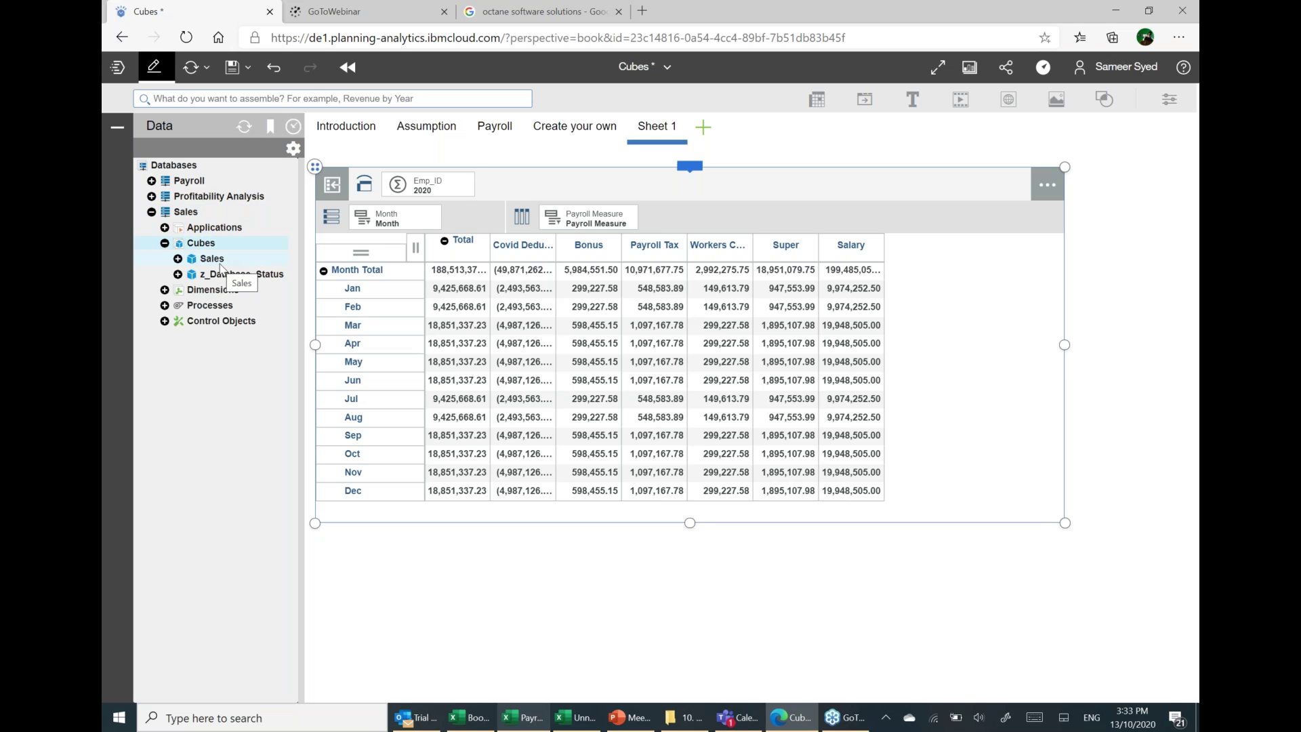
{"action": "left_click", "coordinate": [177, 258]}
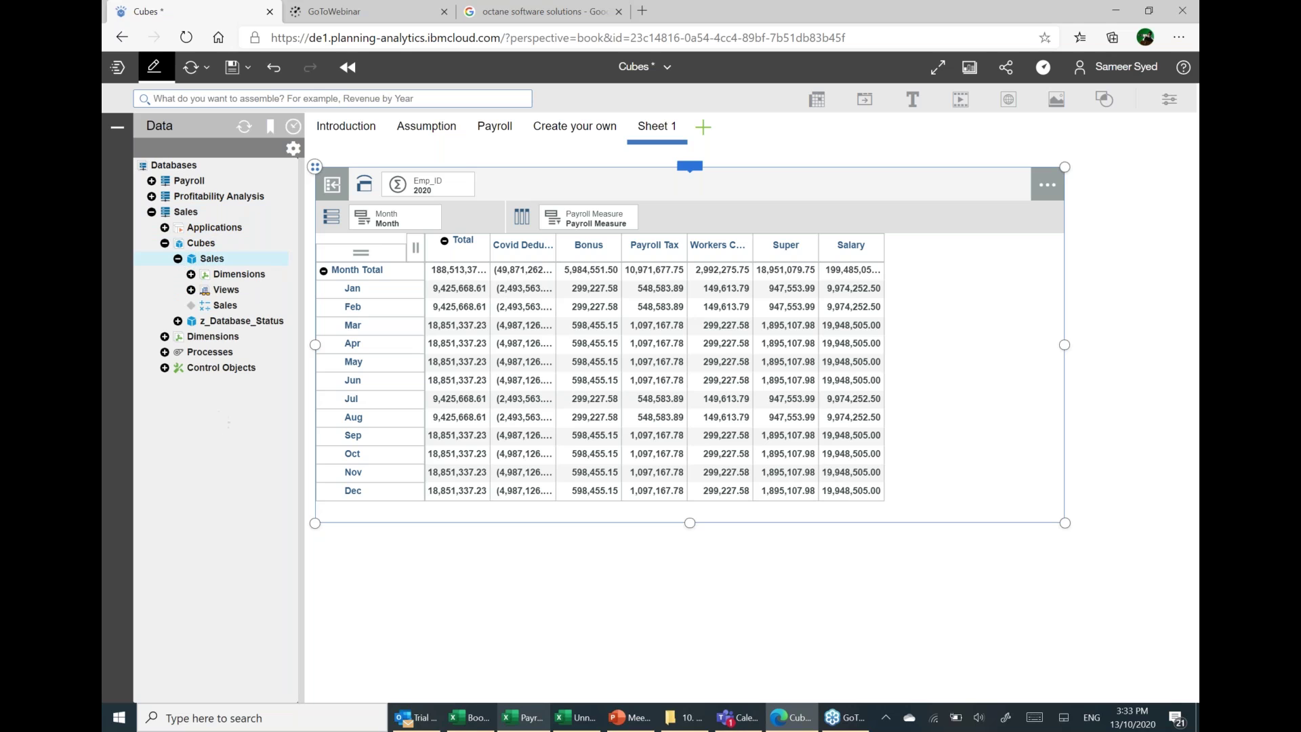
{"action": "right_click", "coordinate": [219, 292]}
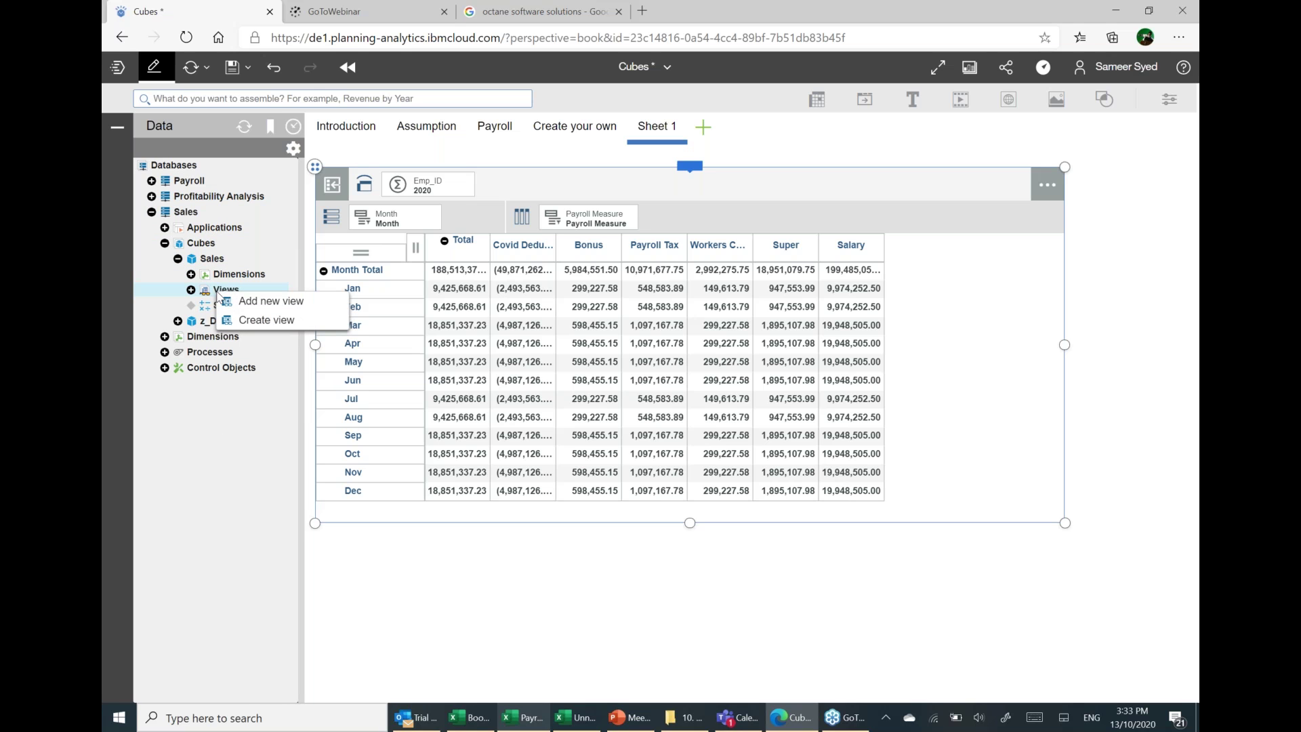
{"action": "left_click", "coordinate": [265, 301]}
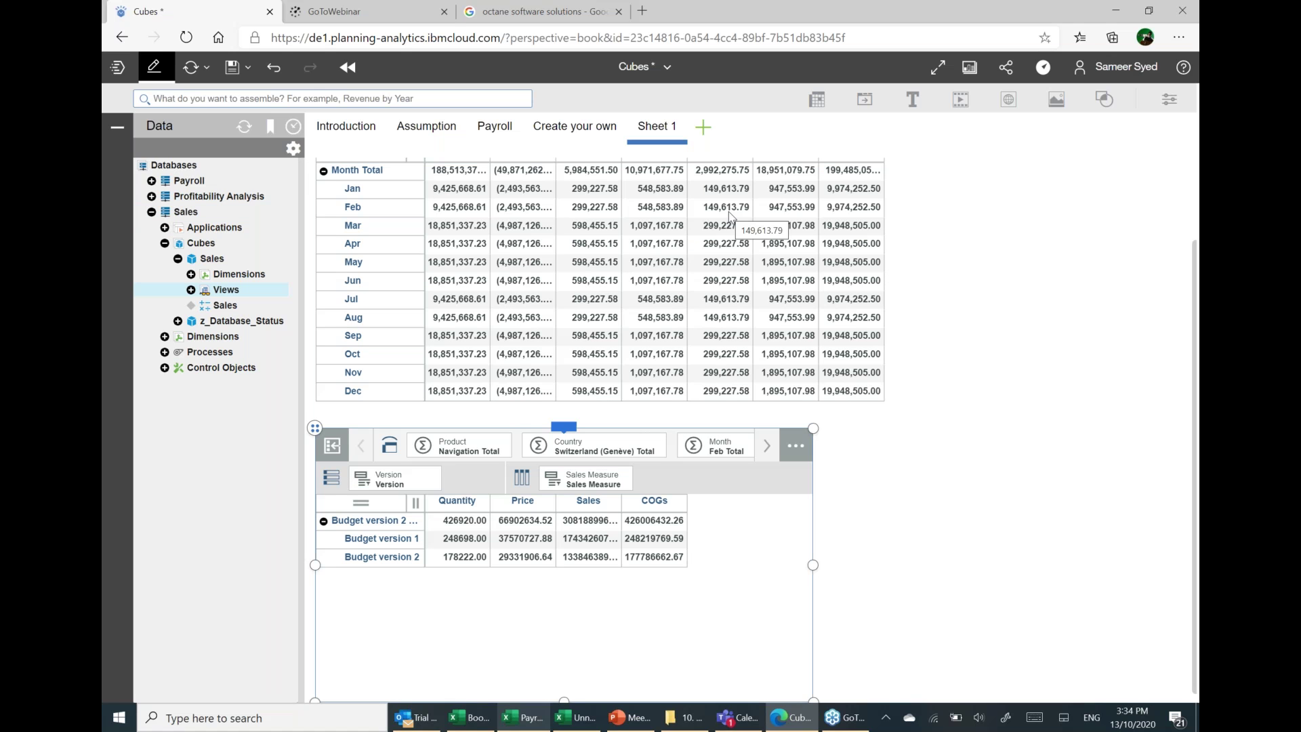
Widen the Total column of the Payroll view so its full values fit.
{"action": "left_click", "coordinate": [725, 283]}
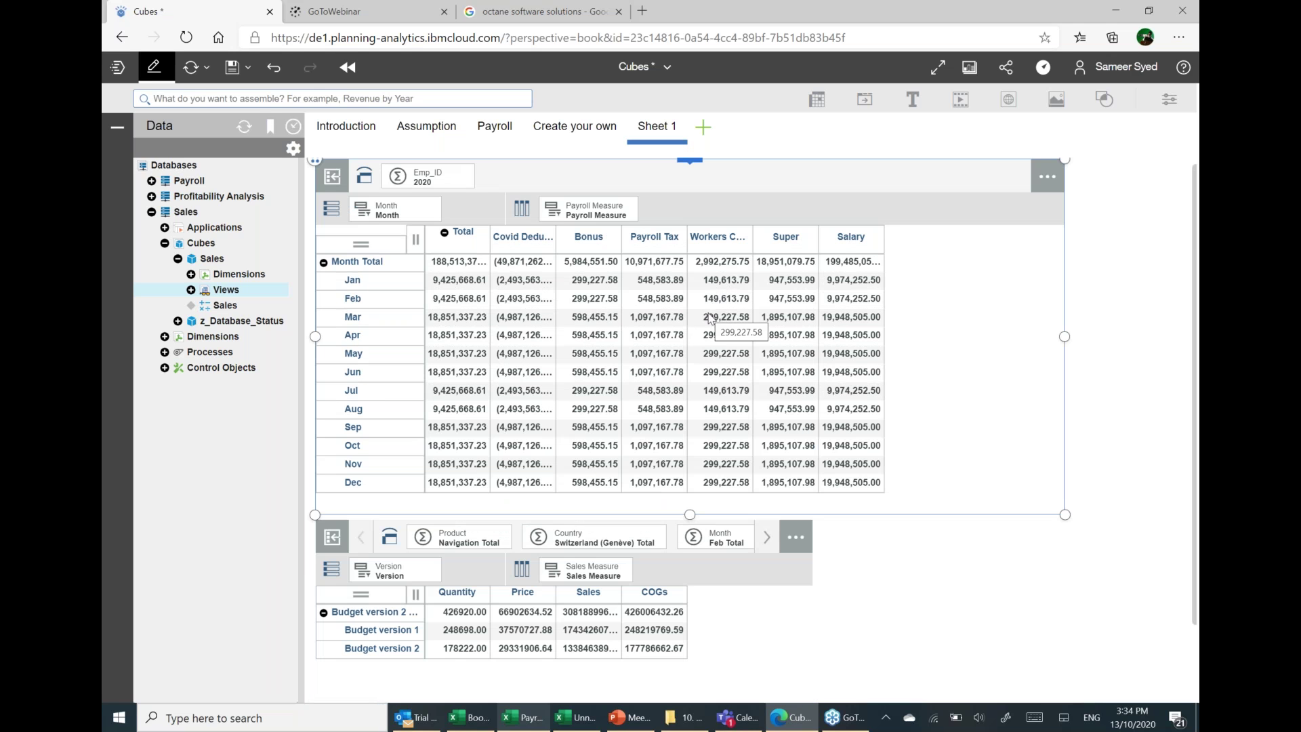
{"action": "left_click", "coordinate": [480, 269]}
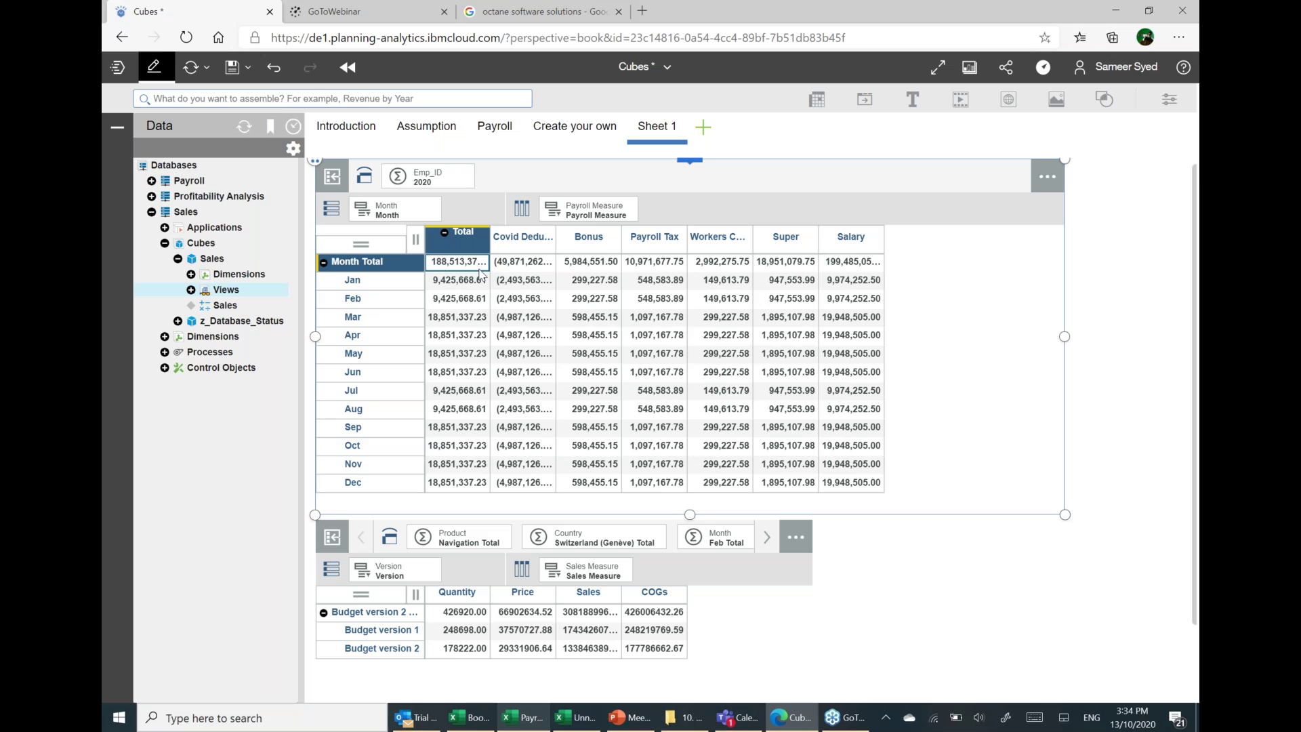
{"action": "right_click", "coordinate": [479, 273]}
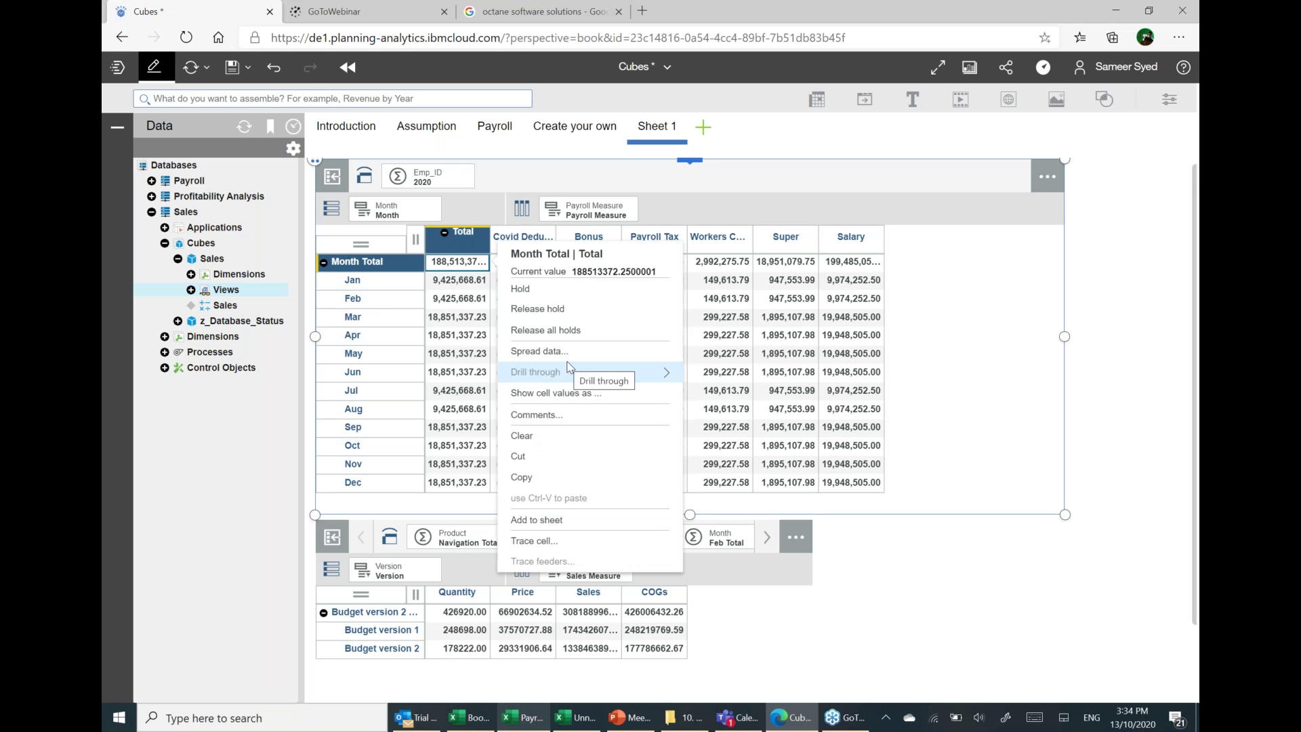
{"action": "left_click", "coordinate": [466, 278]}
{"action": "left_click_drag", "start_coordinate": [490, 238], "coordinate": [569, 237]}
Try to spread a 20 percent subtraction over the Month Total cell of the Total column using Percent change.
{"action": "left_click", "coordinate": [552, 266]}
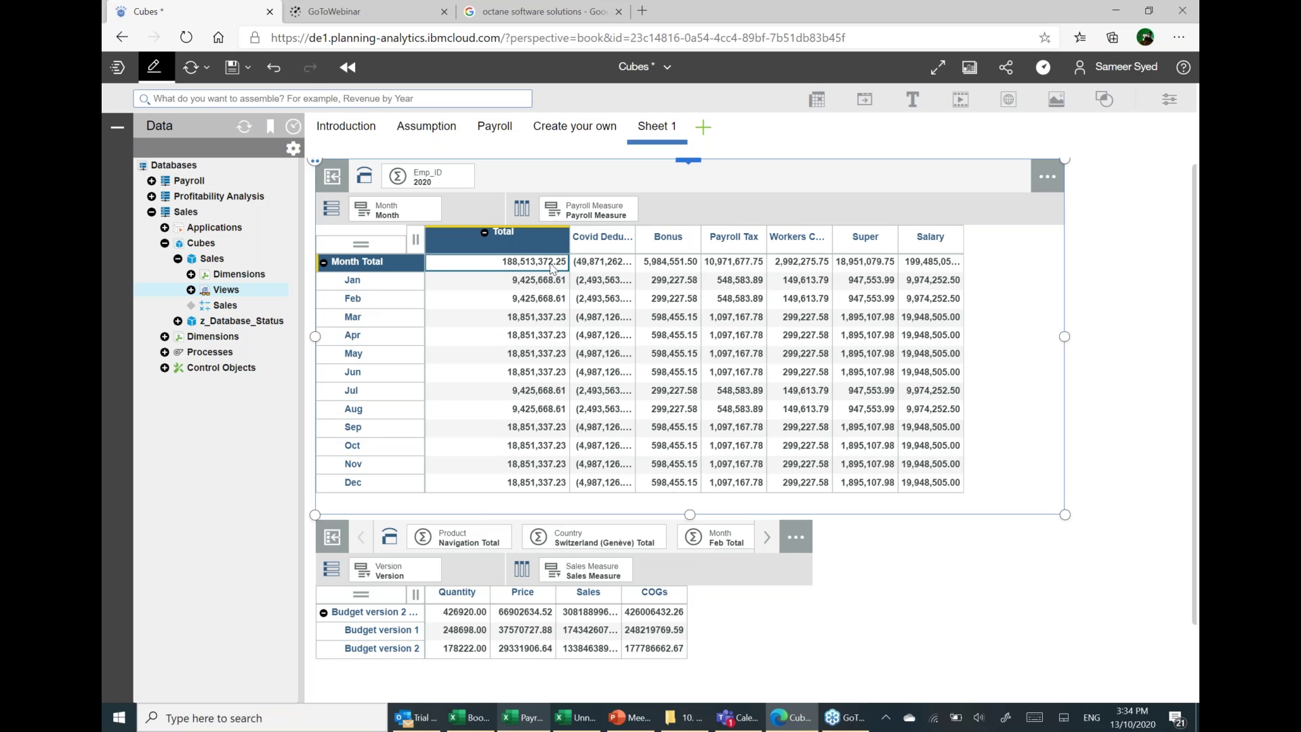
{"action": "right_click", "coordinate": [551, 266]}
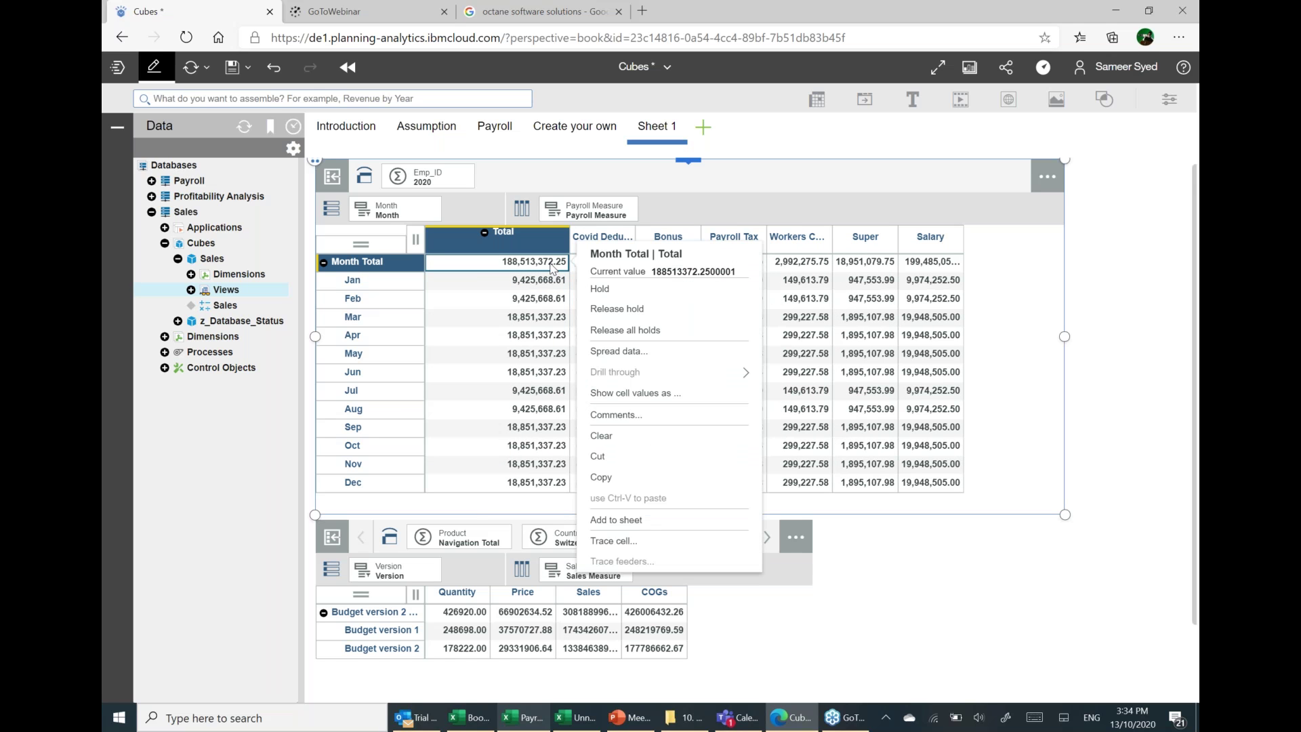
{"action": "left_click", "coordinate": [664, 351]}
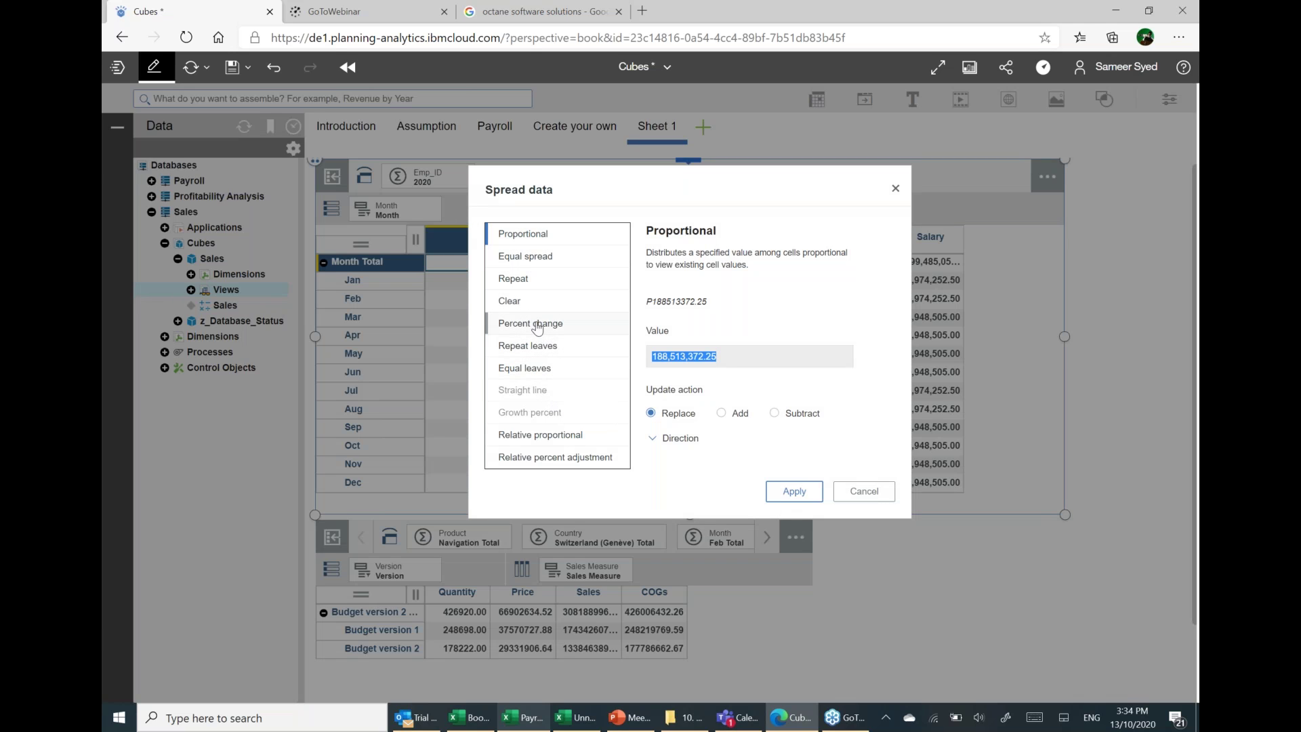
{"action": "left_click", "coordinate": [536, 324]}
{"action": "left_click", "coordinate": [722, 413]}
{"action": "left_click", "coordinate": [680, 356]}
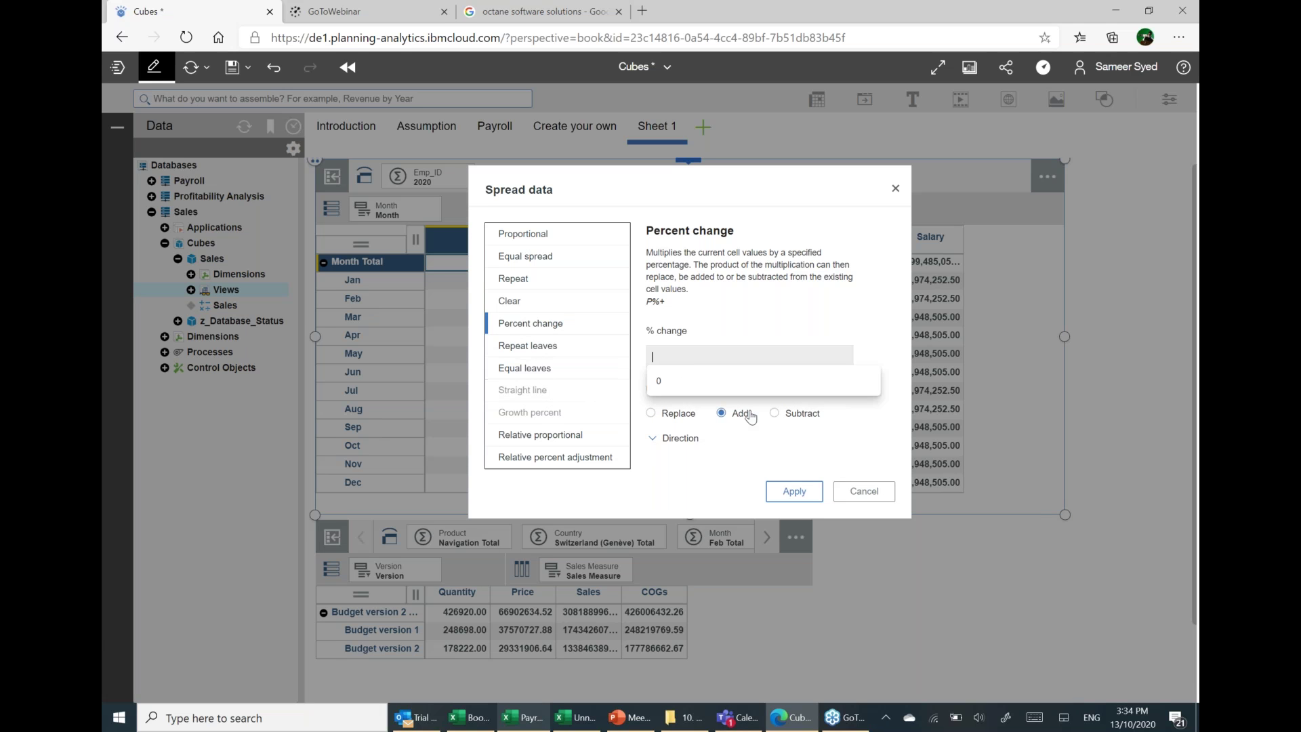
{"action": "left_click", "coordinate": [774, 413]}
{"action": "left_click", "coordinate": [735, 366]}
{"action": "type", "text": "20"}
{"action": "left_click", "coordinate": [794, 492]}
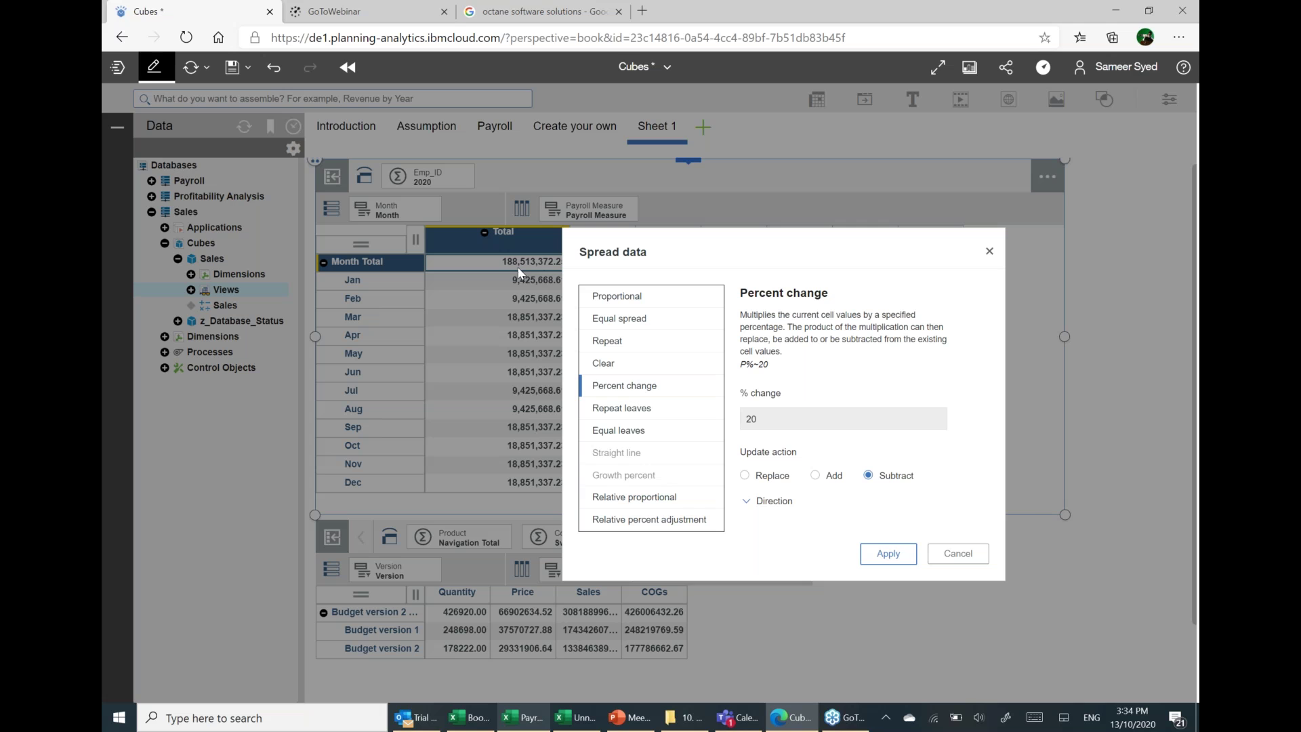
{"action": "left_click", "coordinate": [888, 554]}
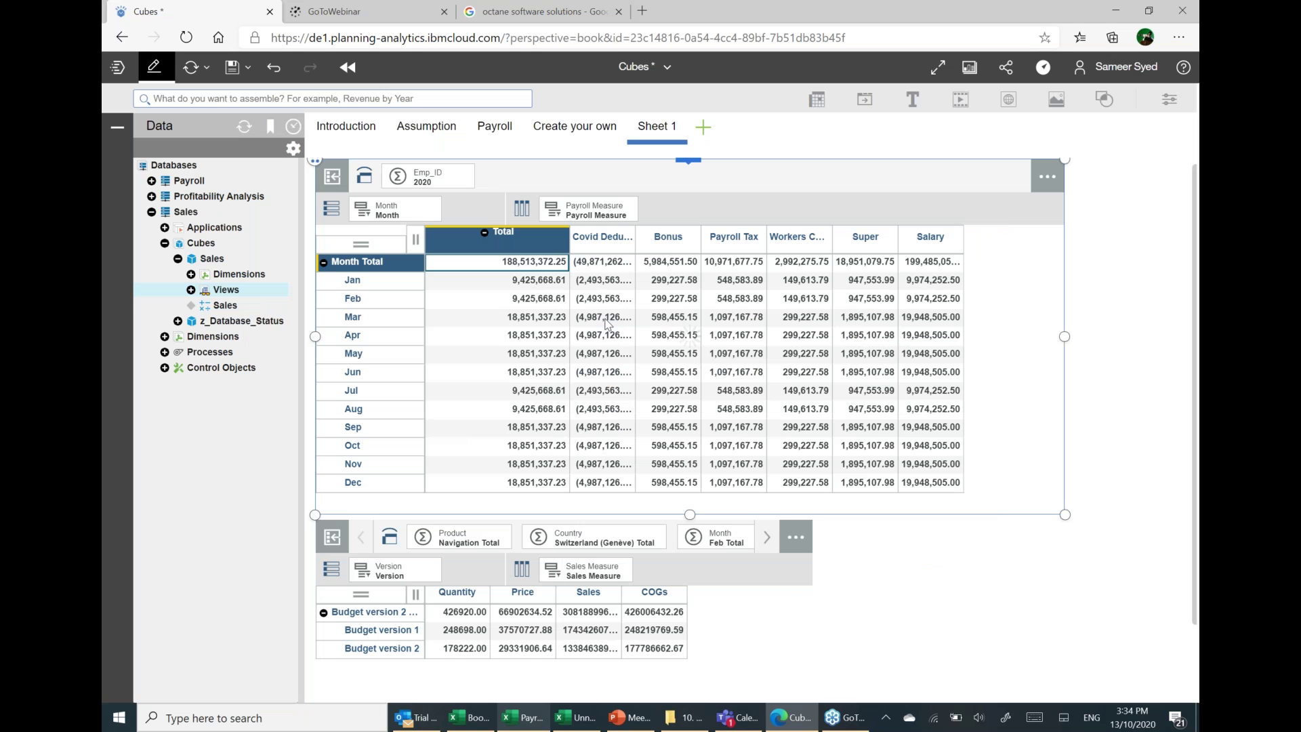
{"action": "left_click", "coordinate": [745, 405]}
{"action": "left_click", "coordinate": [535, 276]}
{"action": "key", "text": "Up"}
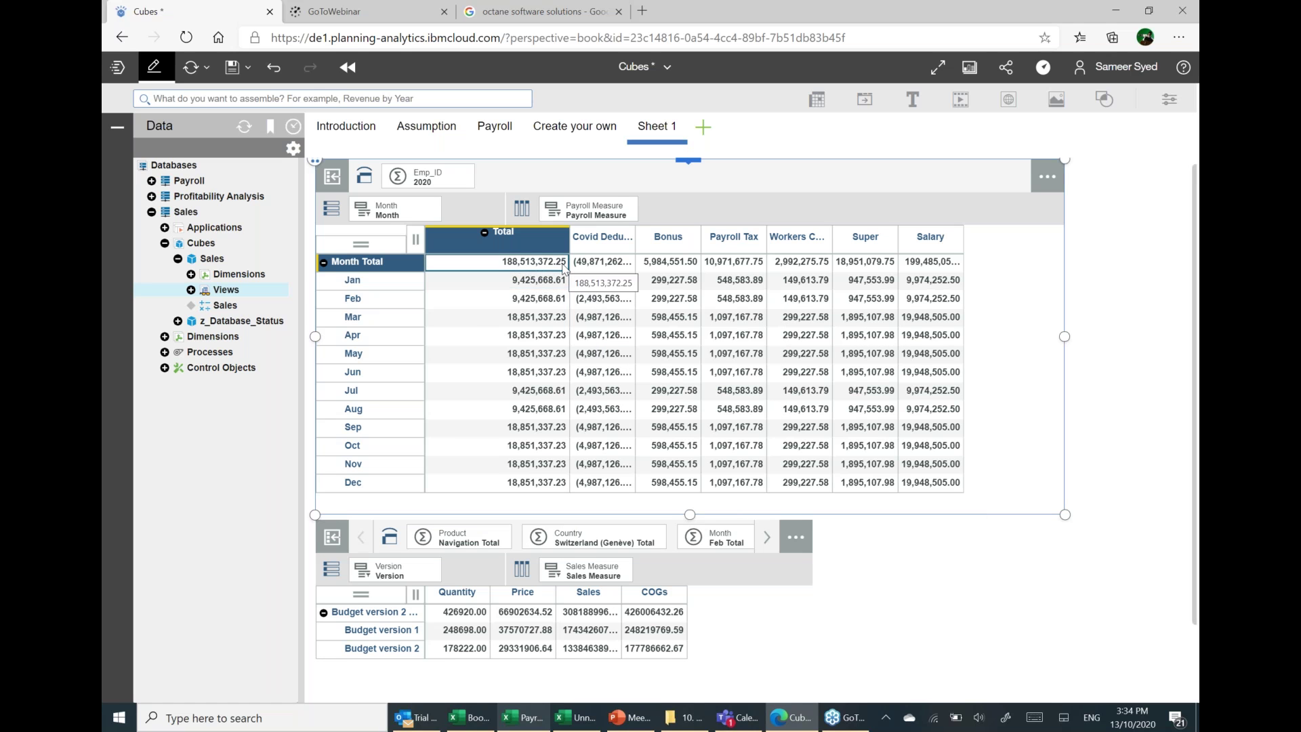
Spread a Percent change of 20 with the Subtract action on the Month Total cell of the Salary column.
{"action": "left_click", "coordinate": [939, 264]}
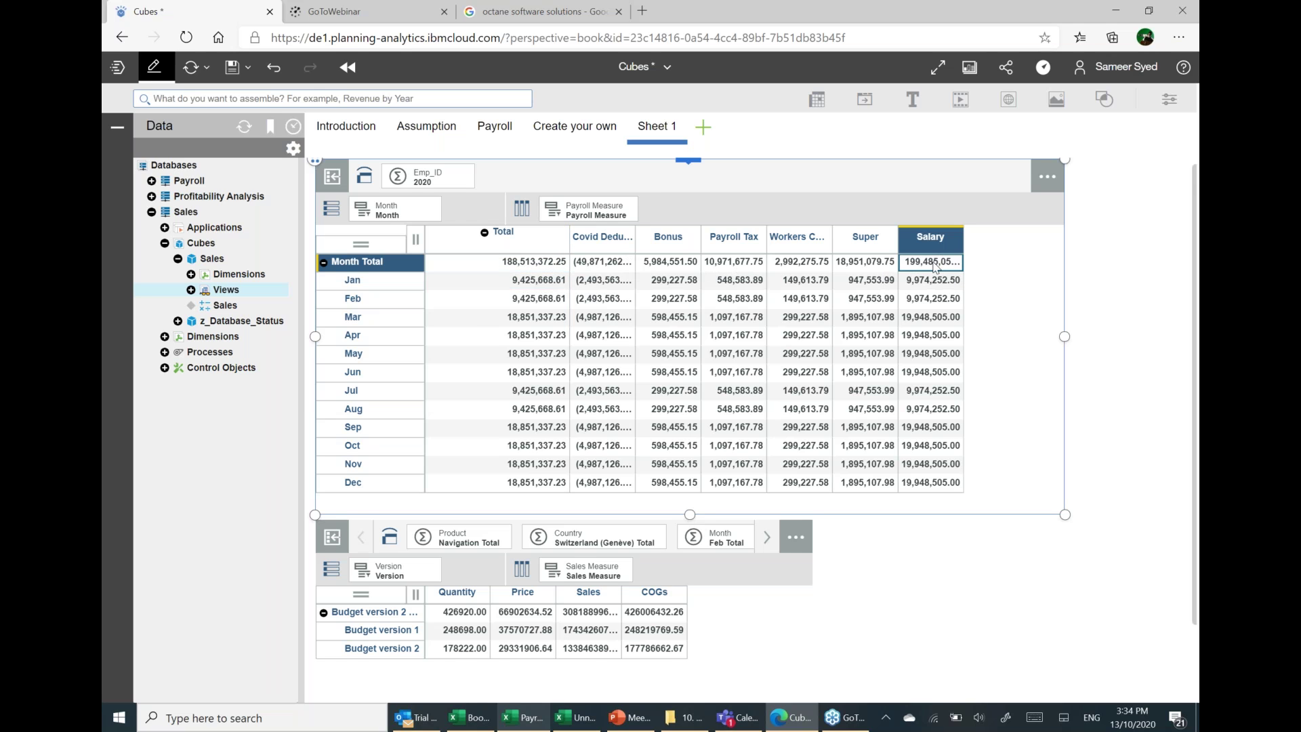
{"action": "right_click", "coordinate": [935, 266]}
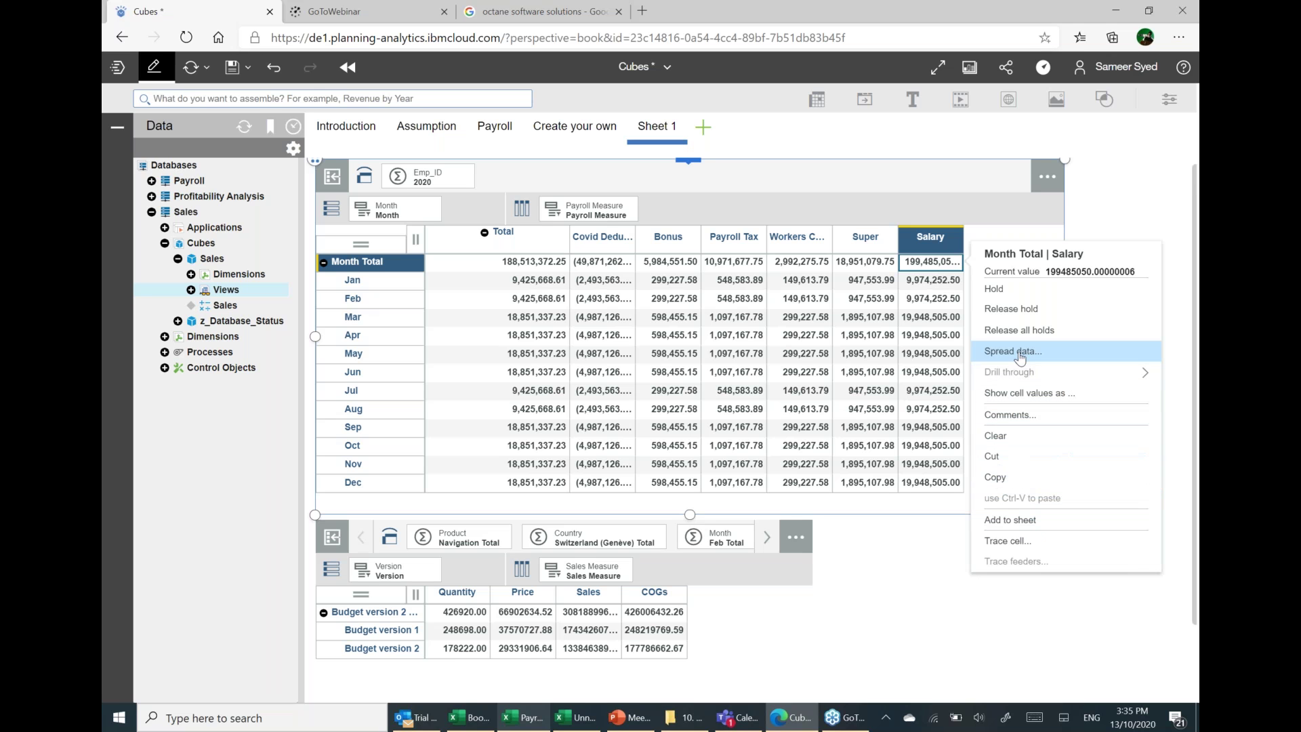
{"action": "left_click", "coordinate": [976, 347]}
{"action": "left_click", "coordinate": [542, 323]}
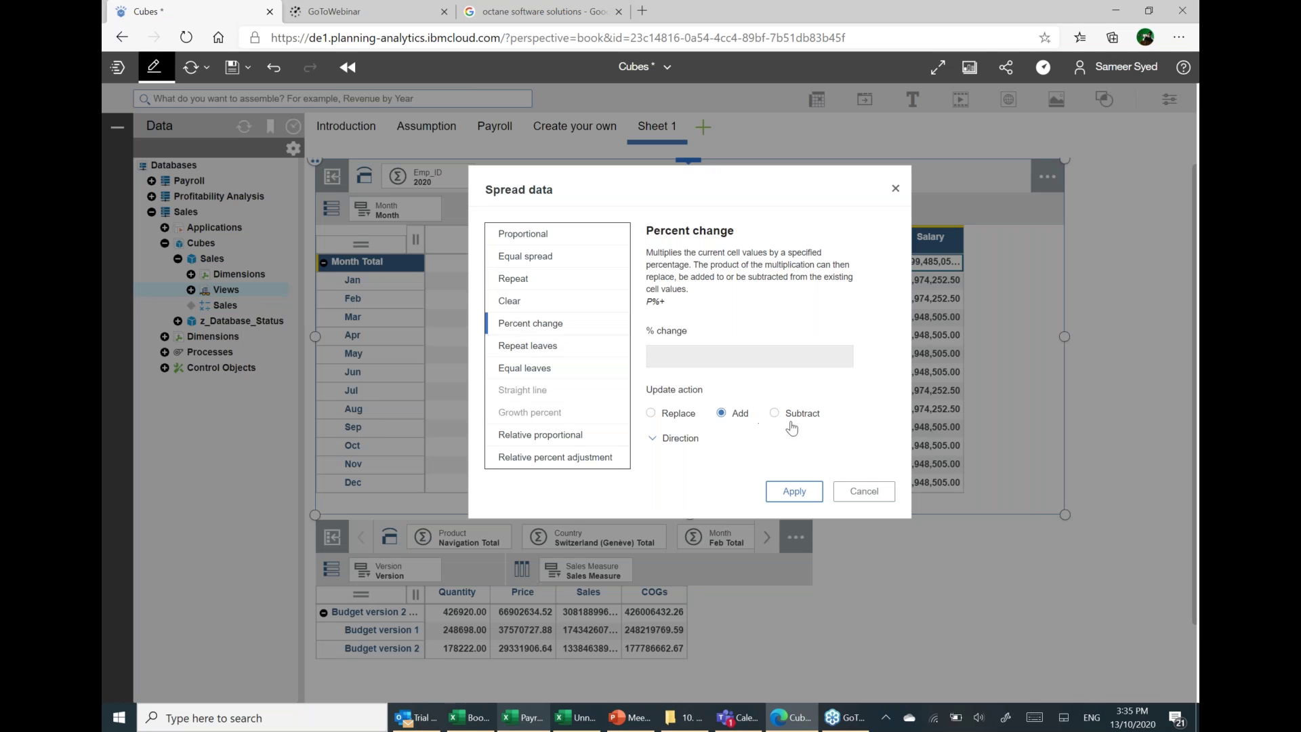
{"action": "left_click", "coordinate": [773, 413]}
{"action": "left_click", "coordinate": [705, 360]}
{"action": "type", "text": "20"}
{"action": "left_click_drag", "start_coordinate": [752, 187], "coordinate": [676, 218]}
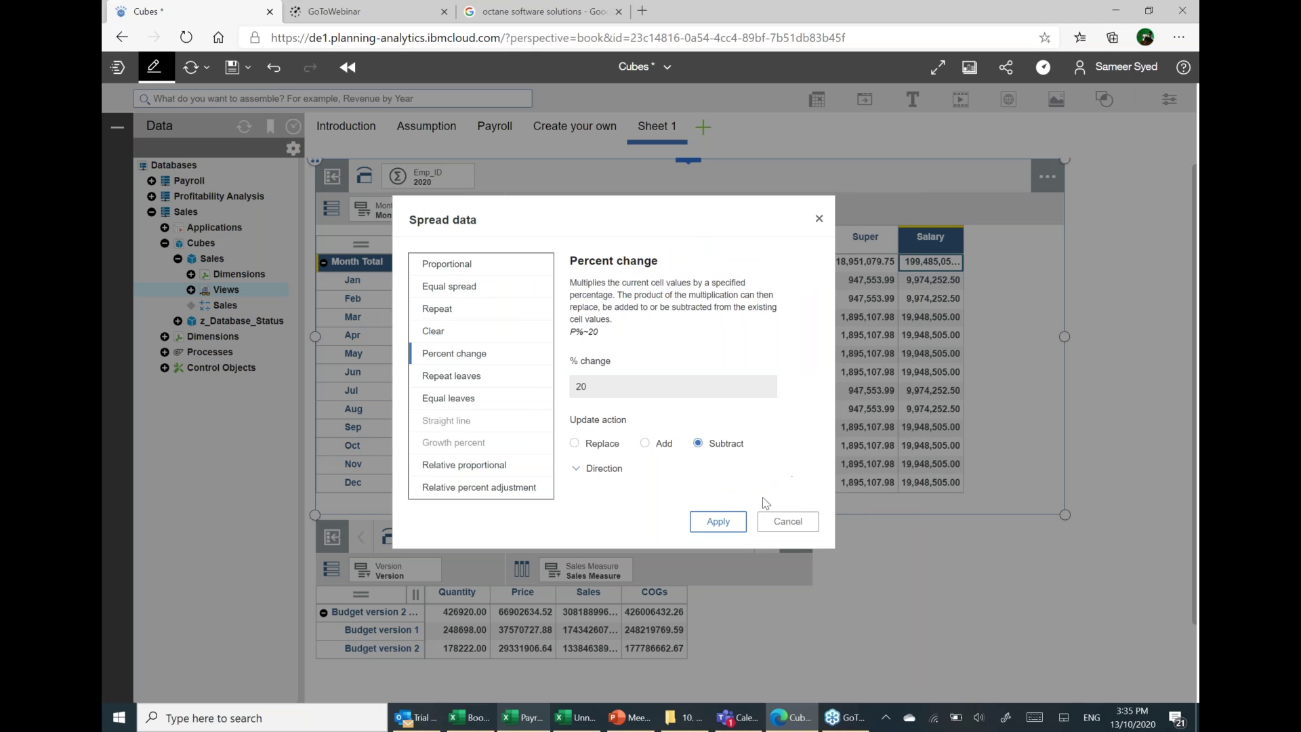
{"action": "left_click", "coordinate": [718, 521]}
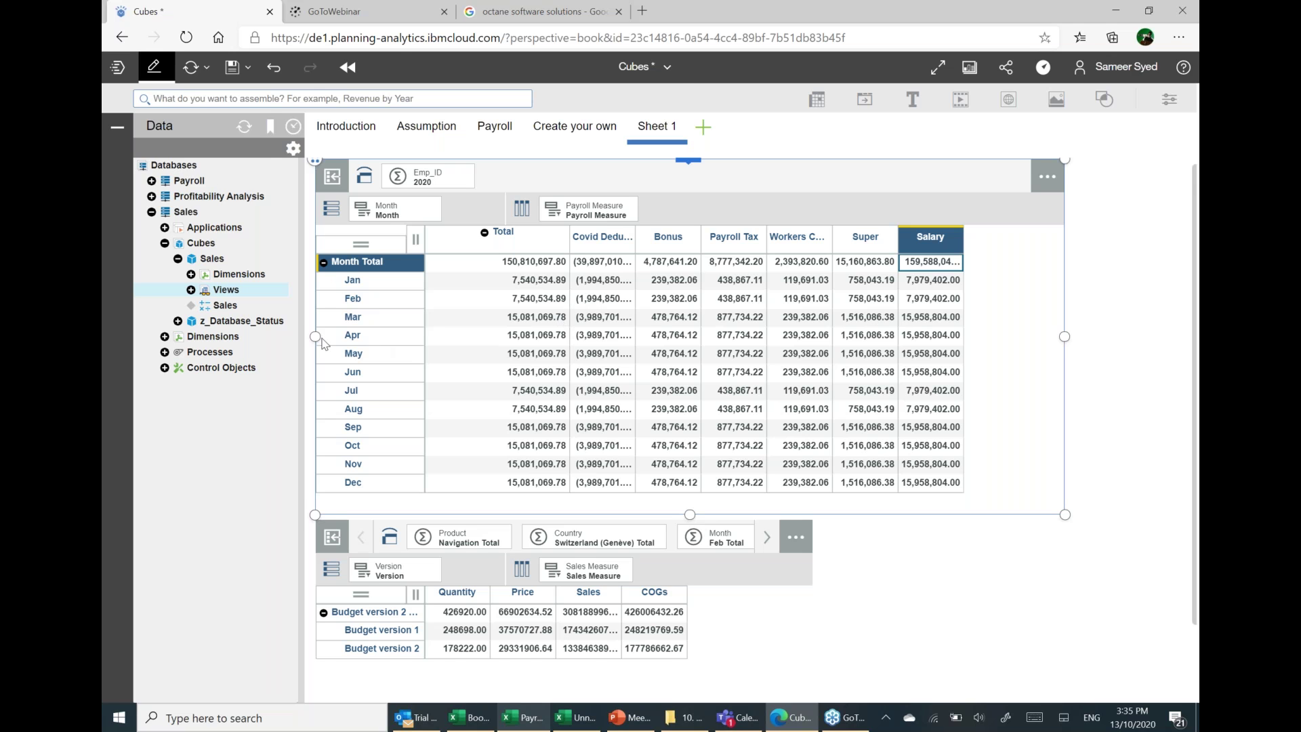
{"action": "left_click", "coordinate": [648, 68]}
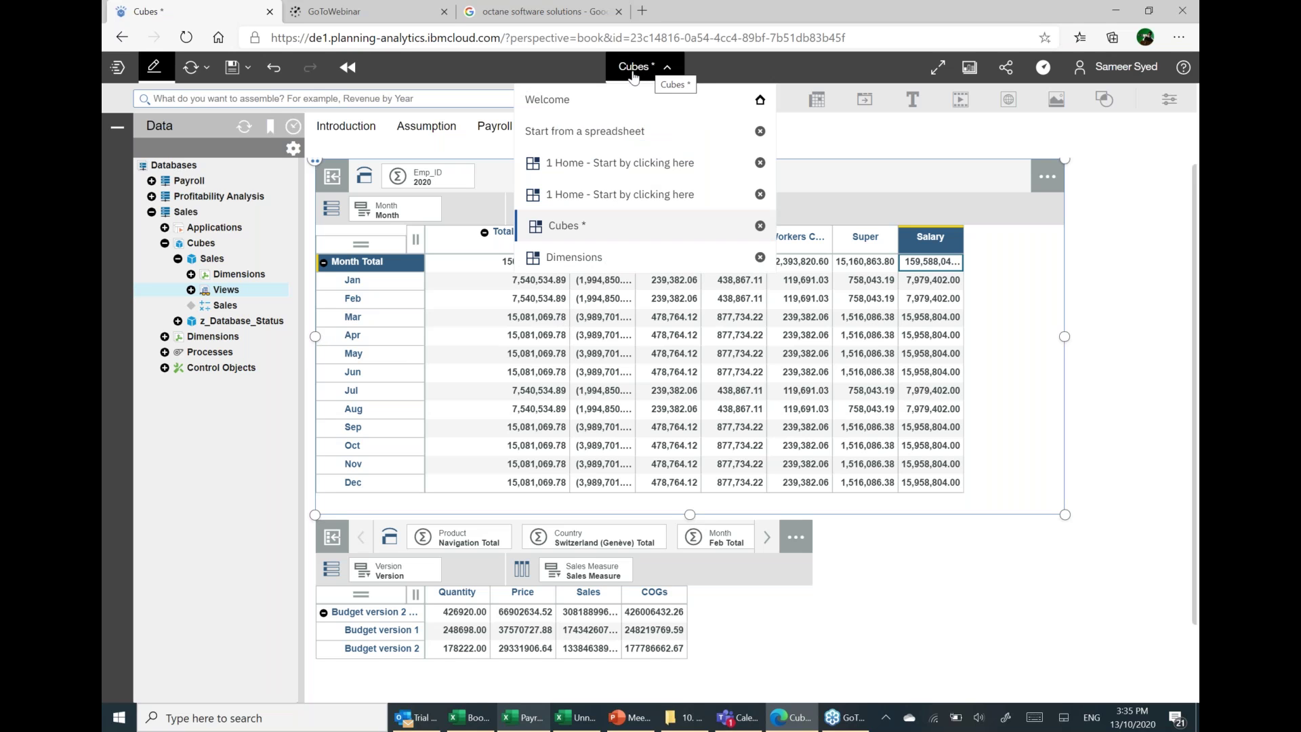
{"action": "left_click", "coordinate": [192, 245]}
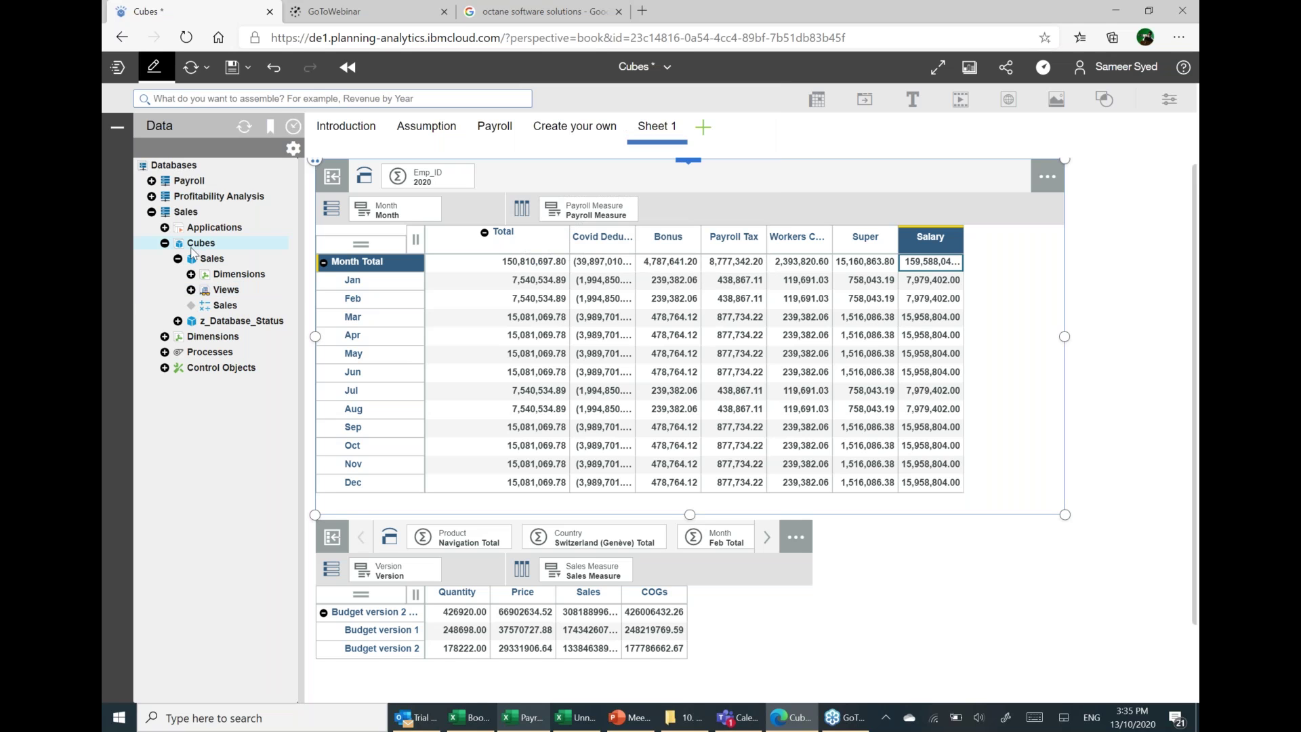
{"action": "right_click", "coordinate": [192, 250]}
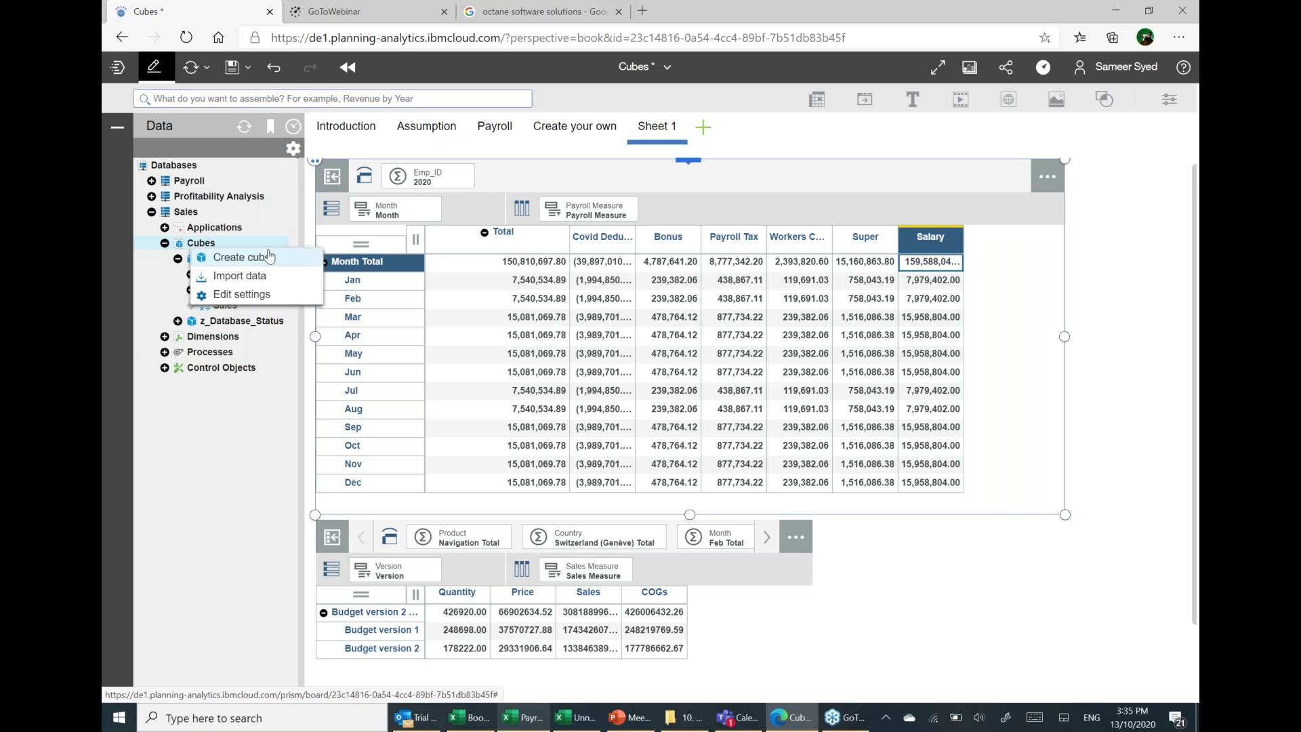
{"action": "left_click", "coordinate": [251, 327]}
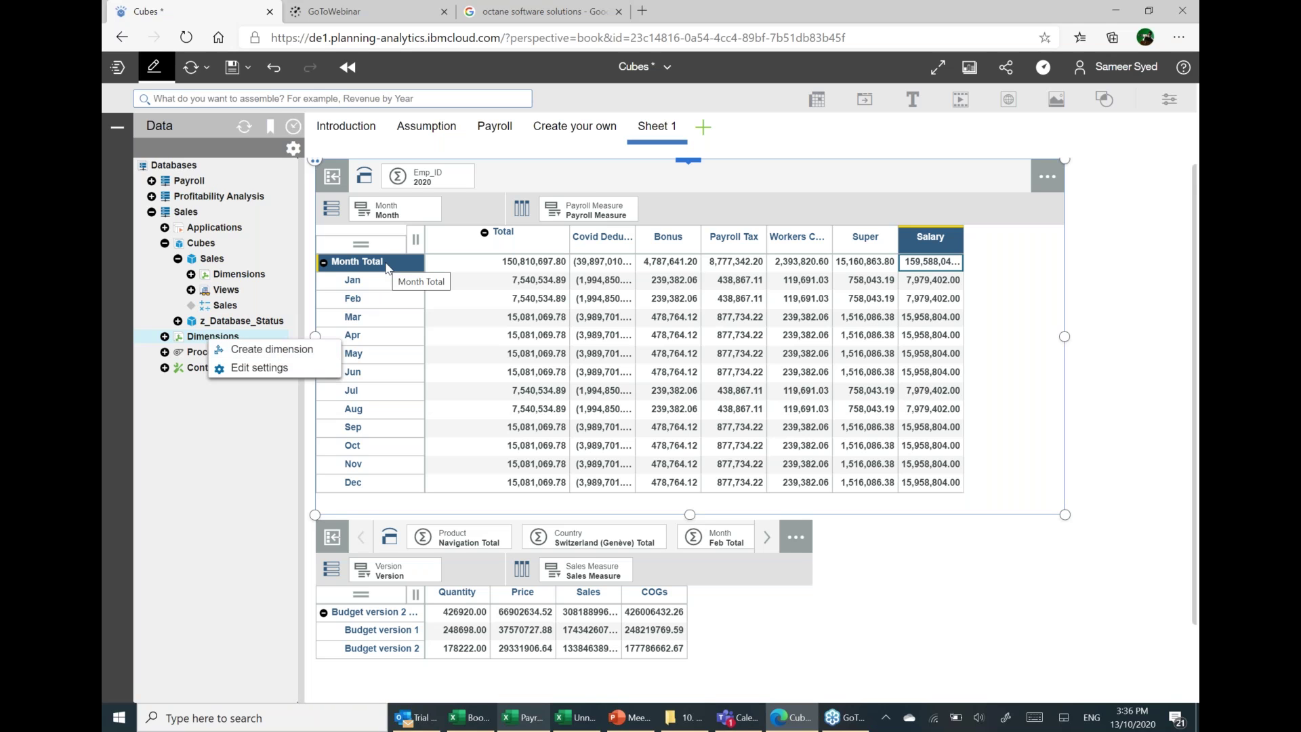
Open the process creation sheet of Integration & Automation from the Payroll home book and choose File as data source for zz_Process1.
{"action": "left_click", "coordinate": [641, 72]}
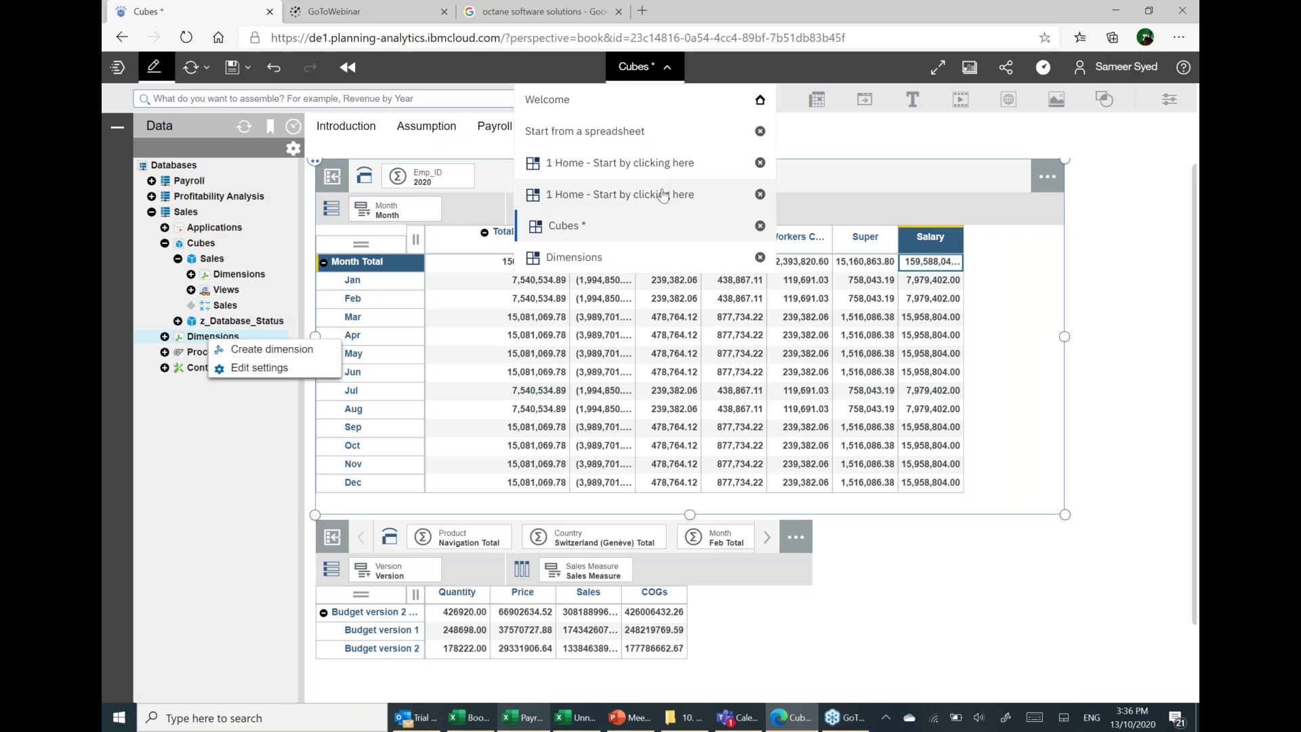
{"action": "left_click", "coordinate": [663, 196]}
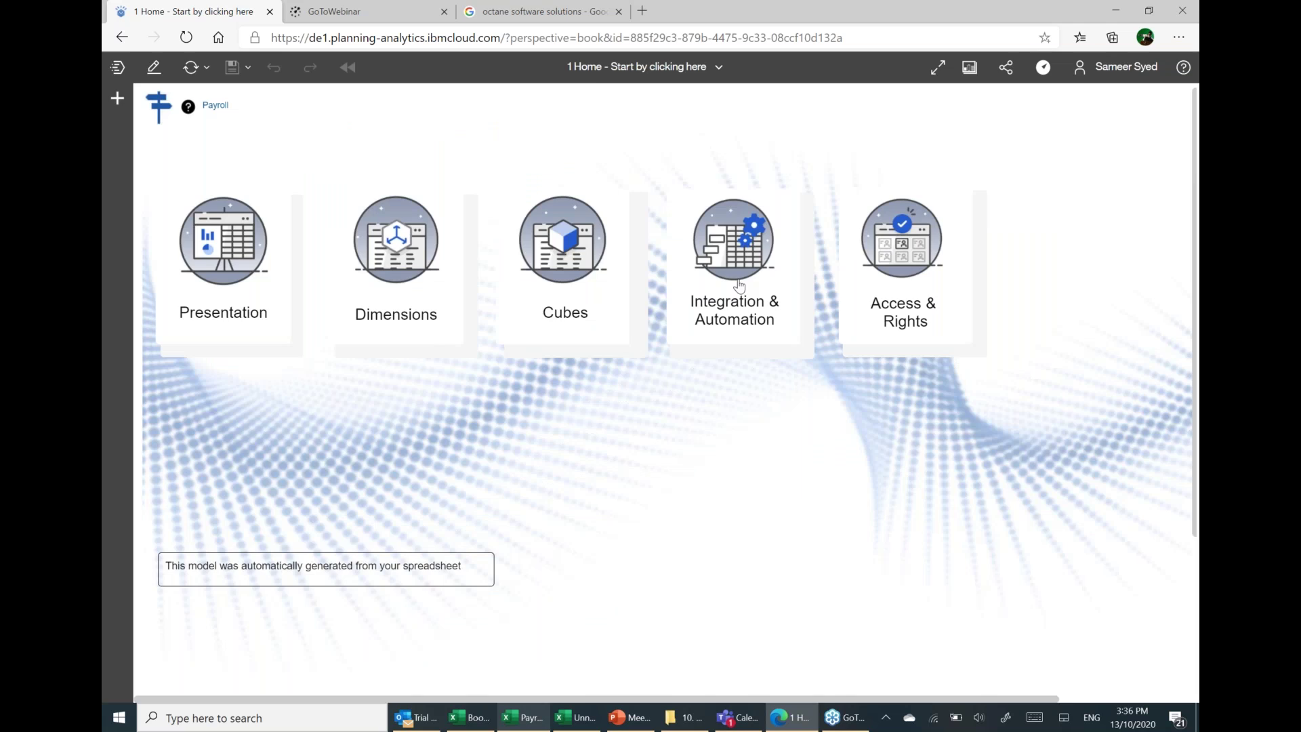
{"action": "left_click", "coordinate": [738, 287]}
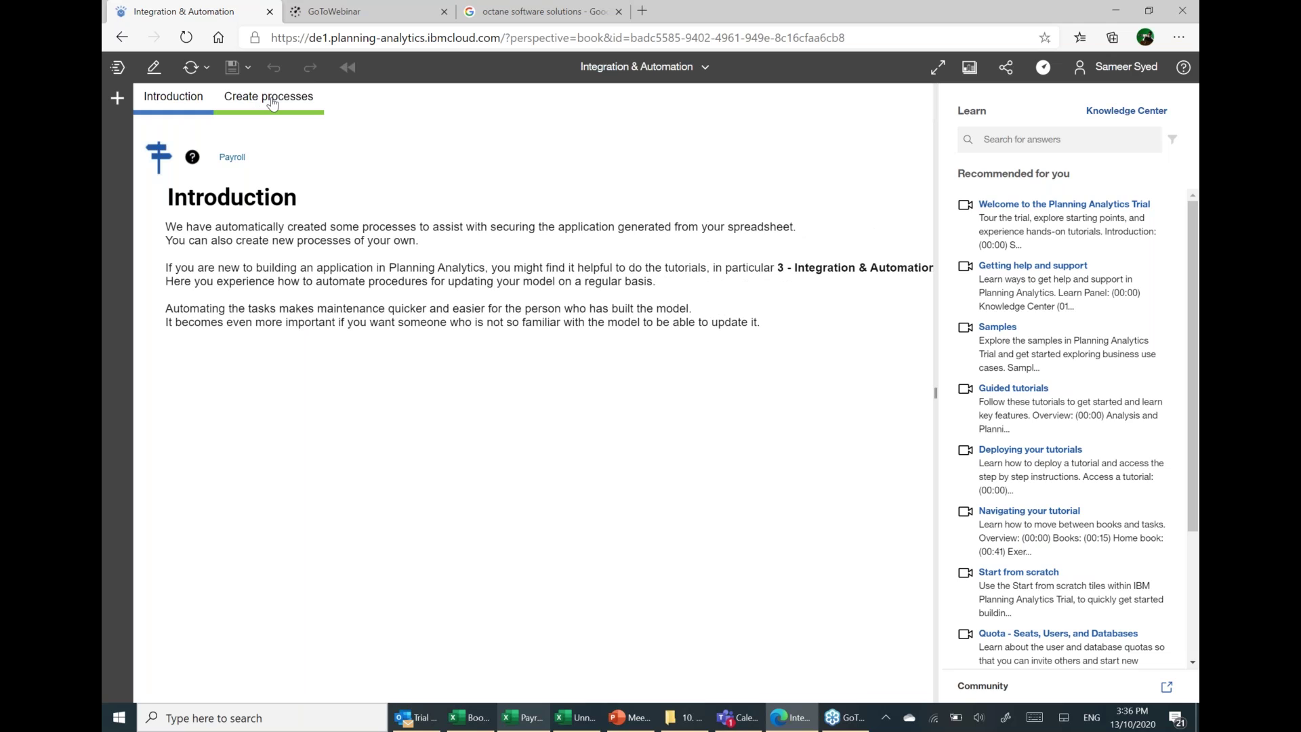
{"action": "left_click", "coordinate": [272, 101]}
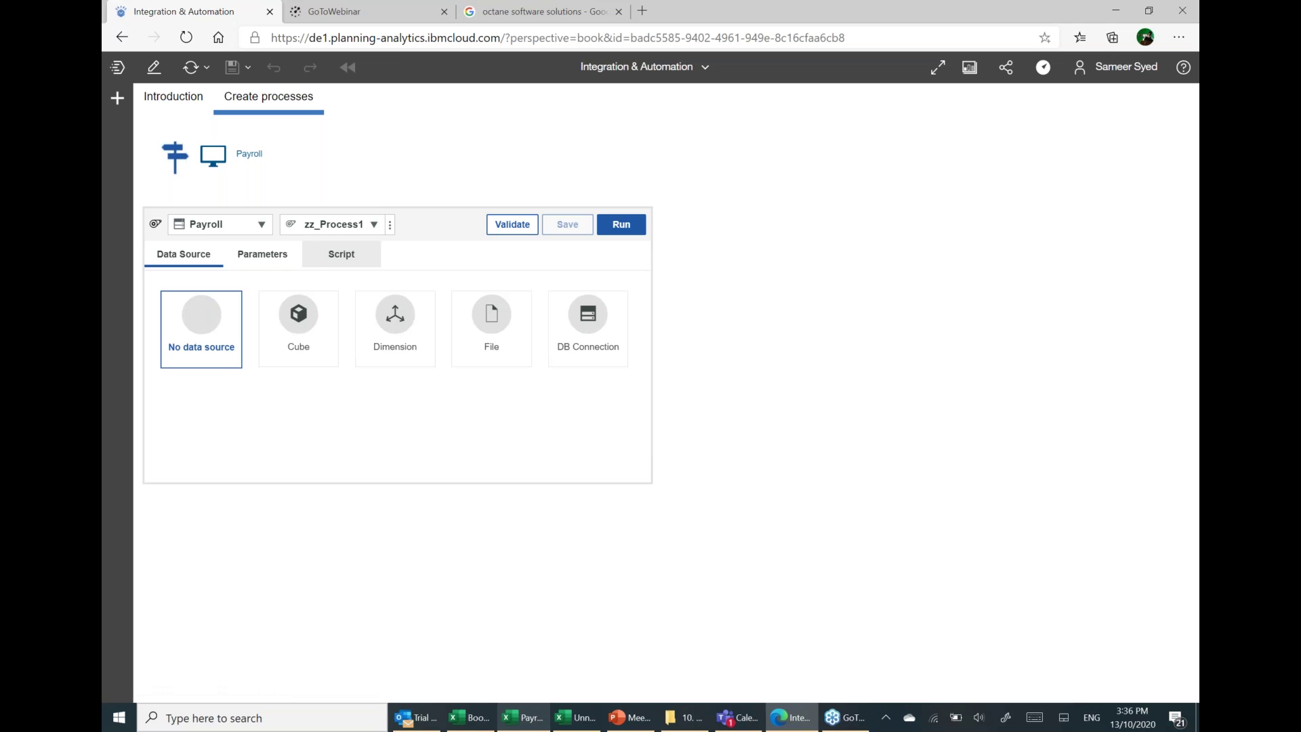
{"action": "left_click", "coordinate": [485, 337]}
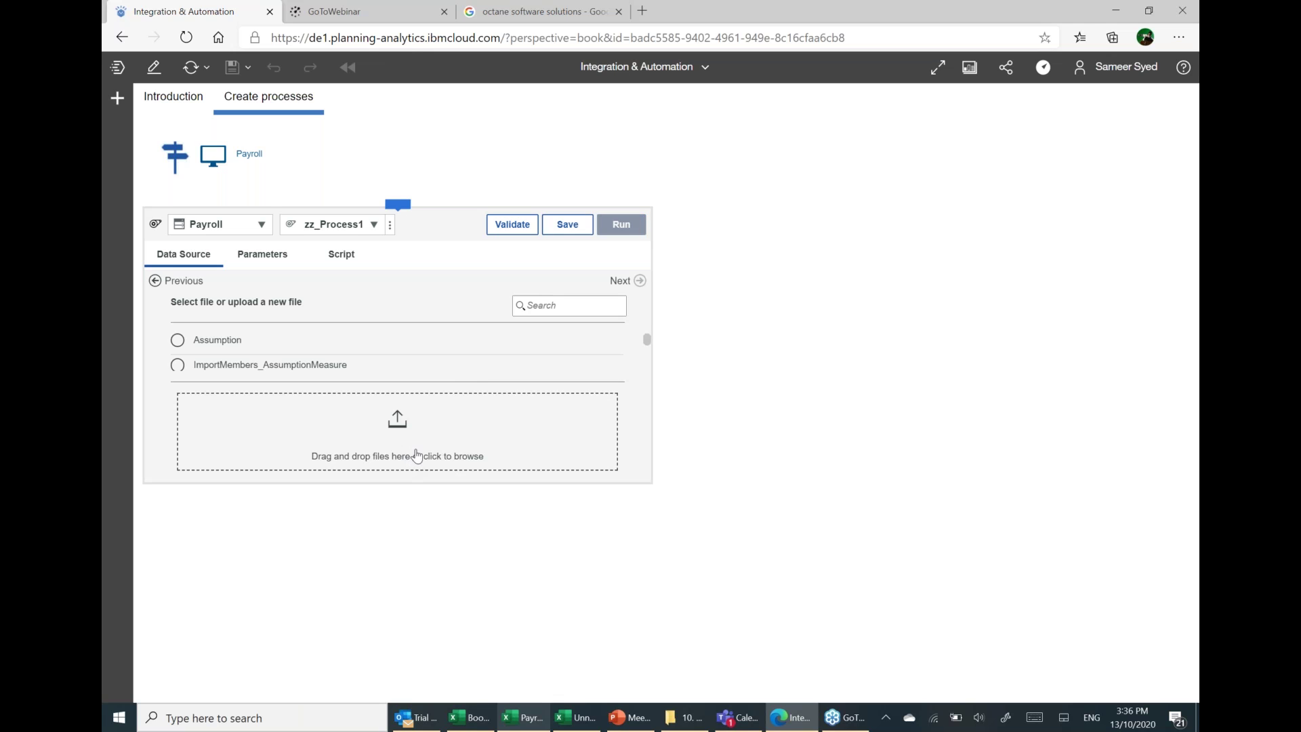
Locate the Sales CSV file in the 10. Oct folder and move the folder window to uncover the process editor's upload area.
{"action": "left_click", "coordinate": [685, 722]}
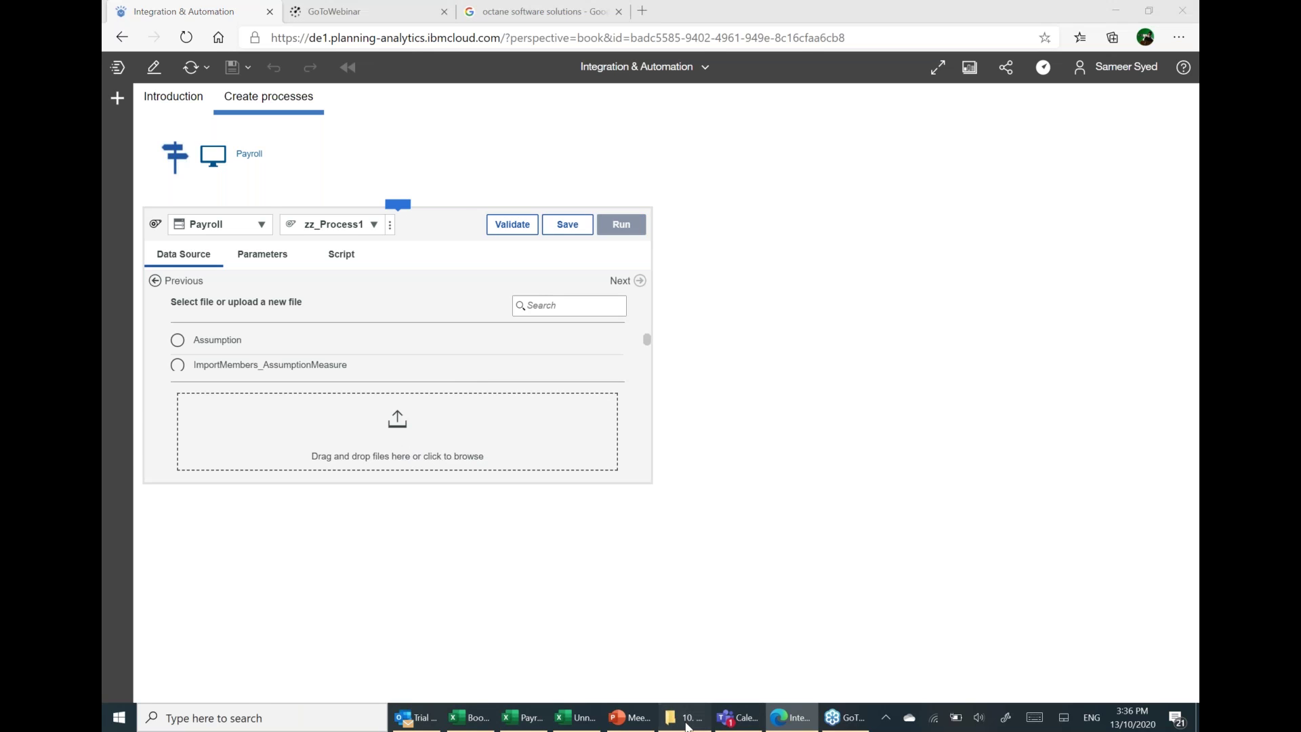
{"action": "left_click", "coordinate": [684, 209]}
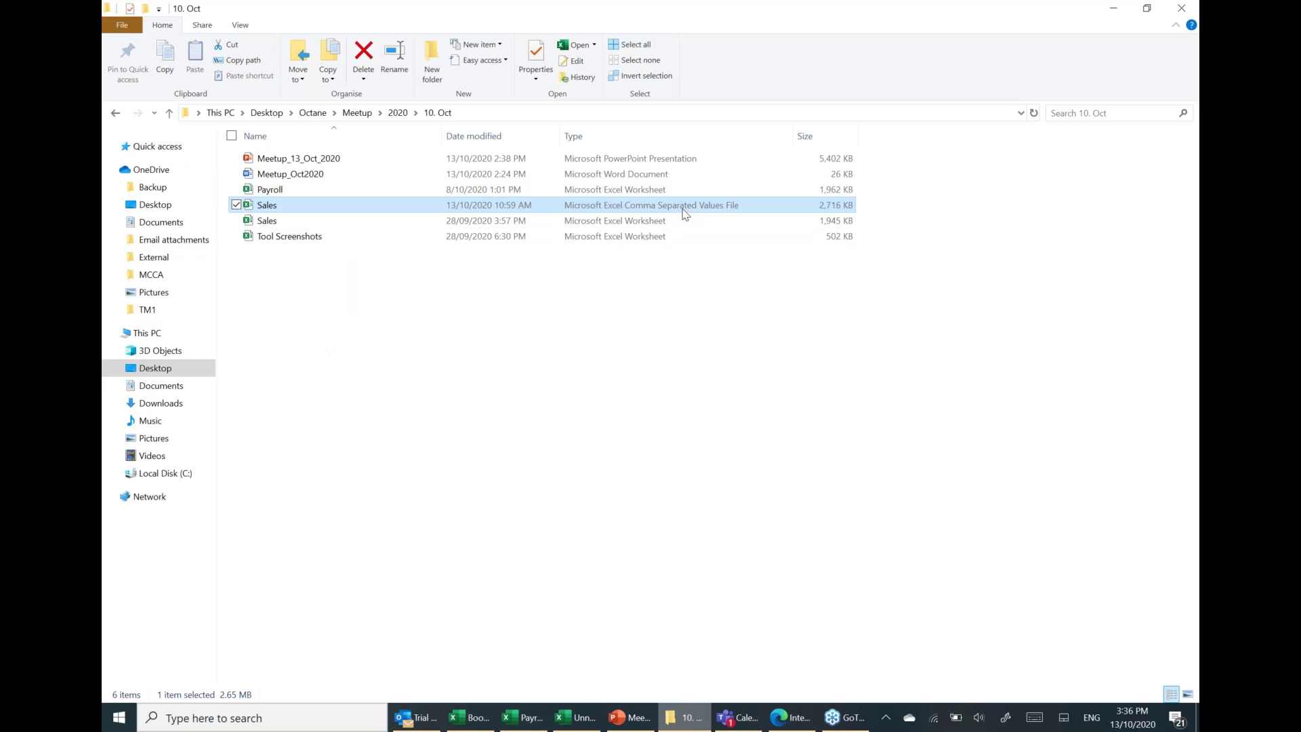
{"action": "left_click_drag", "start_coordinate": [773, 9], "coordinate": [948, 200]}
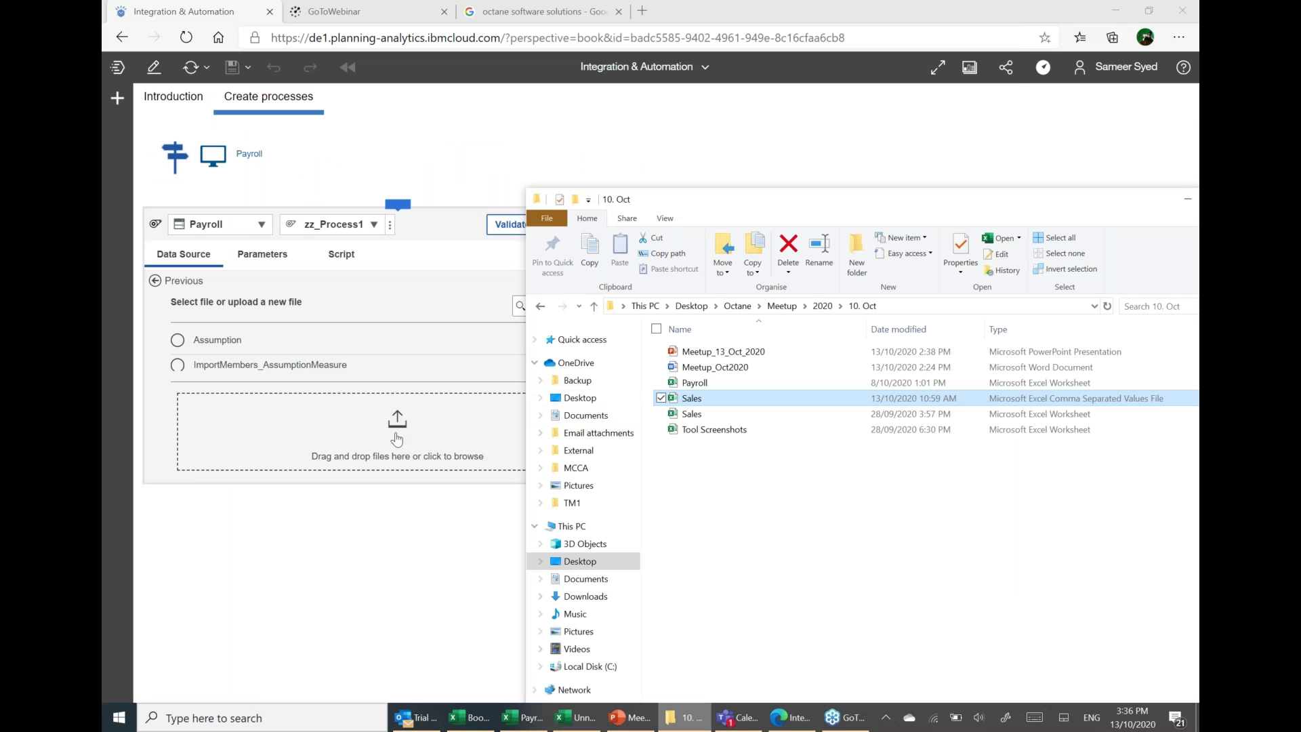
{"action": "left_click", "coordinate": [445, 295]}
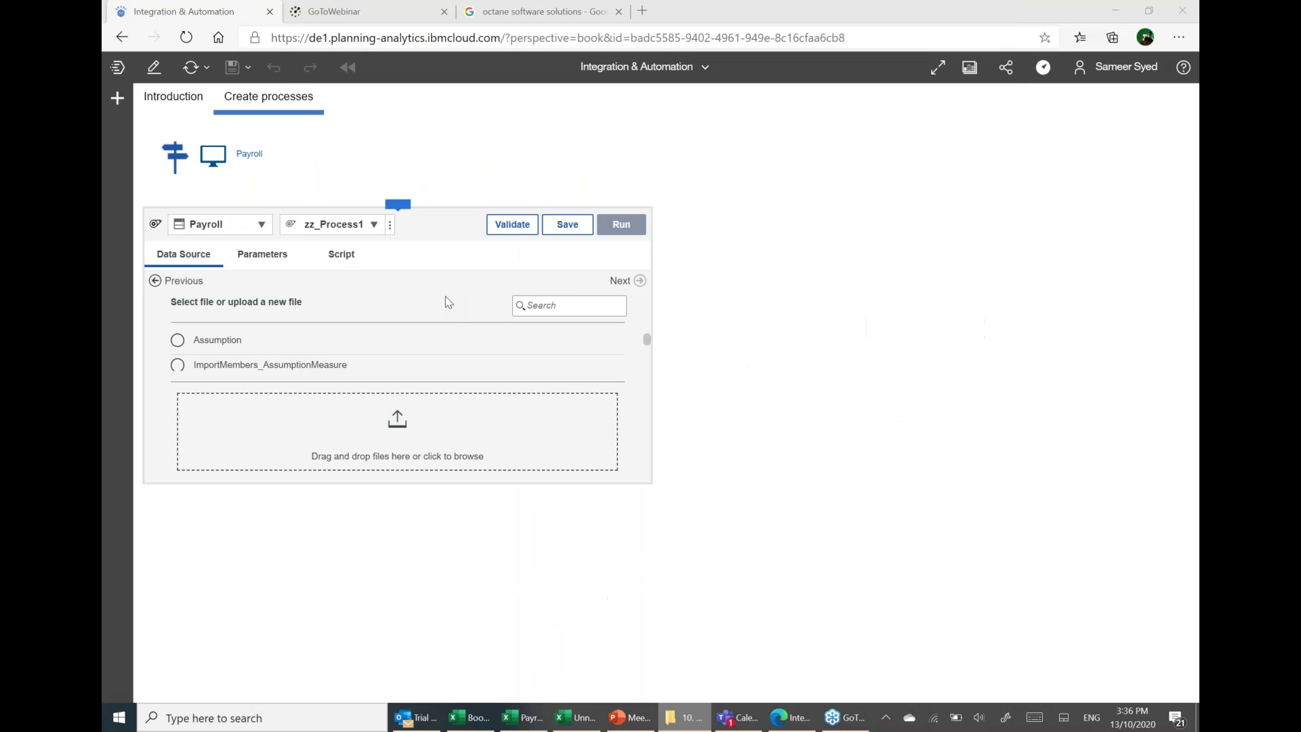
Choose the uploaded Sales.csv as the data source file and load its preview with Comma delimiter and 0 header records.
{"action": "scroll", "coordinate": [396, 352], "scroll_direction": "down", "scroll_amount": 2}
{"action": "scroll", "coordinate": [293, 359], "scroll_direction": "down", "scroll_amount": 4}
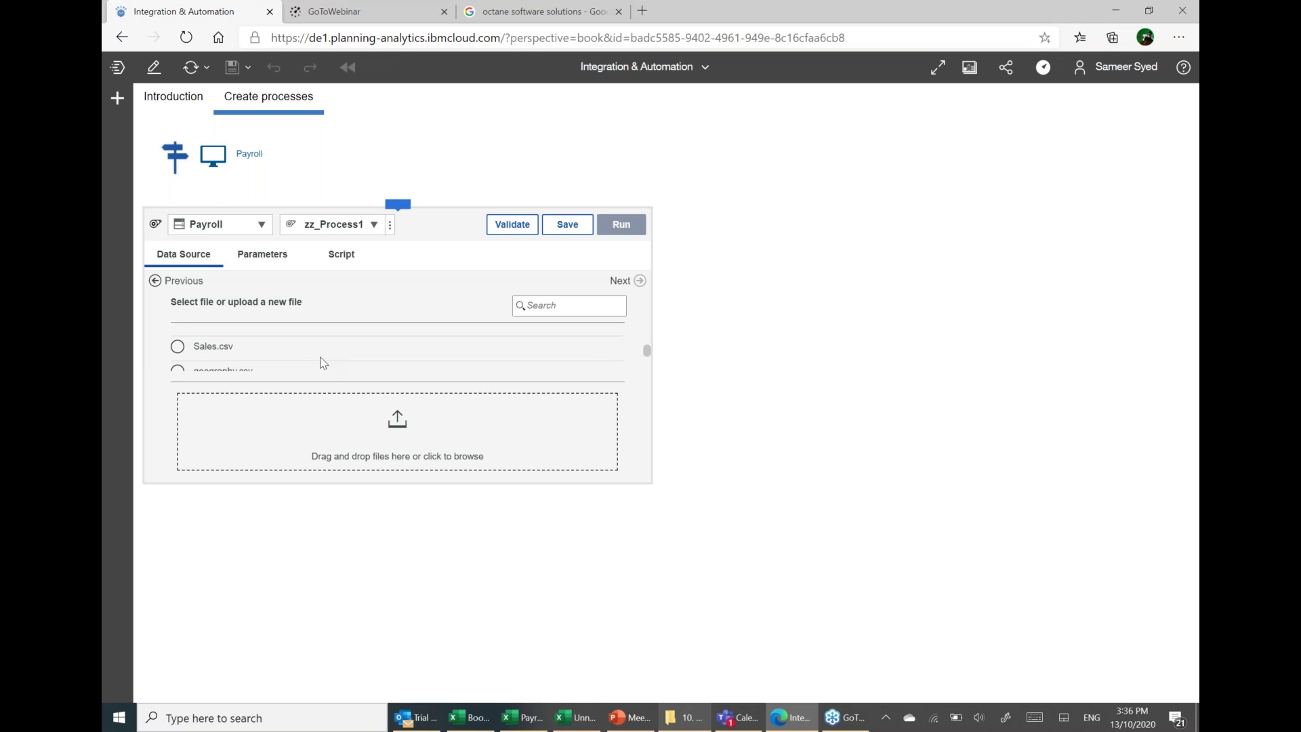
{"action": "left_click", "coordinate": [178, 346]}
{"action": "left_click", "coordinate": [639, 281]}
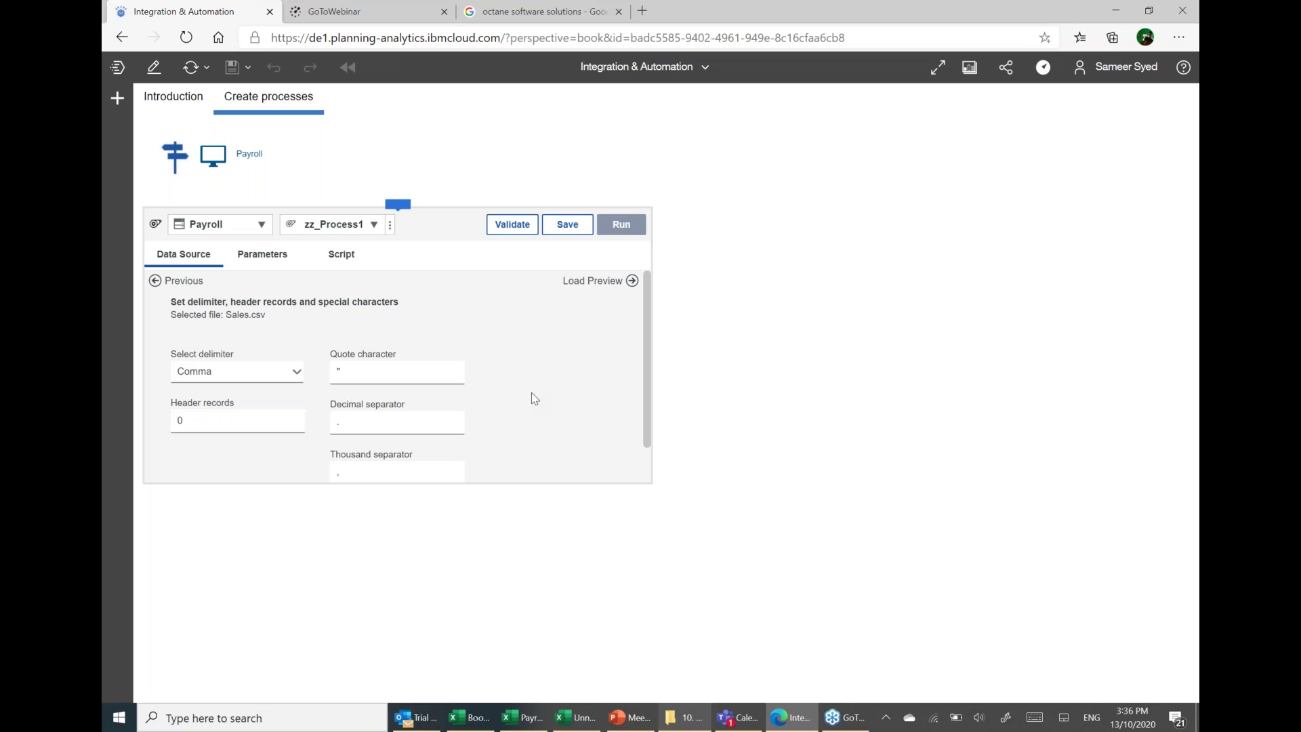
{"action": "left_click", "coordinate": [630, 281]}
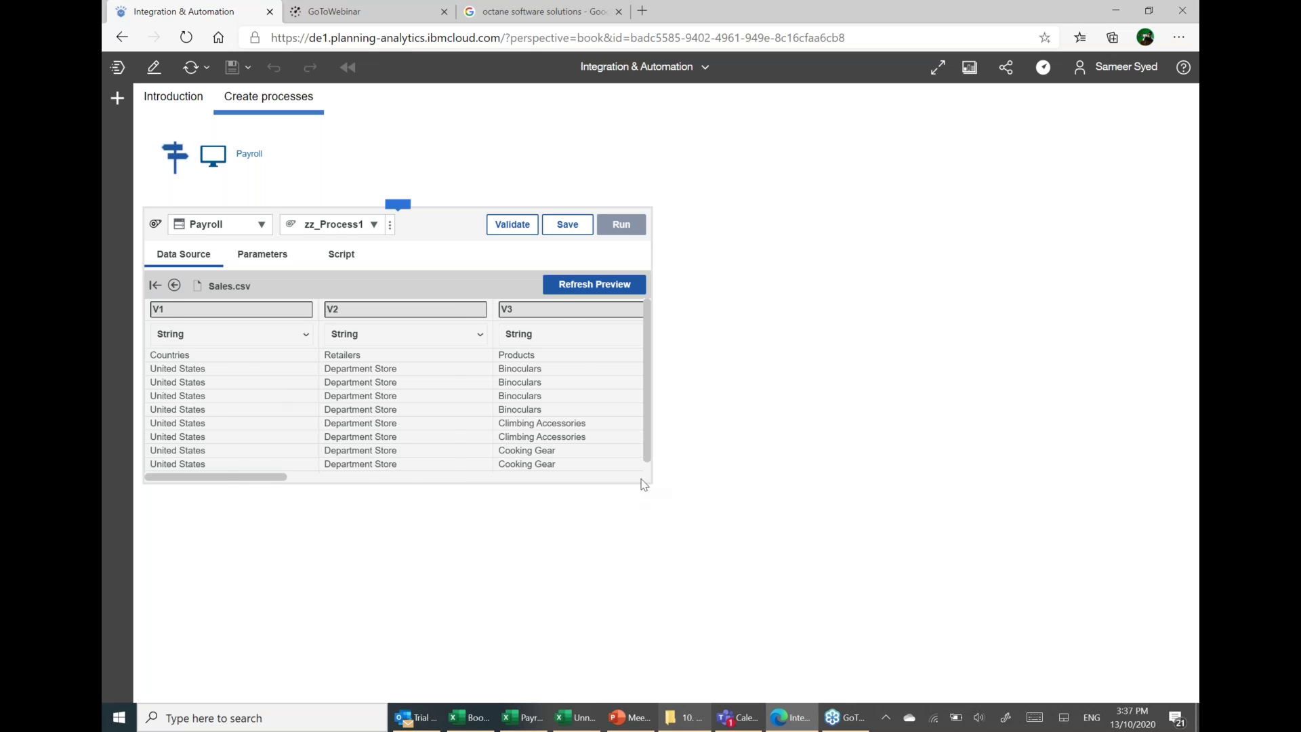
Put the book into edit mode and enlarge the zz_Process1 widget to show more preview columns.
{"action": "scroll", "coordinate": [648, 485], "scroll_direction": "right", "scroll_amount": 5}
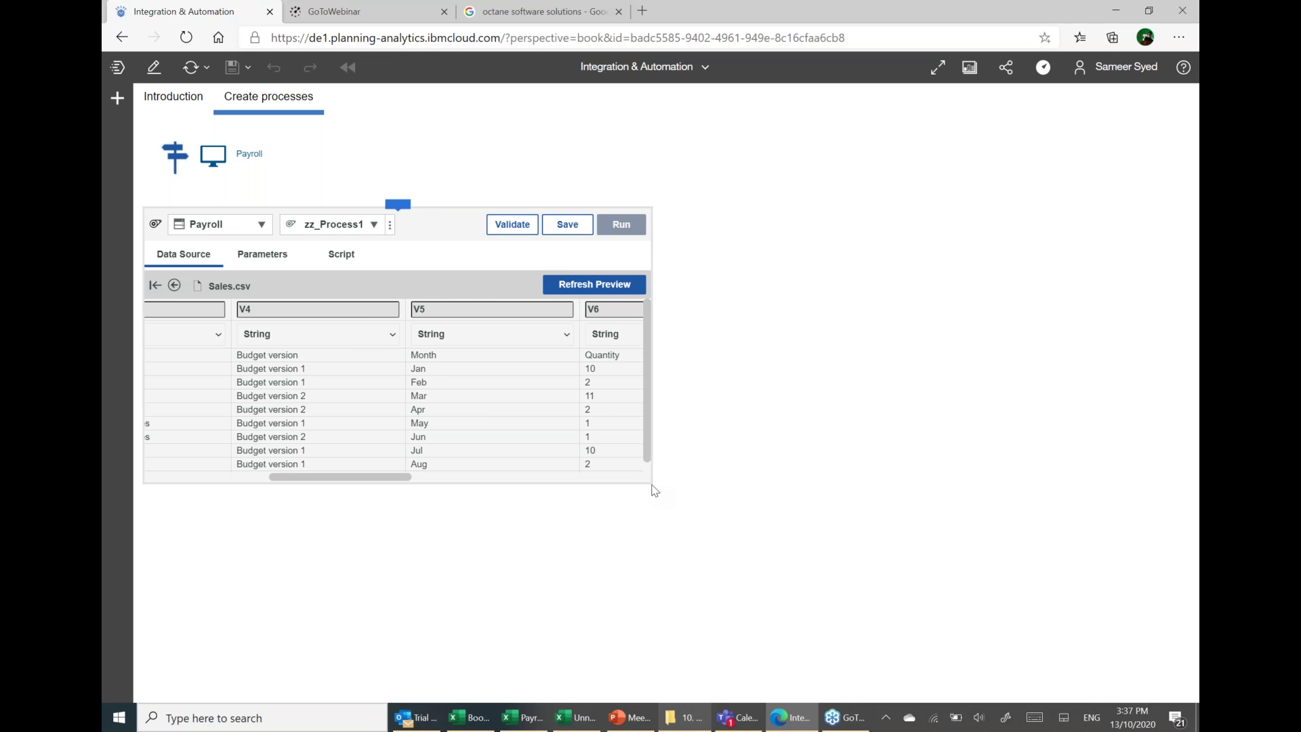
{"action": "left_click", "coordinate": [152, 68]}
{"action": "left_click", "coordinate": [576, 454]}
{"action": "left_click_drag", "start_coordinate": [656, 517], "coordinate": [1113, 624]}
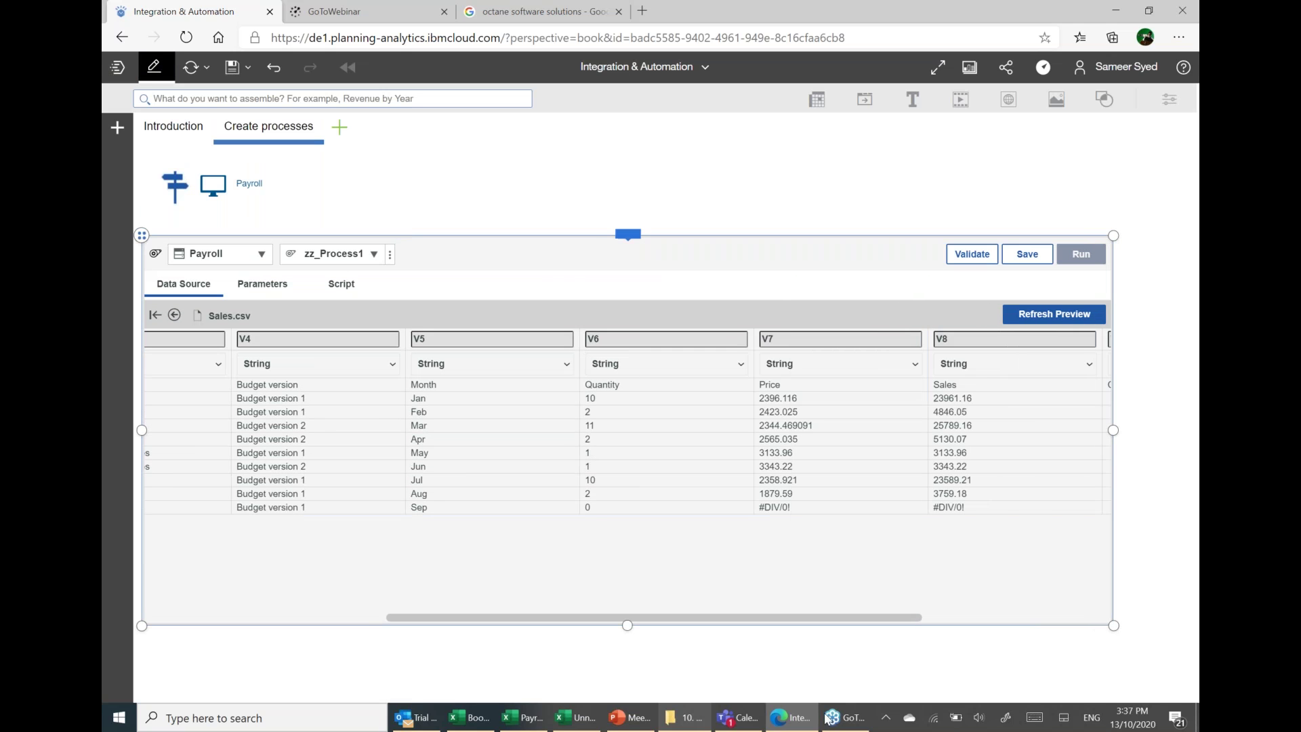
Open the Sales CSV file from the 10. Oct folder in Excel and examine its columns from Products through Price.
{"action": "left_click", "coordinate": [697, 719]}
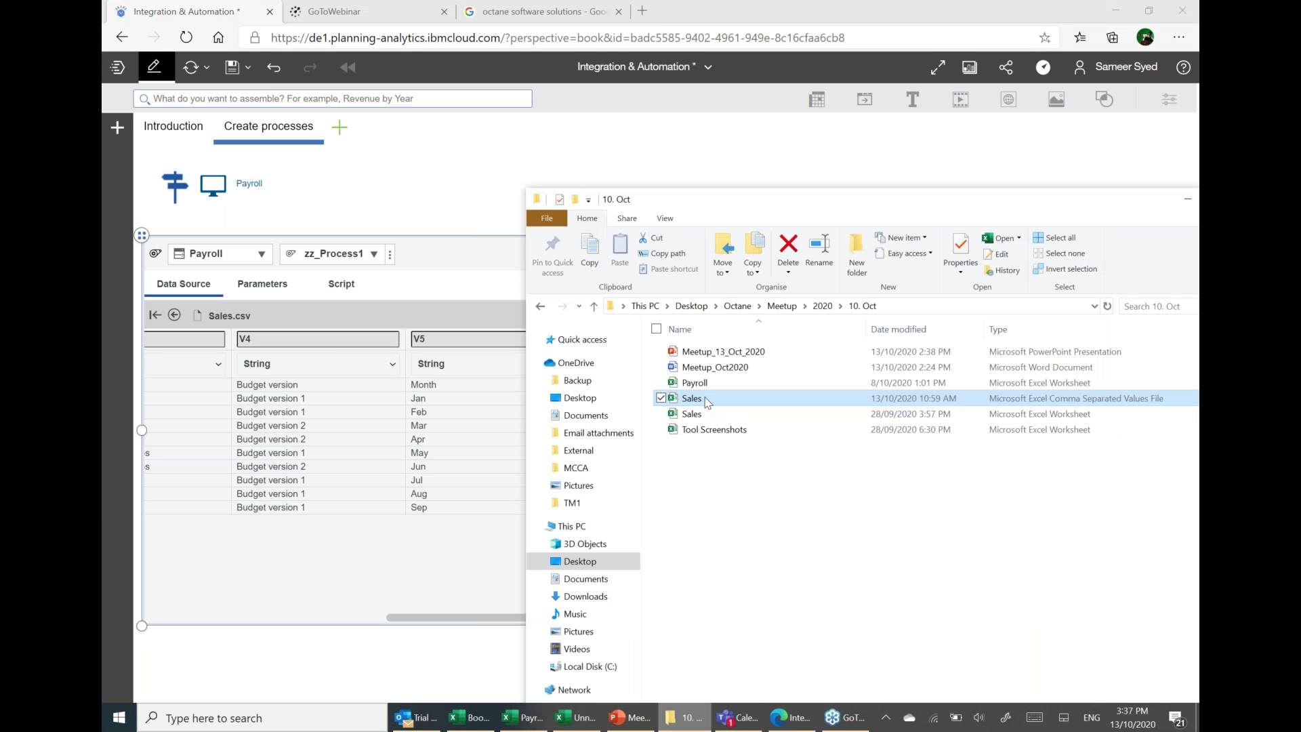
{"action": "double_click", "coordinate": [705, 399]}
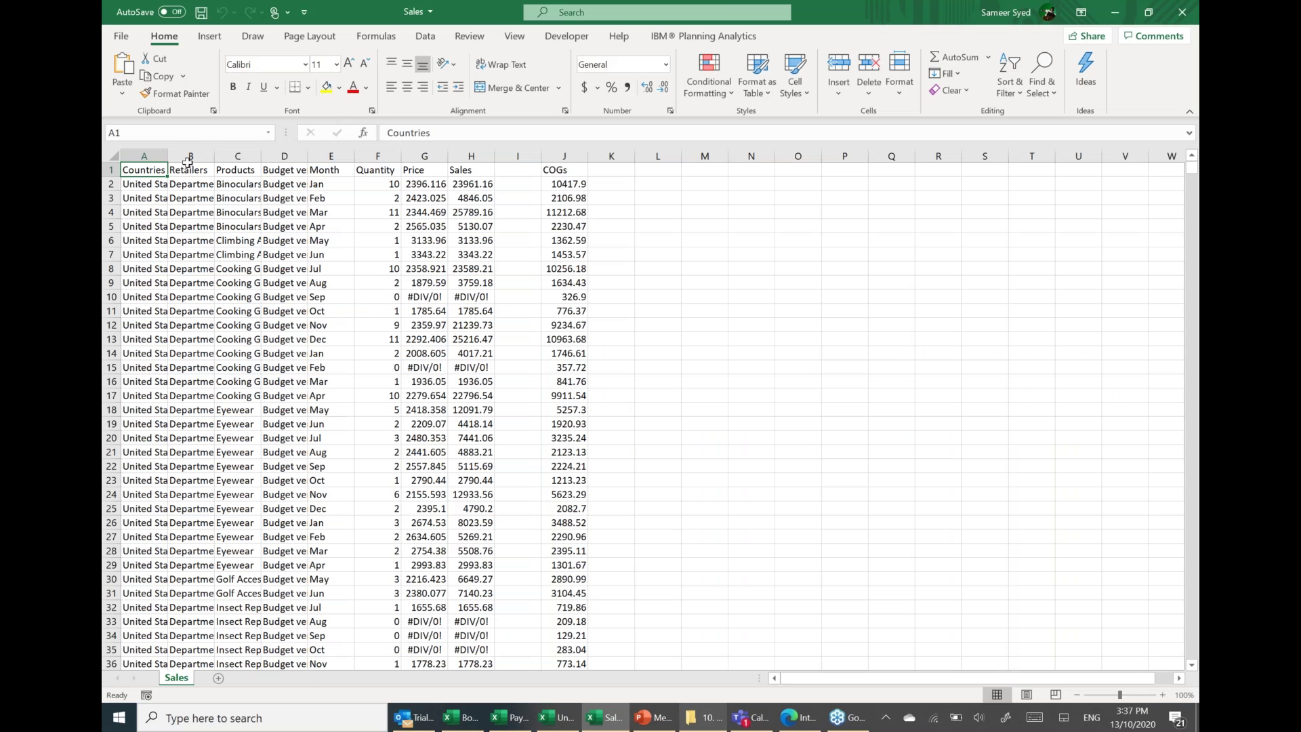
{"action": "left_click", "coordinate": [243, 170]}
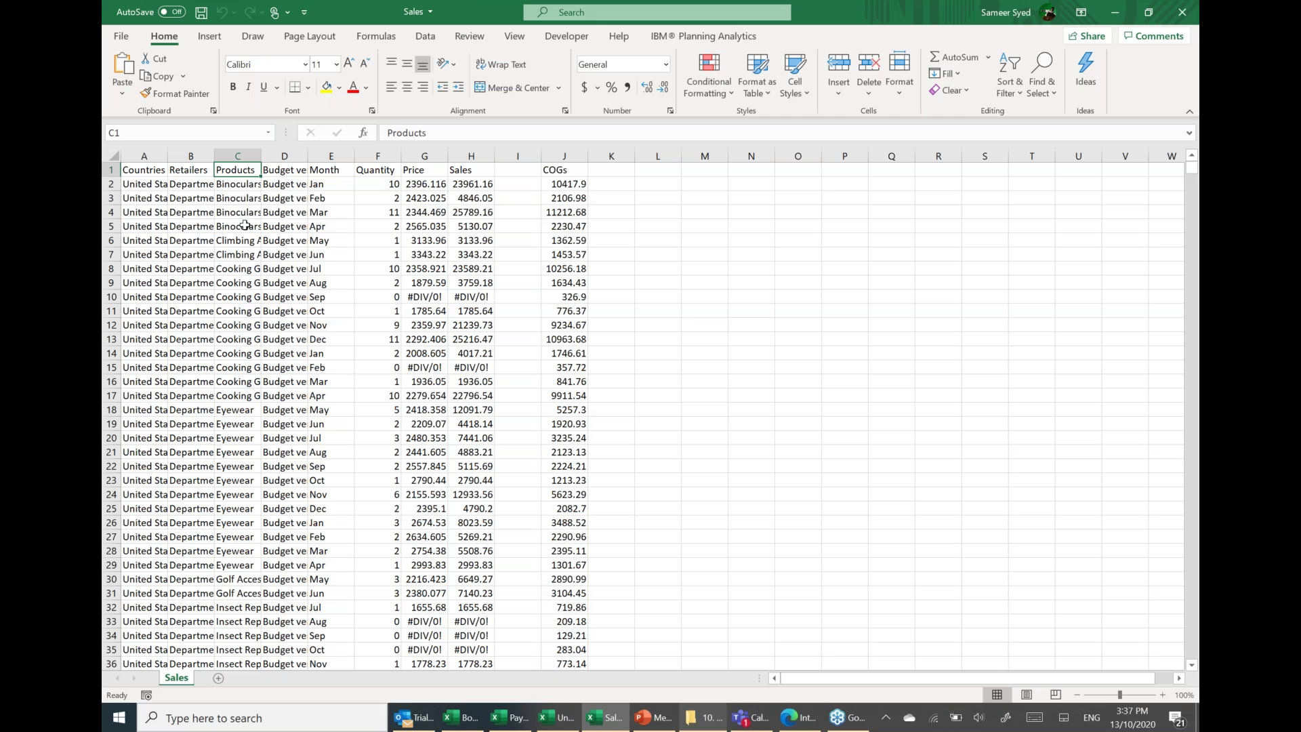
{"action": "left_click", "coordinate": [245, 225], "text": "shift"}
{"action": "key", "text": "Right"}
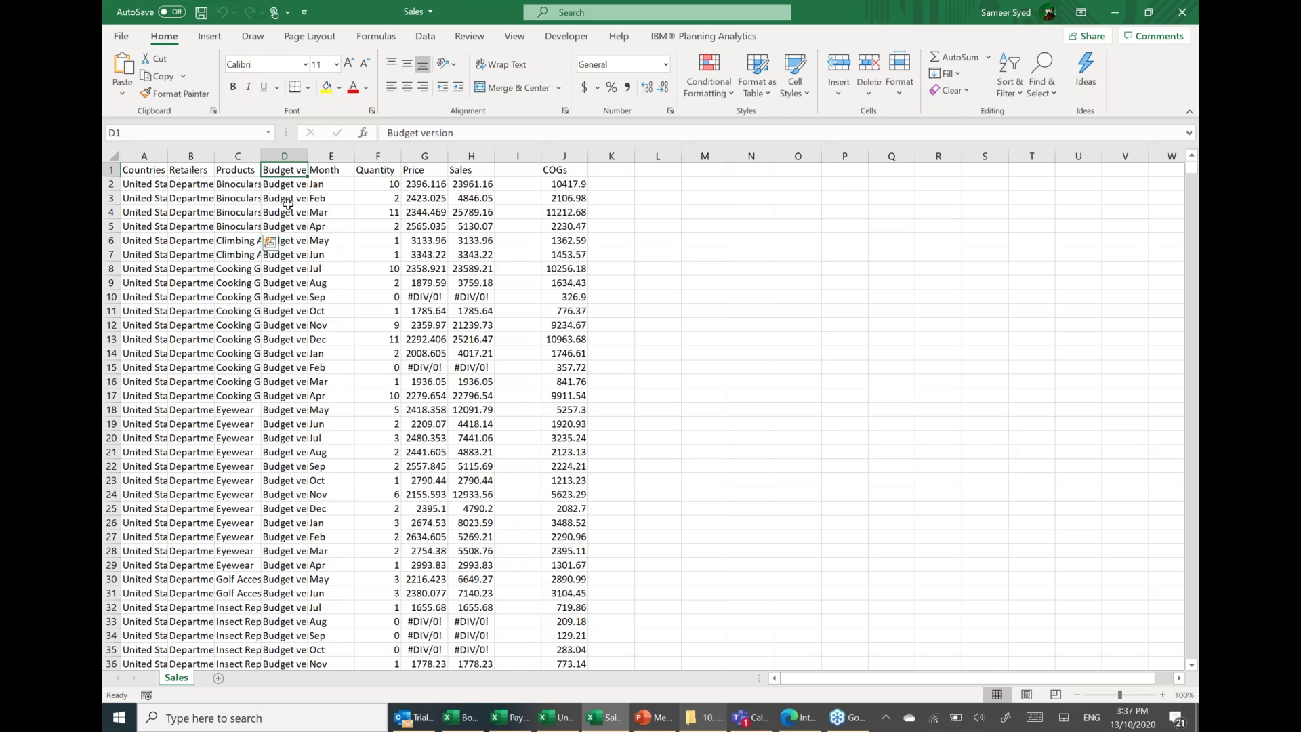
{"action": "left_click_drag", "start_coordinate": [288, 204], "coordinate": [289, 226]}
{"action": "left_click_drag", "start_coordinate": [330, 171], "coordinate": [332, 184]}
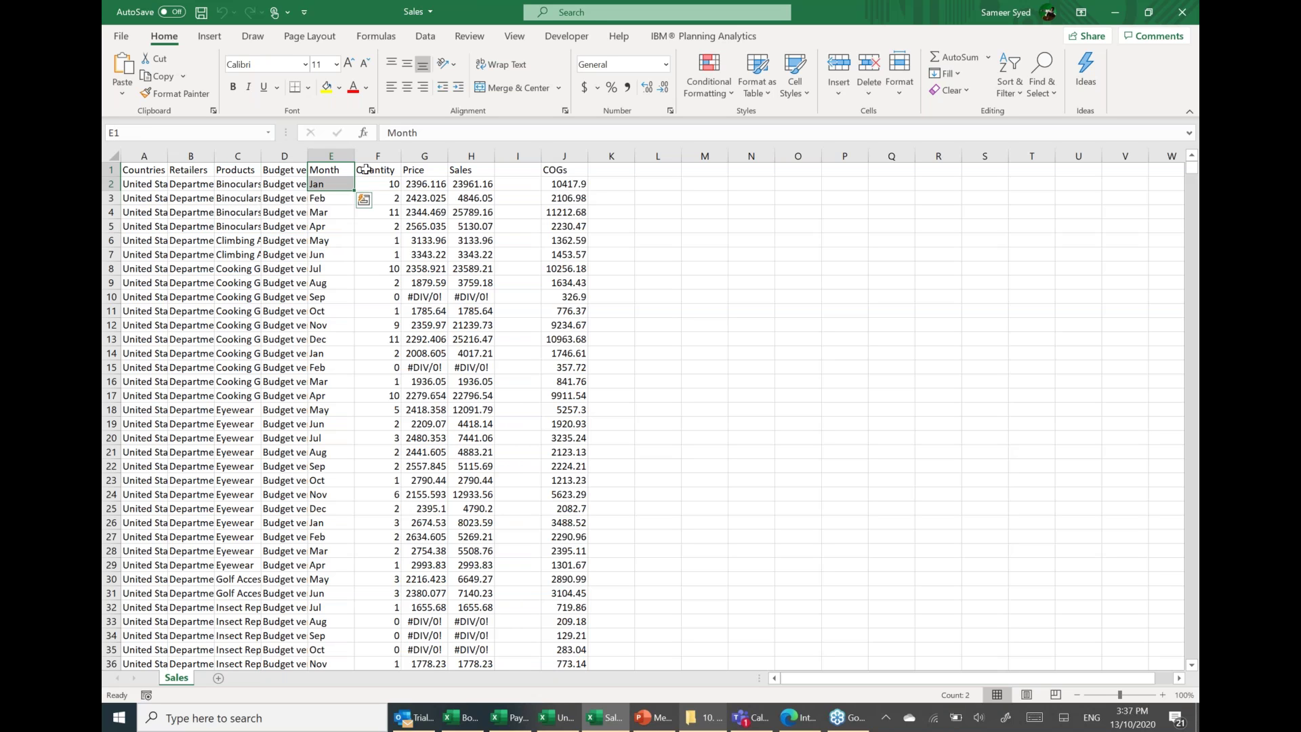
{"action": "left_click", "coordinate": [368, 169]}
{"action": "left_click", "coordinate": [417, 170]}
Back in Planning Analytics, view the process parameters and add two blank lines after the generated statements in the script's Prolog section.
{"action": "left_click", "coordinate": [799, 717]}
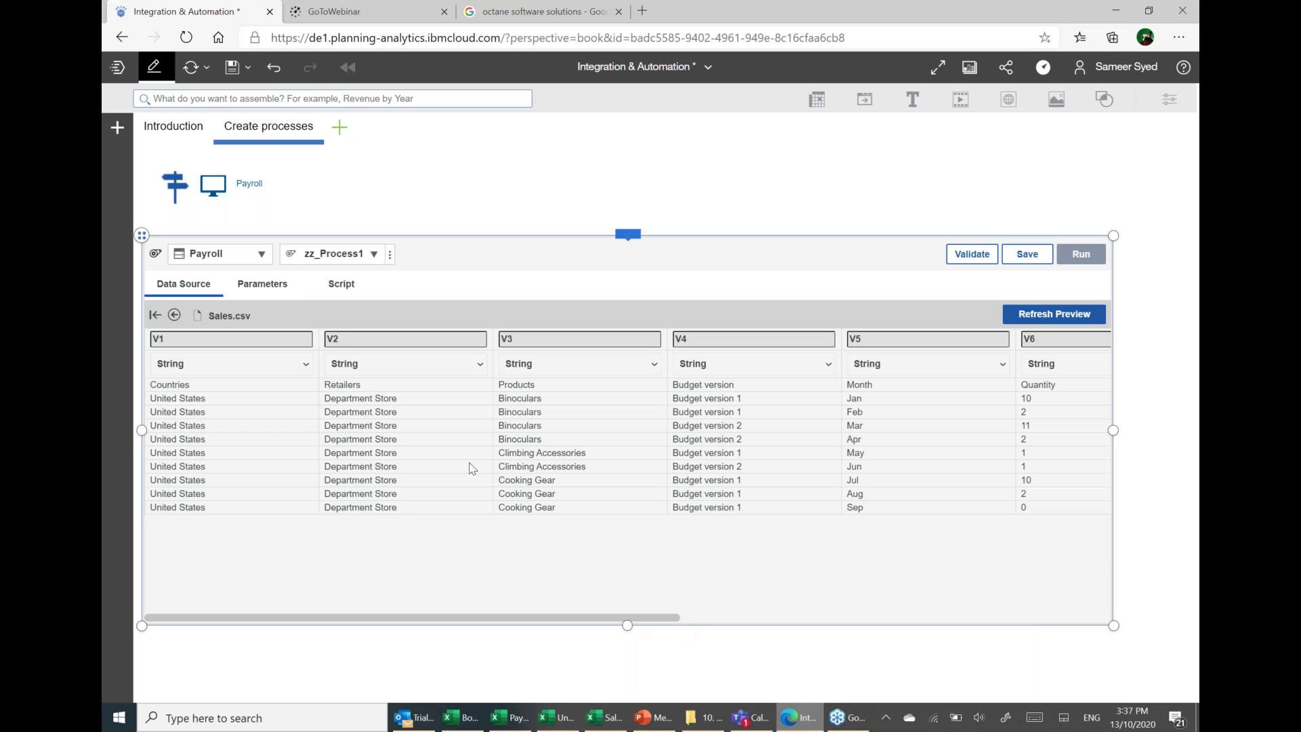
{"action": "left_click", "coordinate": [258, 286]}
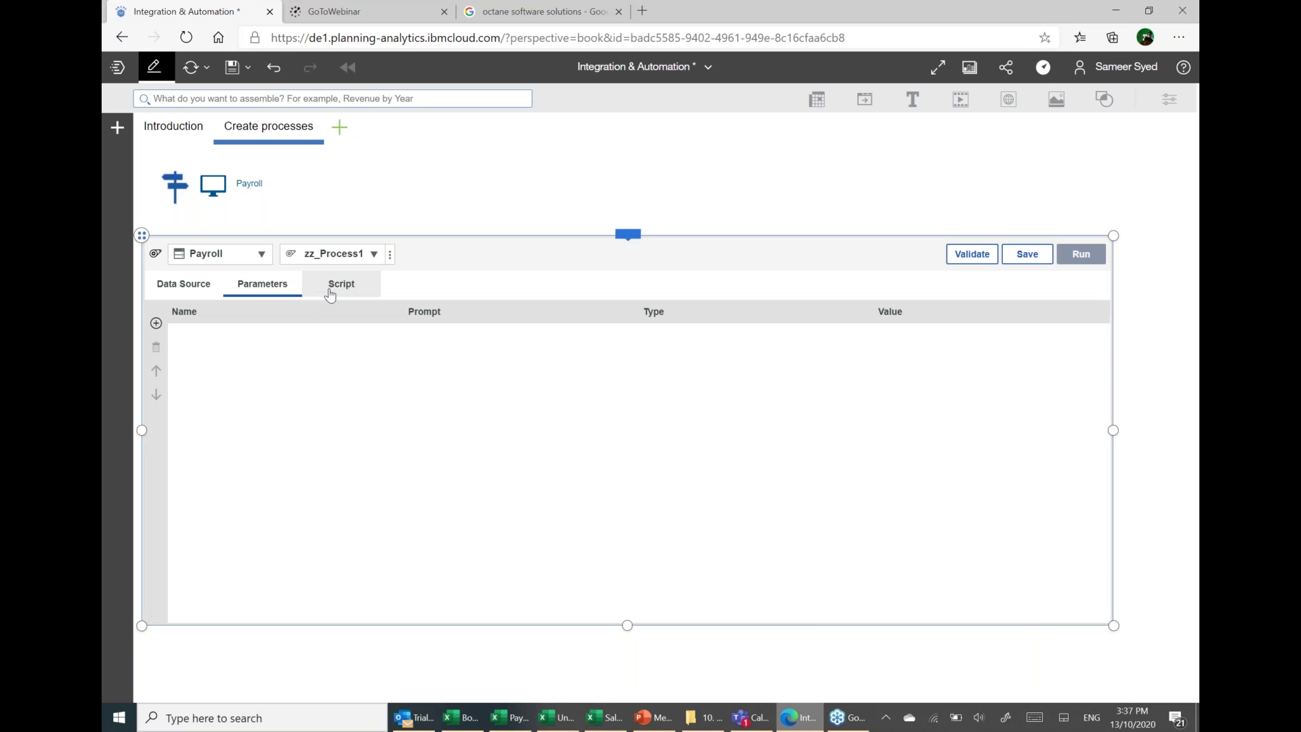
{"action": "left_click", "coordinate": [330, 294]}
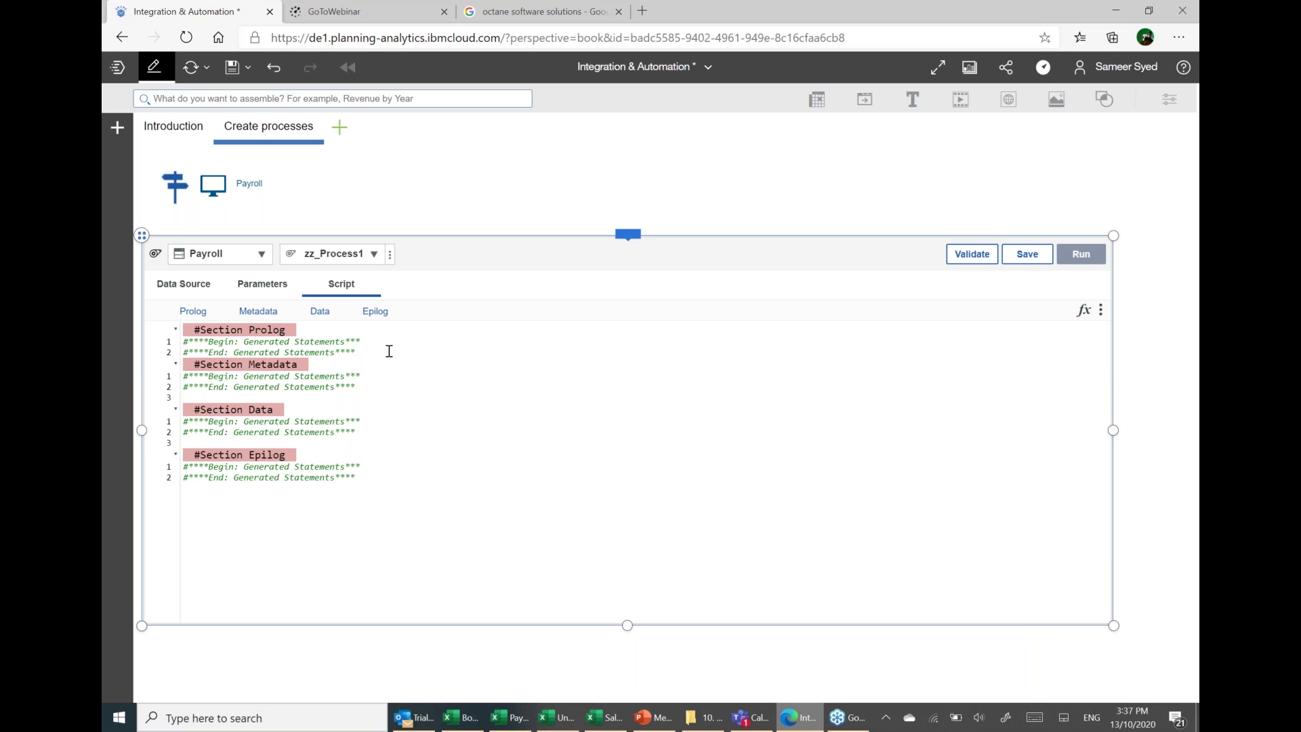
{"action": "key", "text": "Return"}
{"action": "key", "text": "Return"}
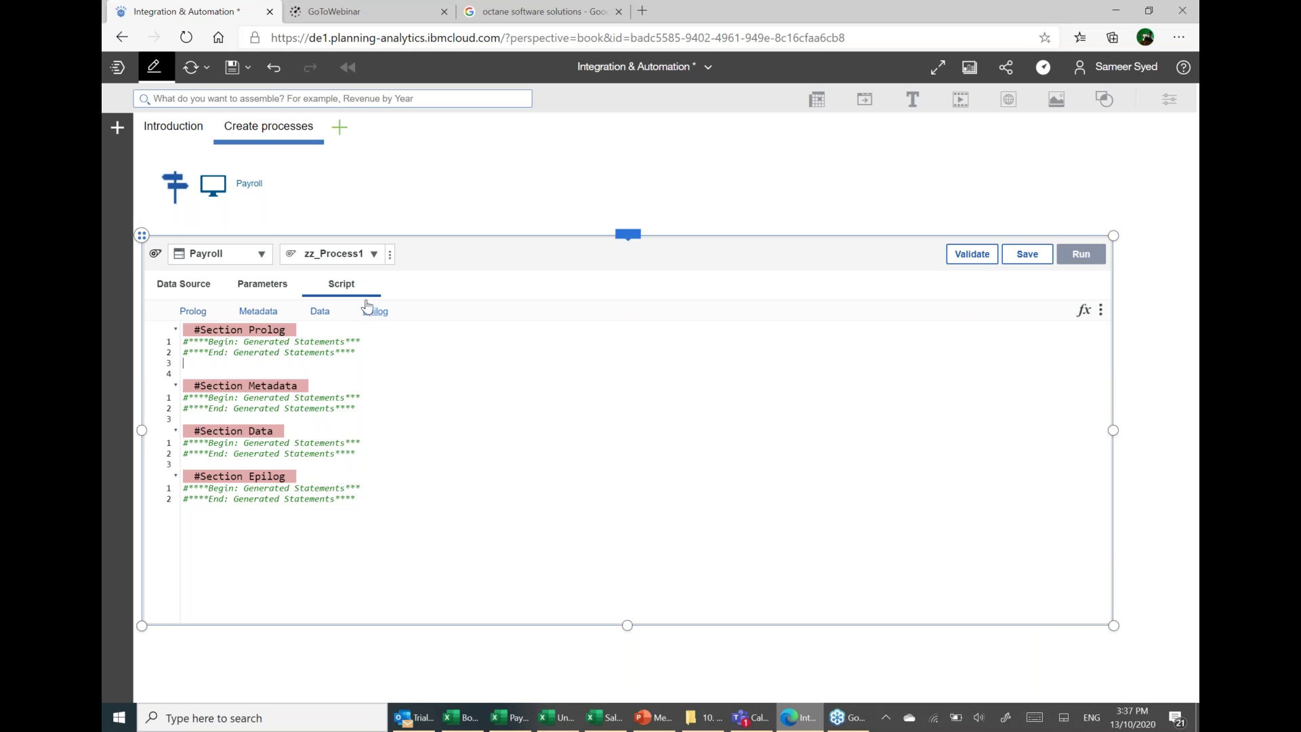
Check the Sales.csv data source preview and return to the process script.
{"action": "left_click", "coordinate": [191, 290]}
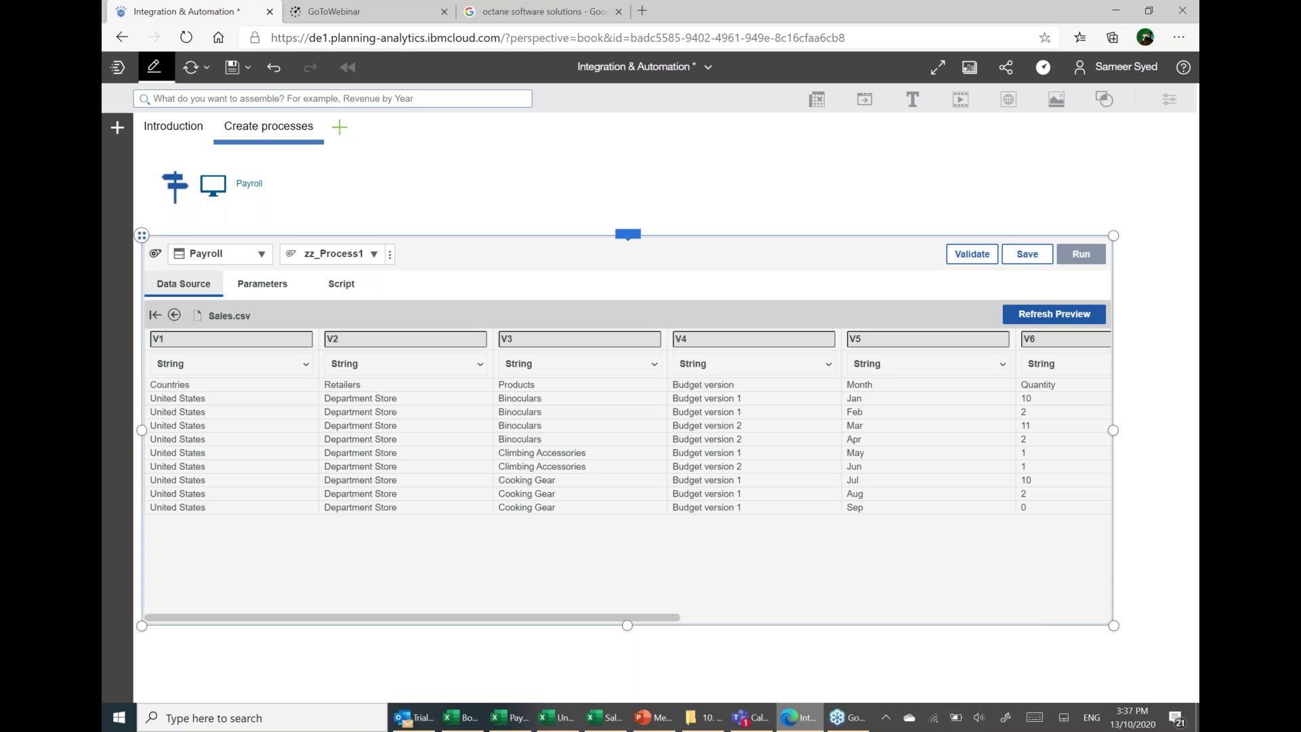
{"action": "left_click", "coordinate": [342, 284]}
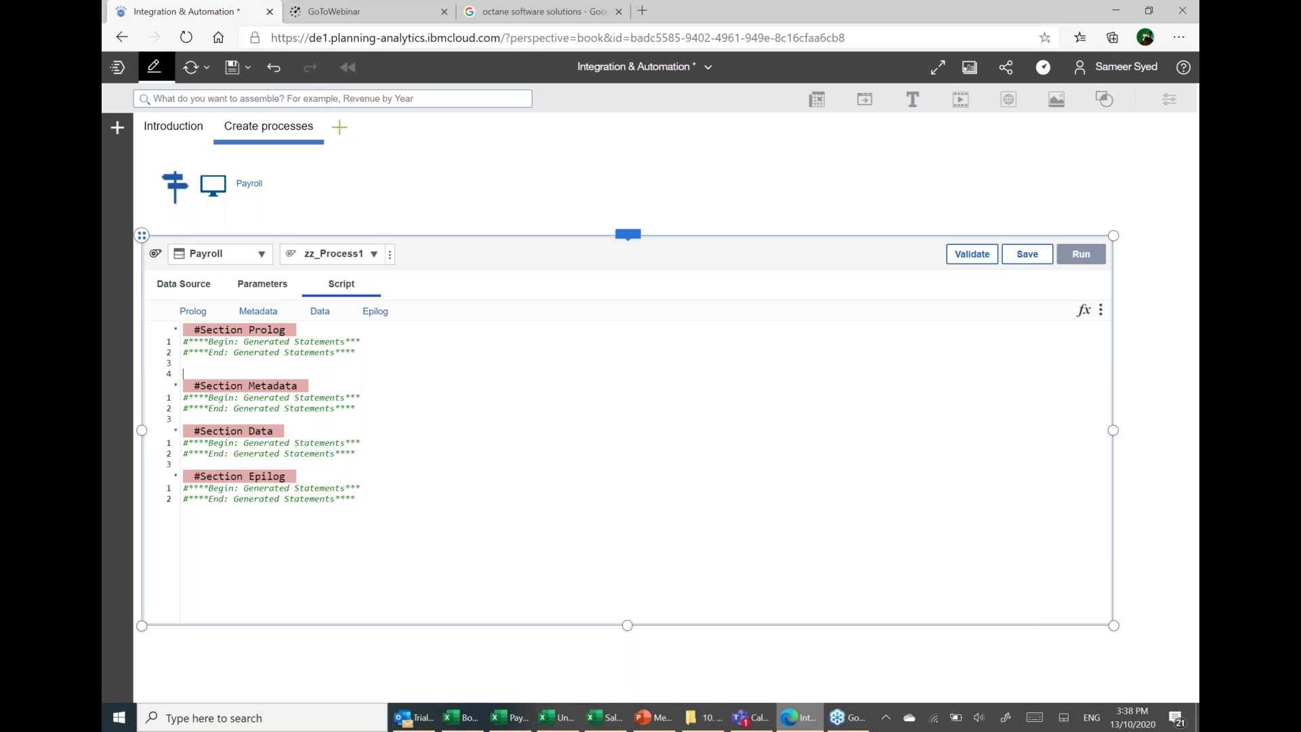
{"action": "left_click", "coordinate": [724, 381]}
Show the data tree, expand the Payroll database's cubes and select the Payroll cube.
{"action": "left_click", "coordinate": [117, 127]}
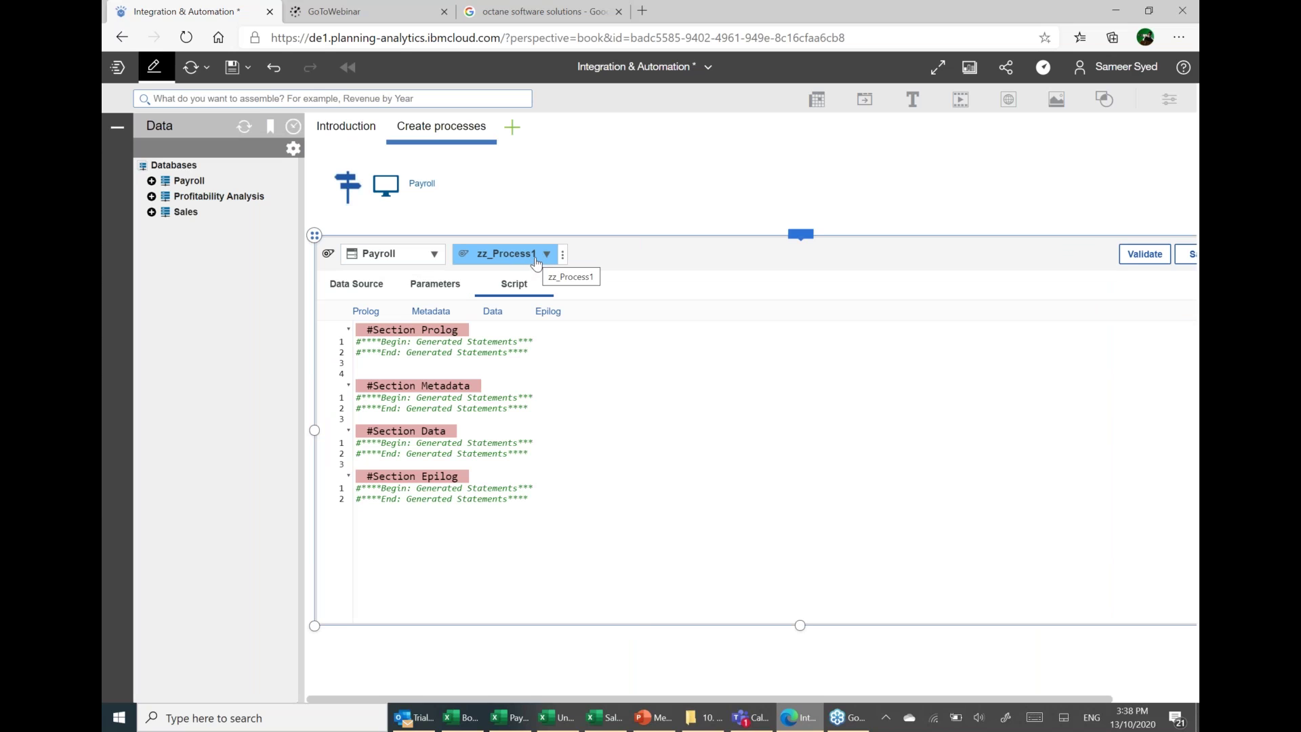
{"action": "left_click", "coordinate": [150, 181]}
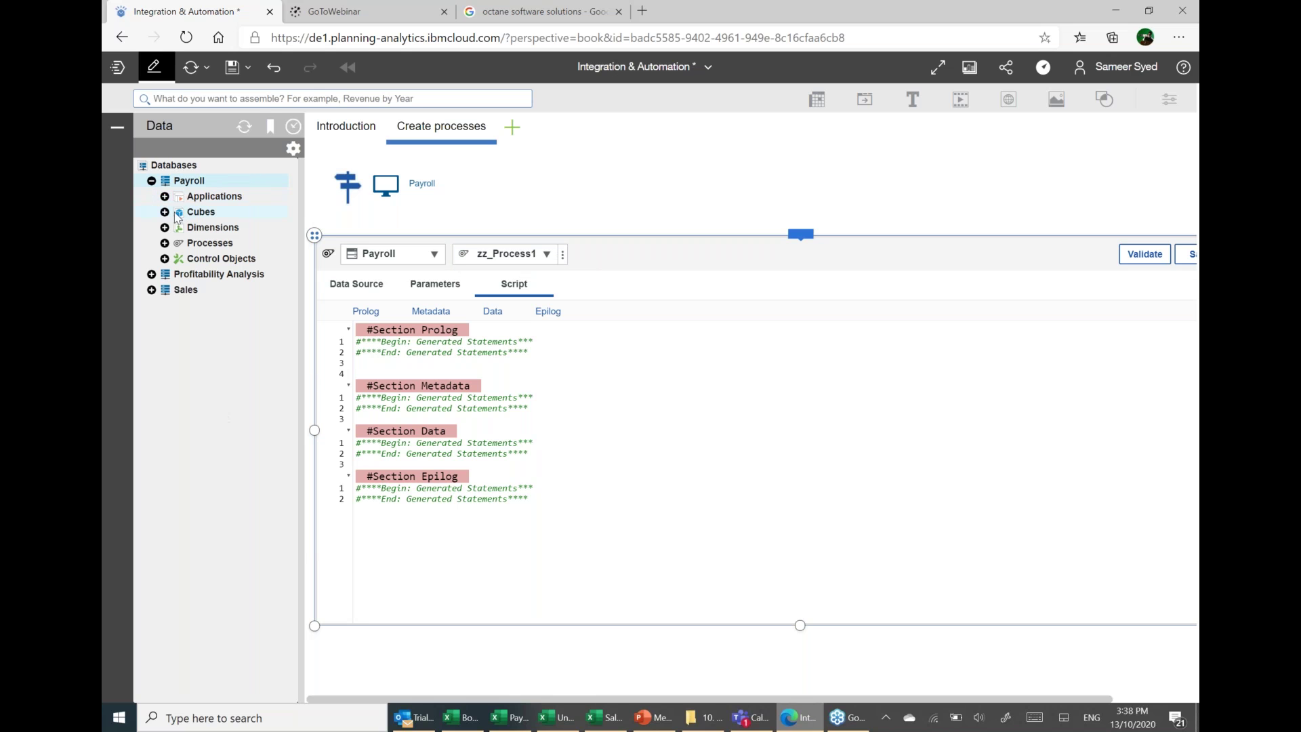
{"action": "left_click", "coordinate": [163, 212]}
{"action": "left_click", "coordinate": [219, 243]}
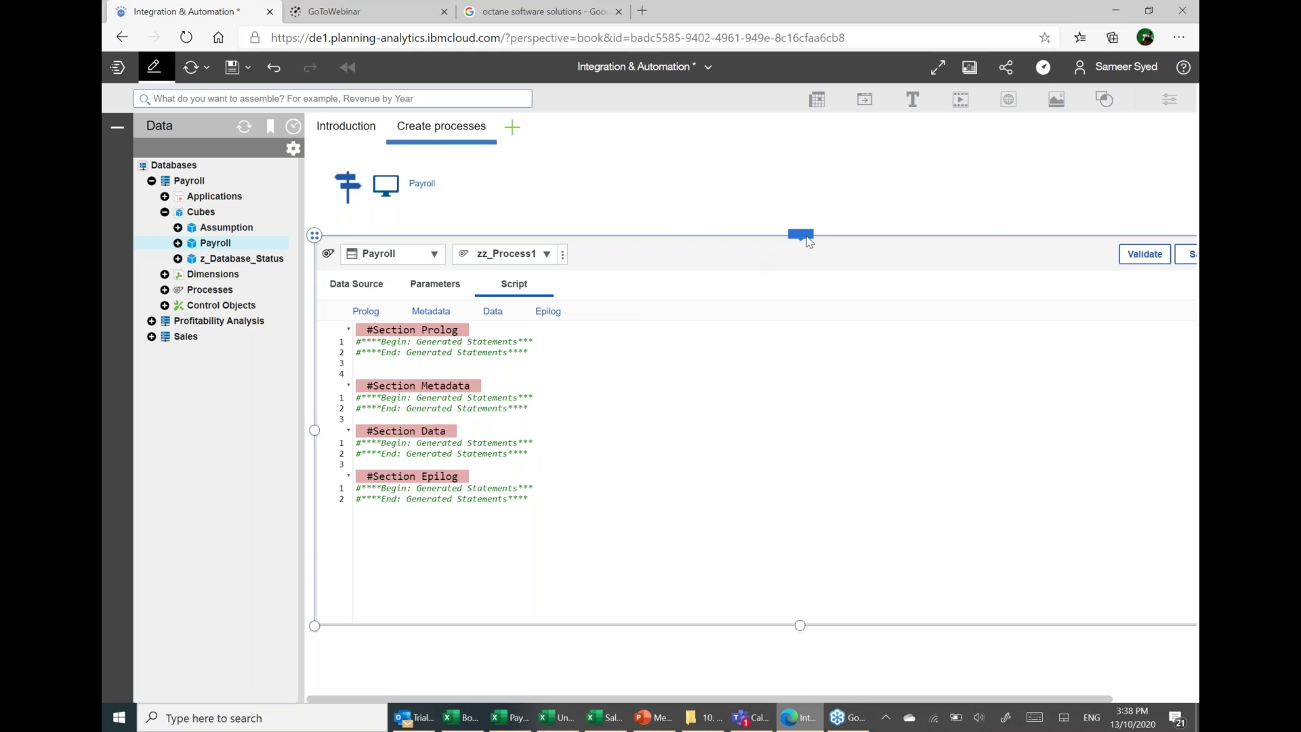
Go back in the zz_Process1 data source setup from the Sales.csv preview to the file selection.
{"action": "left_click", "coordinate": [380, 285]}
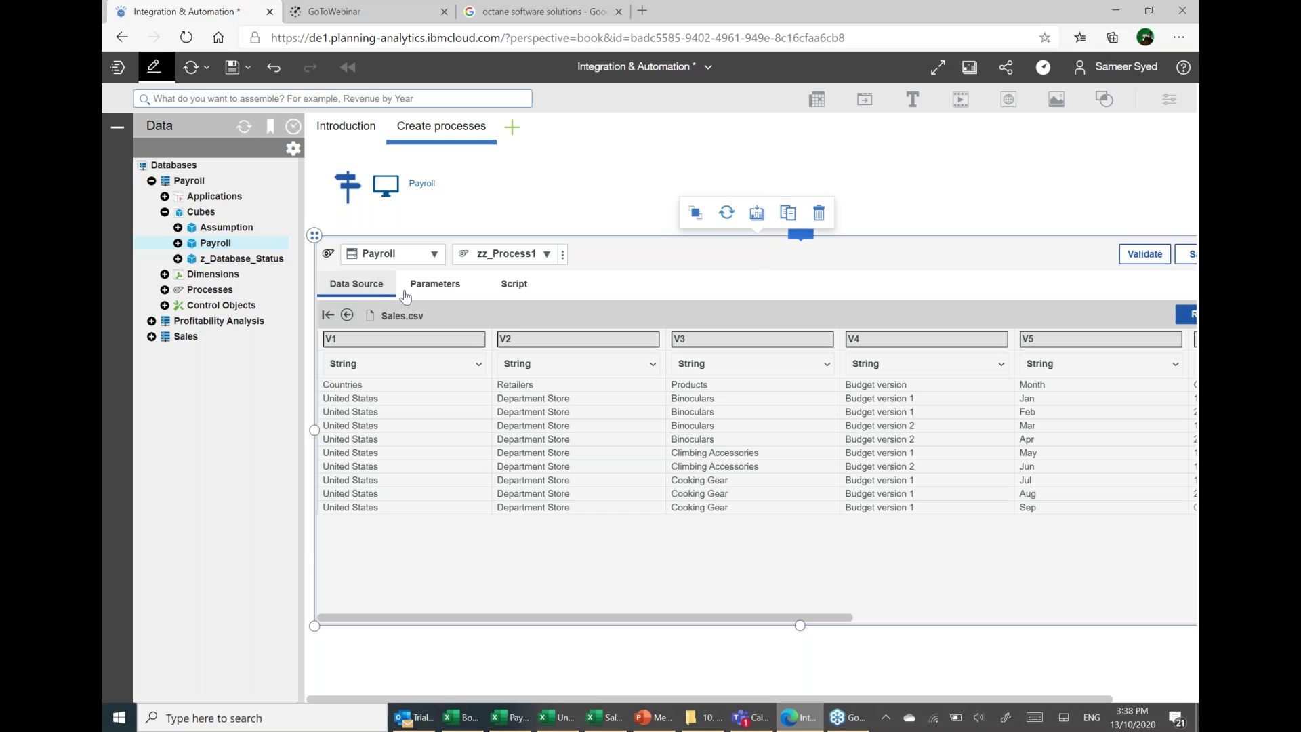
{"action": "left_click", "coordinate": [346, 314]}
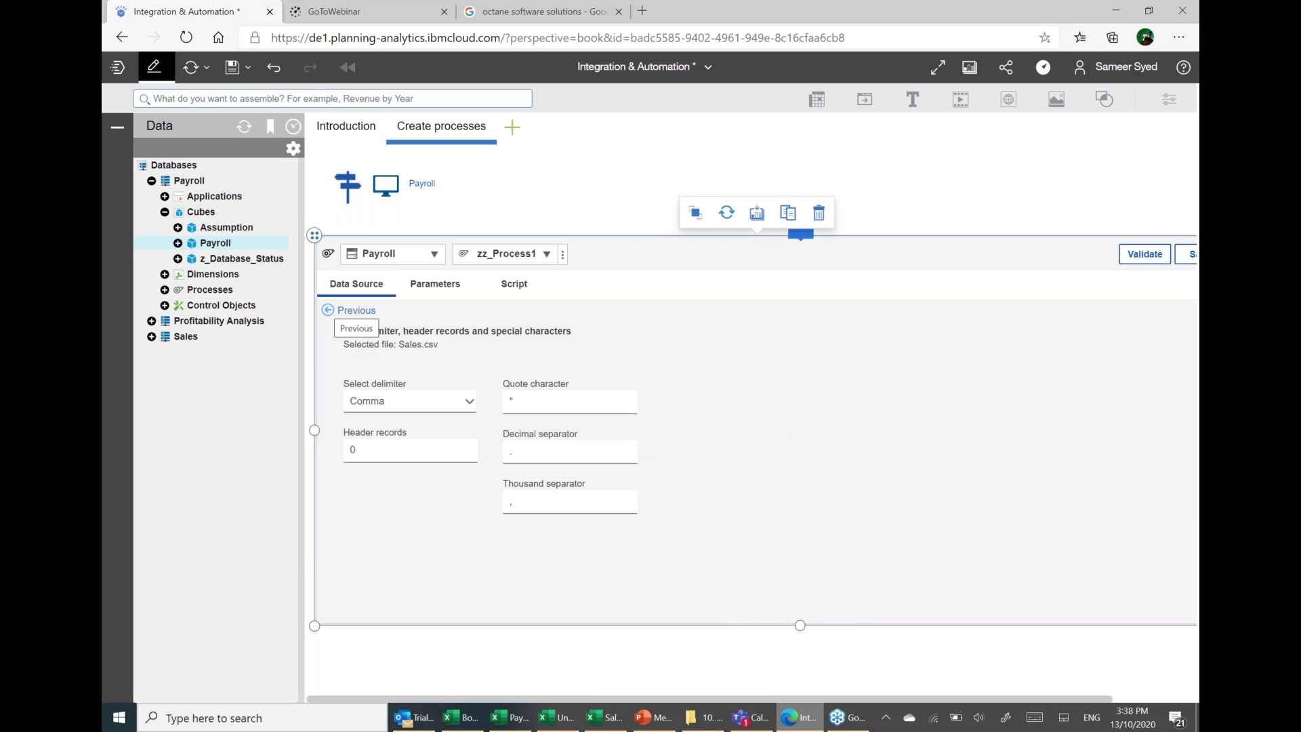
{"action": "left_click", "coordinate": [346, 312]}
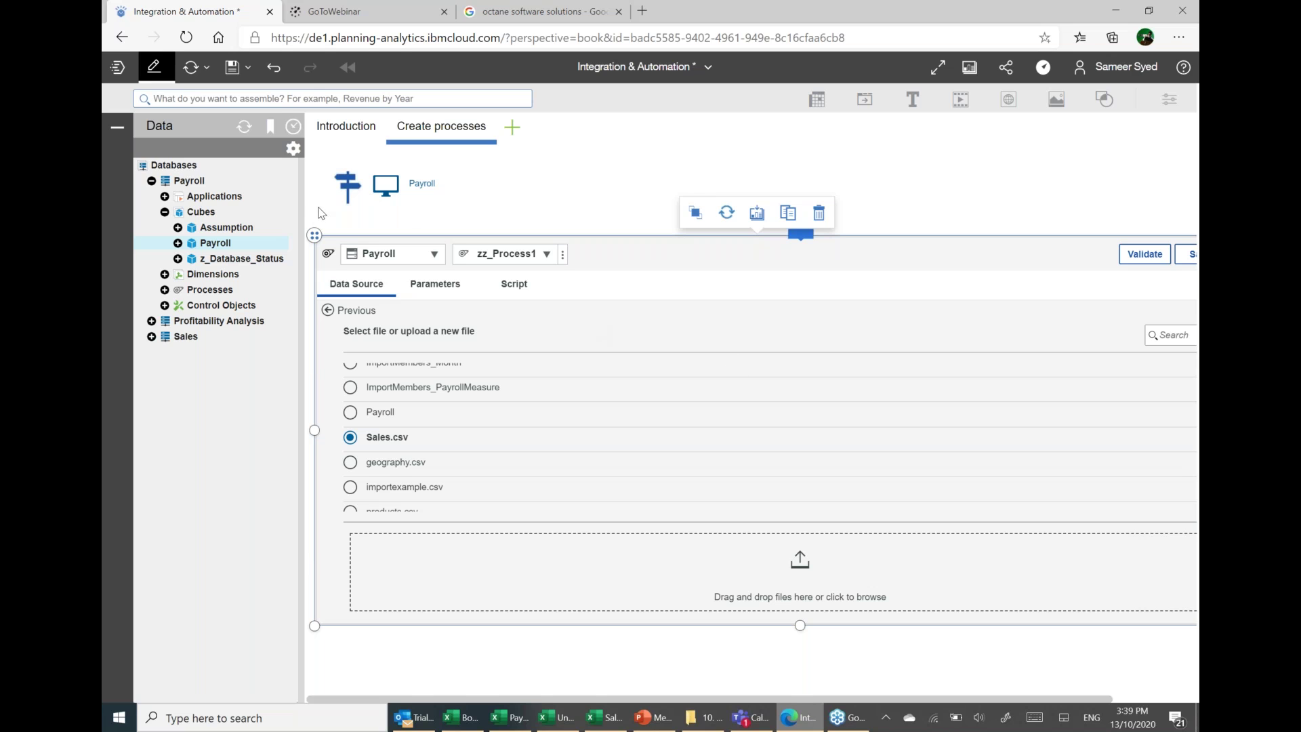
Collapse the cubes list, return to the Welcome page, view the sample starting points and go up to the Shared content folder.
{"action": "left_click", "coordinate": [164, 211]}
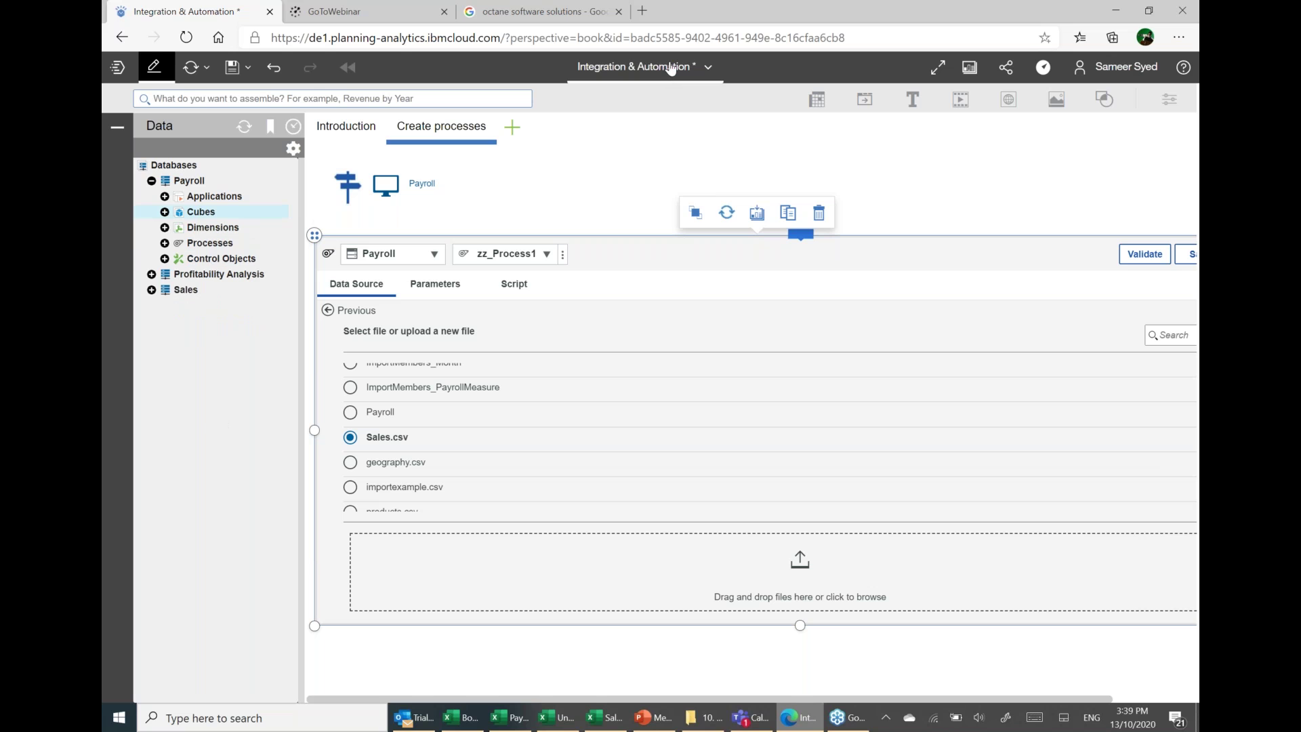
{"action": "left_click", "coordinate": [613, 66]}
{"action": "left_click", "coordinate": [569, 111]}
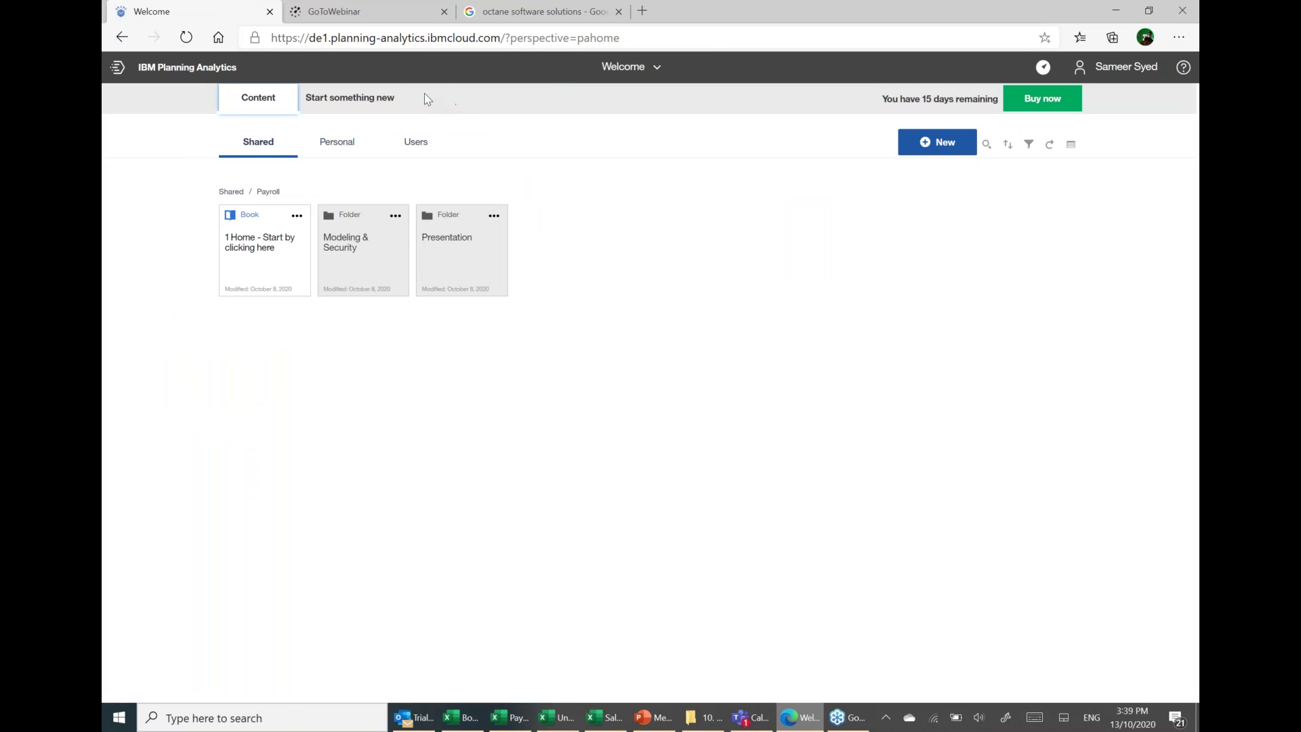
{"action": "left_click", "coordinate": [382, 98]}
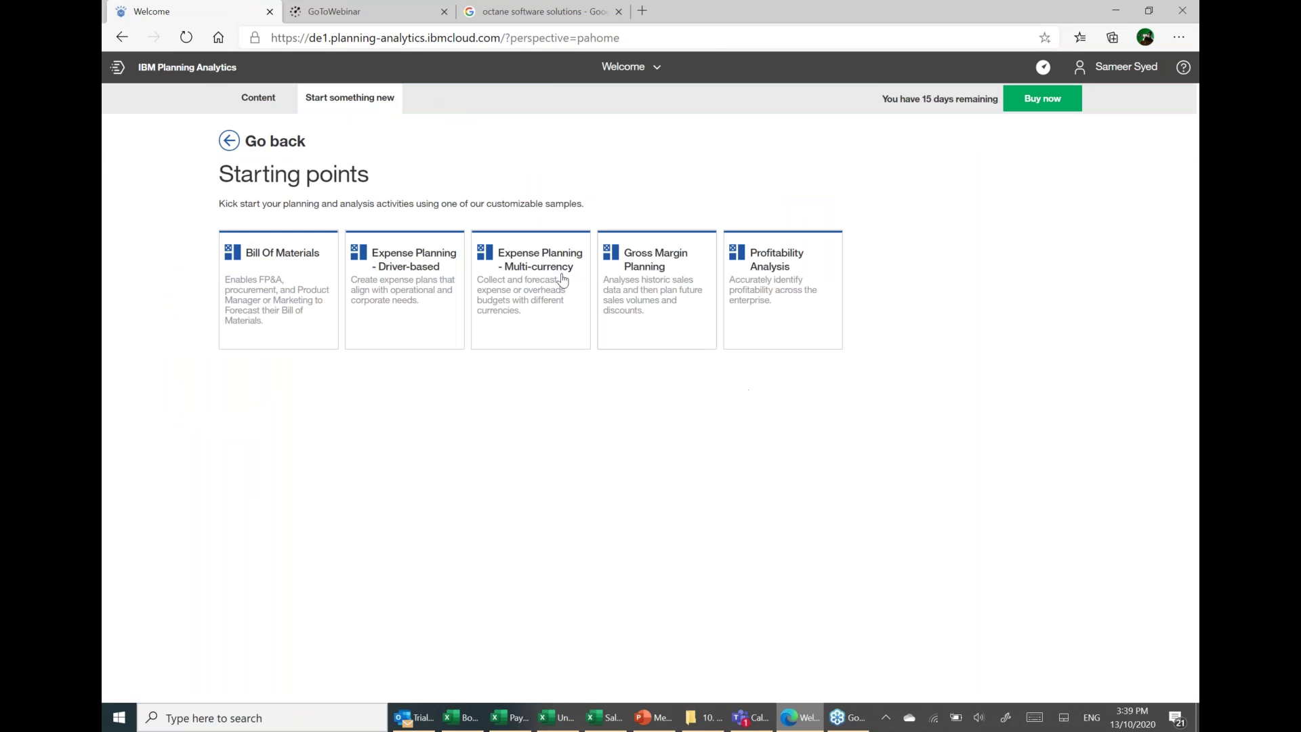
{"action": "left_click", "coordinate": [264, 102]}
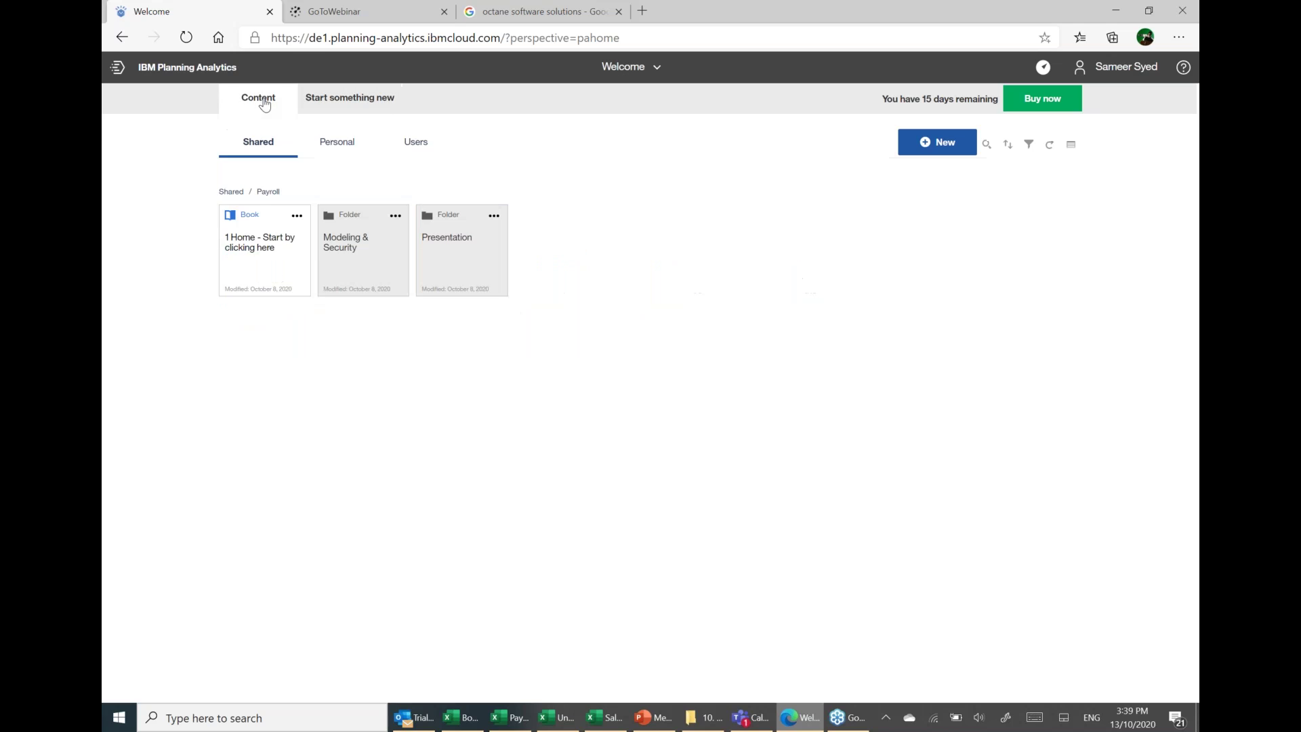
{"action": "left_click", "coordinate": [231, 192]}
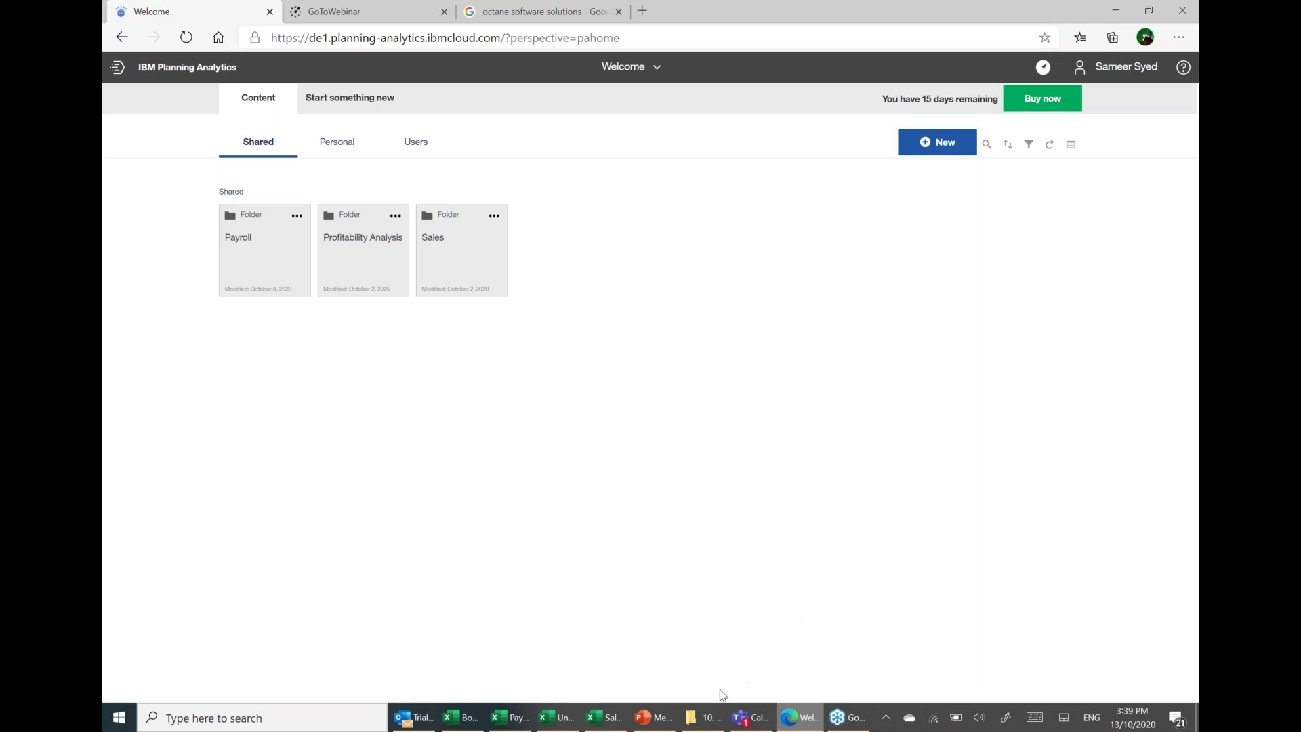
View the Payroll folder's home book and the Start from a spreadsheet page, and return to the top-level Shared content folder.
{"action": "left_click", "coordinate": [597, 725]}
{"action": "left_click", "coordinate": [596, 724]}
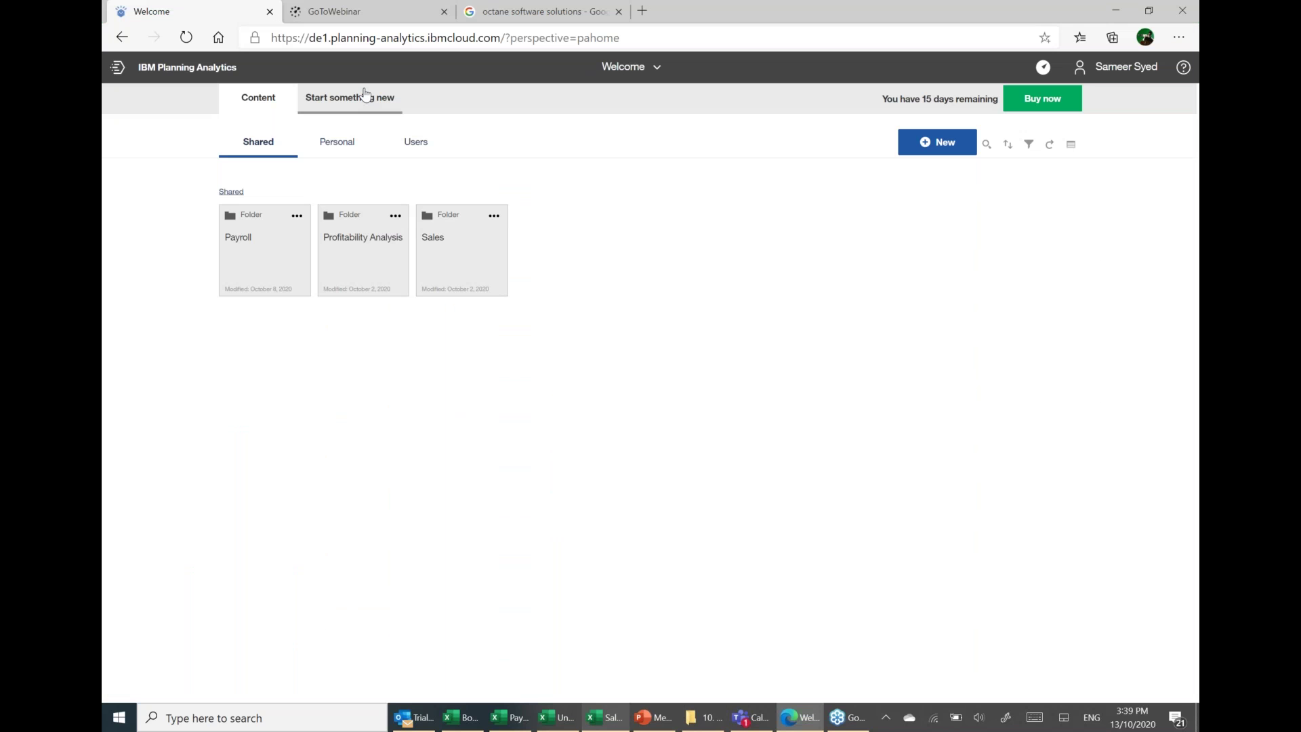
{"action": "left_click", "coordinate": [267, 238]}
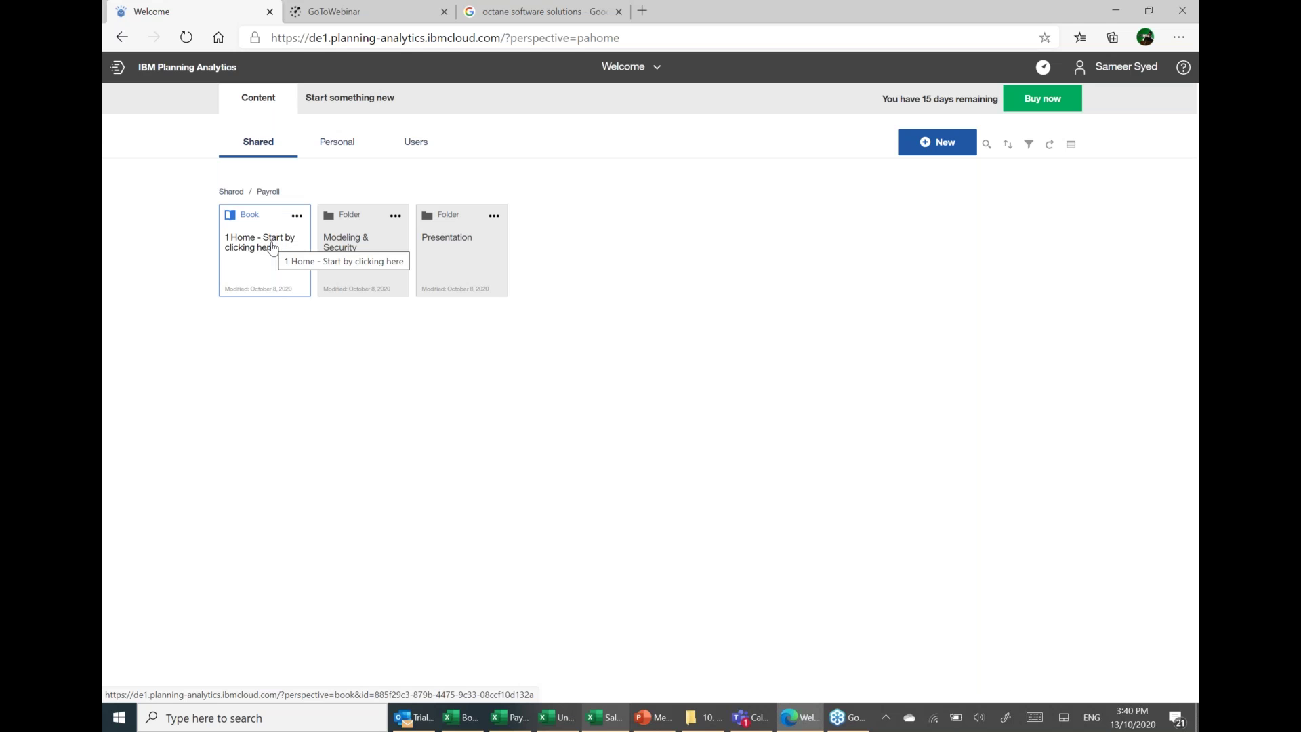
{"action": "left_click", "coordinate": [272, 248]}
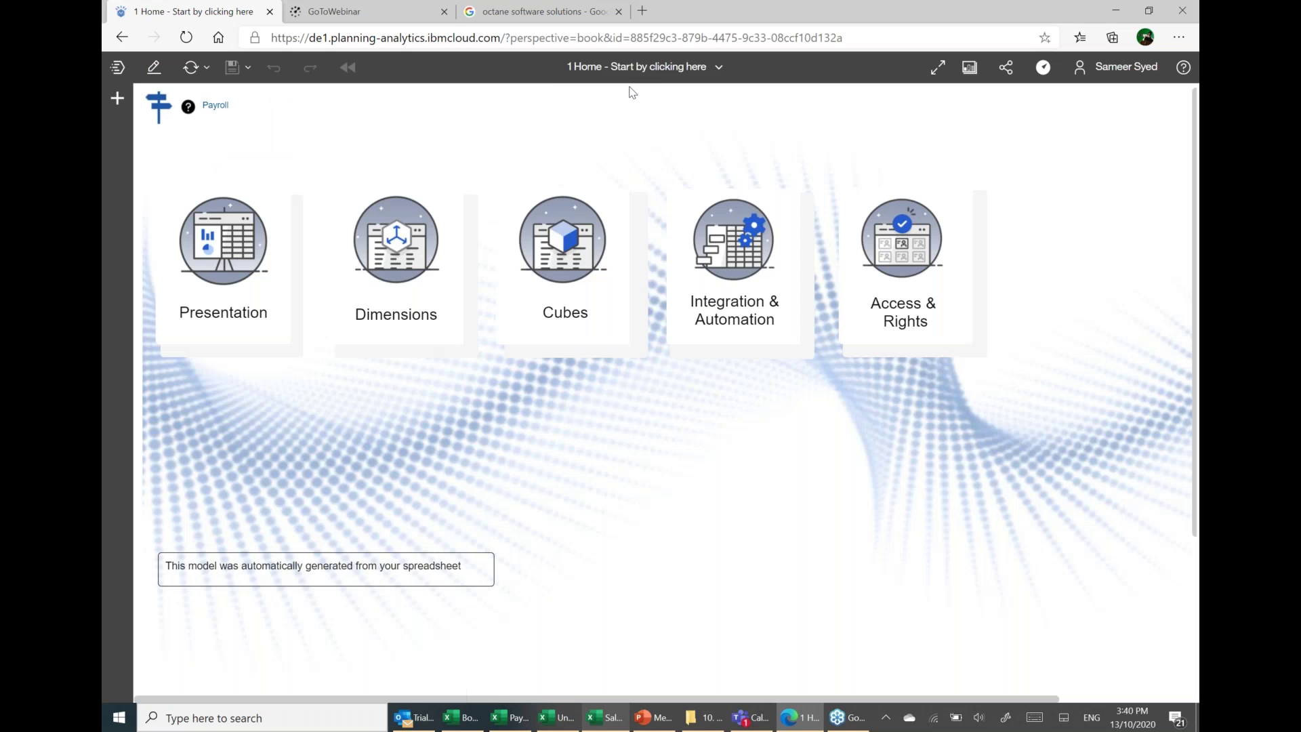
{"action": "left_click", "coordinate": [636, 66]}
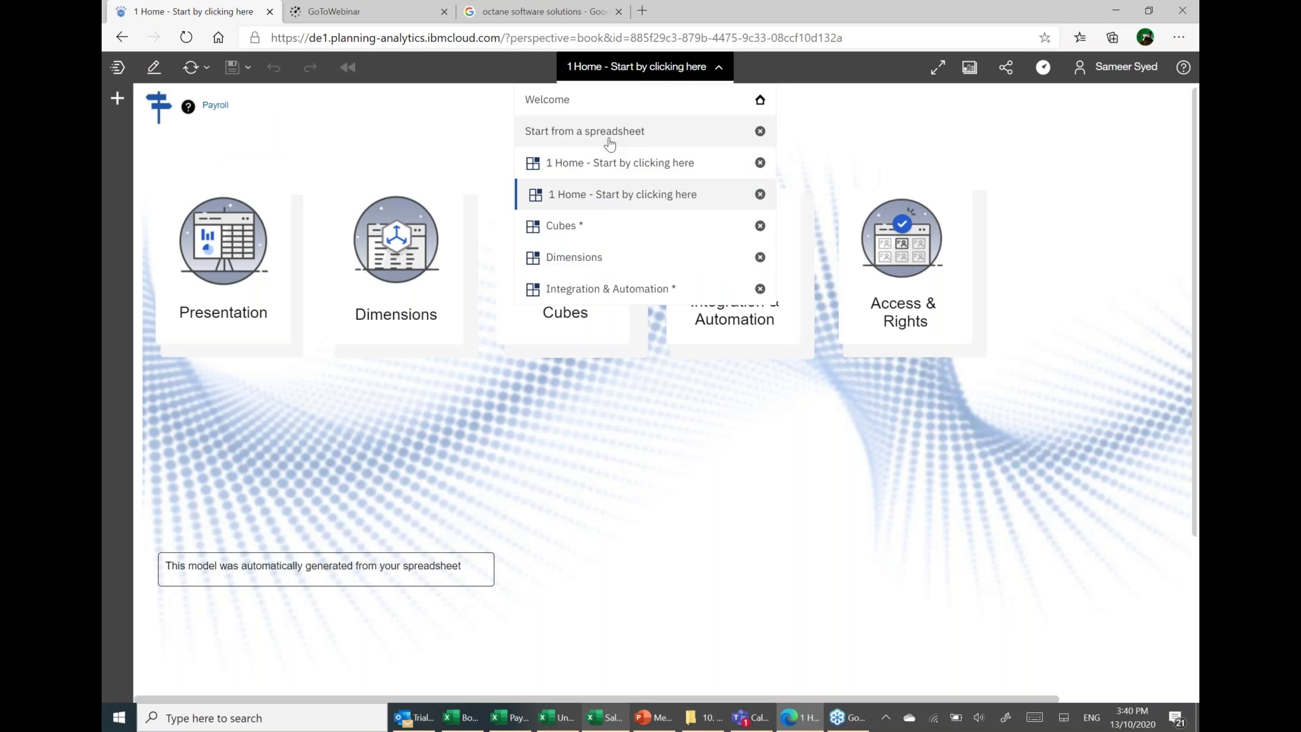
{"action": "left_click", "coordinate": [609, 139]}
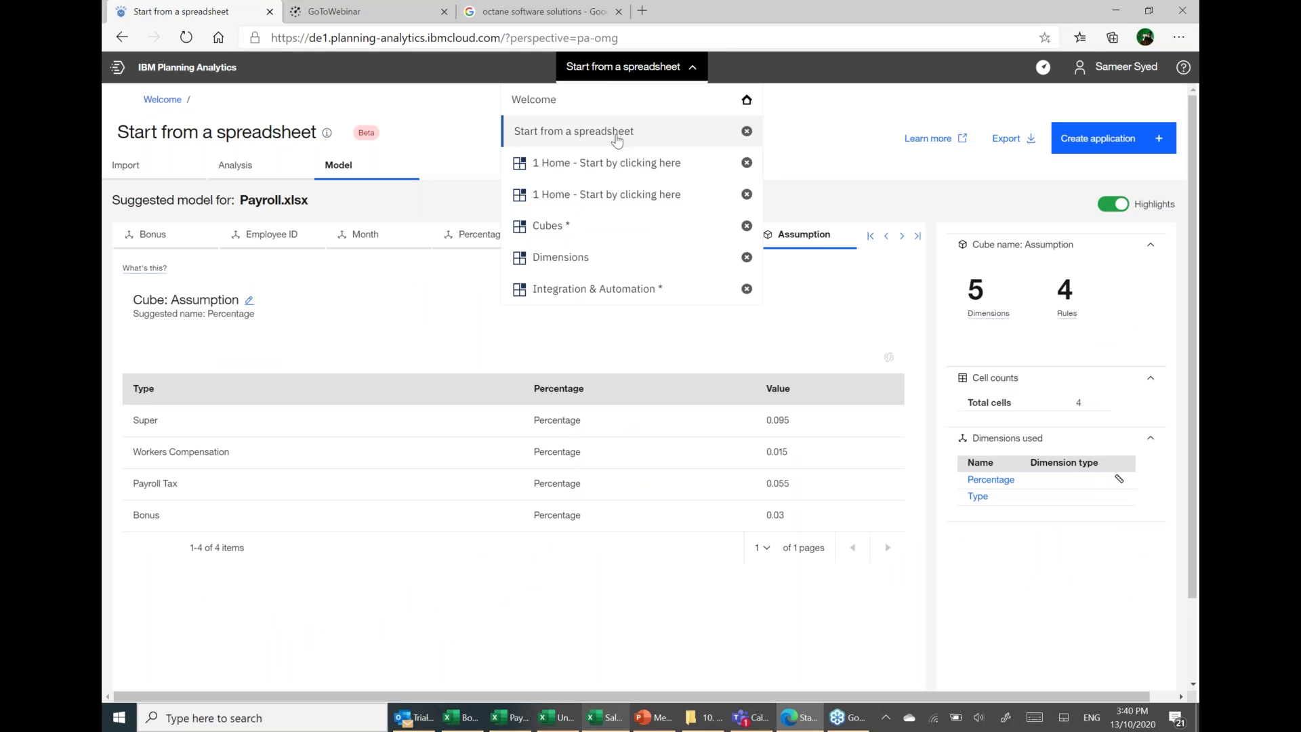
{"action": "left_click", "coordinate": [535, 101]}
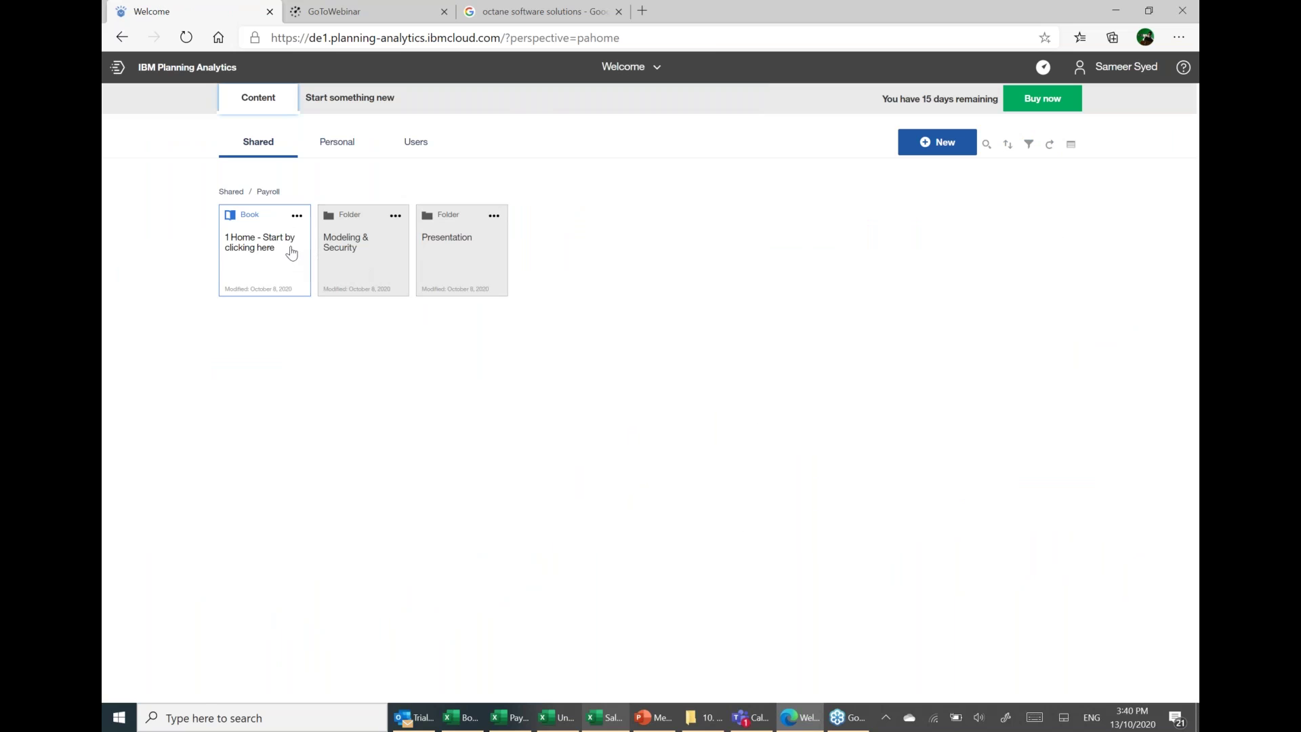
{"action": "left_click", "coordinate": [237, 193]}
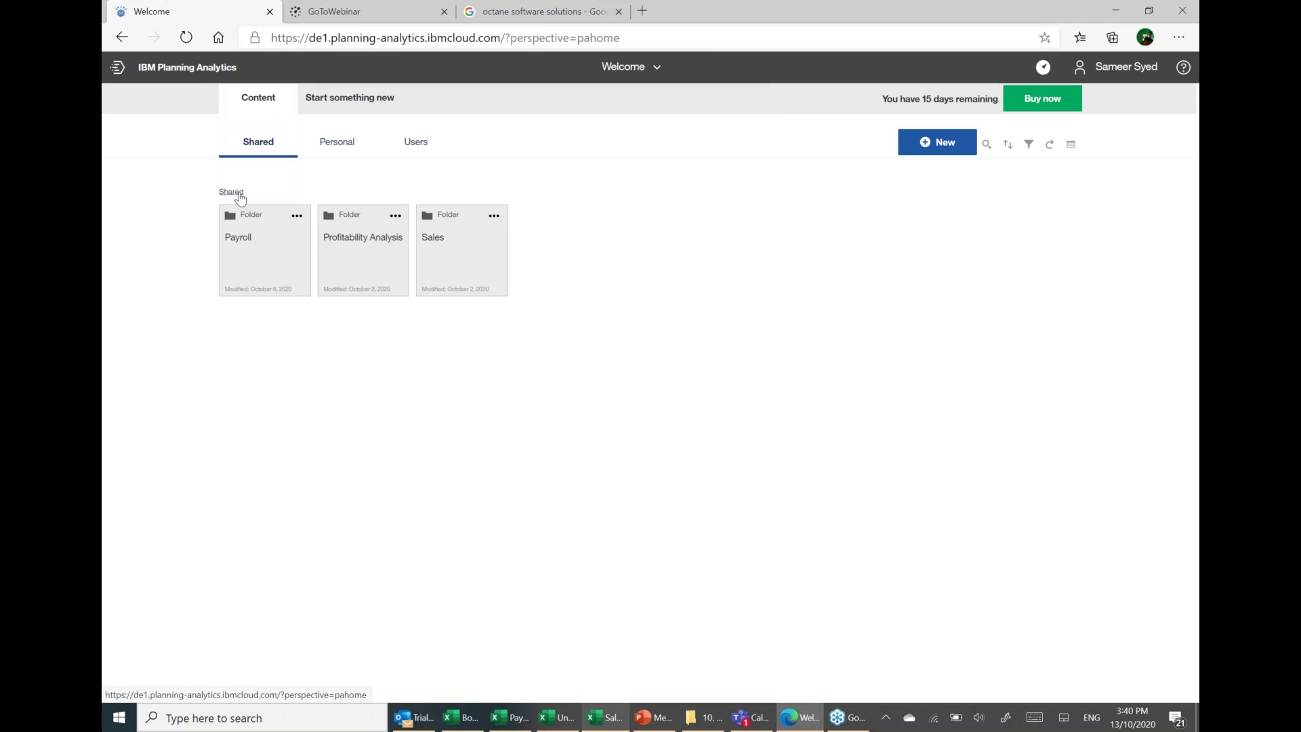
Open the Payroll home book, go to its Access & Rights book and show the Manage users & groups page.
{"action": "left_click", "coordinate": [266, 240]}
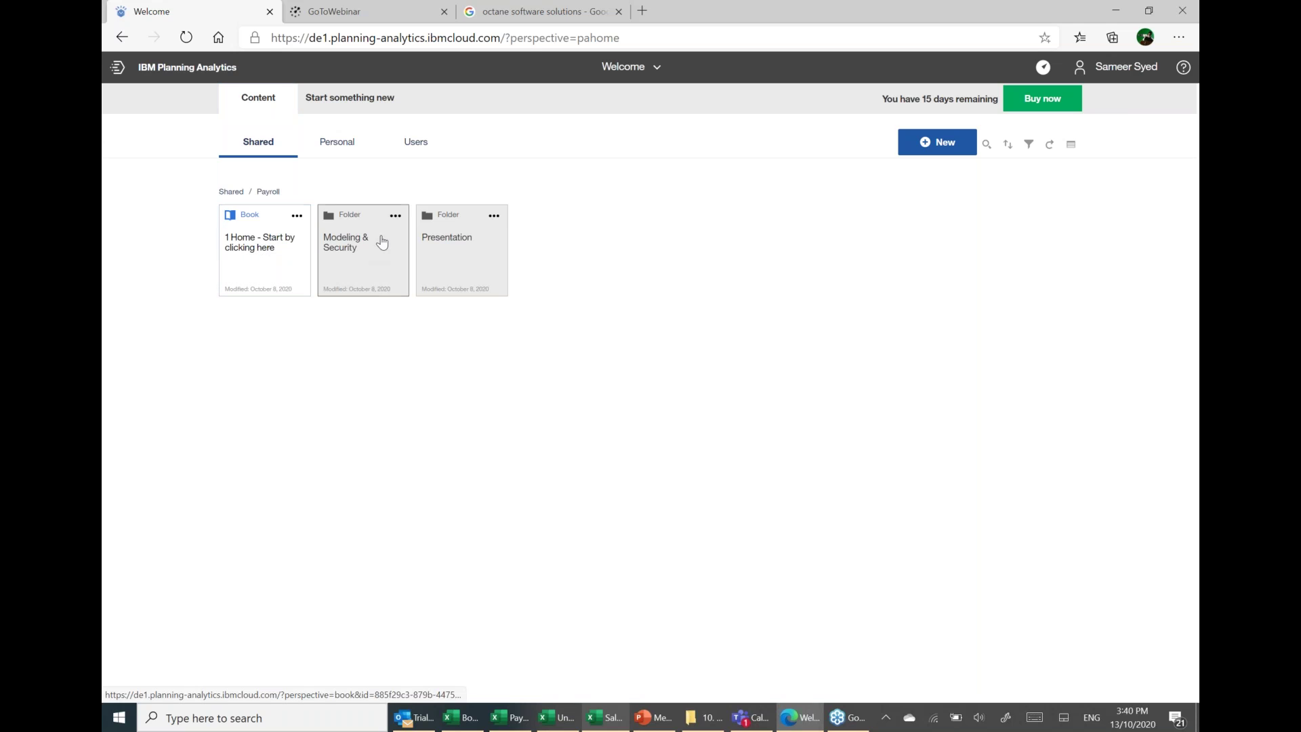
{"action": "left_click", "coordinate": [258, 252]}
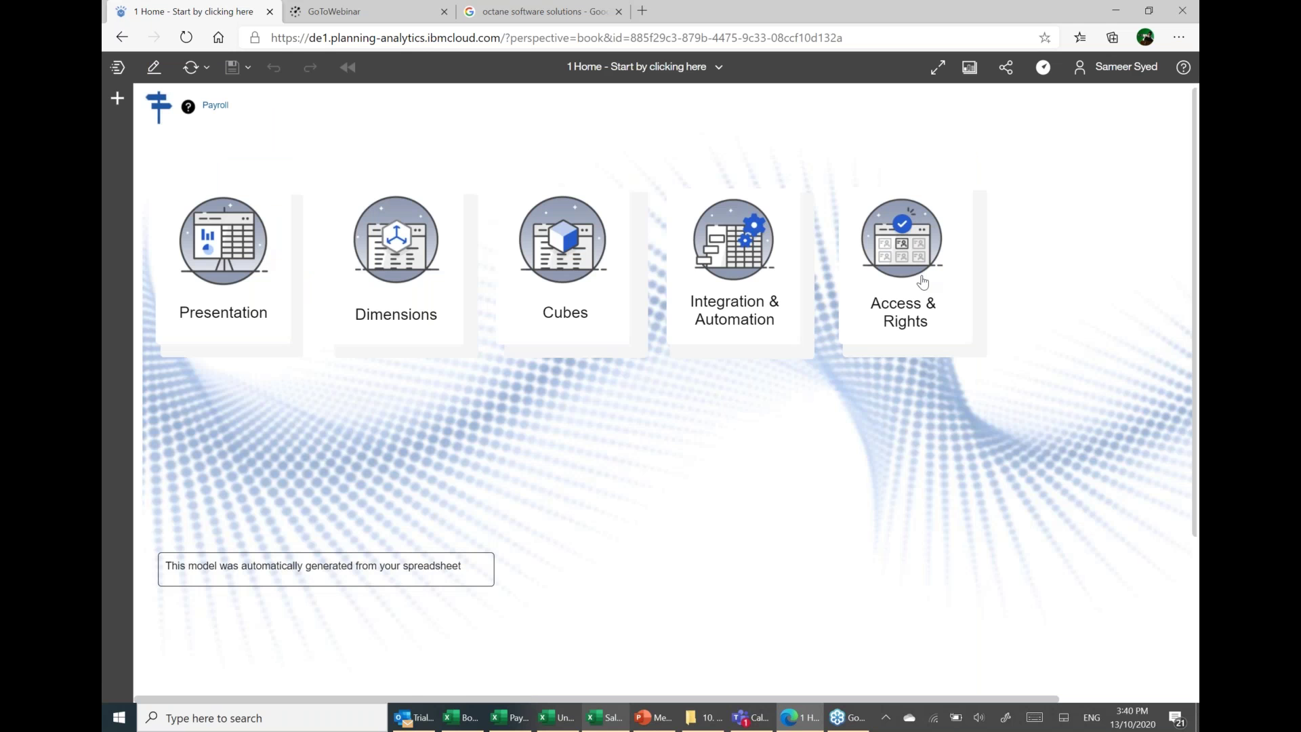
{"action": "left_click", "coordinate": [923, 282]}
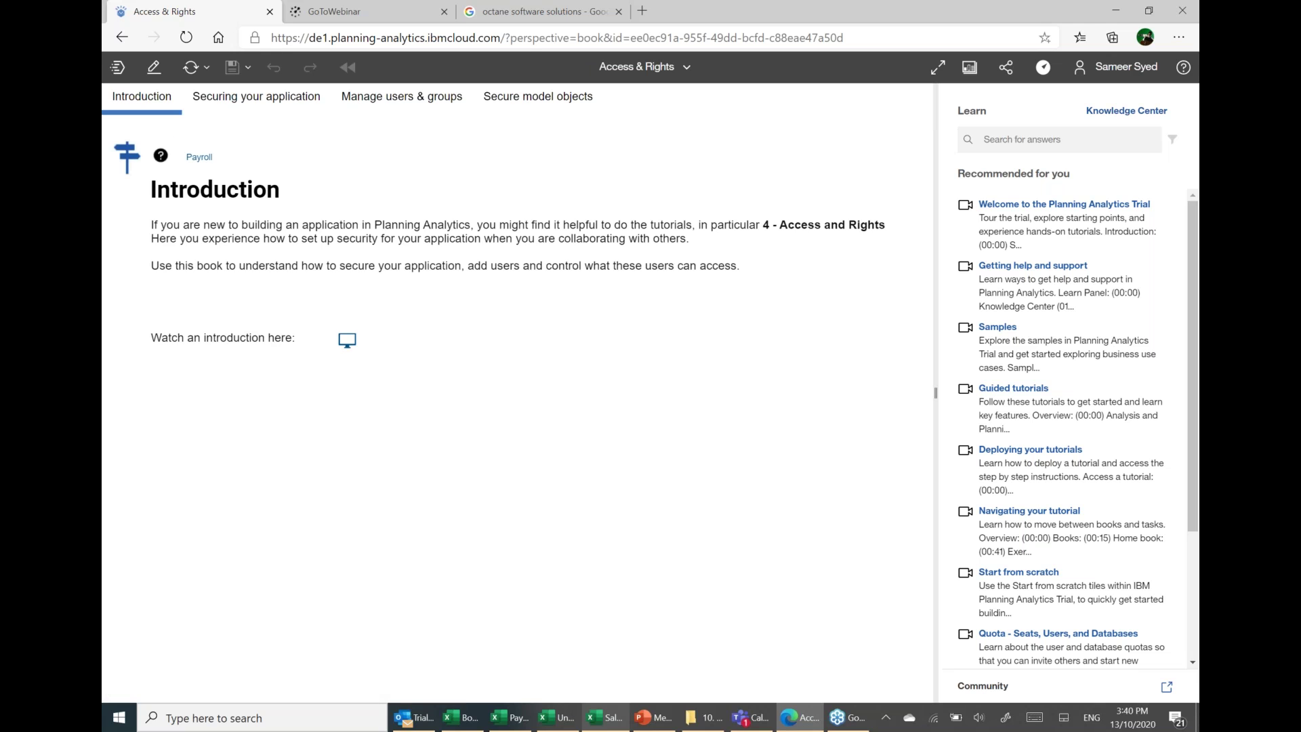
{"action": "left_click", "coordinate": [320, 101]}
{"action": "left_click", "coordinate": [423, 102]}
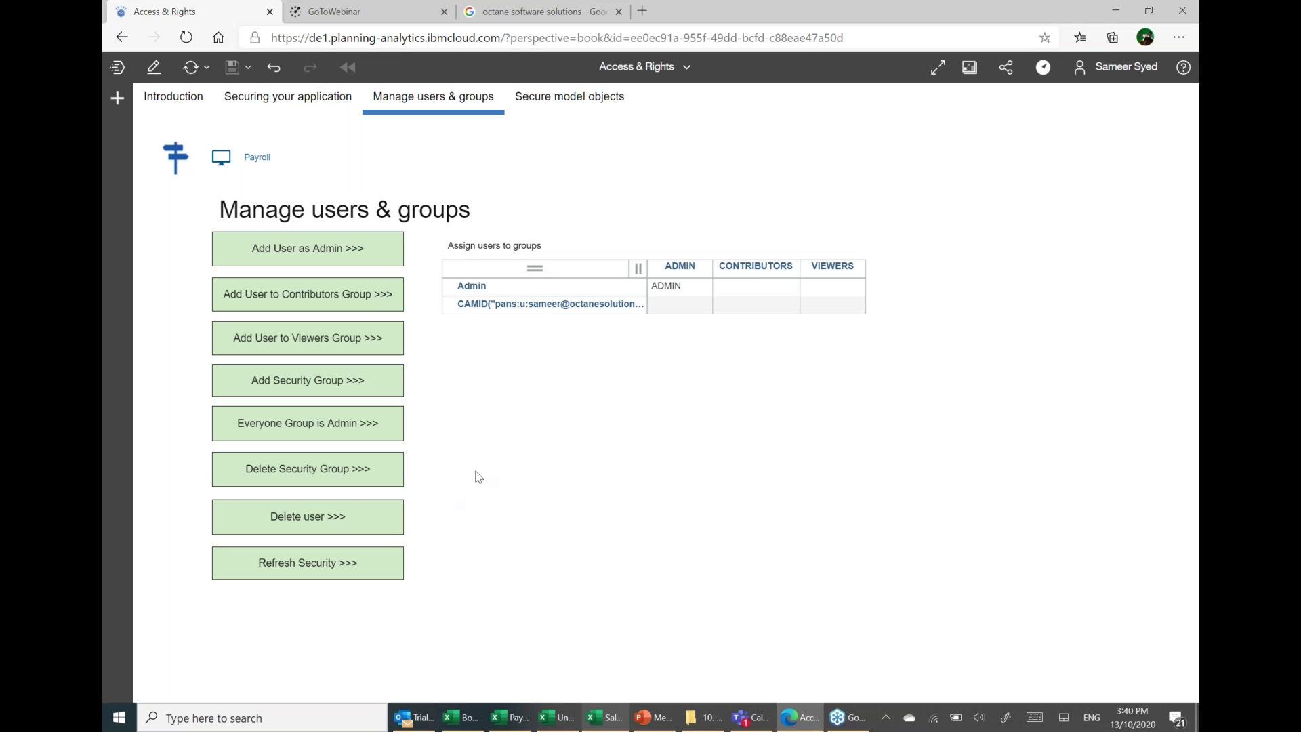
View and cancel the Add User as Admin prompt, and check the existing user's ADMIN, CONTRIBUTORS and VIEWERS assignment cells.
{"action": "left_click", "coordinate": [329, 256]}
{"action": "left_click", "coordinate": [825, 162]}
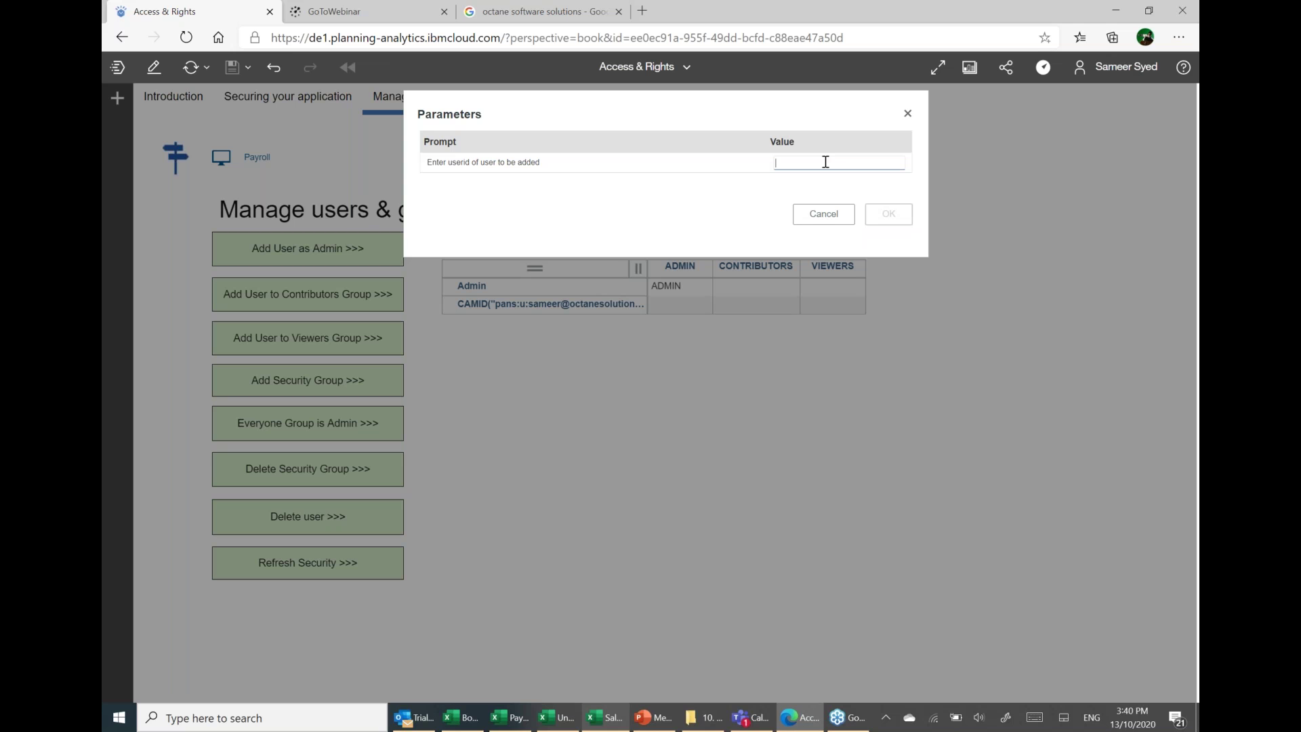
{"action": "left_click", "coordinate": [823, 214]}
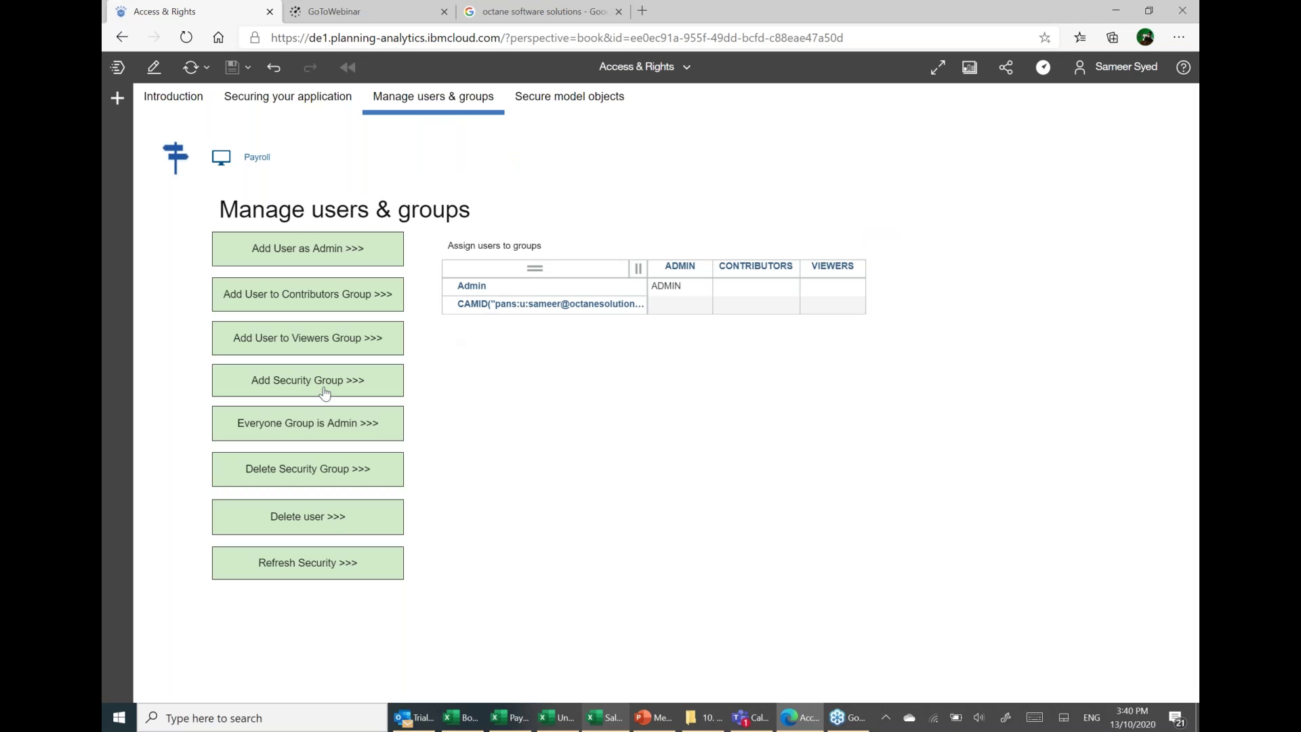
{"action": "left_click", "coordinate": [693, 311]}
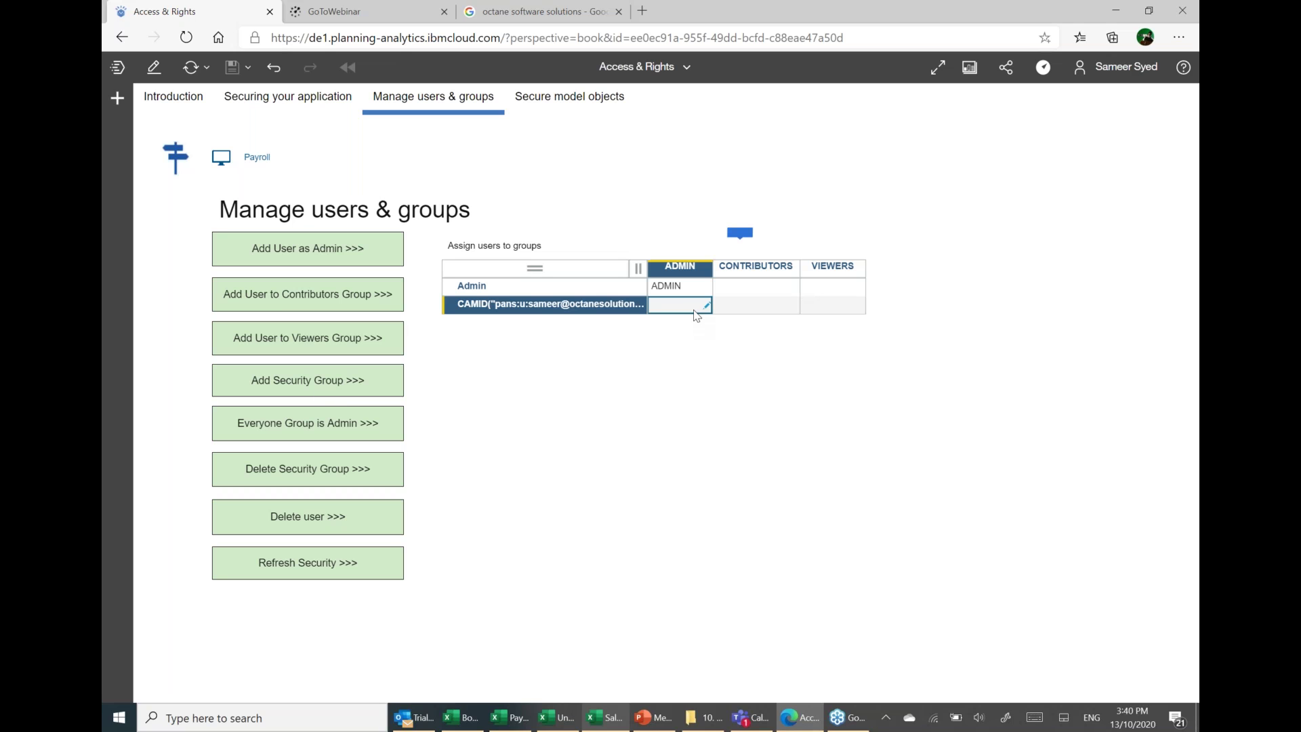
{"action": "left_click", "coordinate": [746, 307]}
{"action": "left_click", "coordinate": [840, 312]}
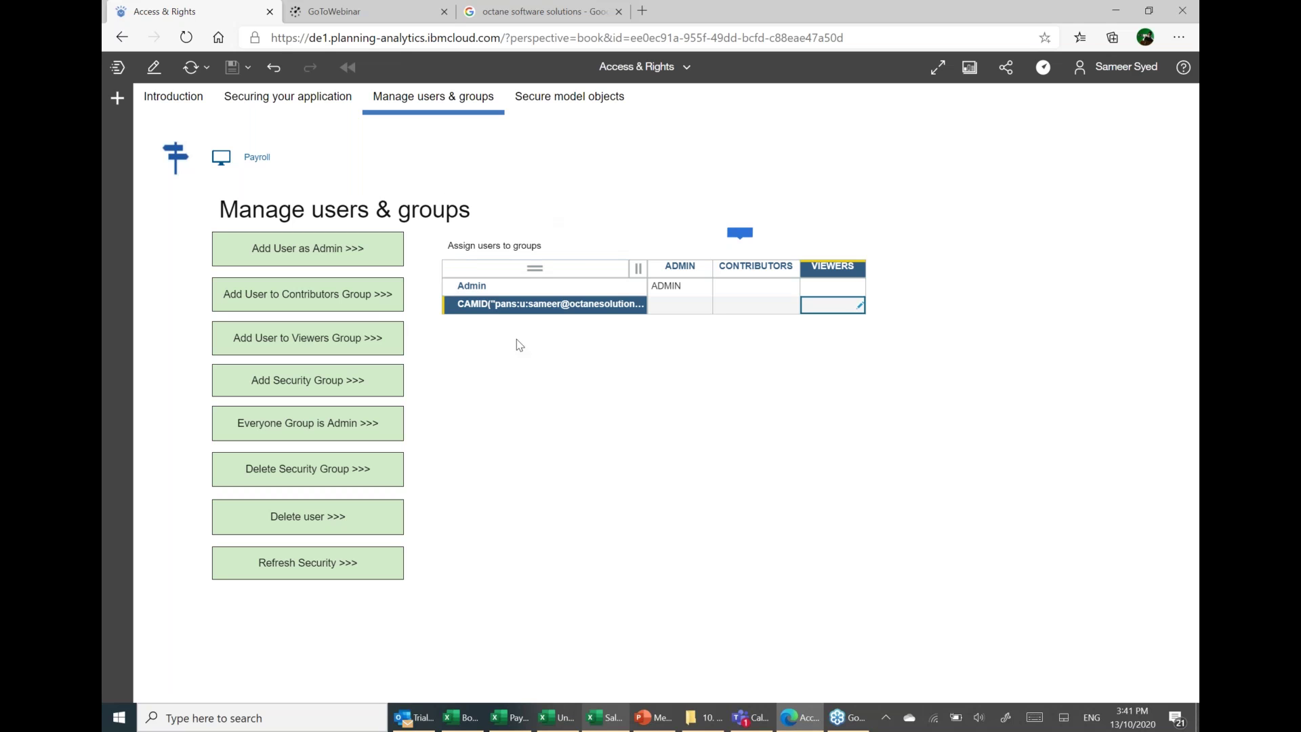
Open the trial subscription's Administration page, show its users, and view the Invite new user form without submitting it.
{"action": "left_click", "coordinate": [1044, 69]}
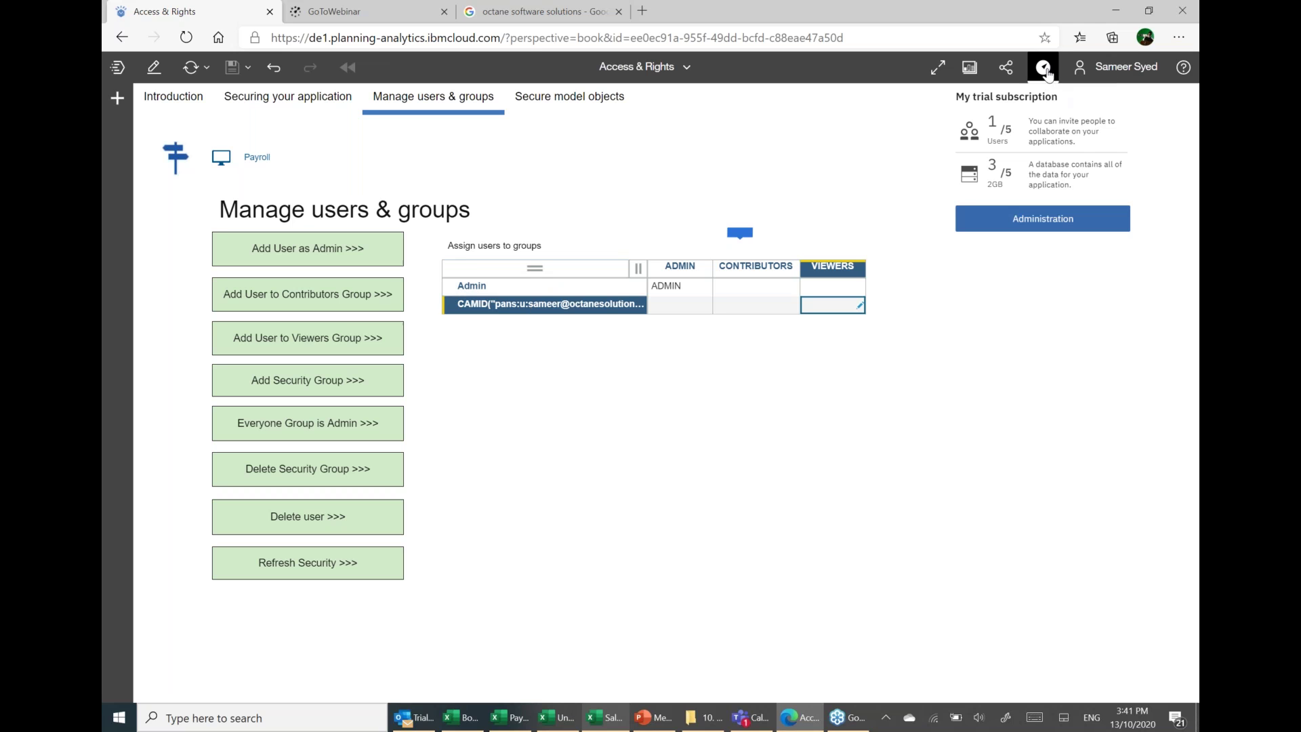
{"action": "left_click", "coordinate": [1073, 219]}
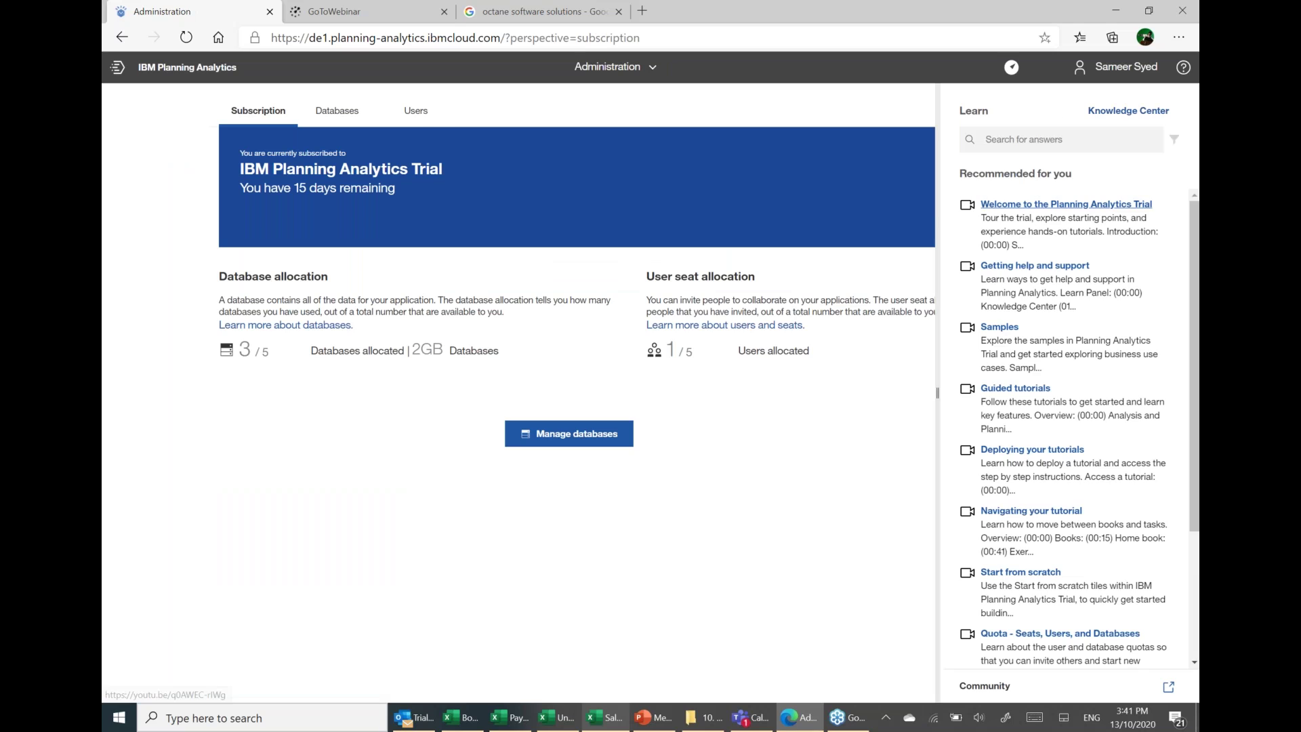
{"action": "left_click", "coordinate": [417, 113]}
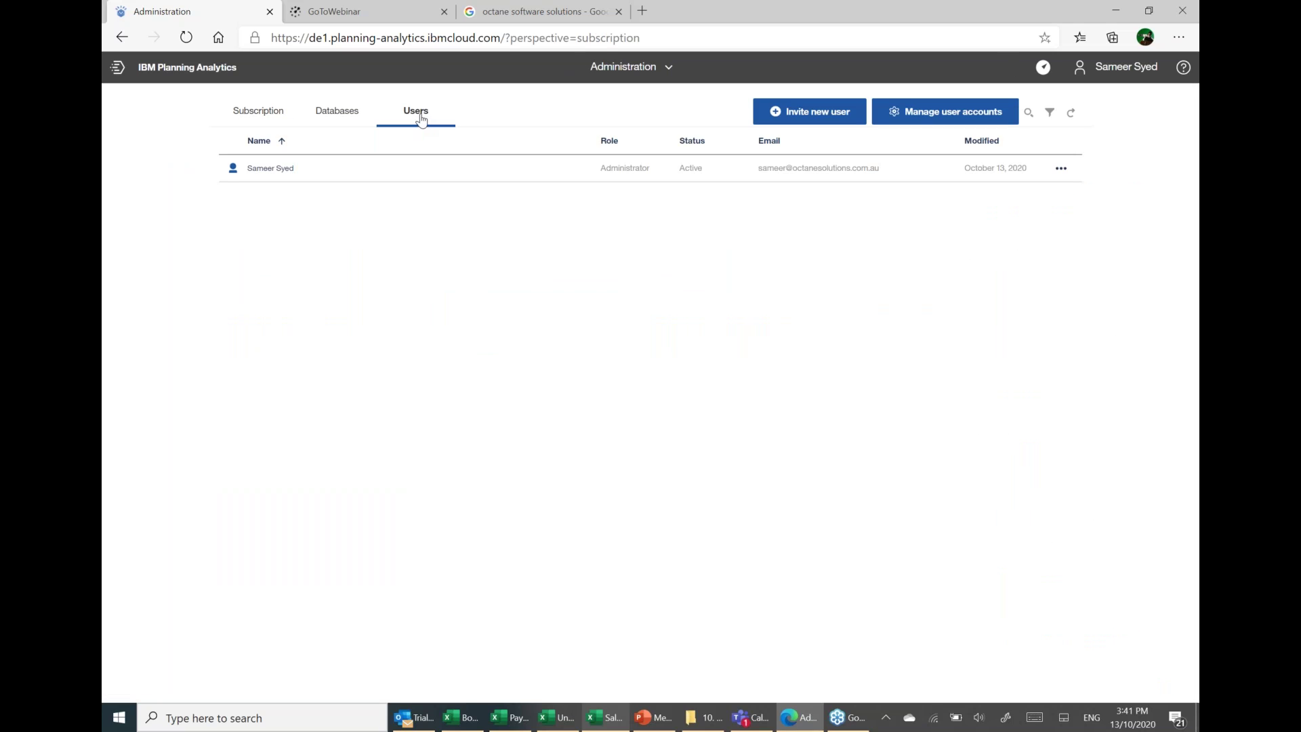
{"action": "left_click", "coordinate": [845, 121]}
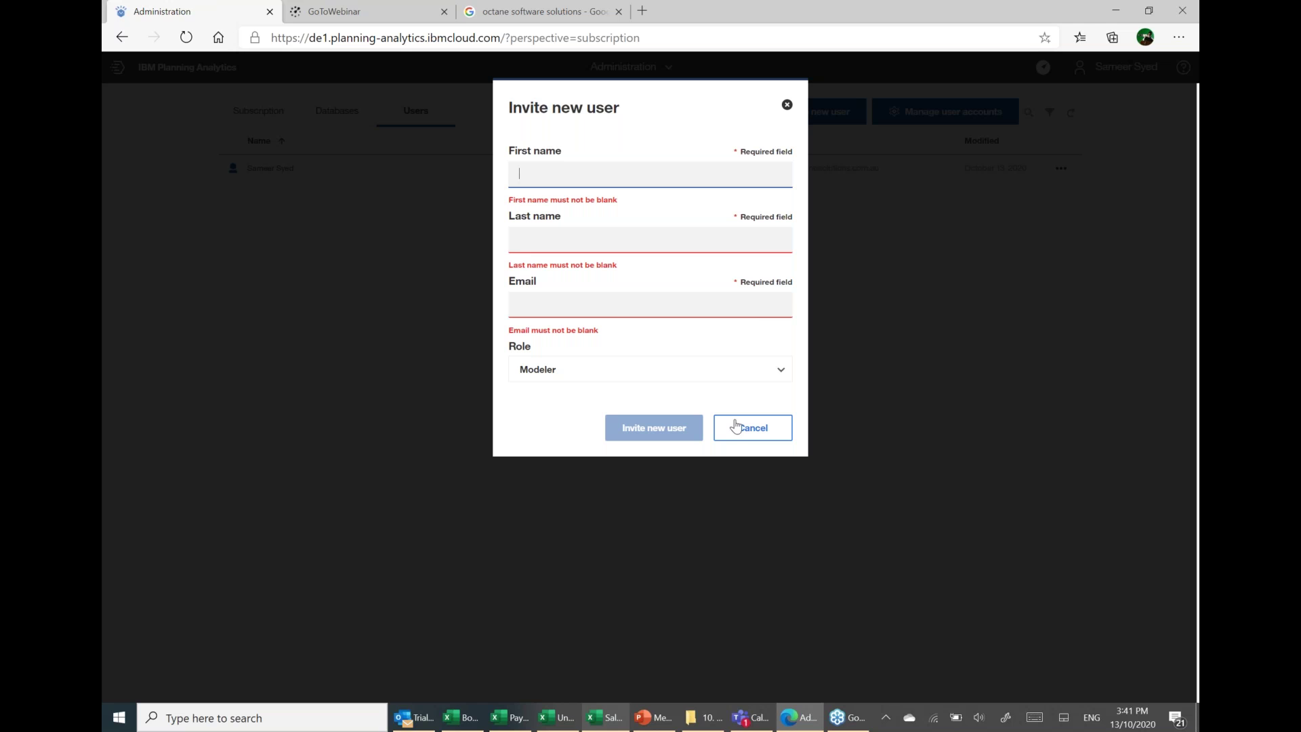
{"action": "left_click", "coordinate": [754, 433]}
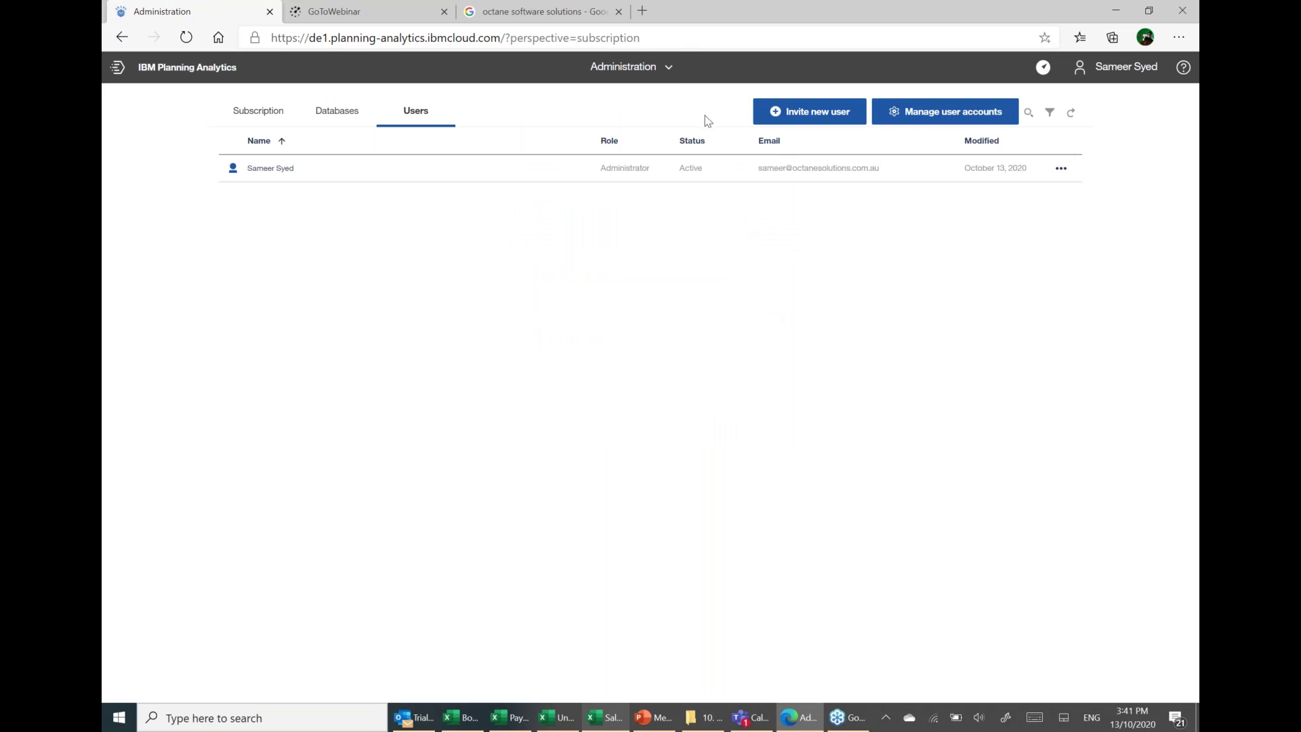
Return to the Welcome page, switch to the Meetup_13_Oct_2020 presentation in PowerPoint and show slide 22.
{"action": "left_click", "coordinate": [630, 66]}
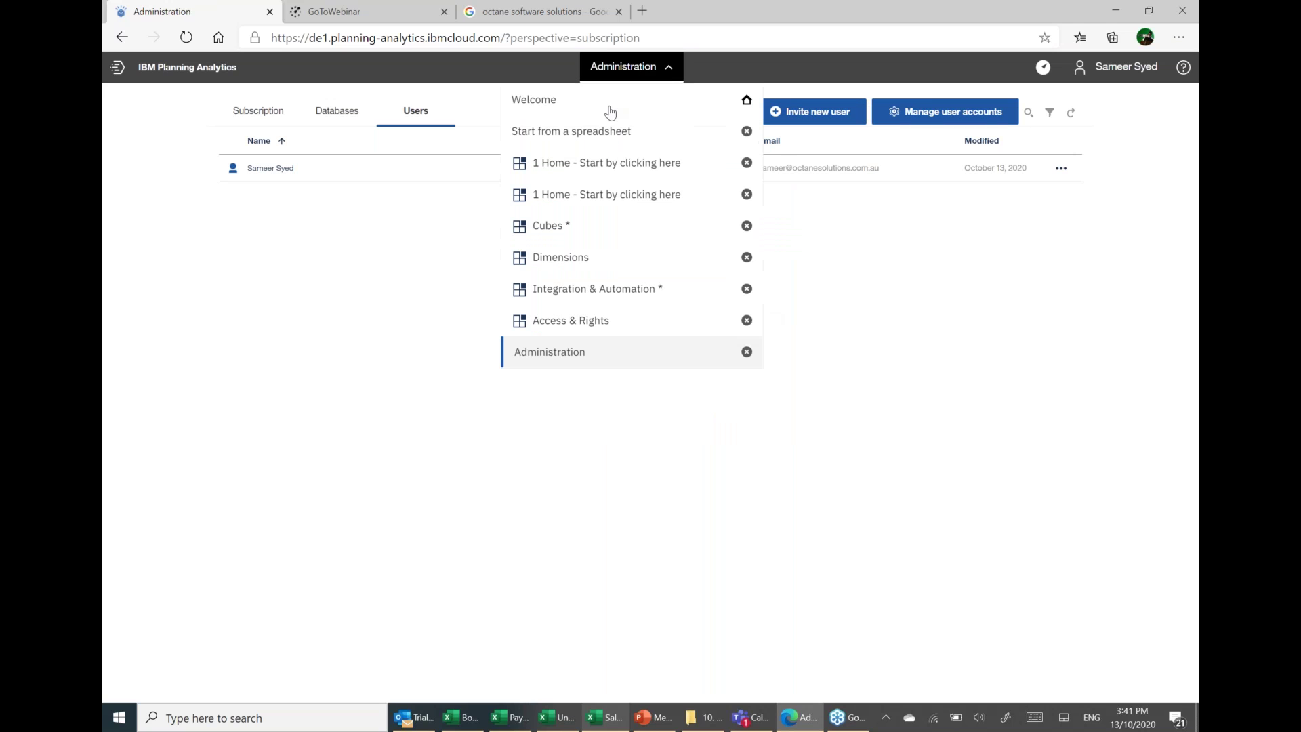
{"action": "left_click", "coordinate": [551, 107]}
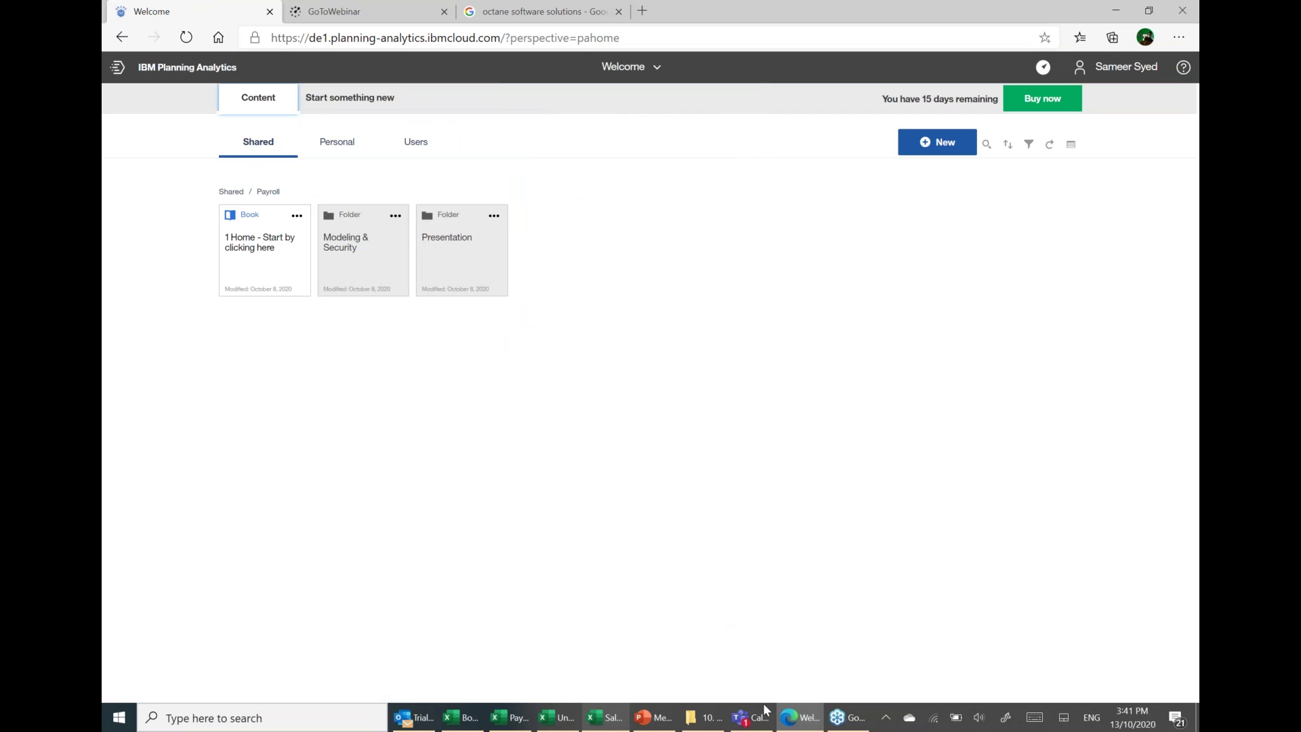
{"action": "left_click", "coordinate": [665, 720]}
{"action": "left_click", "coordinate": [134, 545]}
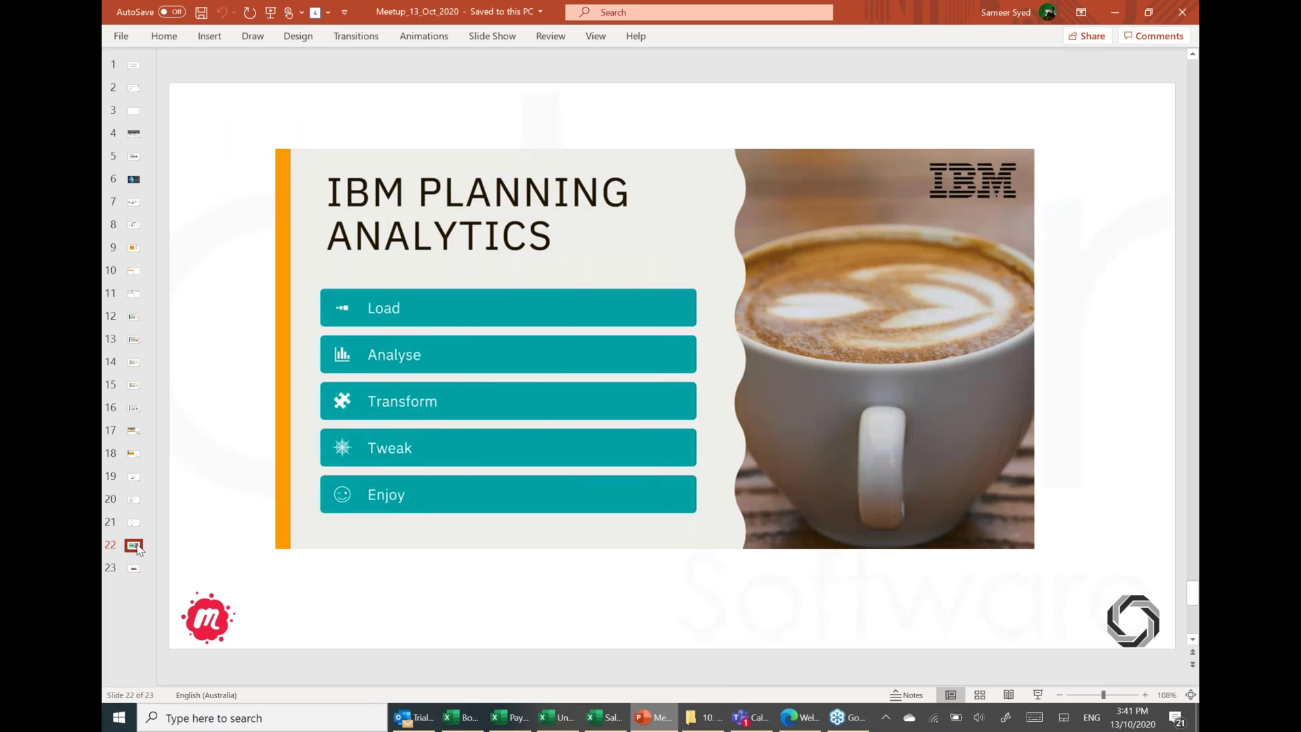
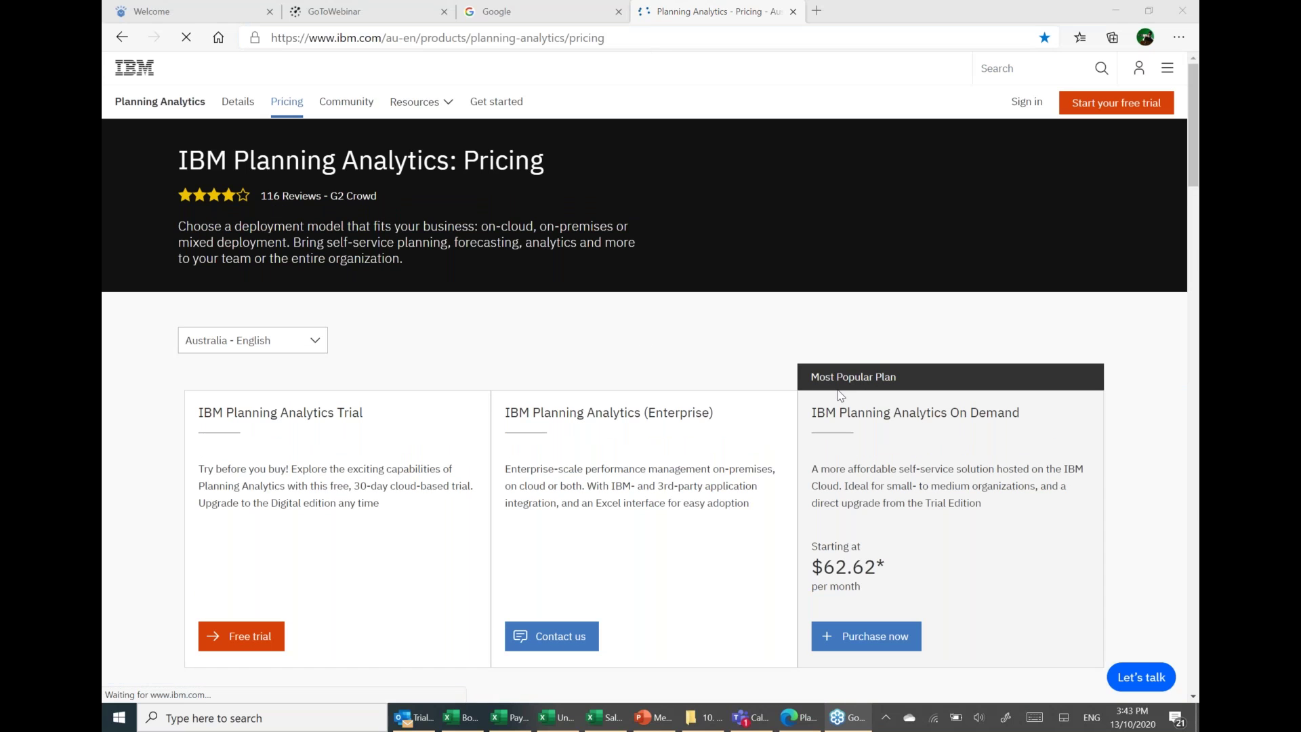
Examine the IBM Planning Analytics pricing plans and the feature comparison between the Trial, Enterprise and On Demand editions.
{"action": "scroll", "coordinate": [840, 395], "scroll_direction": "down", "scroll_amount": 1}
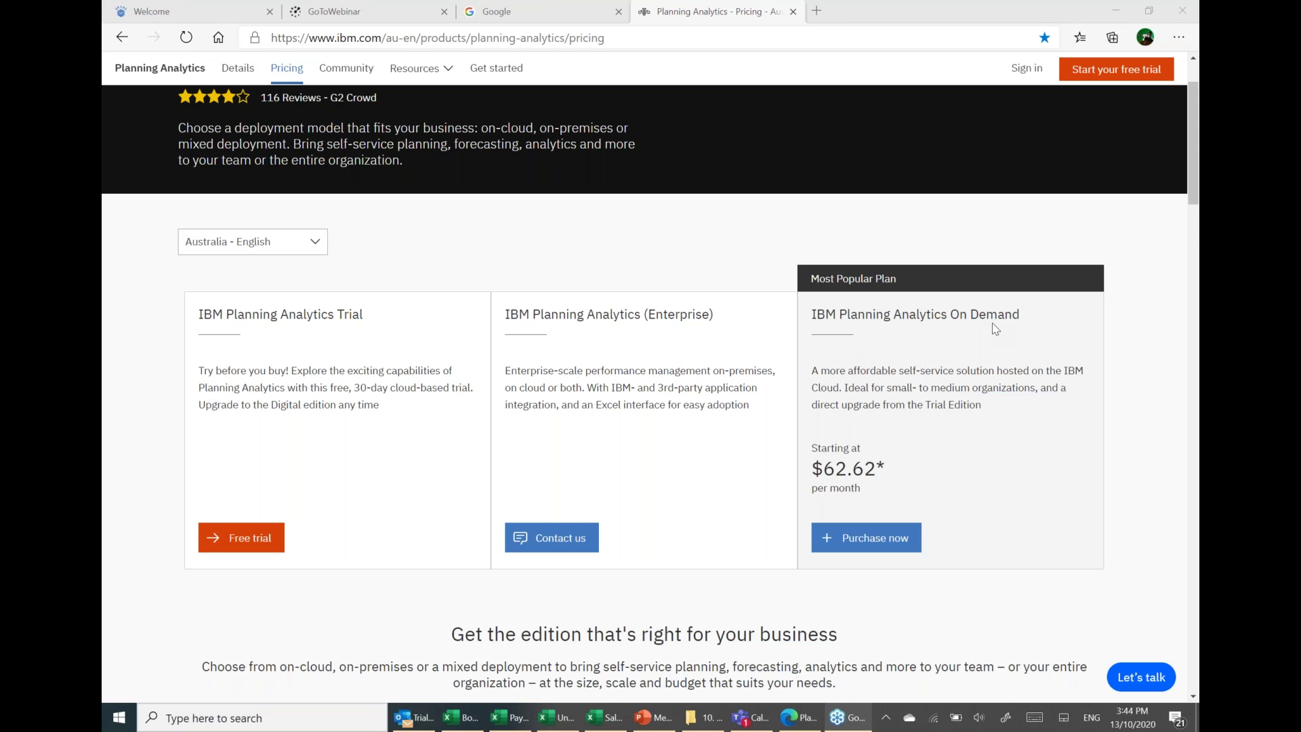
{"action": "scroll", "coordinate": [992, 322], "scroll_direction": "down", "scroll_amount": 3}
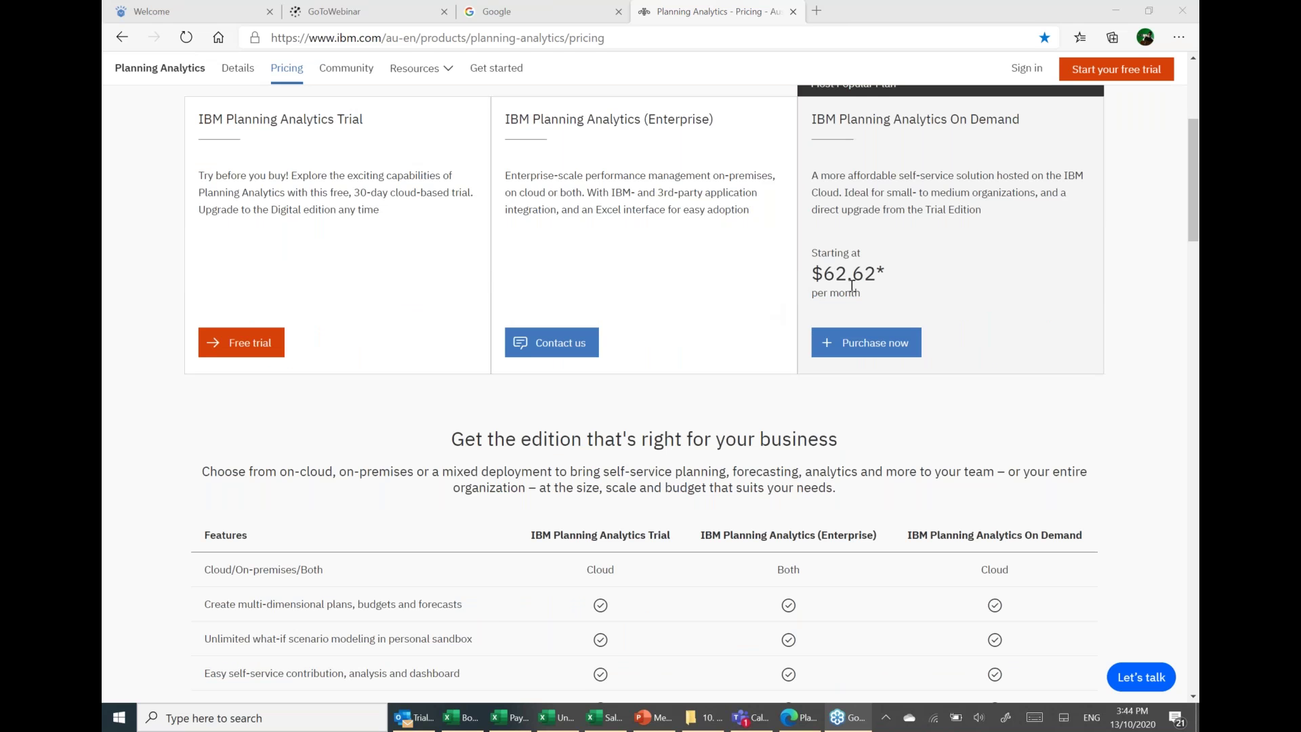
{"action": "scroll", "coordinate": [1045, 348], "scroll_direction": "down", "scroll_amount": 4}
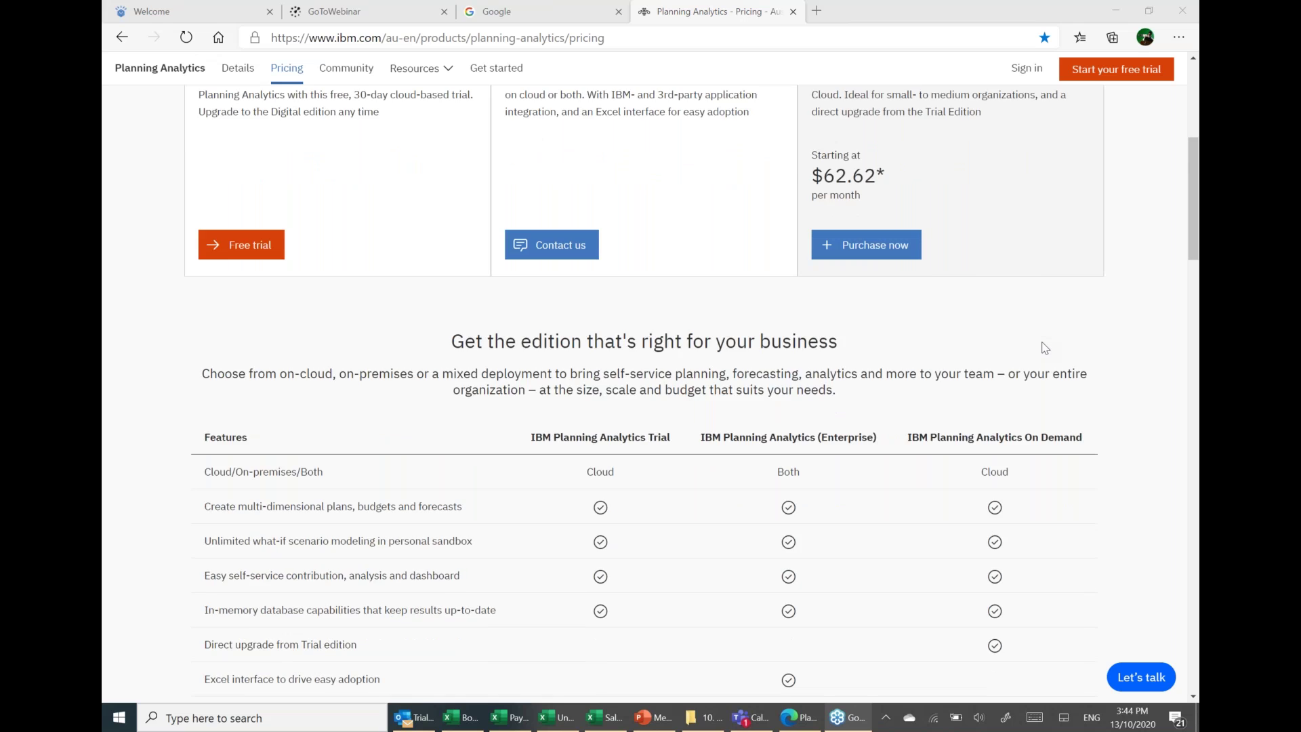
{"action": "scroll", "coordinate": [1044, 348], "scroll_direction": "down", "scroll_amount": 1}
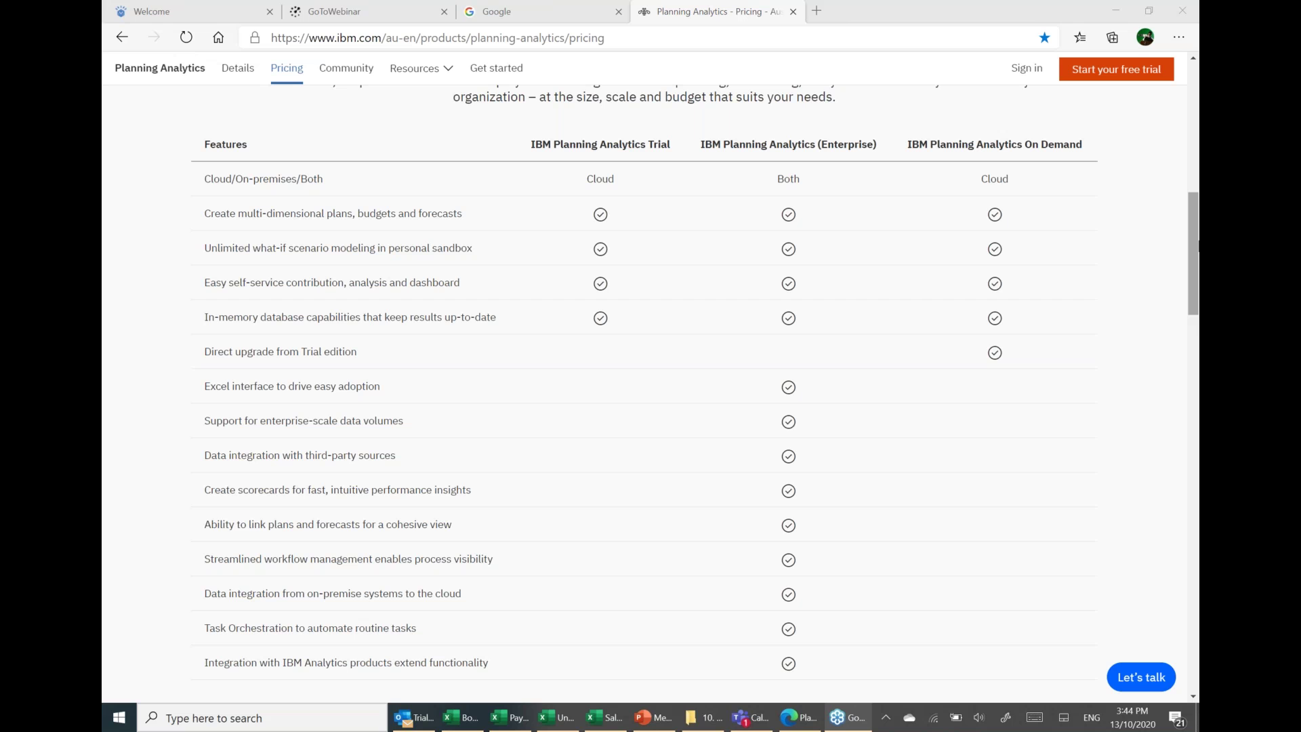
{"action": "scroll", "coordinate": [439, 370], "scroll_direction": "down", "scroll_amount": 1}
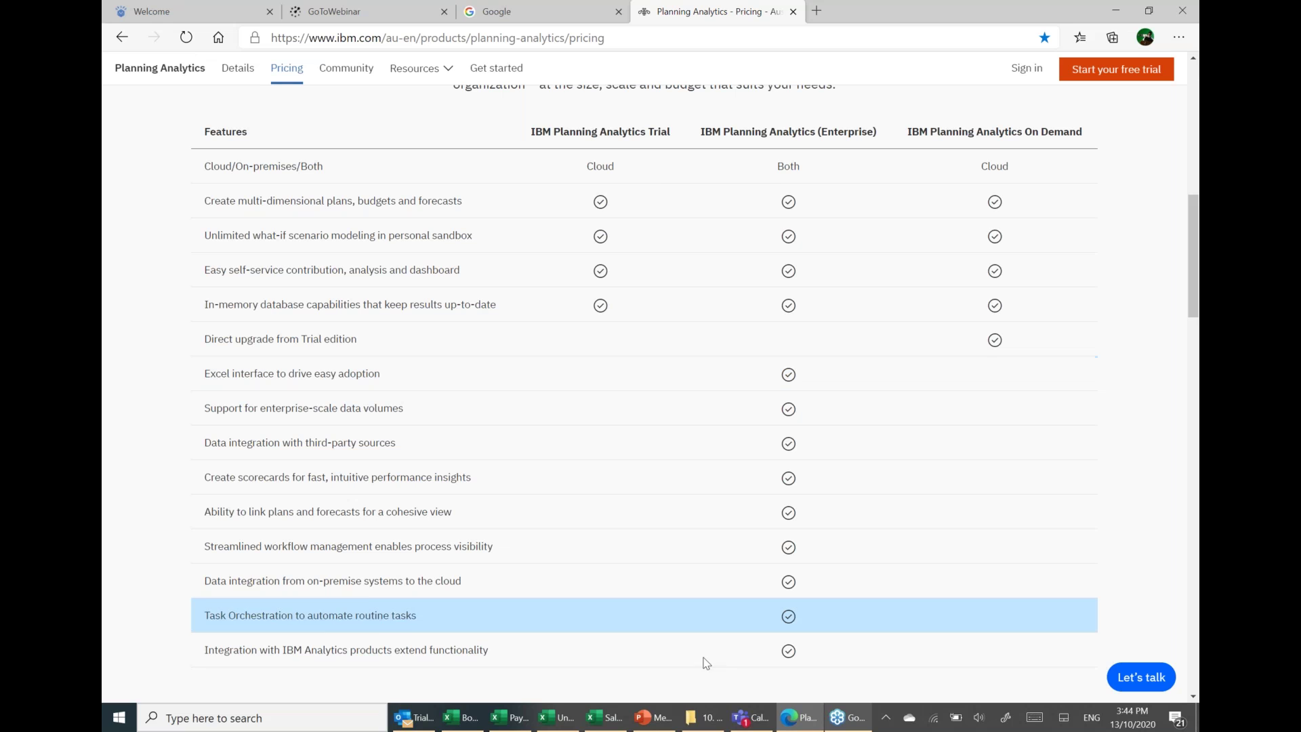
{"action": "left_click", "coordinate": [837, 720]}
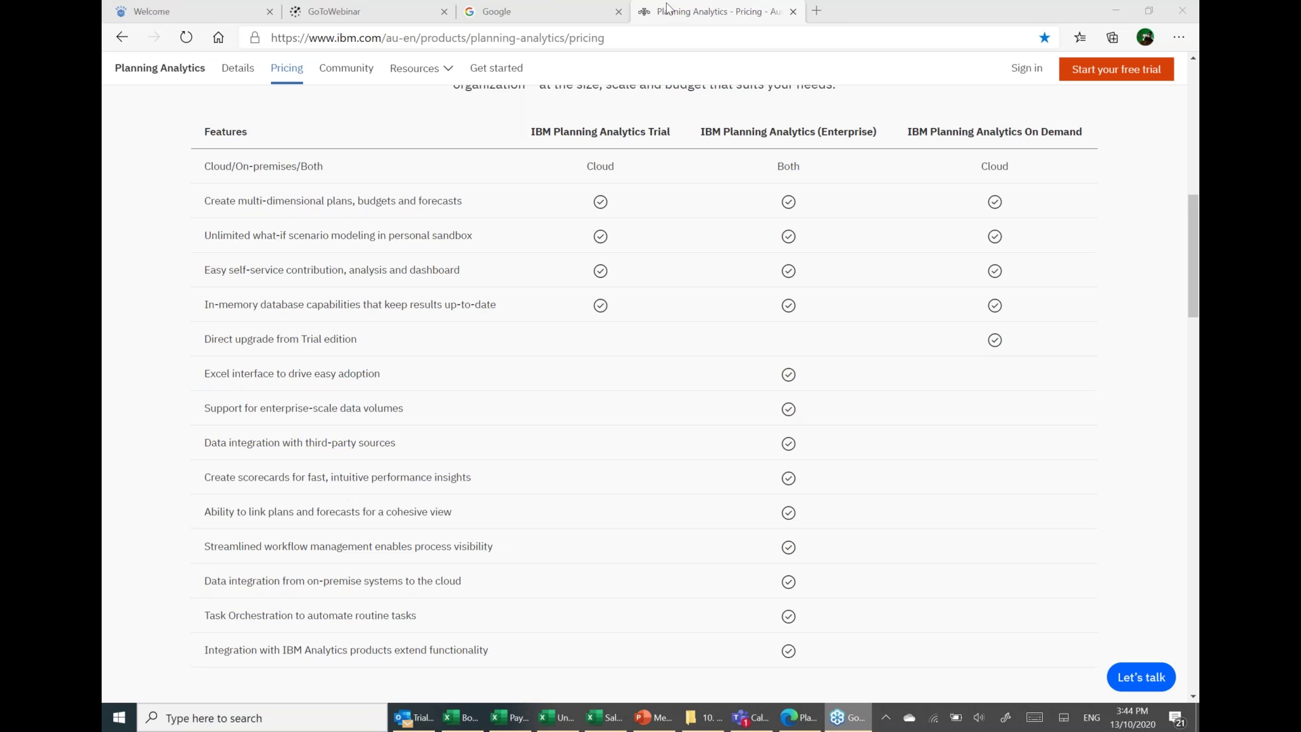
Return to the Planning Analytics Welcome page, go back from the sample starting points and open Start from a spreadsheet.
{"action": "left_click", "coordinate": [196, 12]}
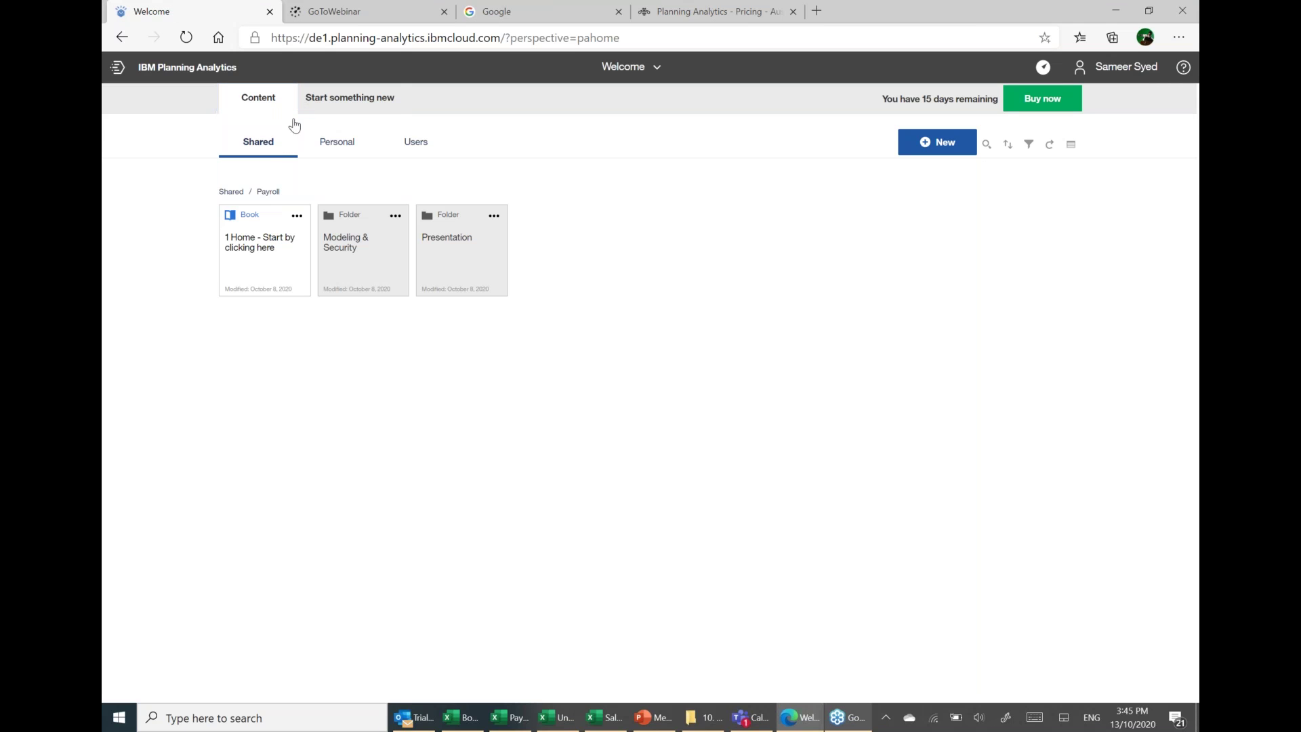
{"action": "left_click", "coordinate": [336, 102]}
{"action": "left_click", "coordinate": [282, 102]}
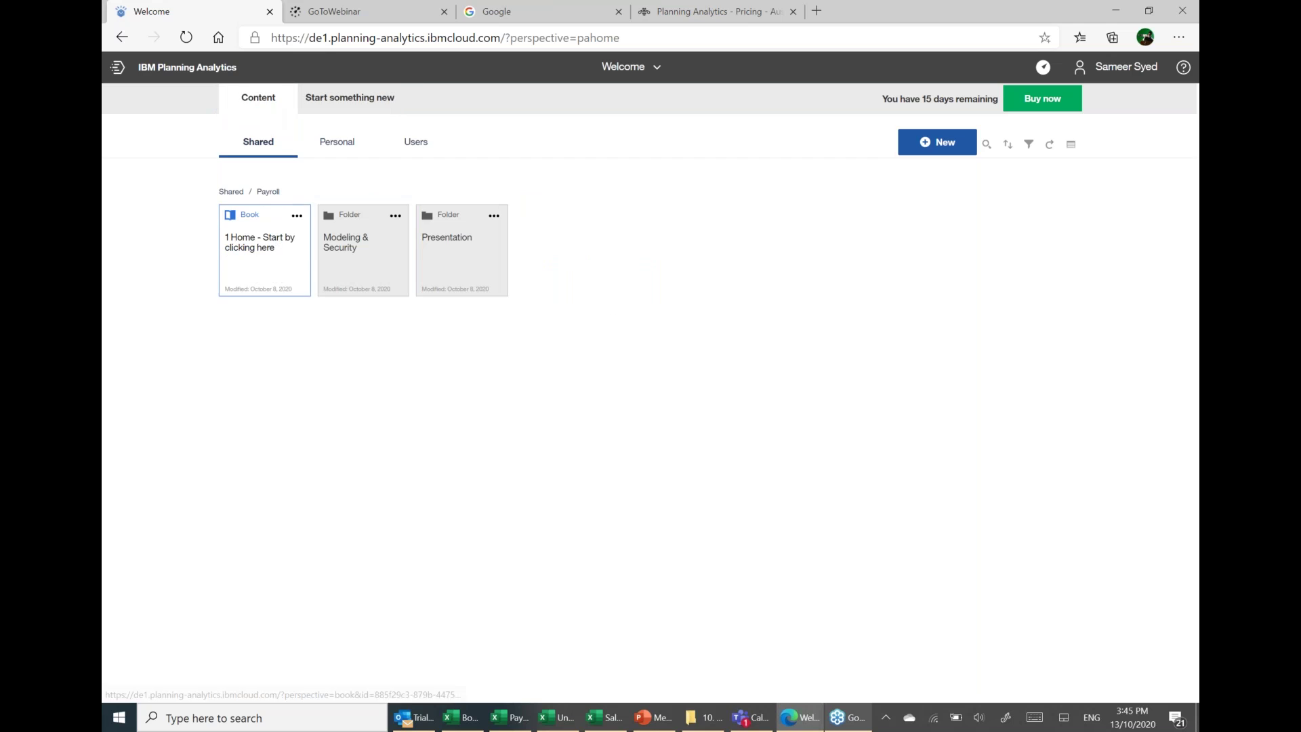
{"action": "left_click", "coordinate": [330, 105]}
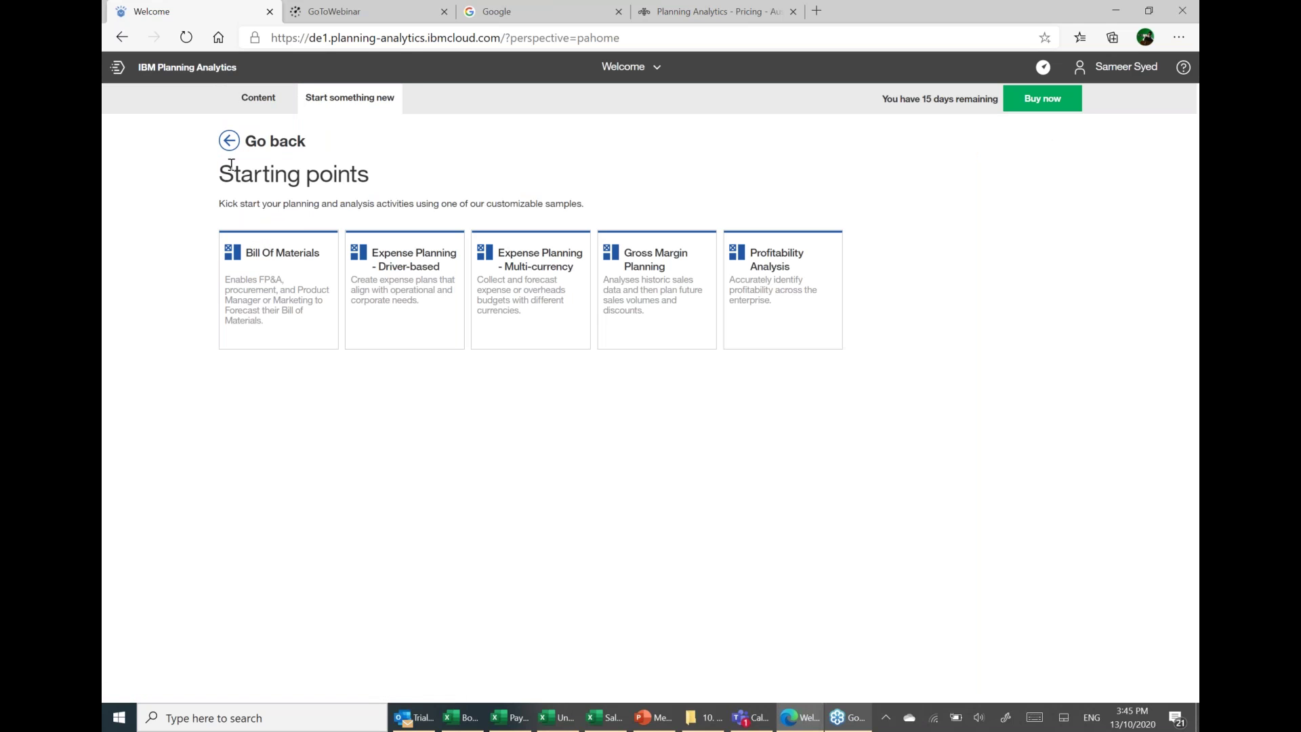
{"action": "left_click", "coordinate": [229, 141]}
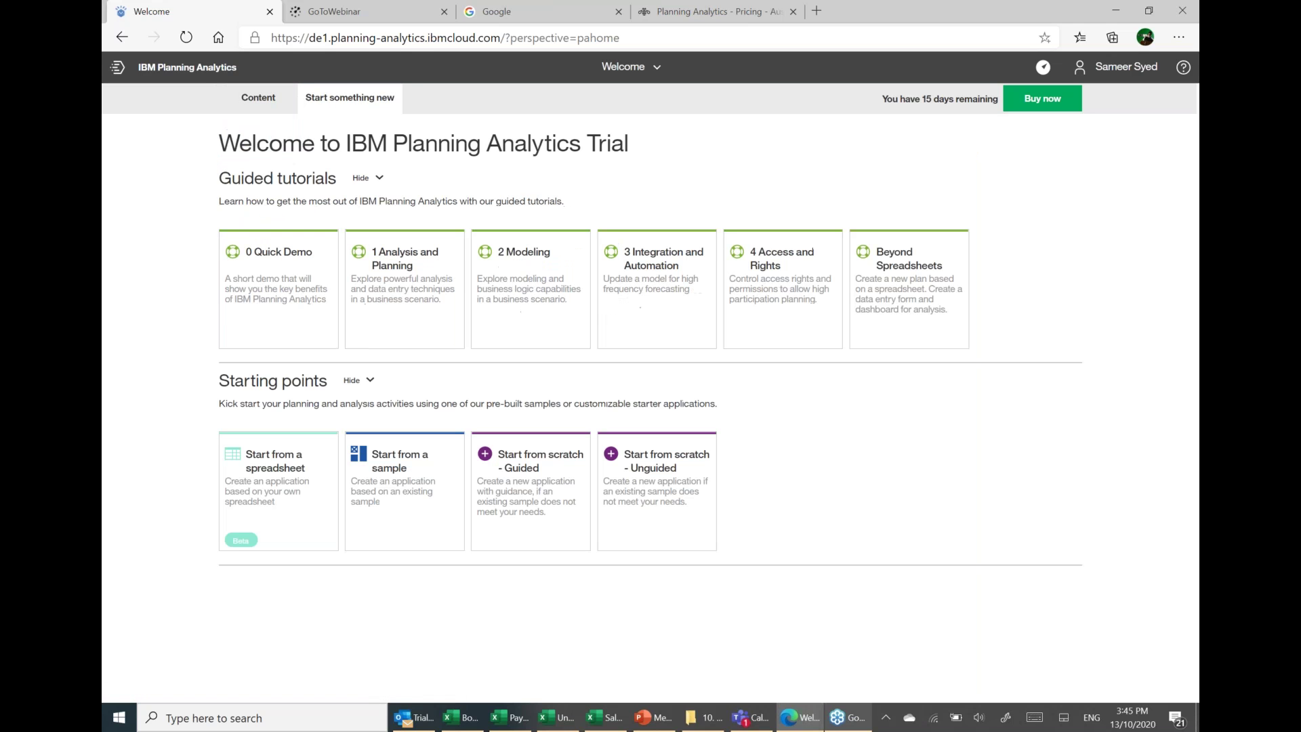
{"action": "left_click", "coordinate": [278, 476]}
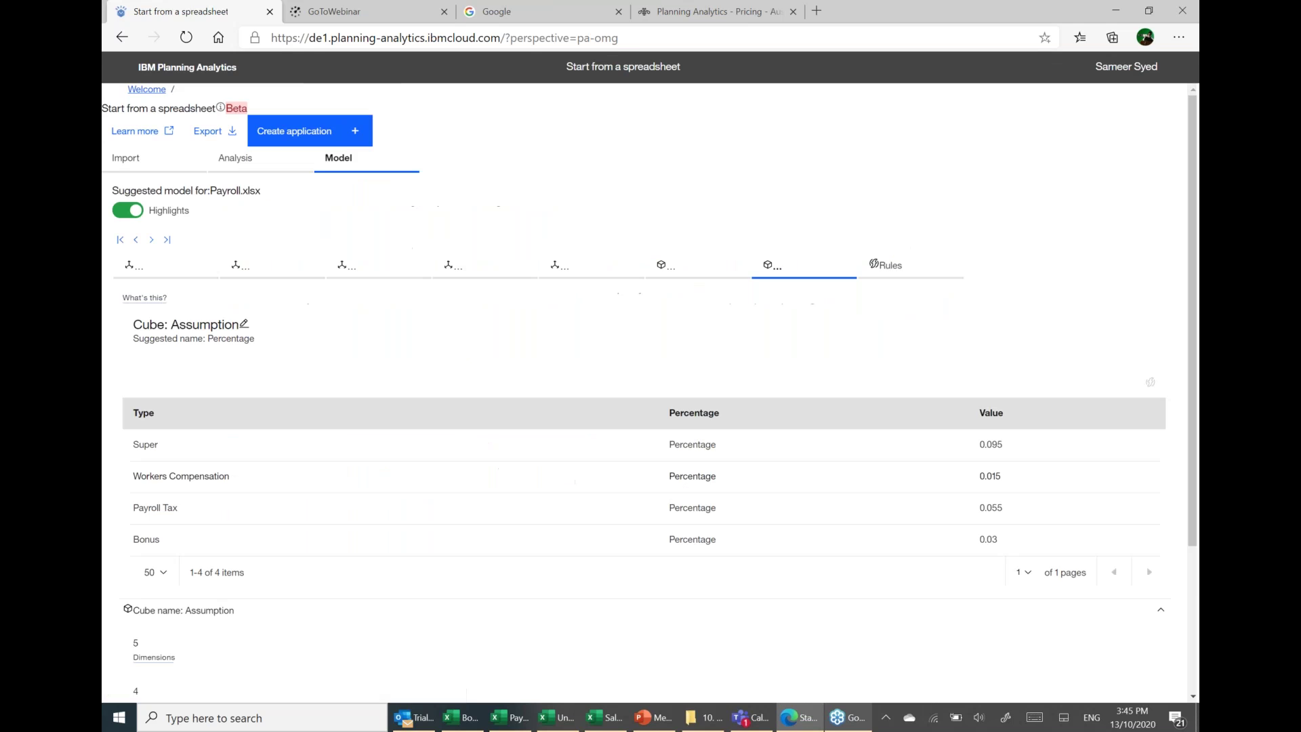
Show the Payroll.xlsx import analysis preview and open the trial's Administration subscription details, highlighting the 2GB database size.
{"action": "left_click", "coordinate": [134, 168]}
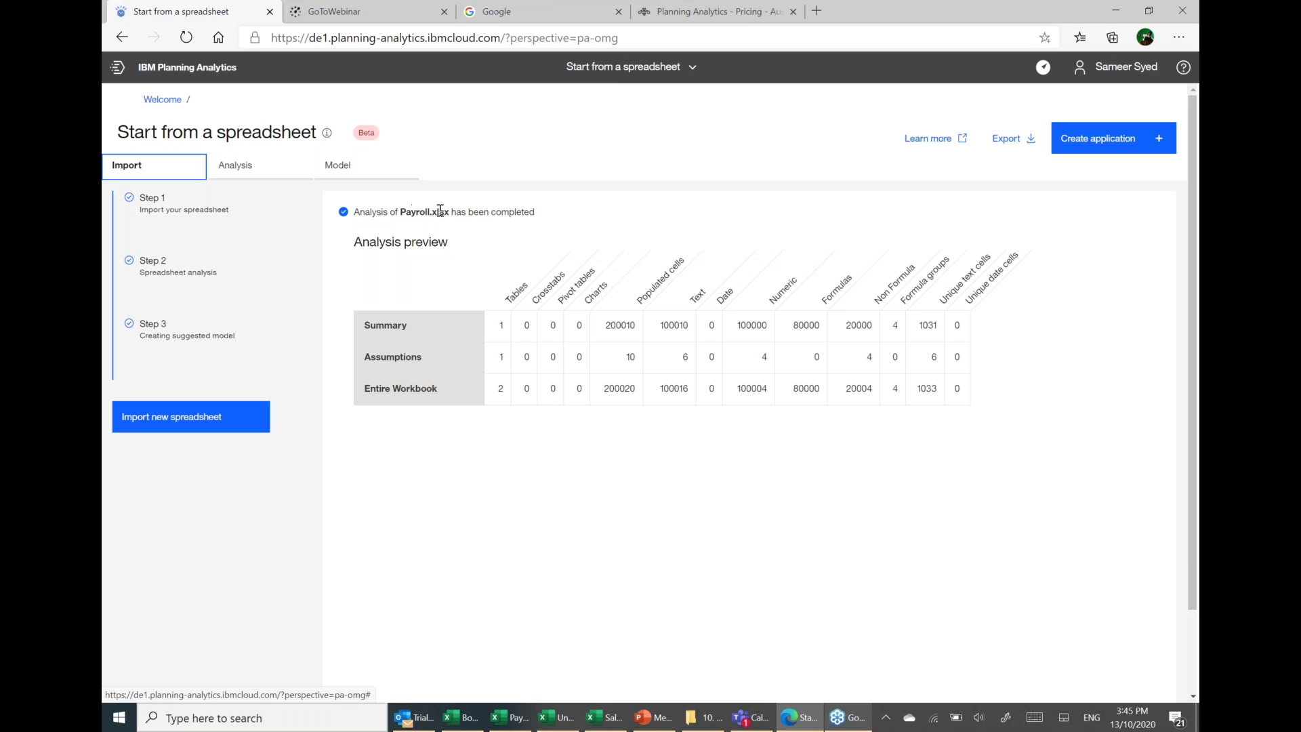
{"action": "left_click", "coordinate": [606, 68]}
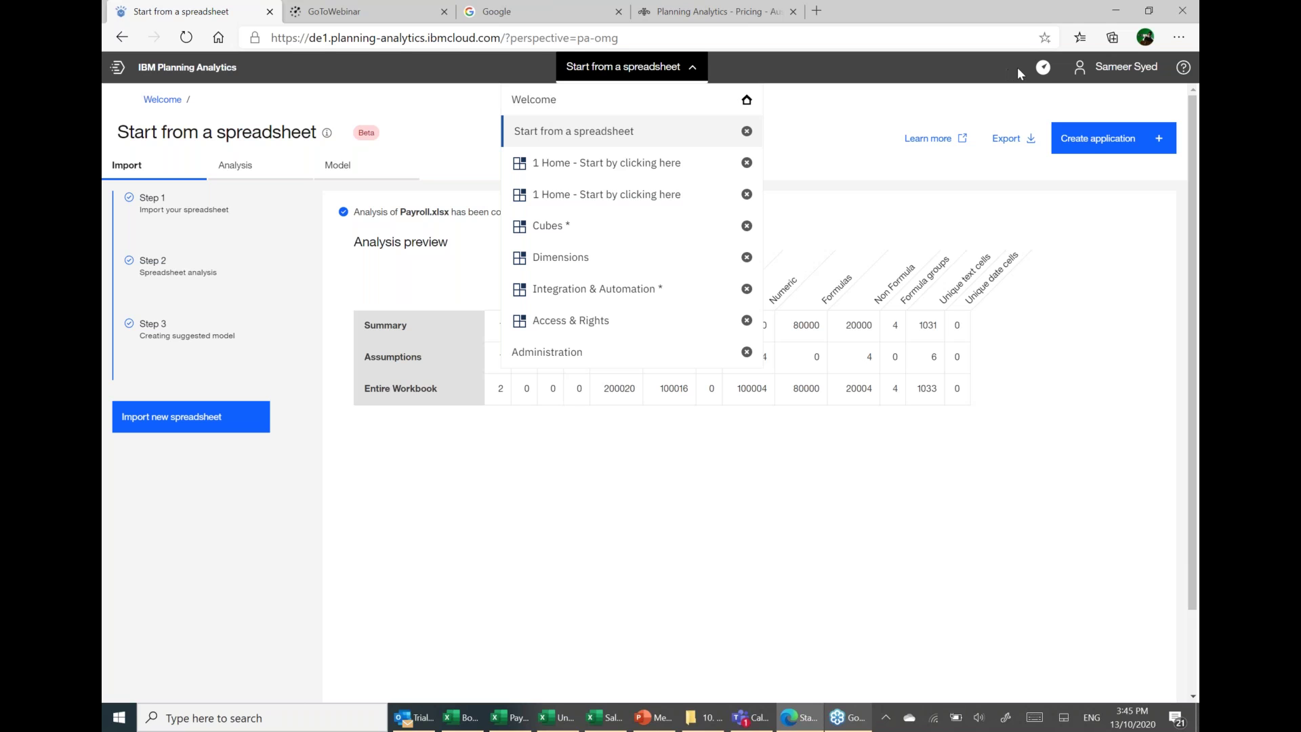
{"action": "left_click", "coordinate": [1044, 66]}
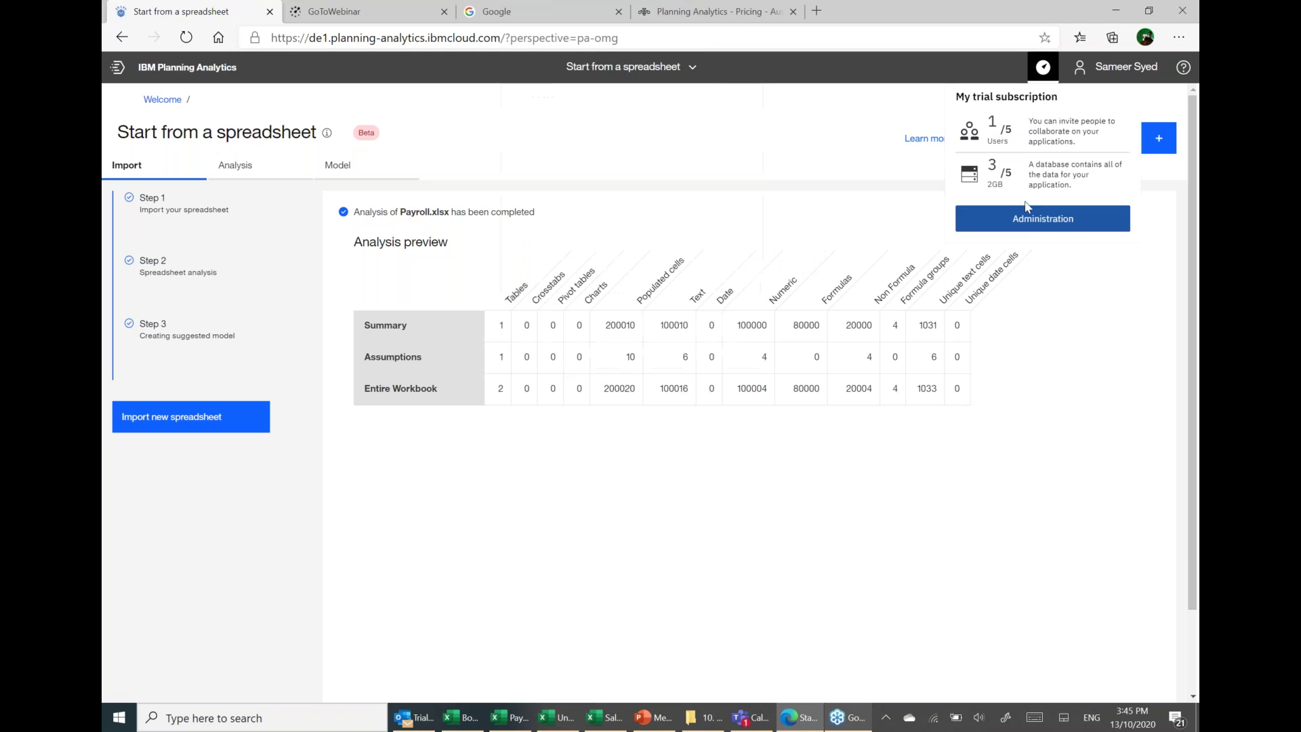
{"action": "left_click", "coordinate": [1042, 216]}
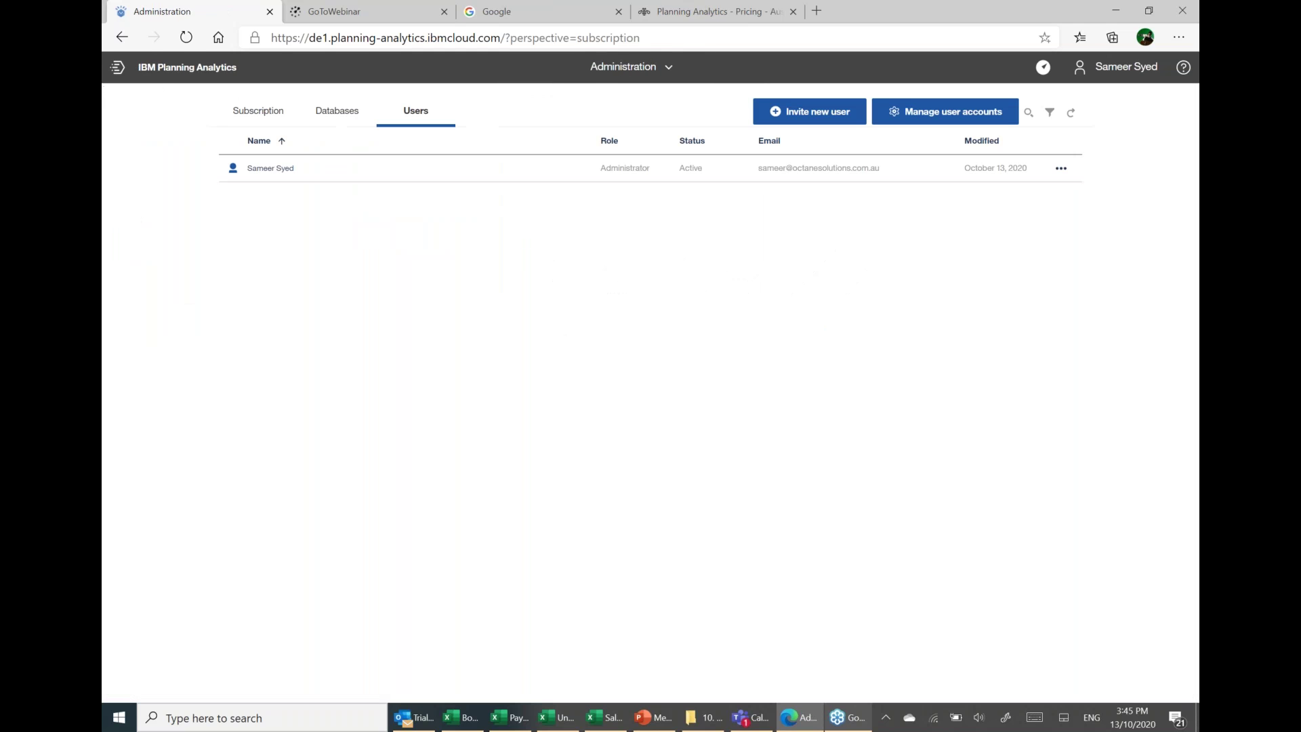
{"action": "left_click", "coordinate": [249, 111]}
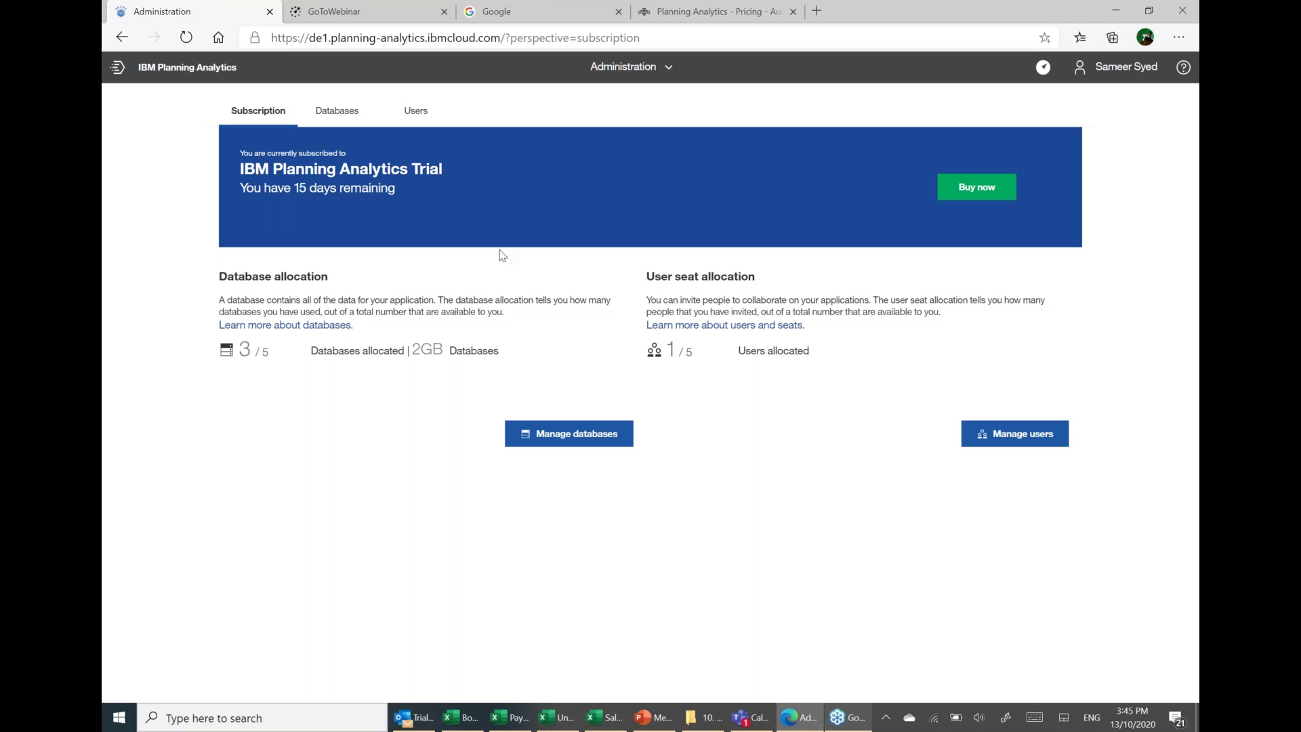
{"action": "left_click_drag", "start_coordinate": [412, 355], "coordinate": [443, 351]}
Review the feature comparison on the Planning Analytics pricing page, highlighting the row on data integration from on-premise systems to the cloud.
{"action": "left_click", "coordinate": [721, 8]}
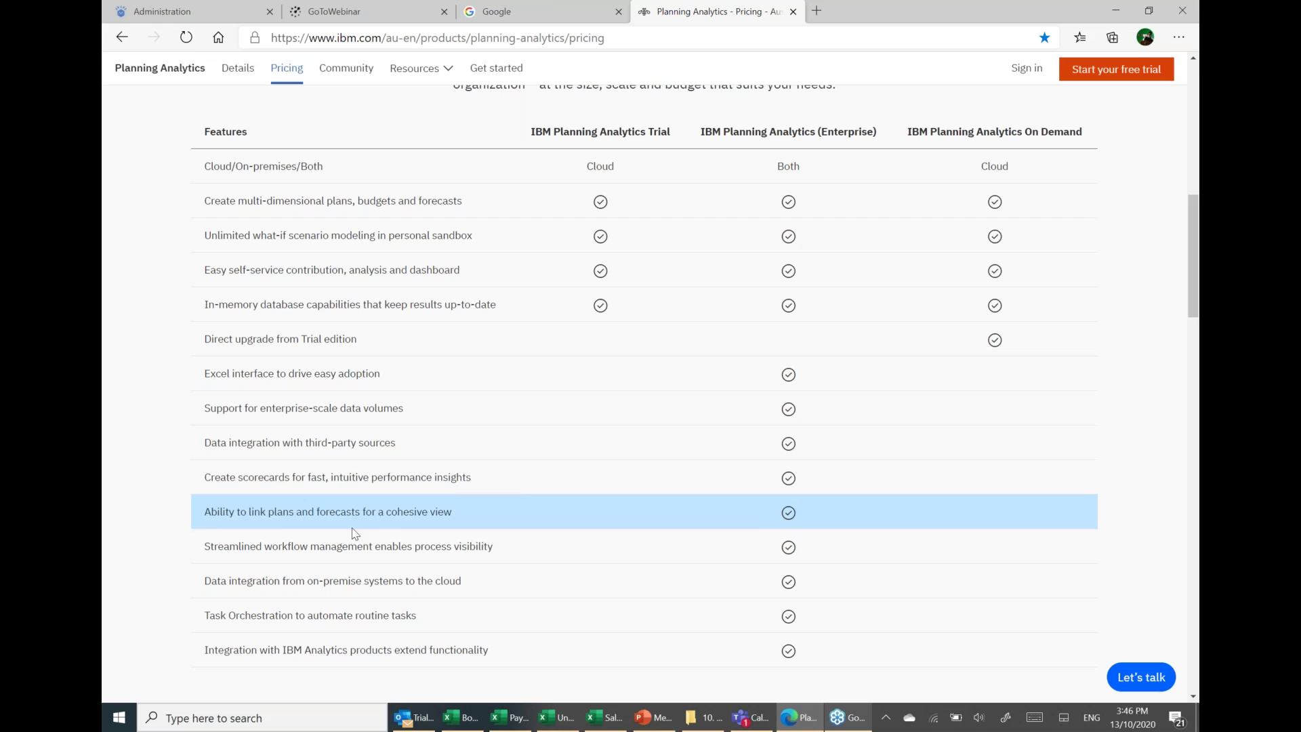
{"action": "left_click_drag", "start_coordinate": [211, 580], "coordinate": [462, 580]}
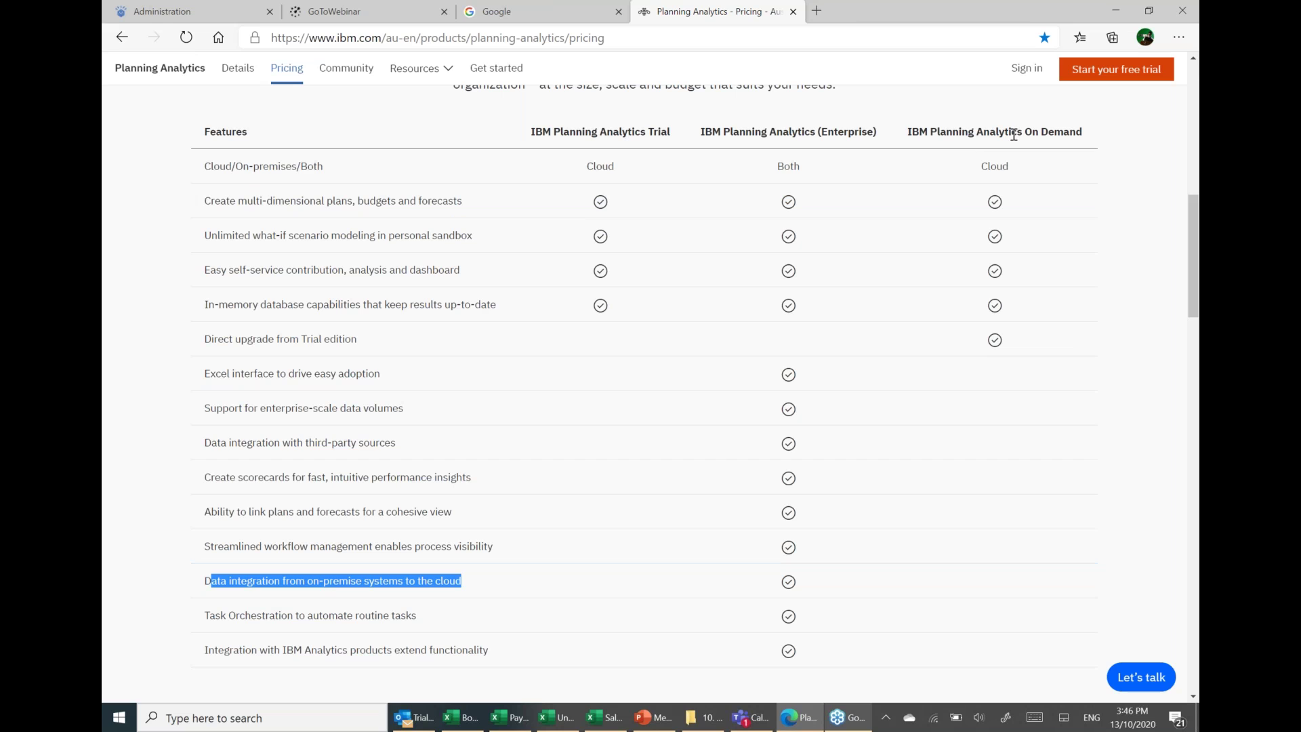
{"action": "left_click", "coordinate": [1092, 420]}
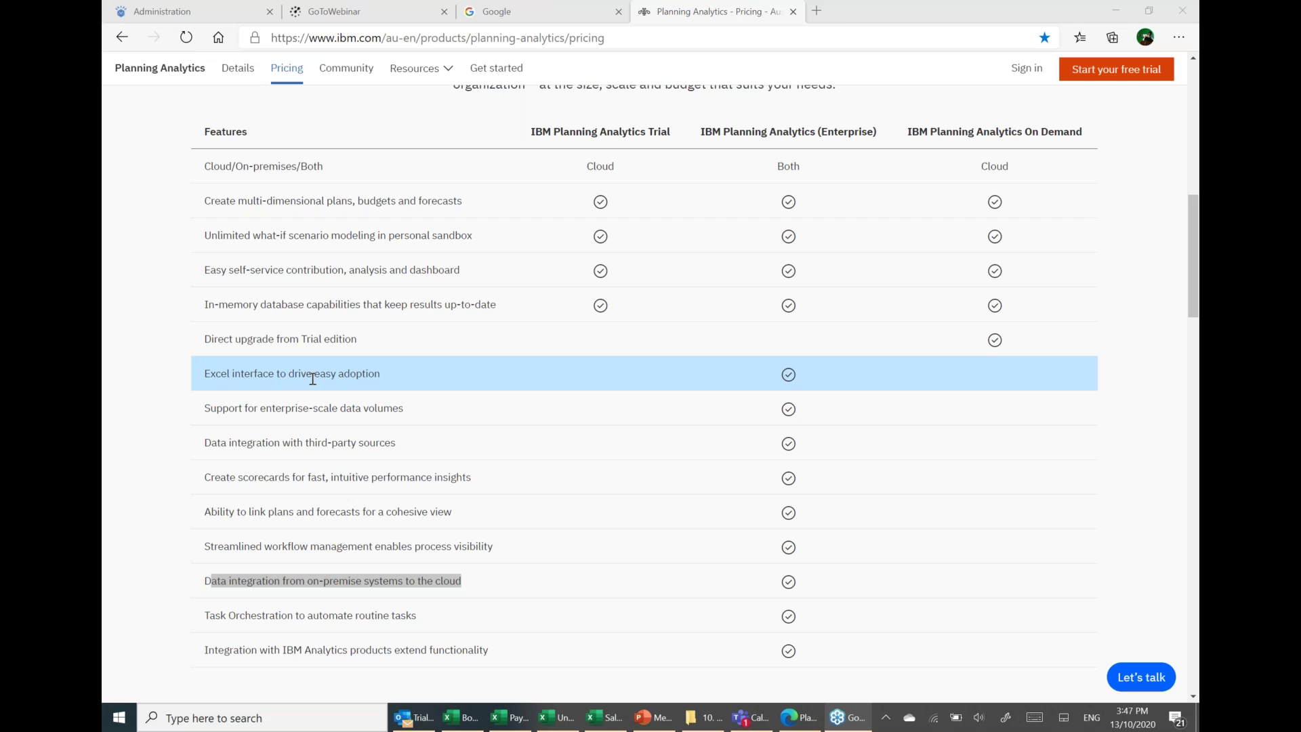
Return to Planning Analytics, view the Payroll home book, open the Cubes book and cancel its view export dialog.
{"action": "left_click", "coordinate": [169, 8]}
{"action": "left_click", "coordinate": [630, 66]}
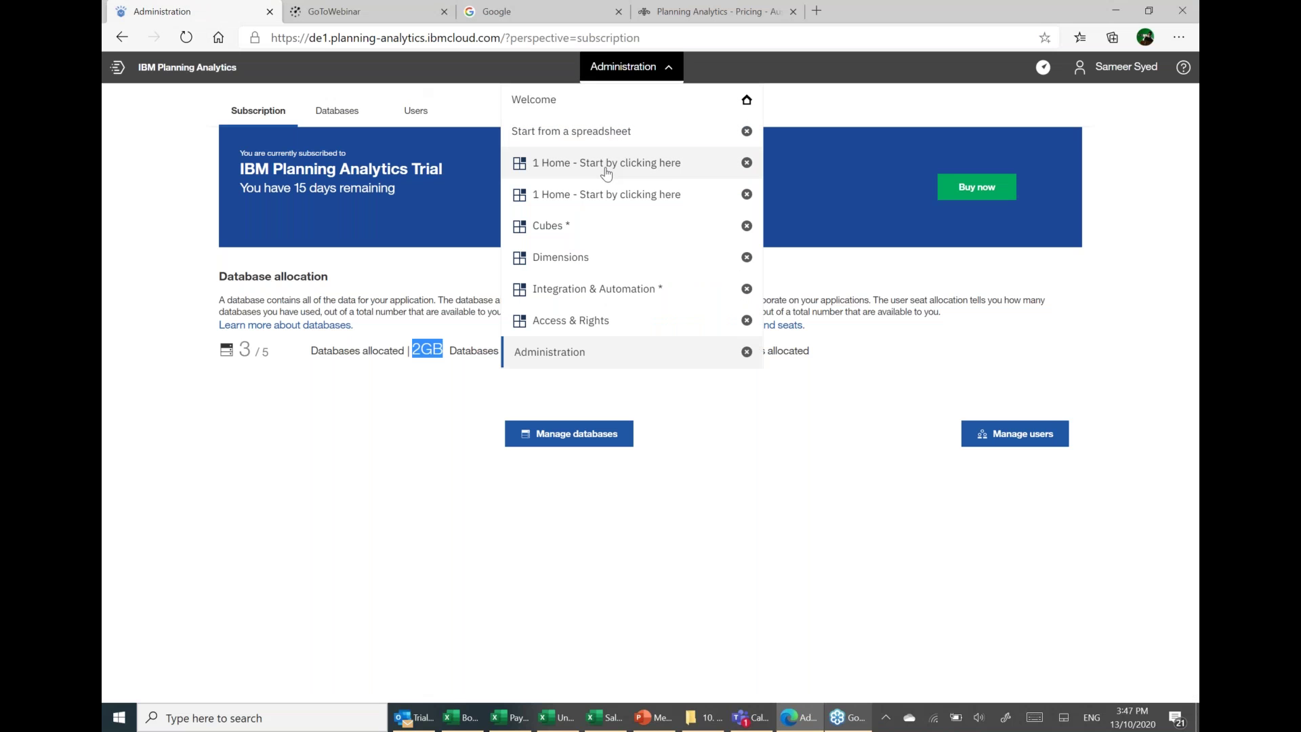
{"action": "left_click", "coordinate": [603, 193]}
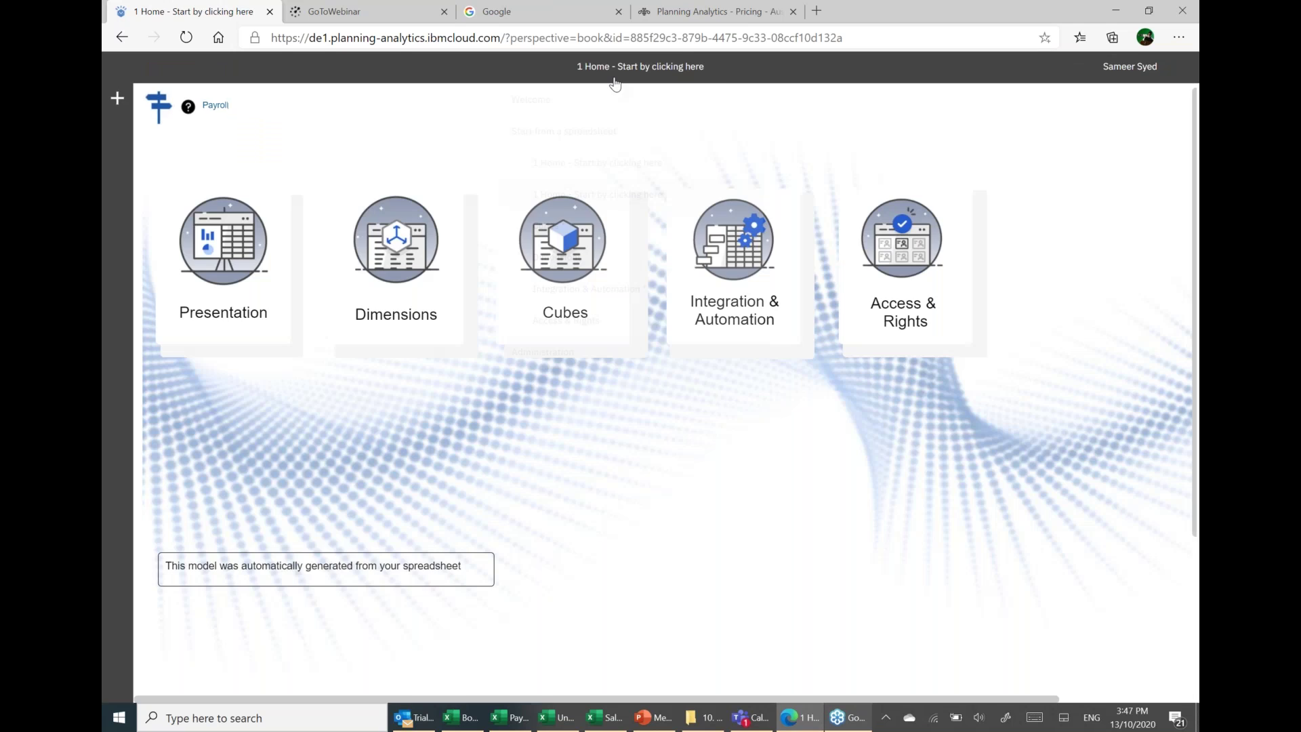
{"action": "left_click", "coordinate": [613, 68]}
{"action": "left_click", "coordinate": [577, 230]}
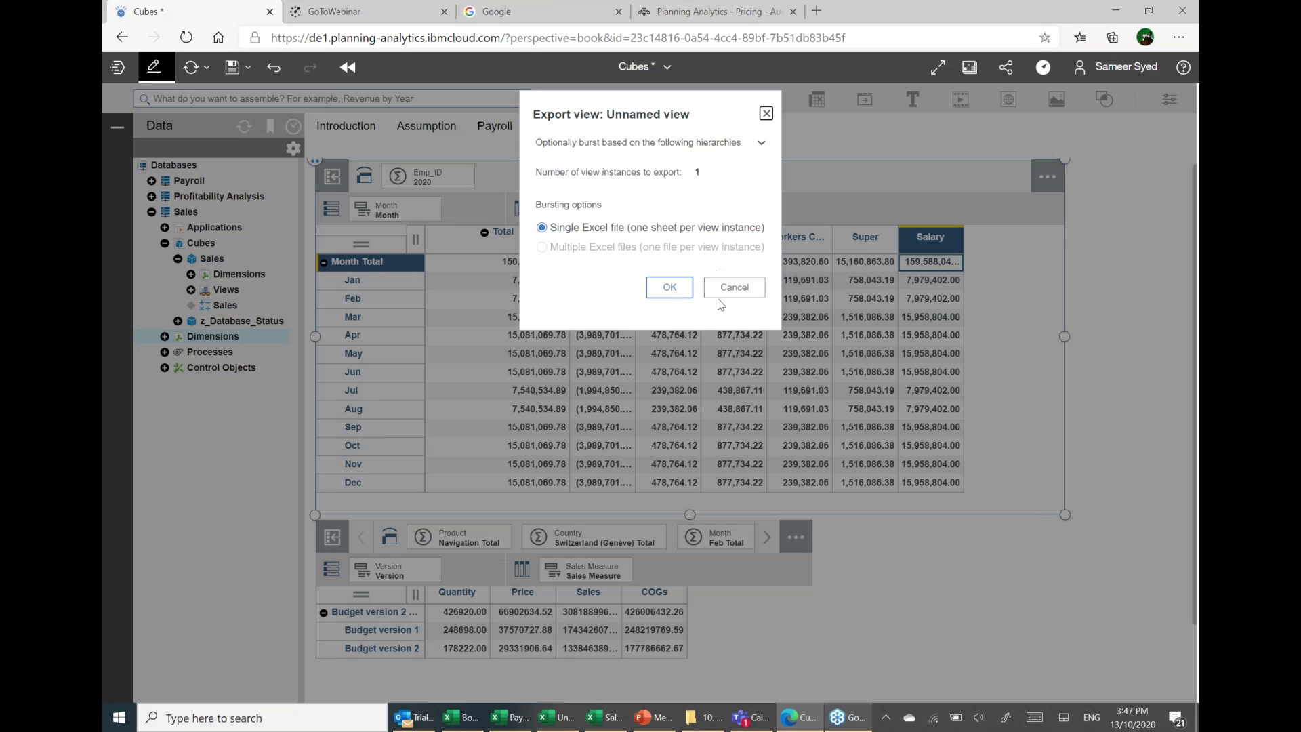
{"action": "left_click", "coordinate": [734, 286]}
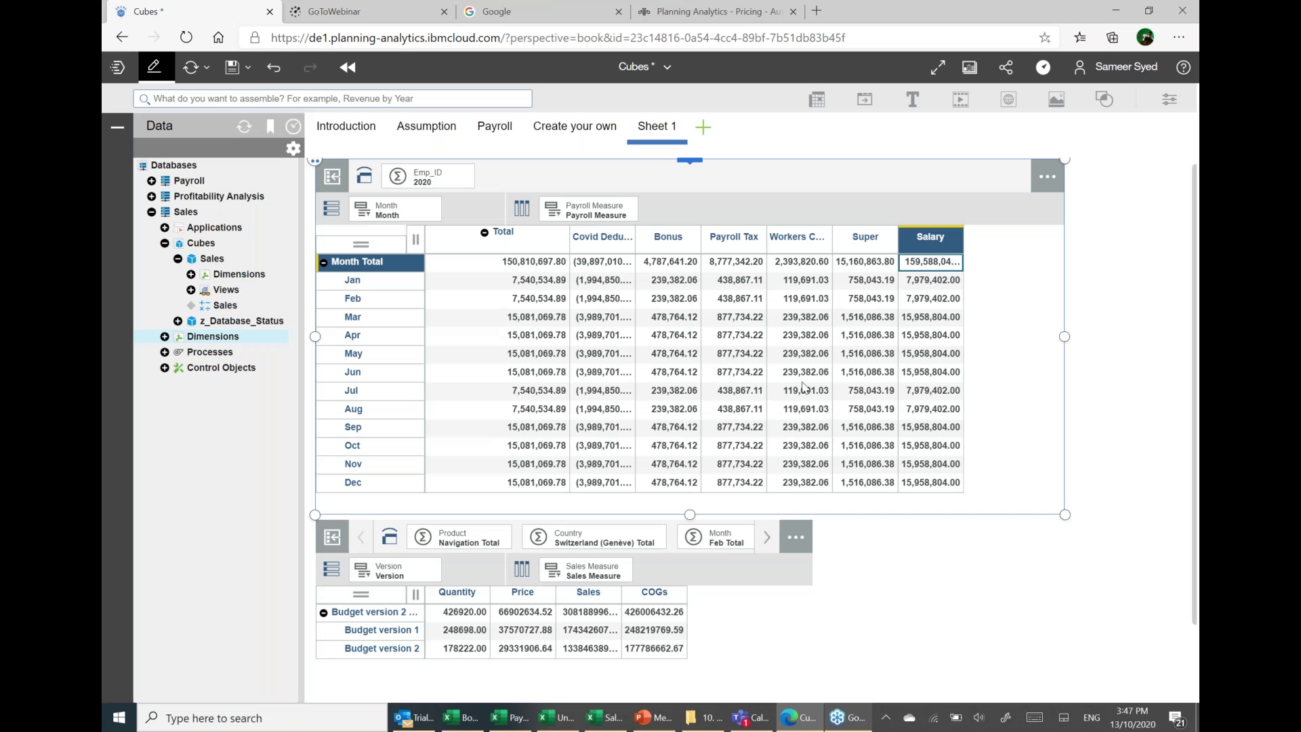
{"action": "left_click", "coordinate": [1090, 401]}
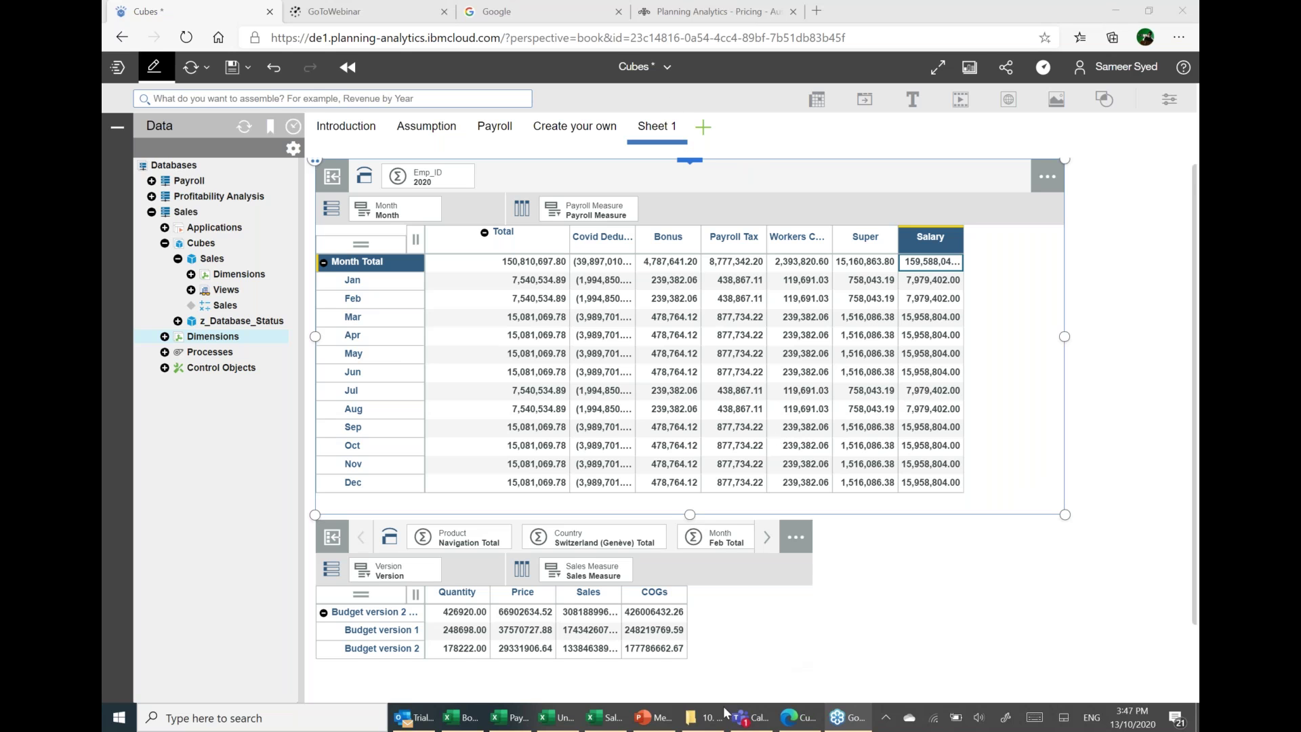
Switch to the Meetup_13_Oct_2020 presentation in PowerPoint, go through slides 5 to 10, and return to the Cubes book in the browser.
{"action": "left_click", "coordinate": [669, 722]}
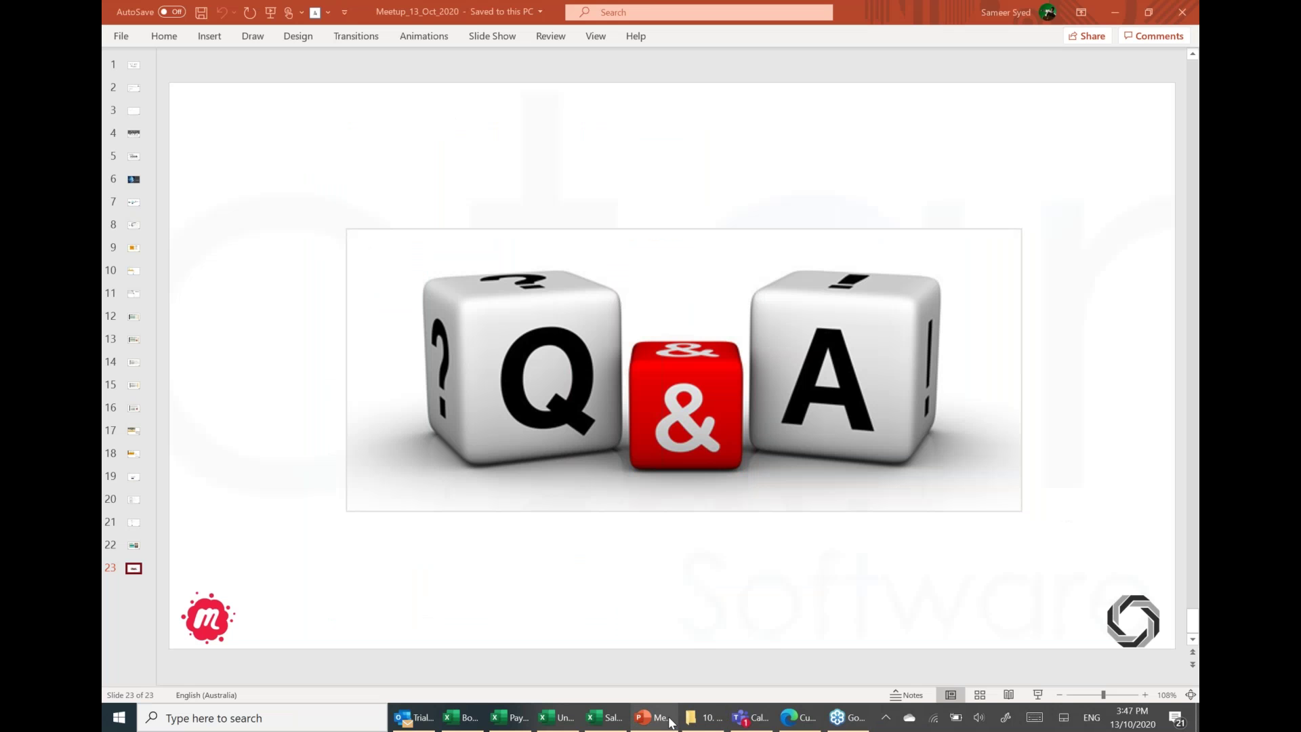
{"action": "left_click", "coordinate": [134, 158]}
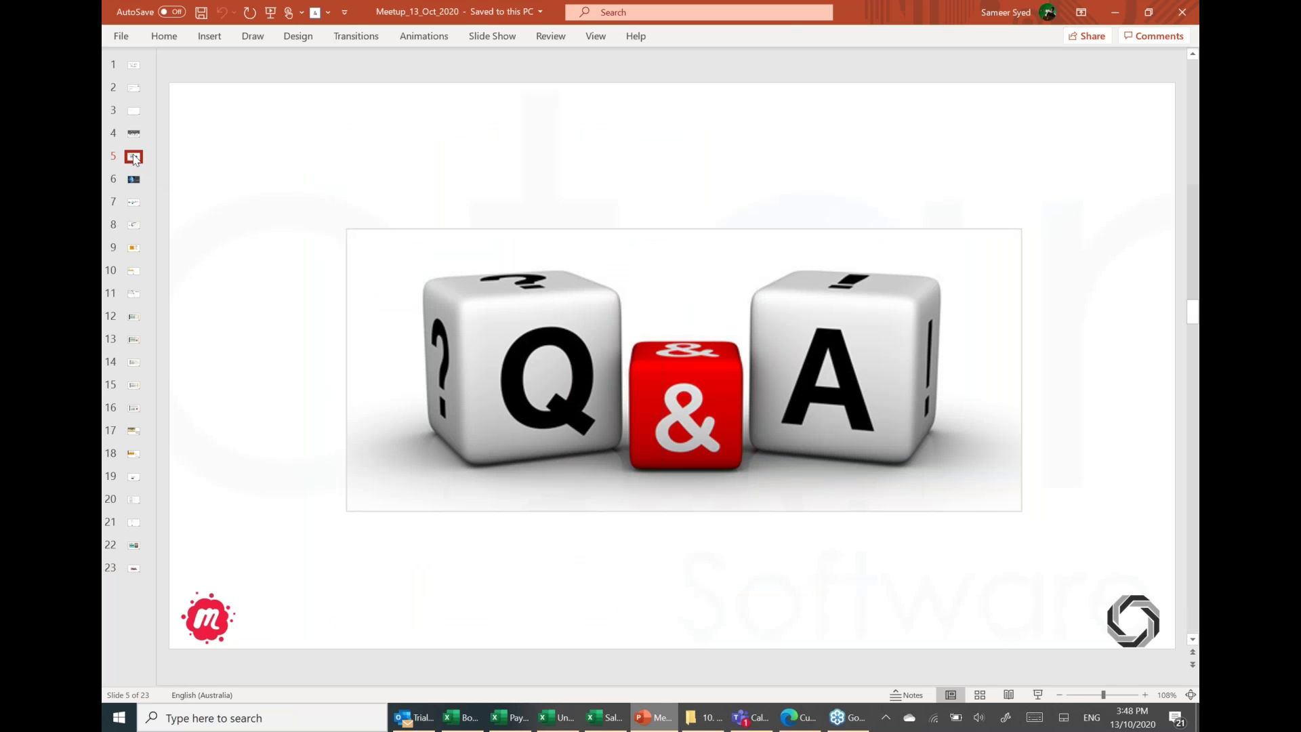
{"action": "key", "text": "Down"}
{"action": "key", "text": "Down"}
{"action": "key", "text": "Down"}
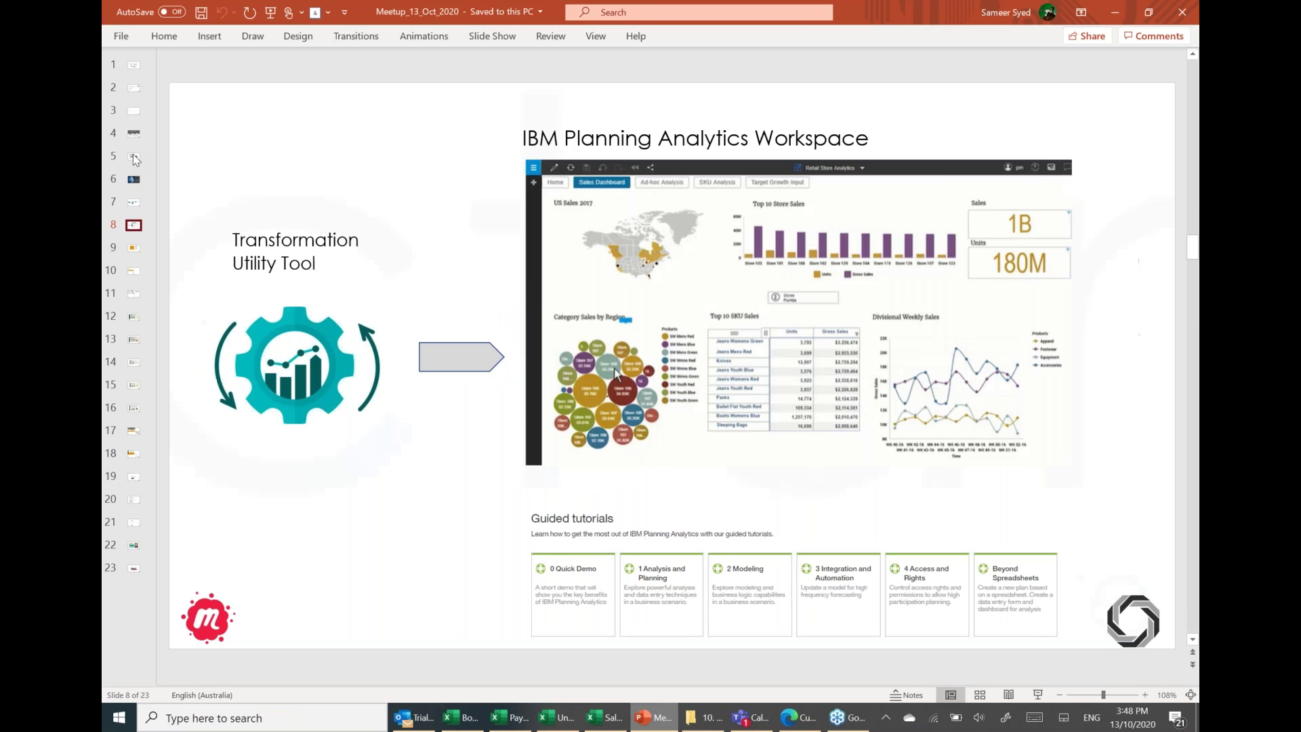
{"action": "key", "text": "Down"}
{"action": "key", "text": "Down"}
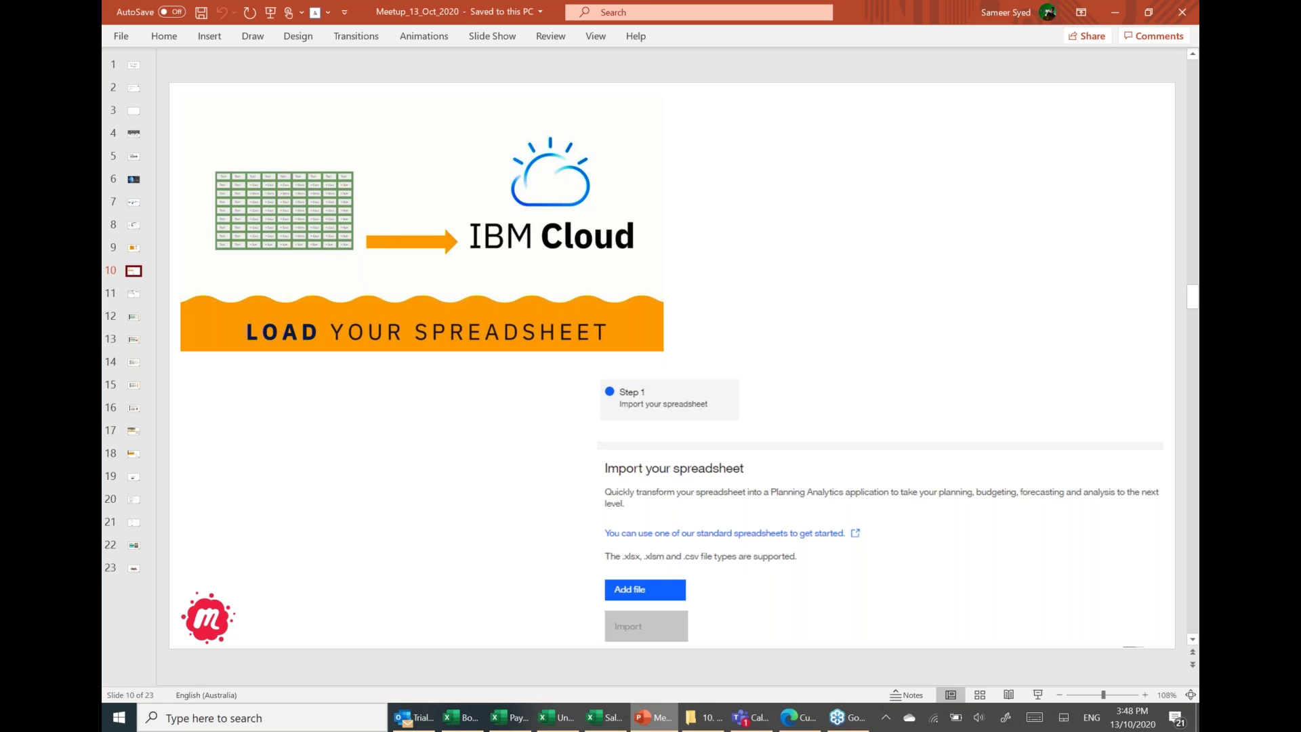
{"action": "mouse_move", "coordinate": [806, 723]}
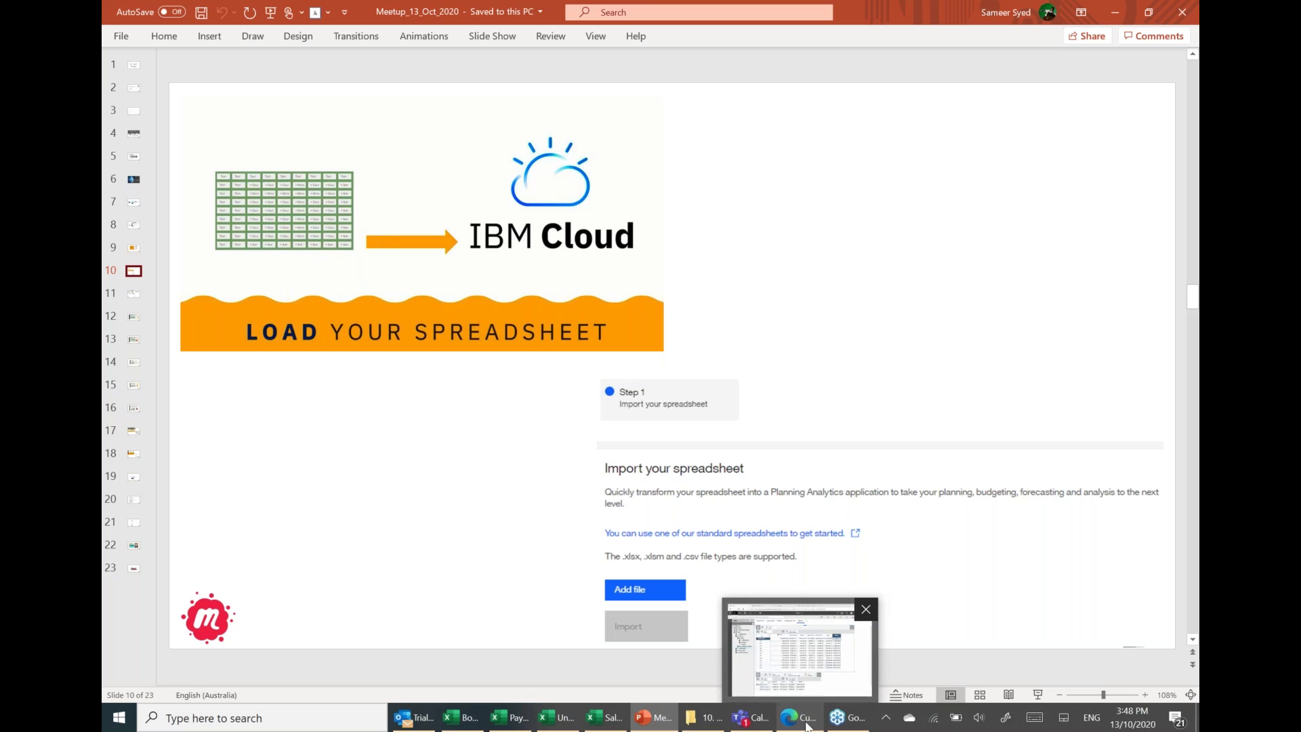
{"action": "left_click", "coordinate": [807, 722]}
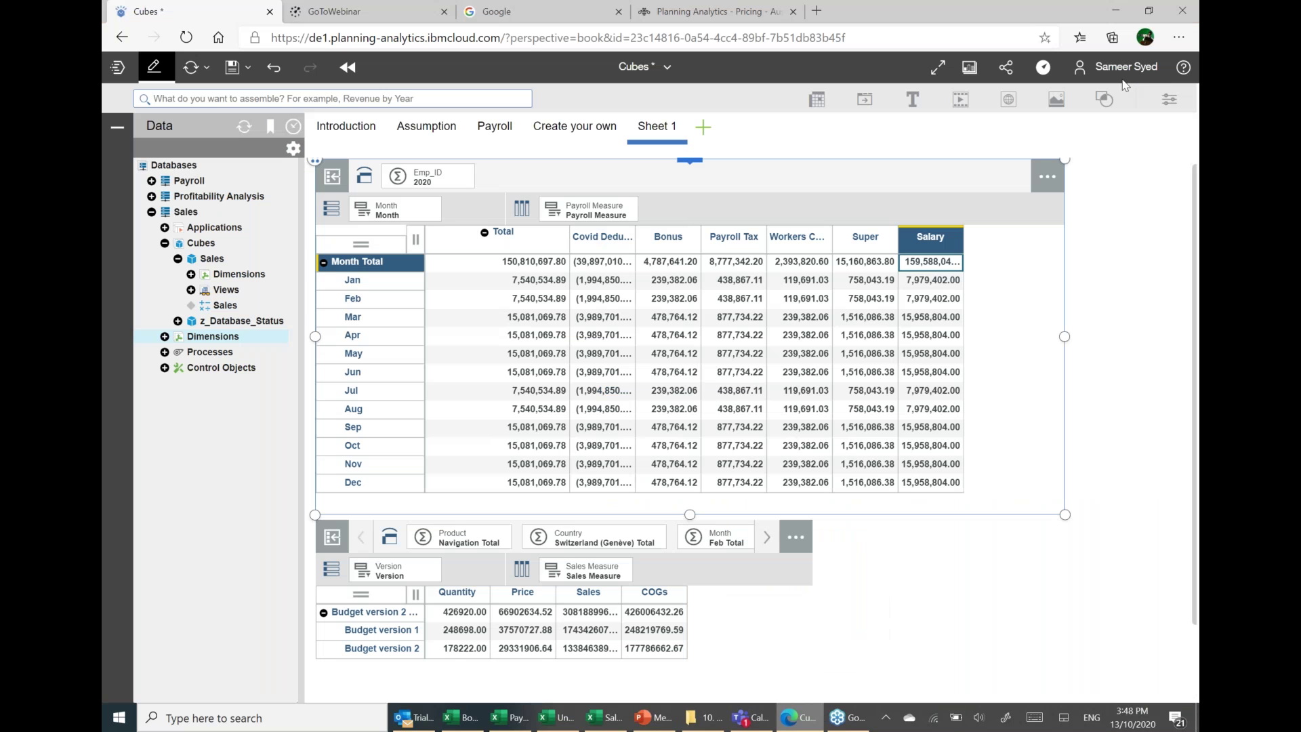